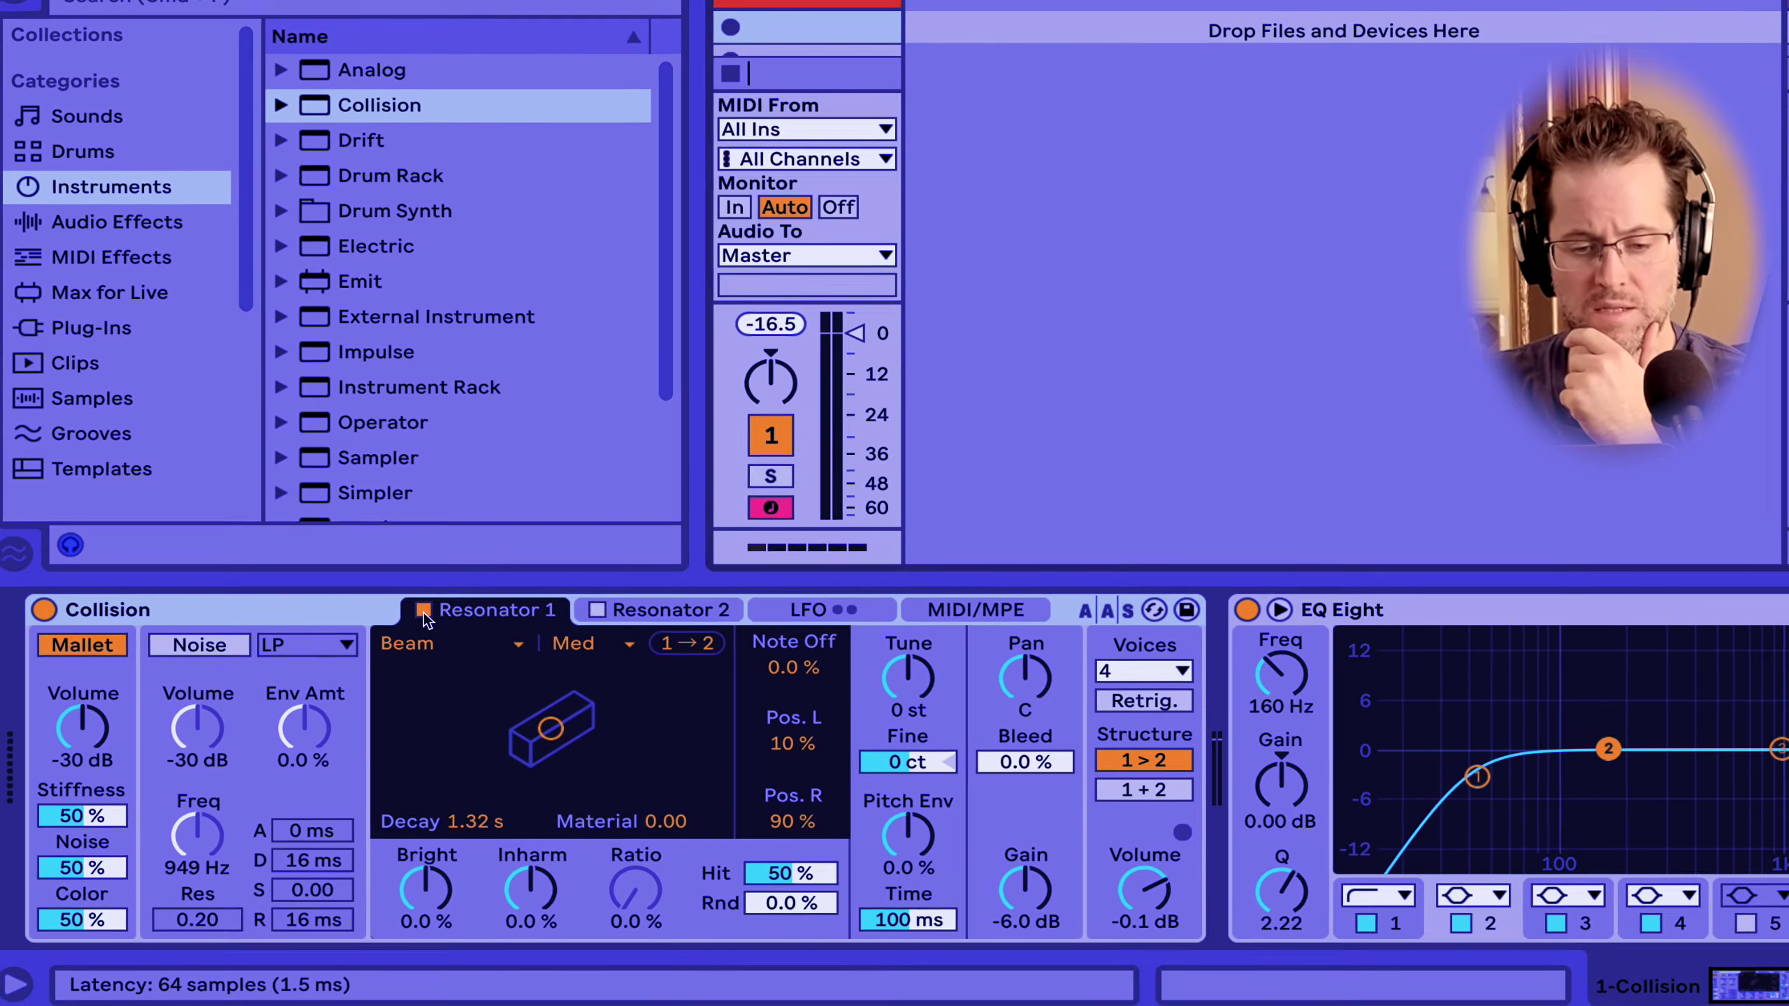
Step: Set Collision's Resonator 1 type to Marimba and enable the Noise exciter alongside Mallet
{"action": "left_click", "coordinate": [423, 610]}
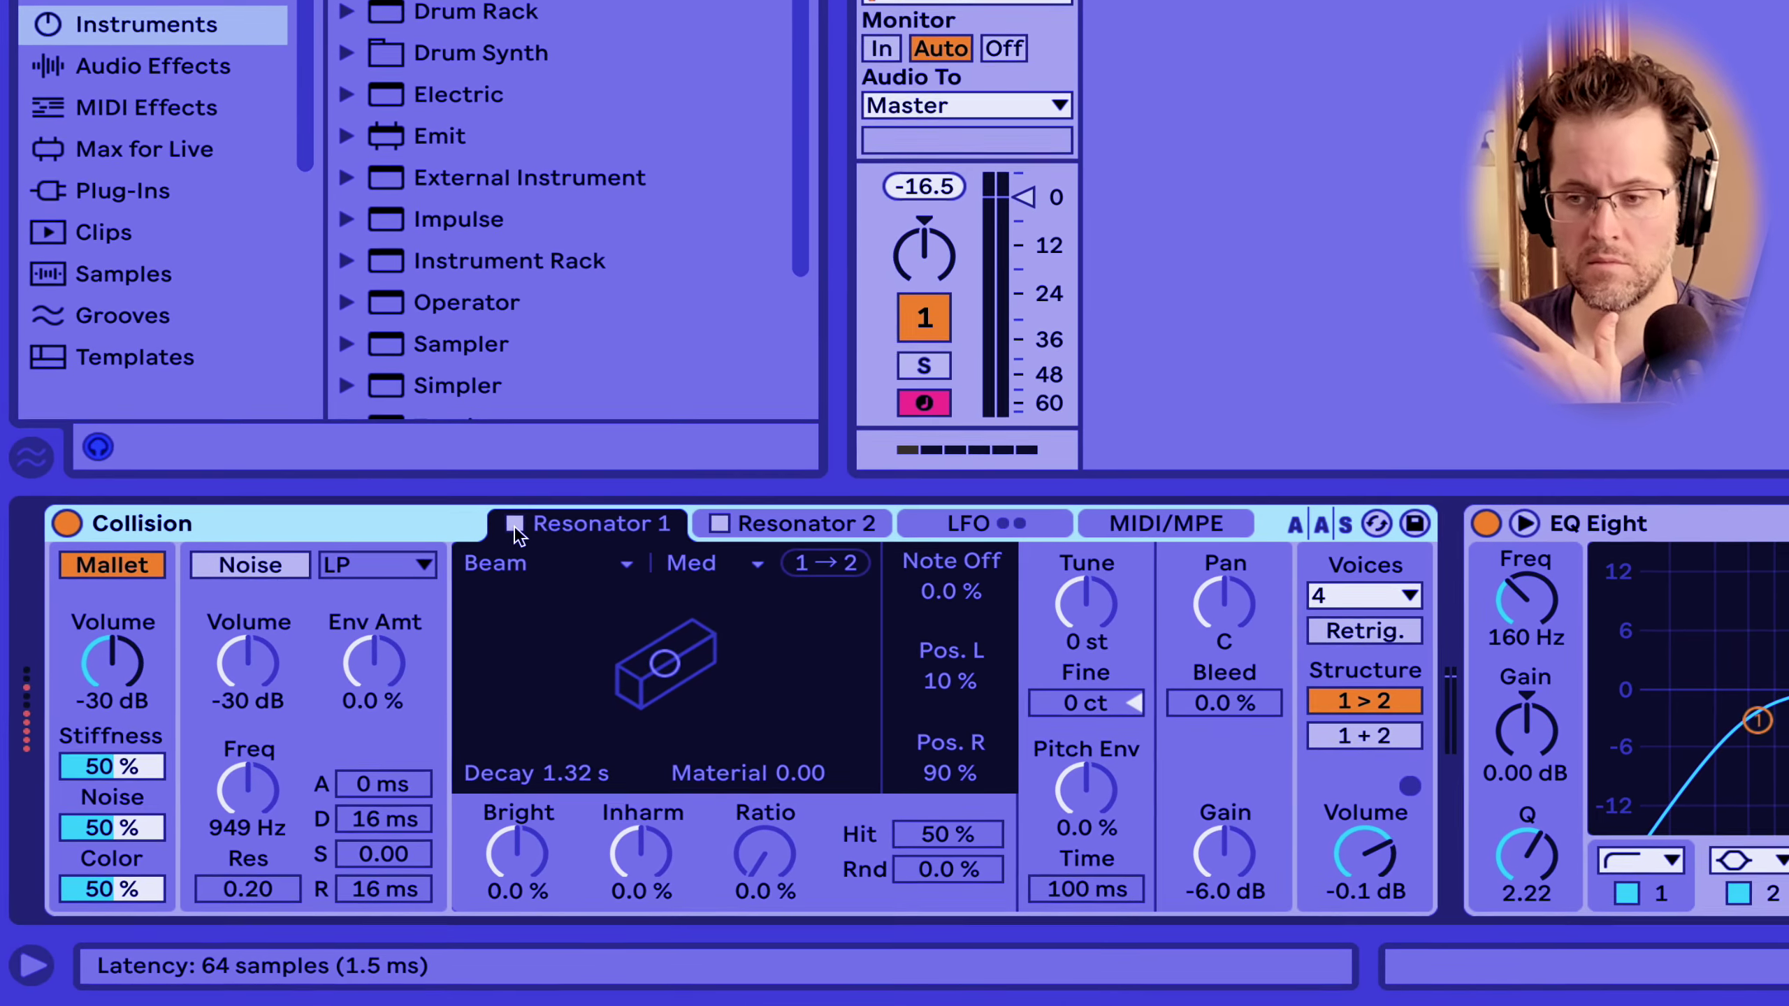
{"action": "left_click", "coordinate": [509, 525]}
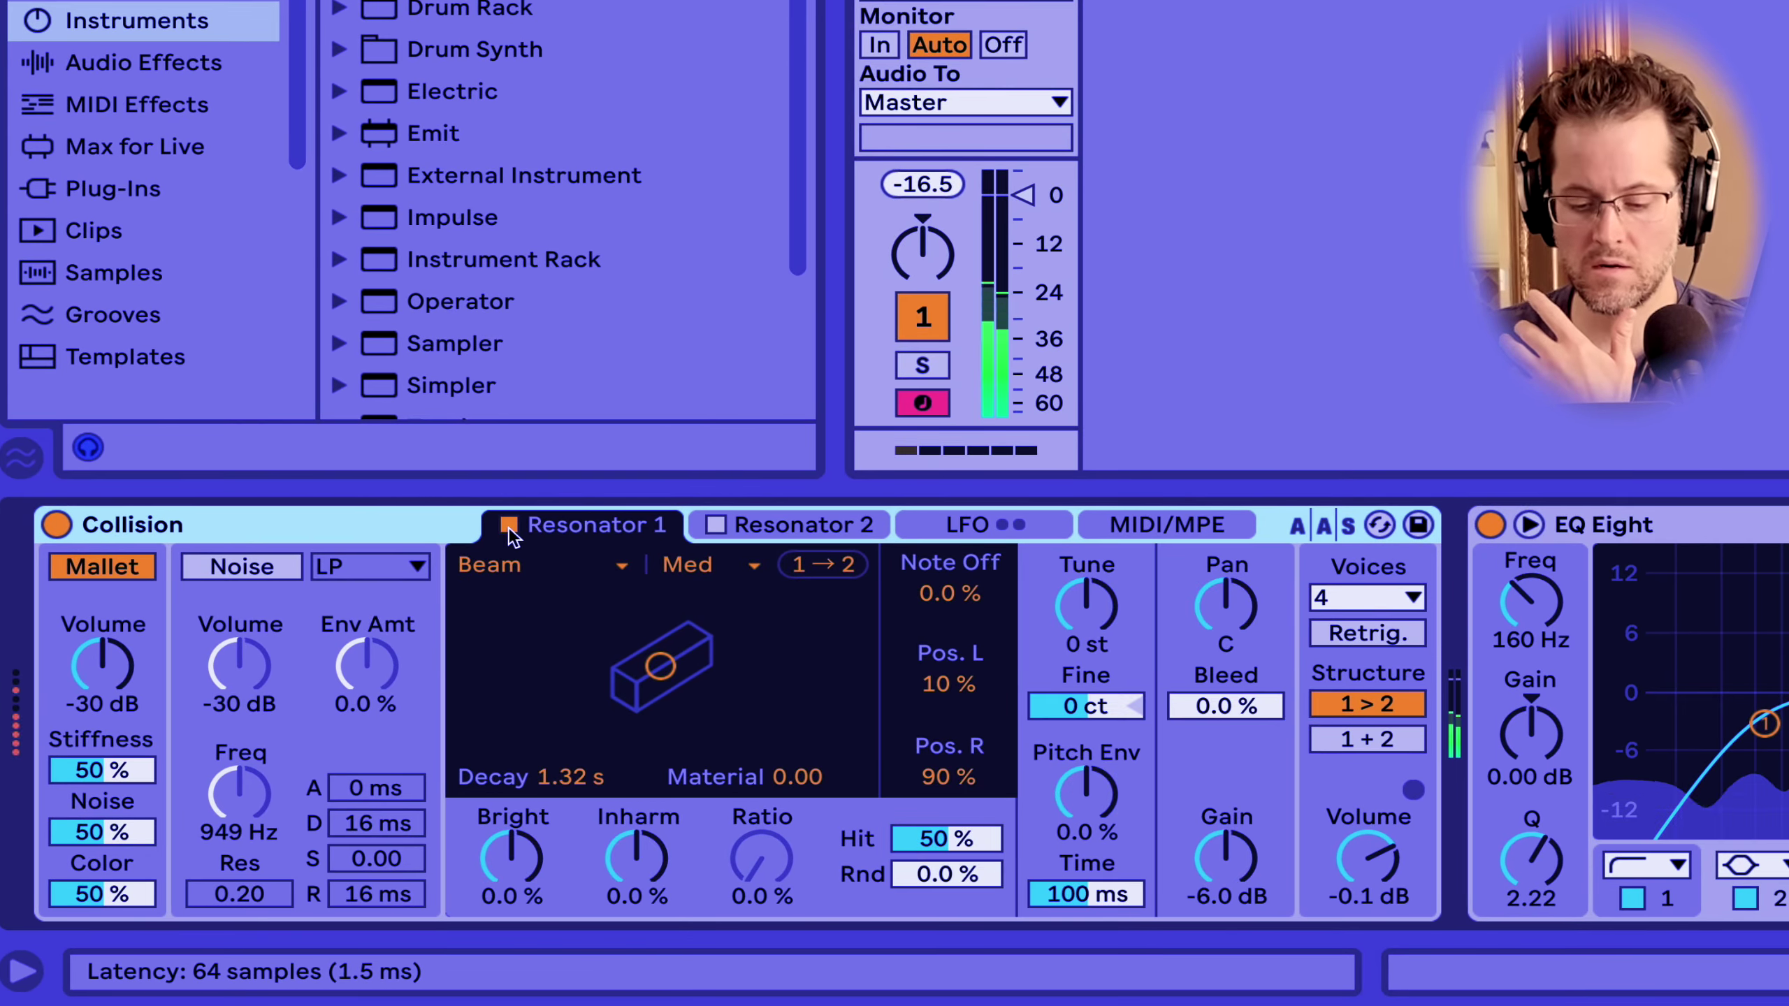
{"action": "left_click", "coordinate": [512, 568]}
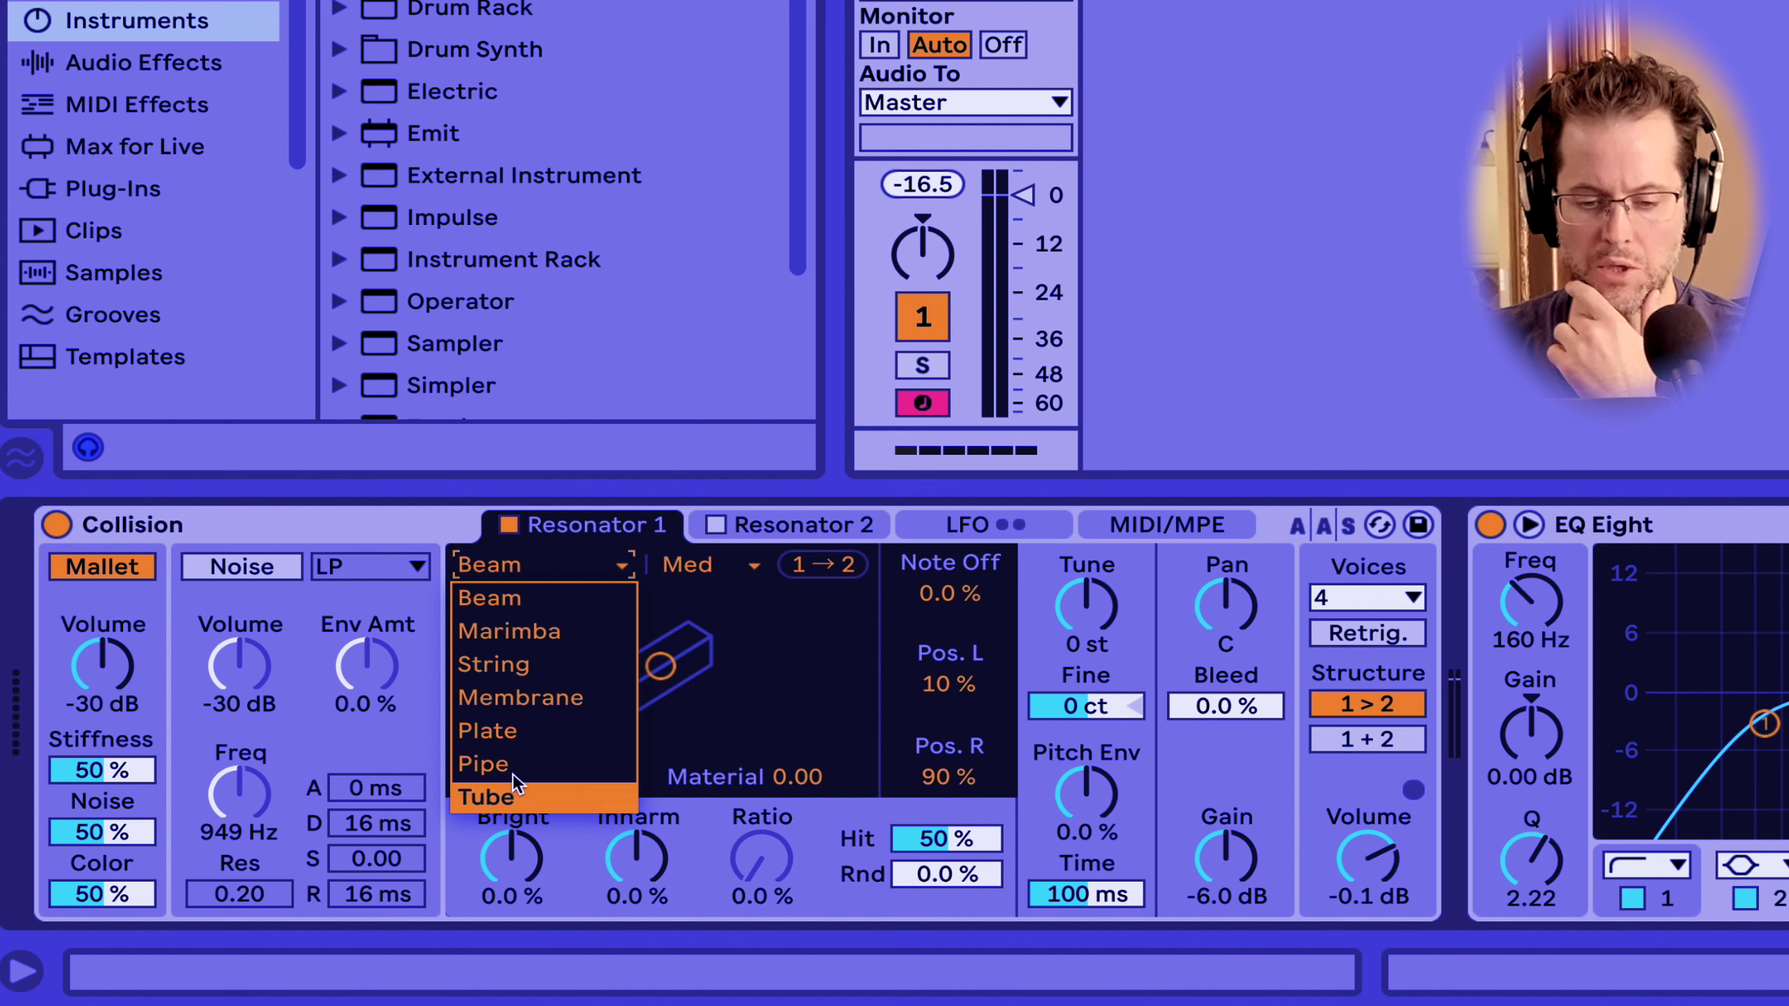
{"action": "left_click", "coordinate": [536, 639]}
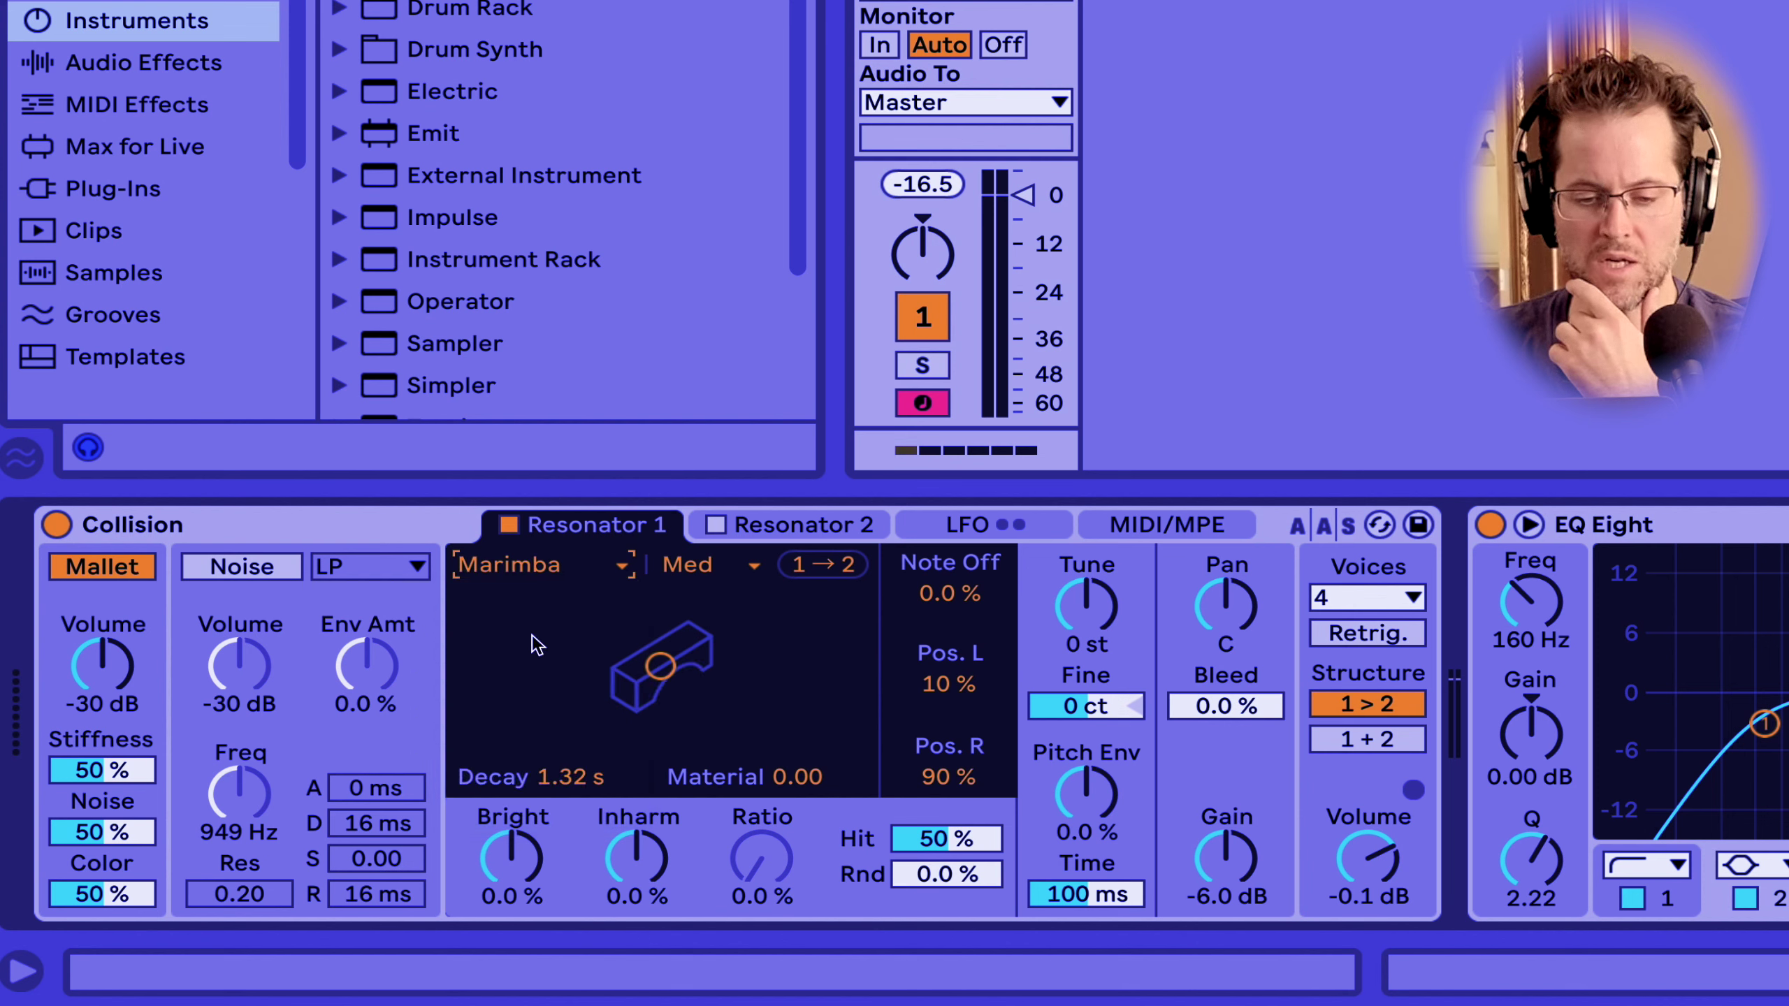
{"action": "left_click", "coordinate": [539, 578]}
{"action": "left_click", "coordinate": [543, 596]}
{"action": "left_click", "coordinate": [540, 569]}
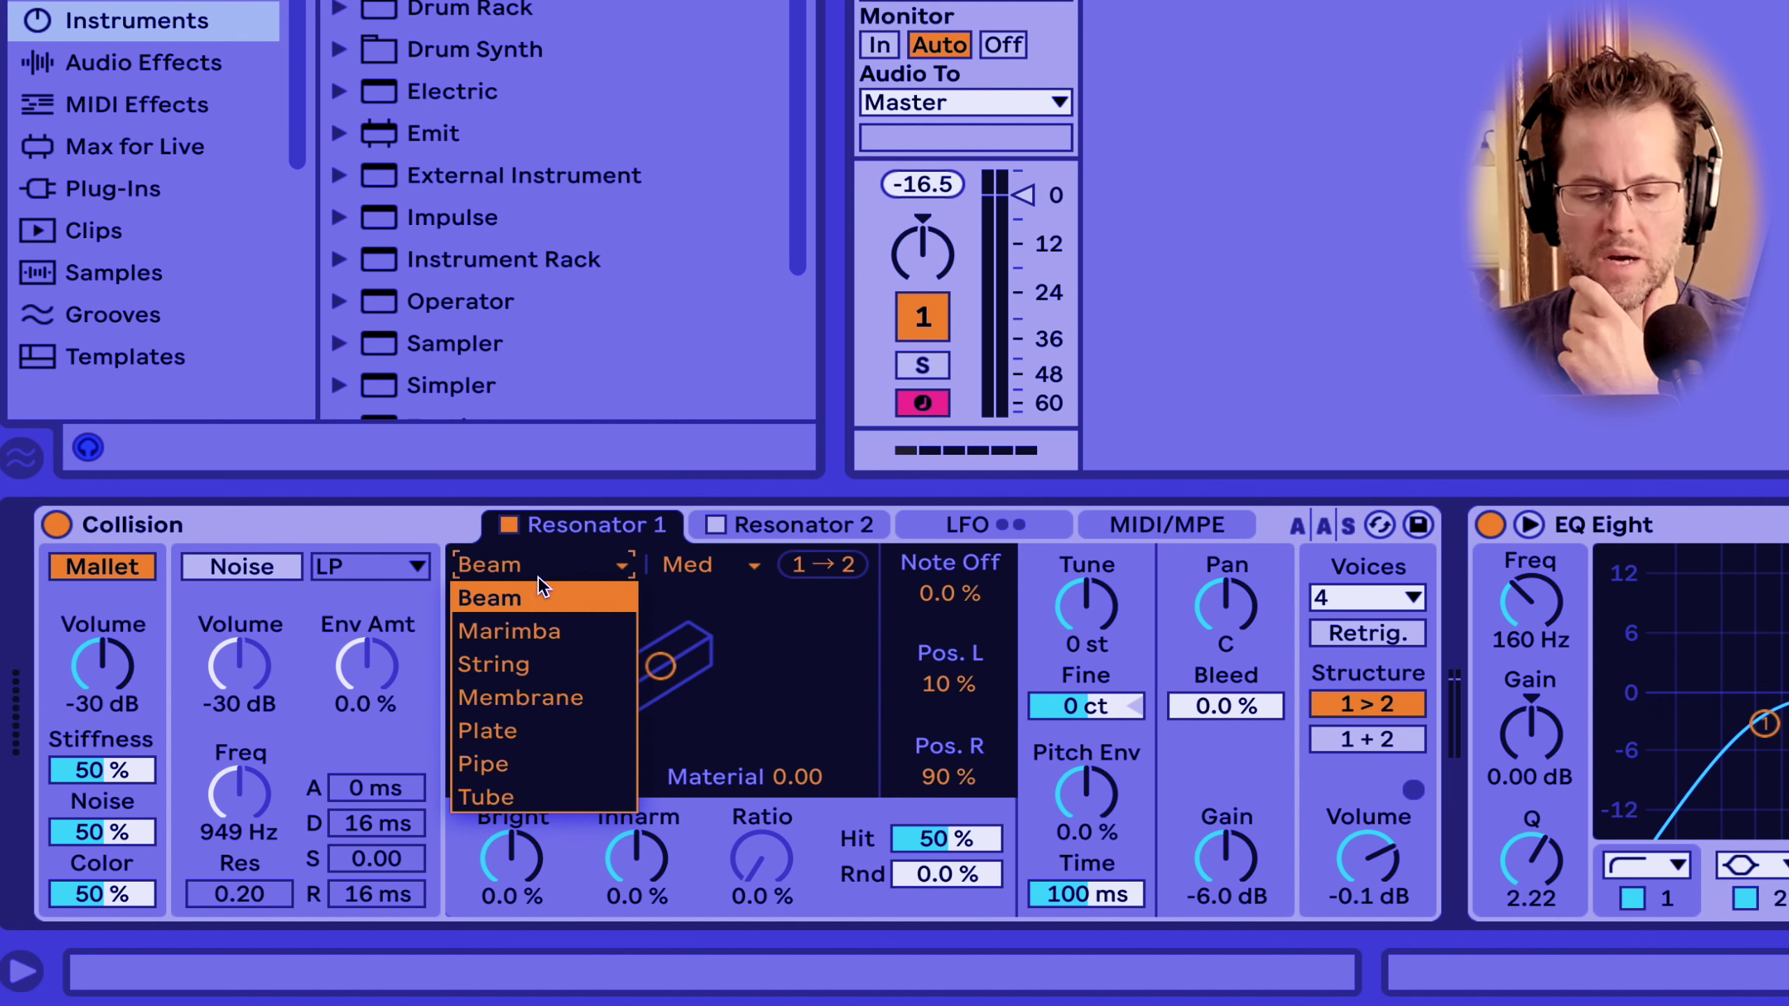
{"action": "left_click", "coordinate": [529, 633]}
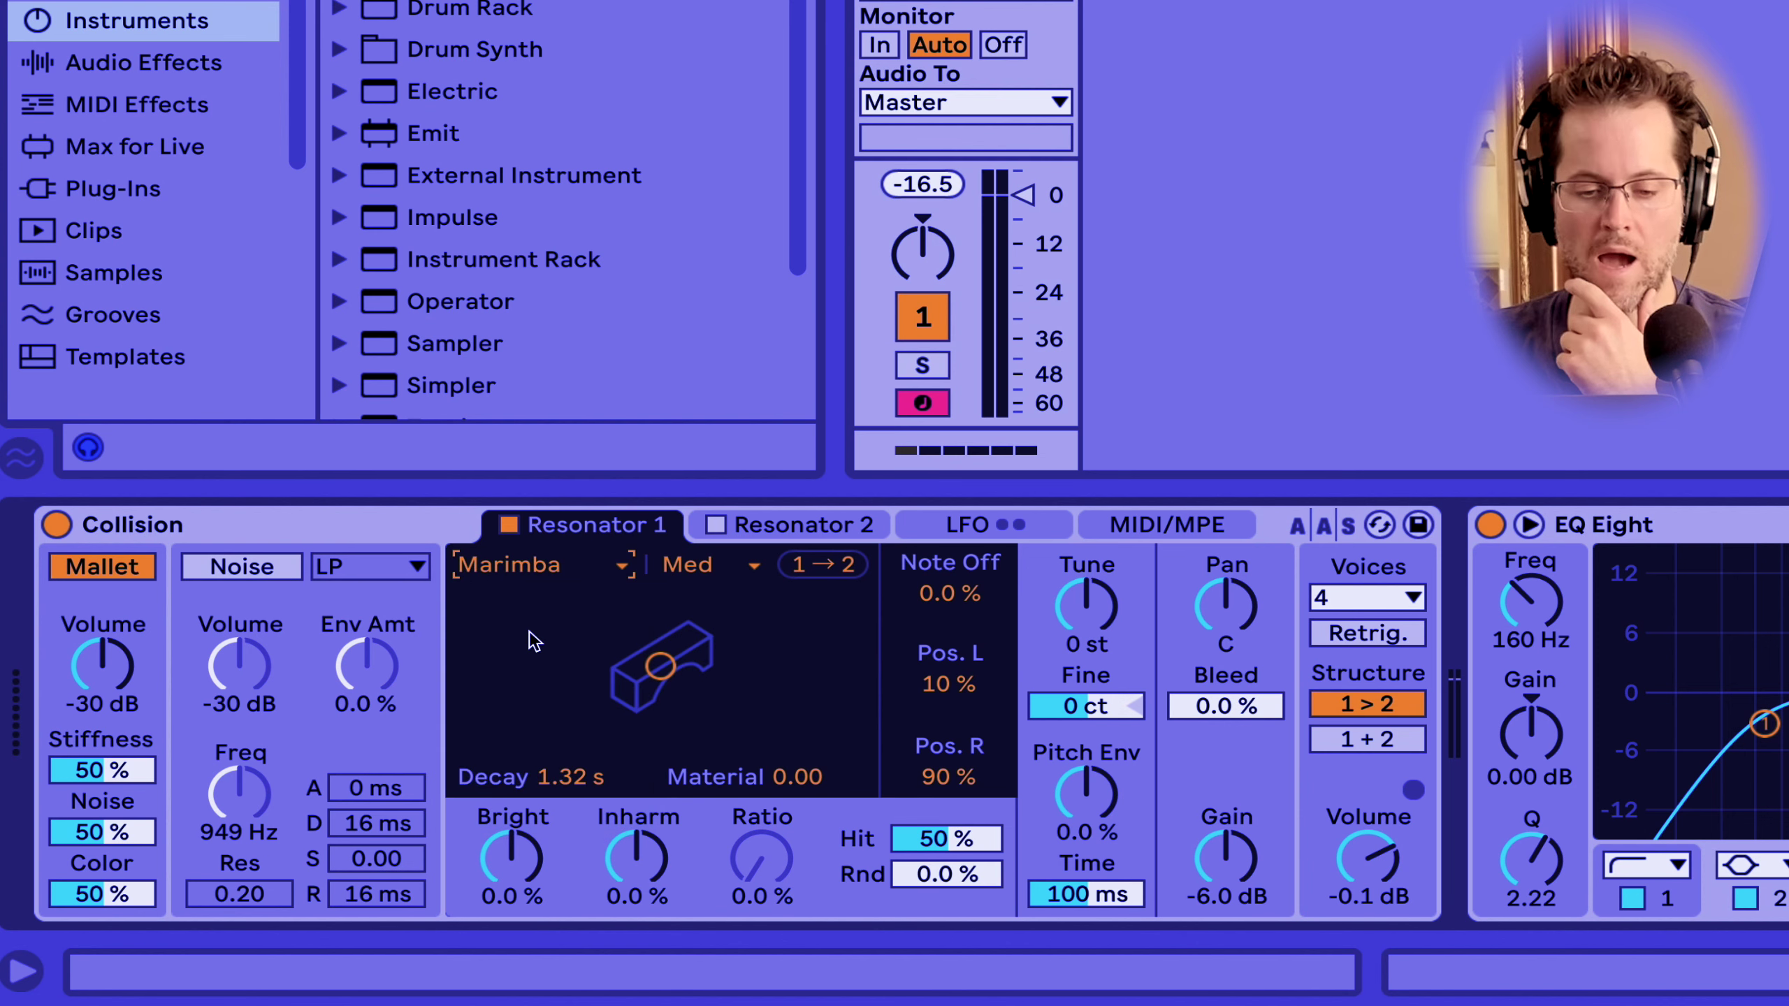
{"action": "left_click", "coordinate": [243, 569]}
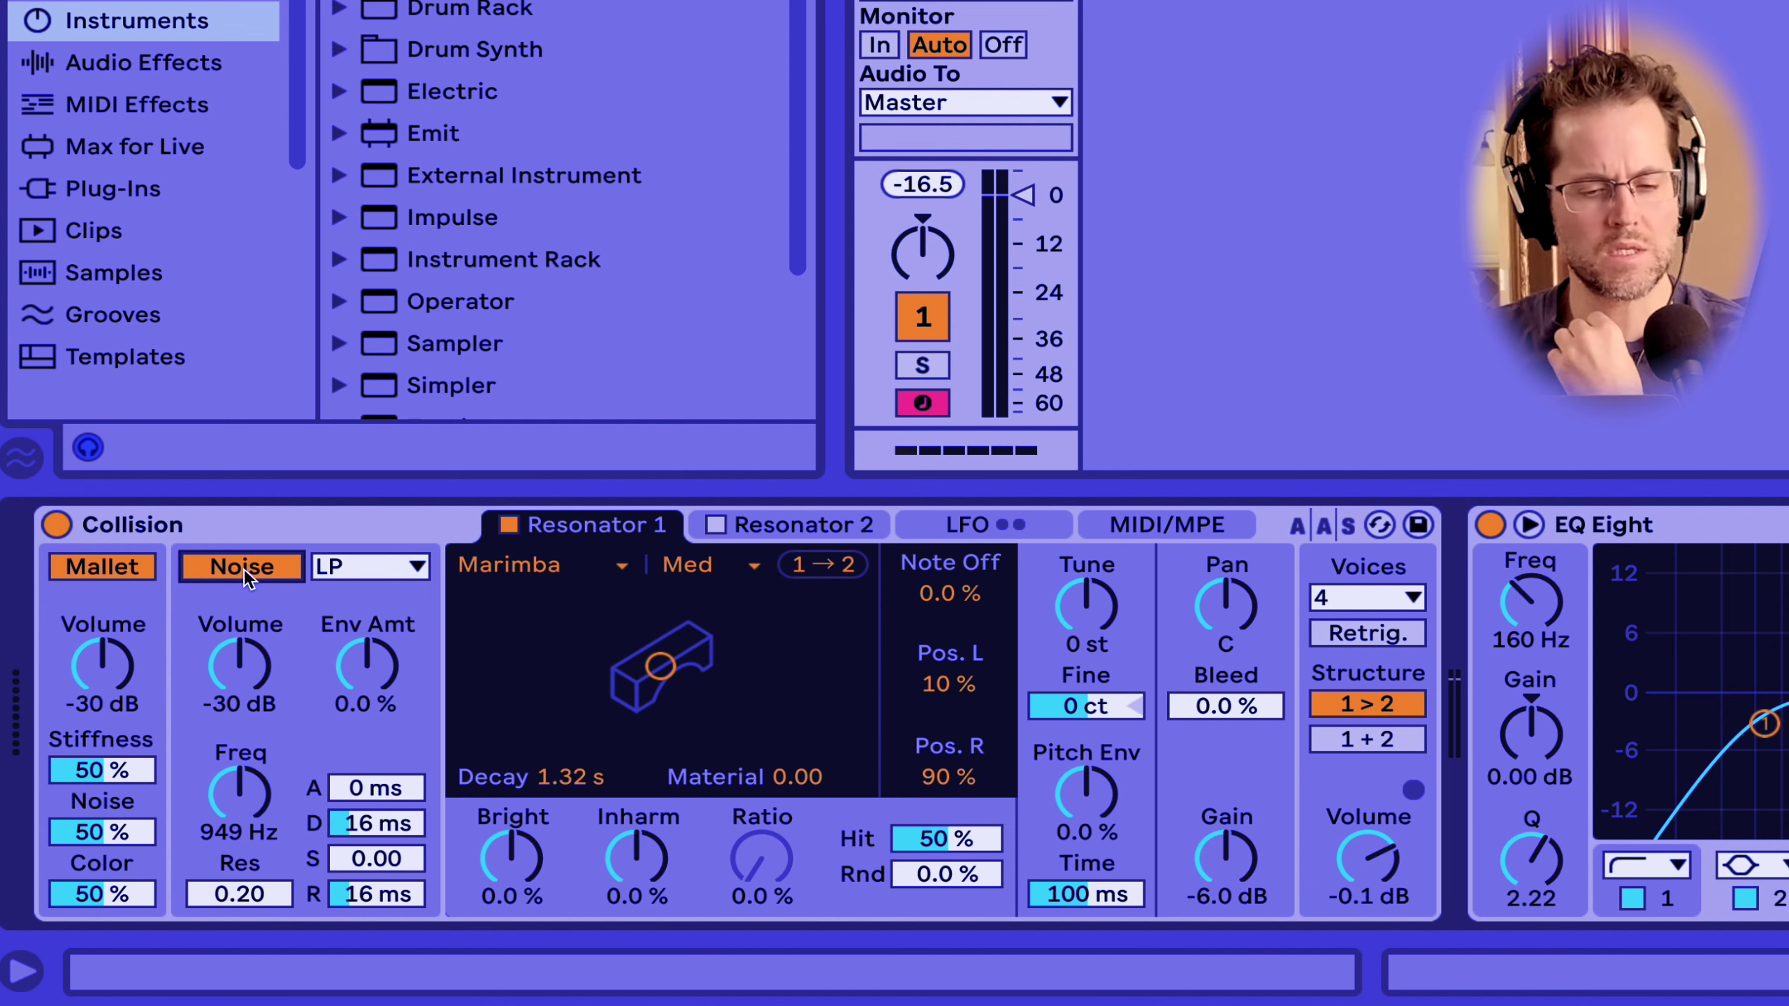
{"action": "left_click", "coordinate": [232, 515]}
{"action": "right_click", "coordinate": [232, 515]}
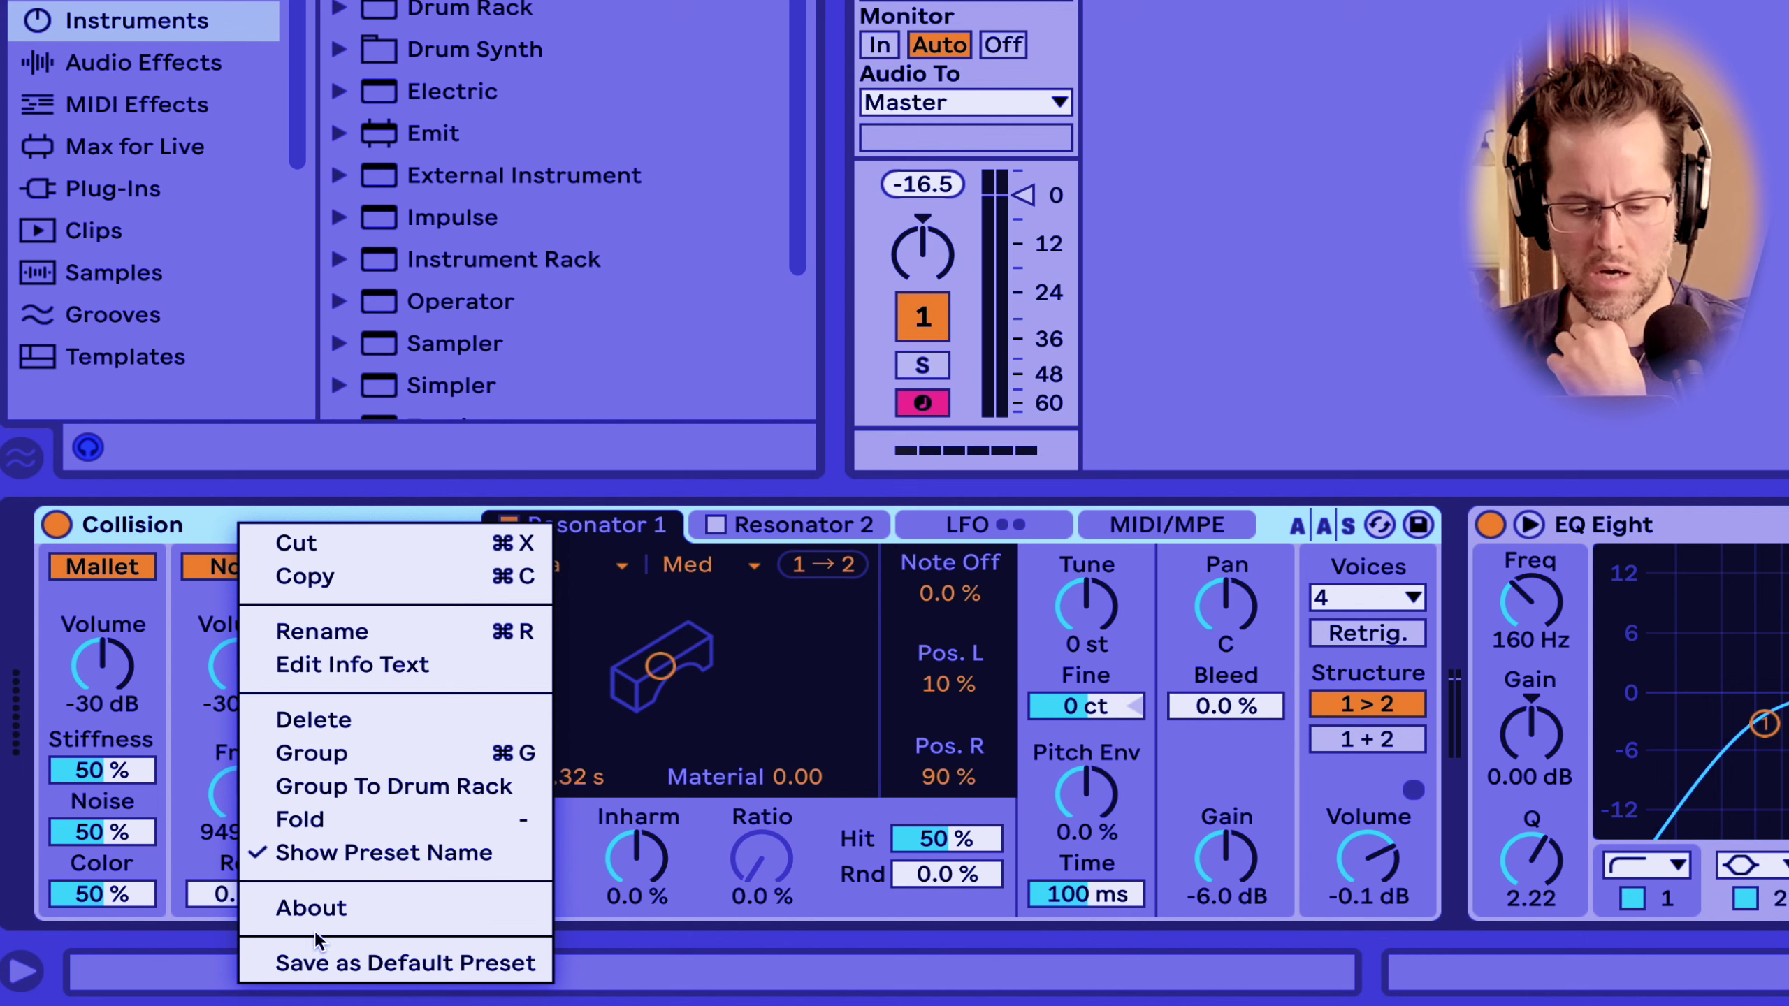
{"action": "left_click", "coordinate": [197, 532]}
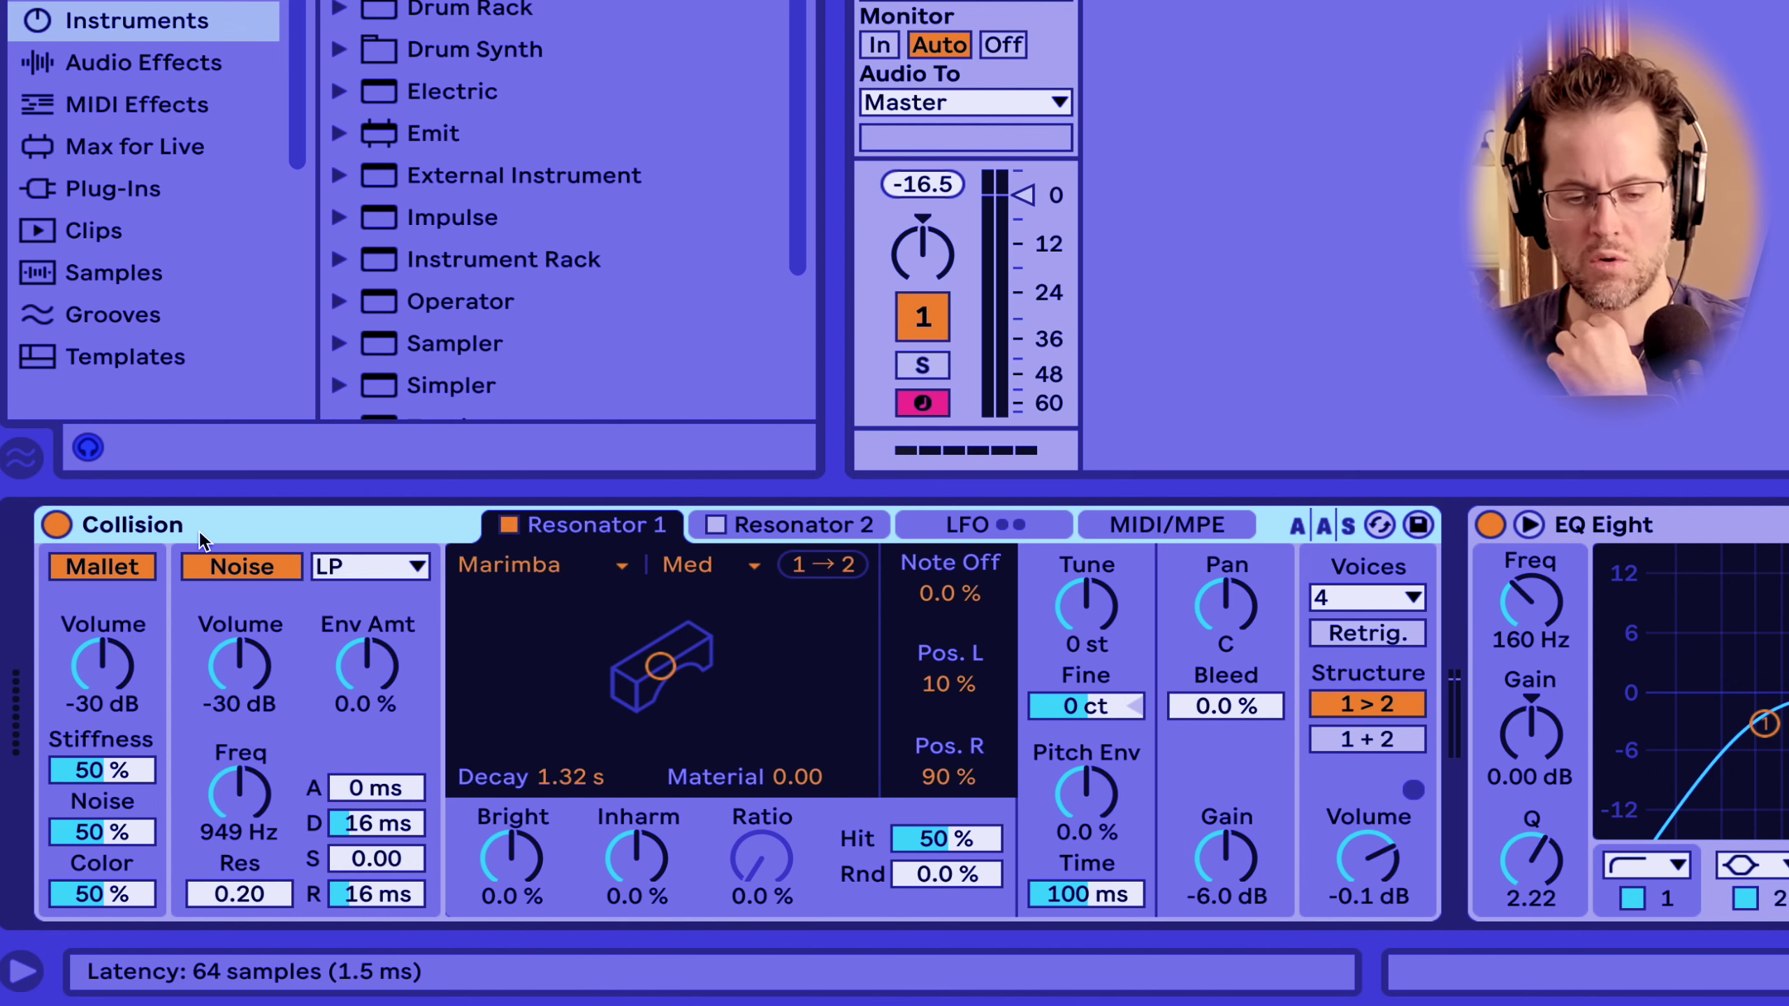
{"action": "left_click", "coordinate": [221, 570]}
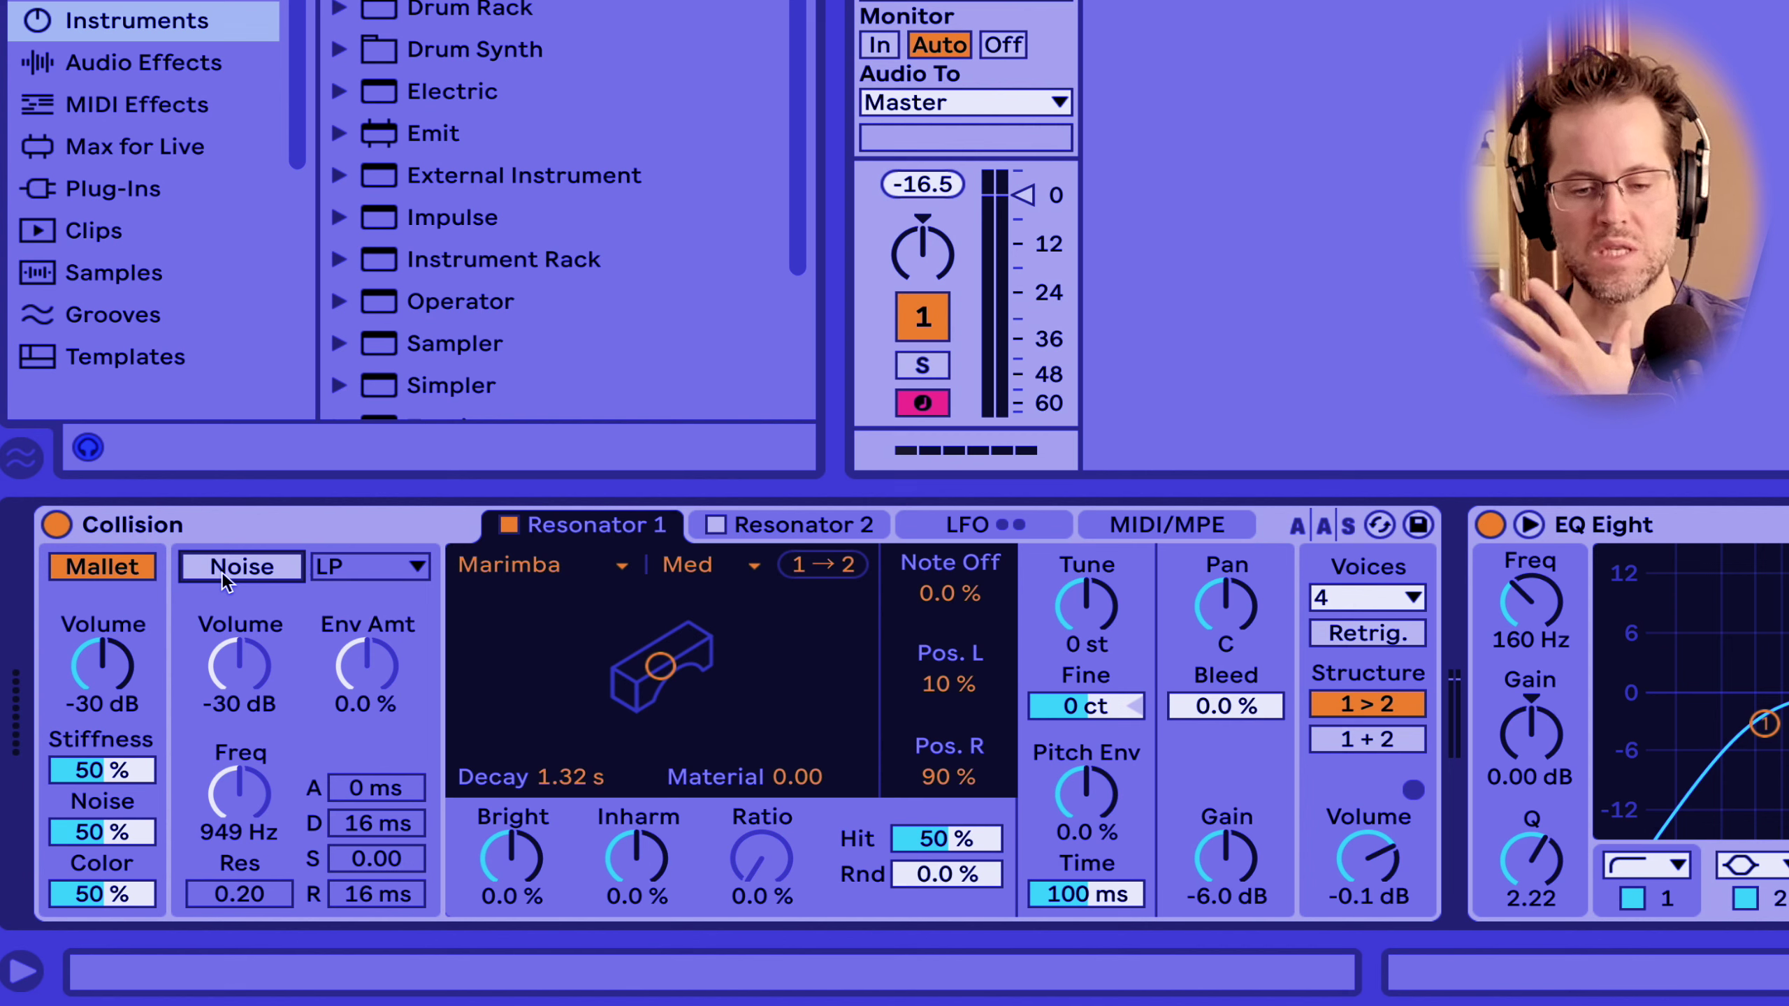
{"action": "left_click", "coordinate": [220, 572]}
{"action": "left_click", "coordinate": [221, 572]}
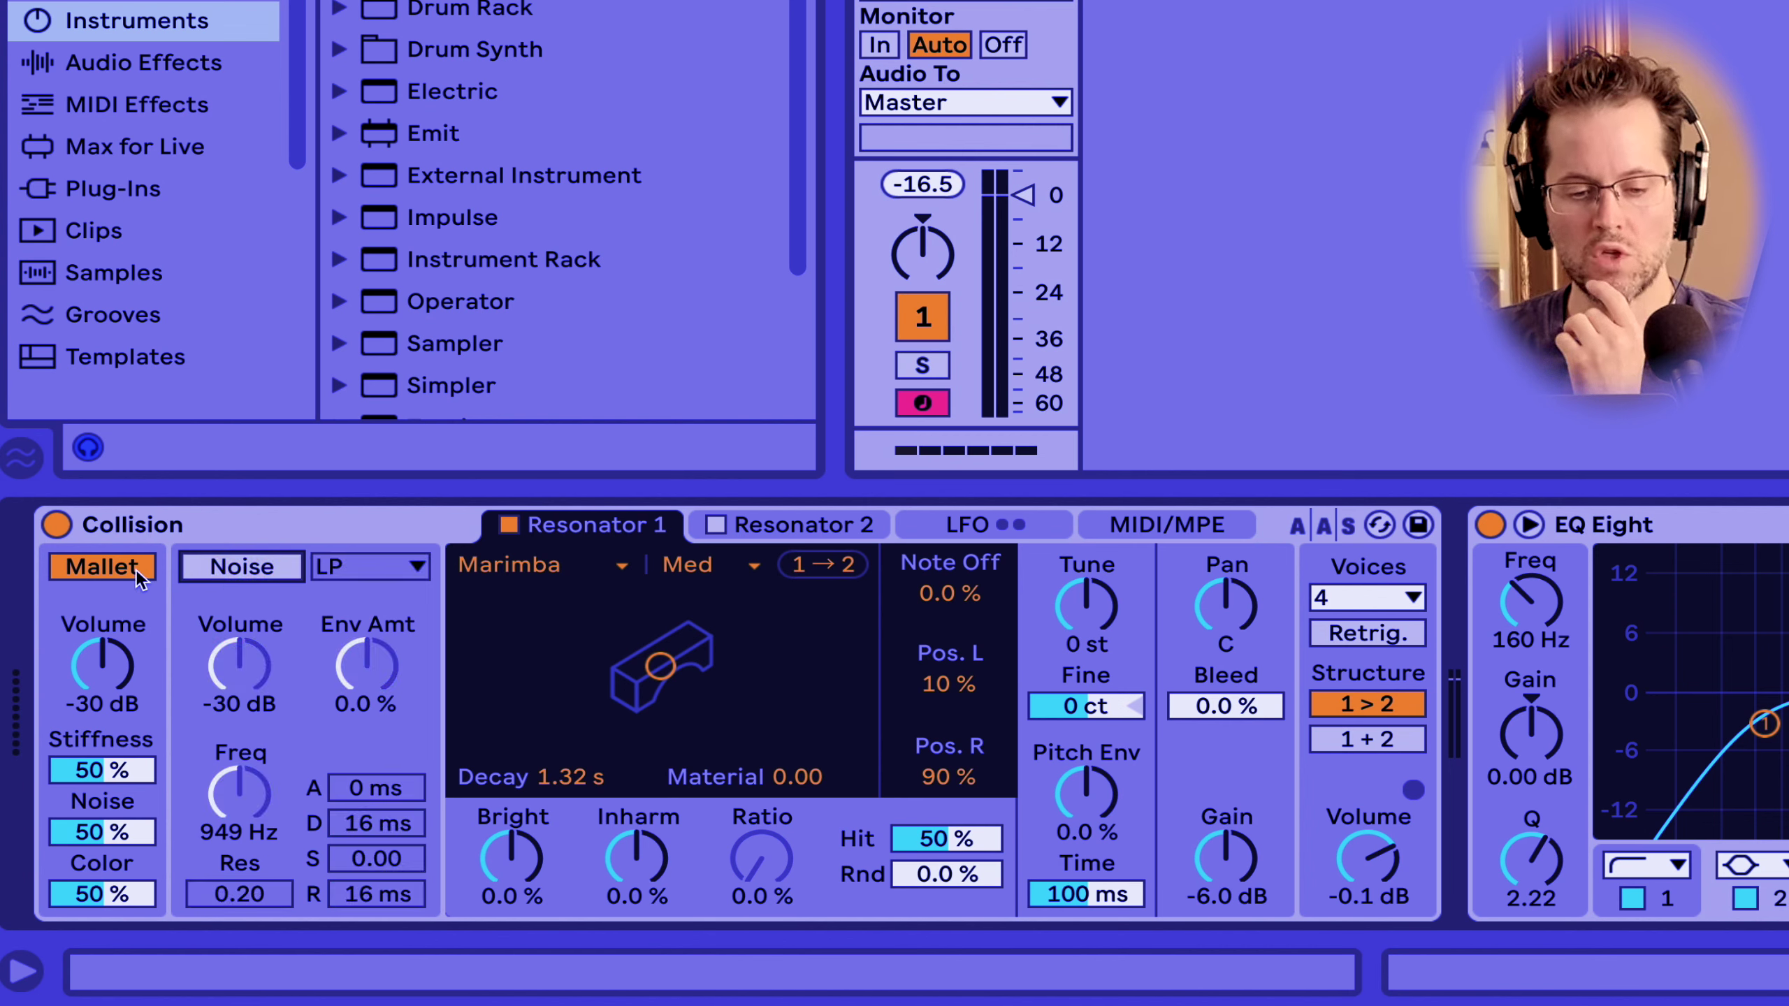
{"action": "left_click", "coordinate": [129, 571]}
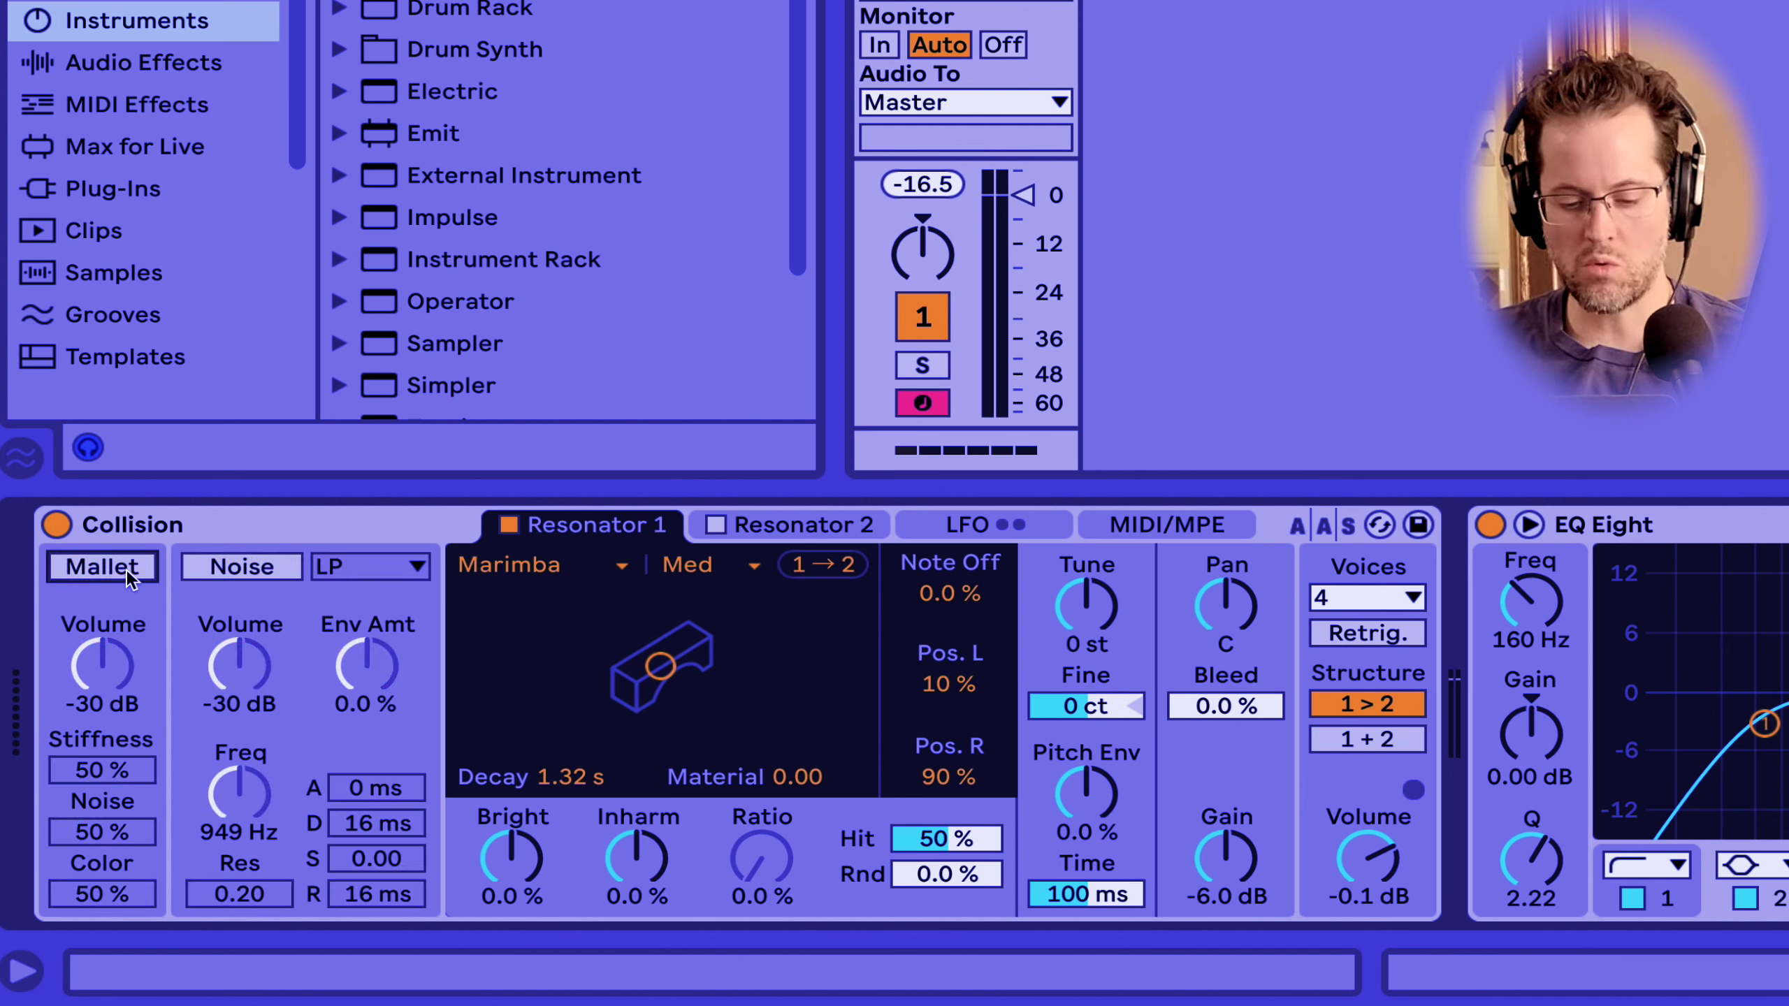
{"action": "left_click", "coordinate": [126, 570]}
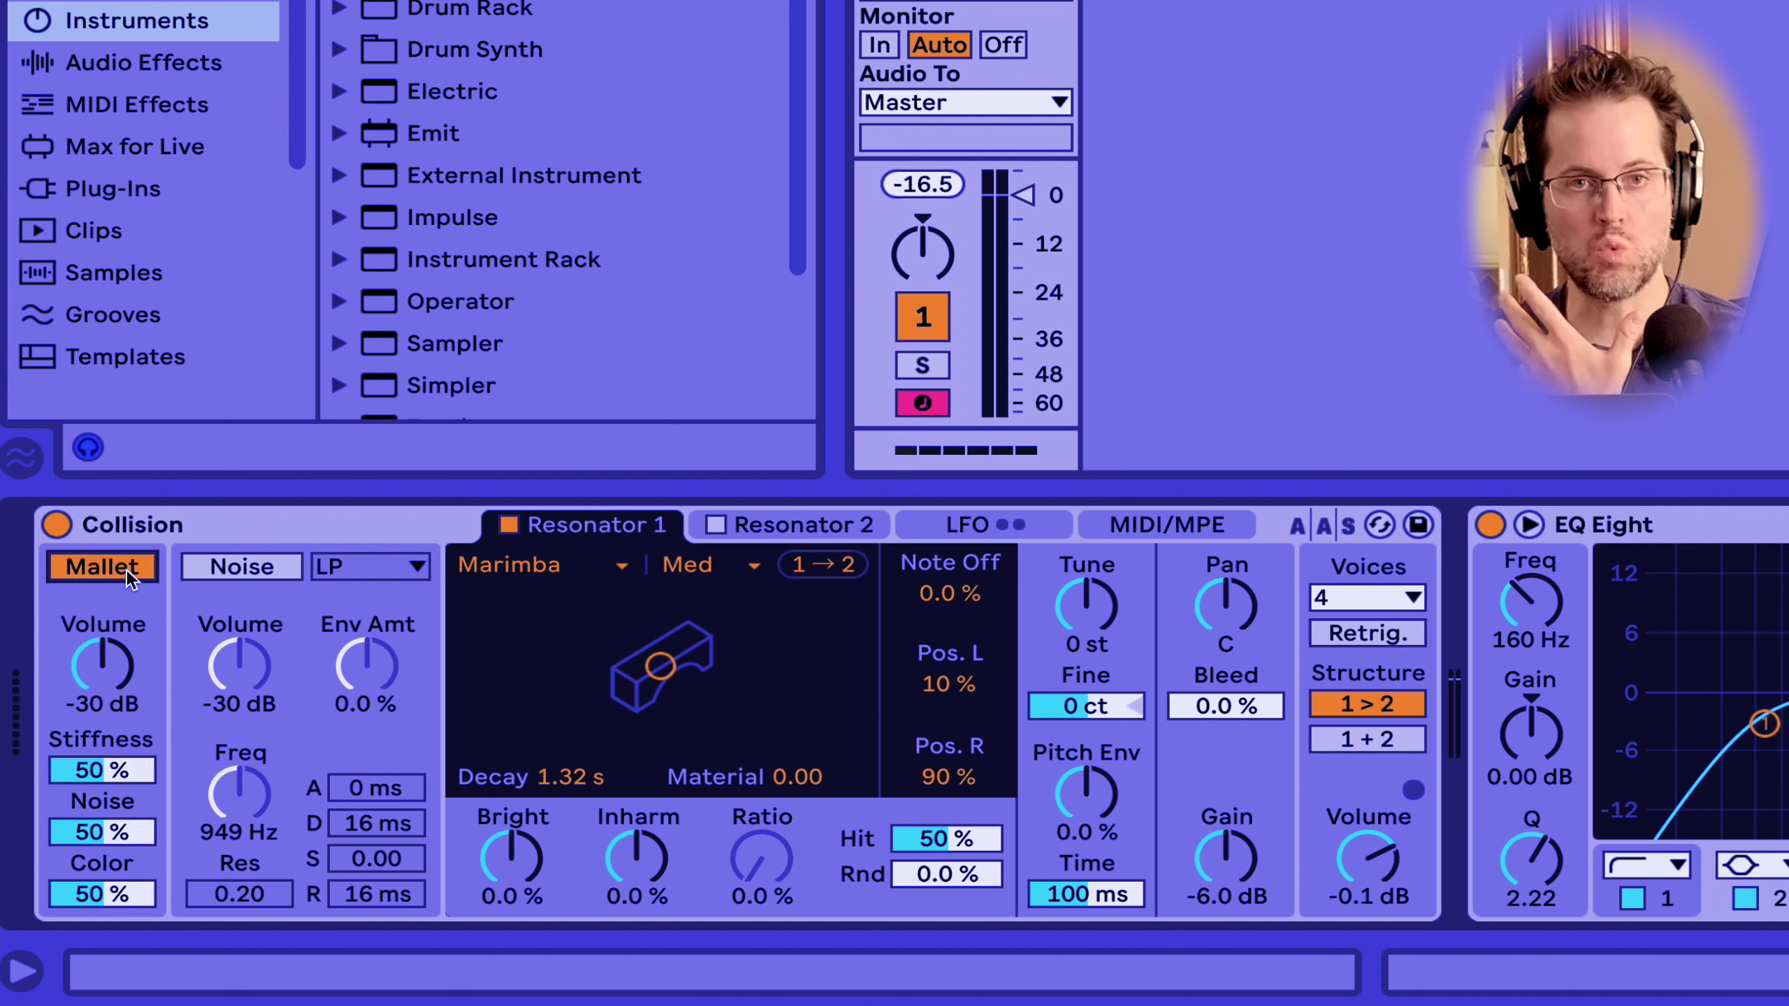
{"action": "left_click", "coordinate": [217, 569]}
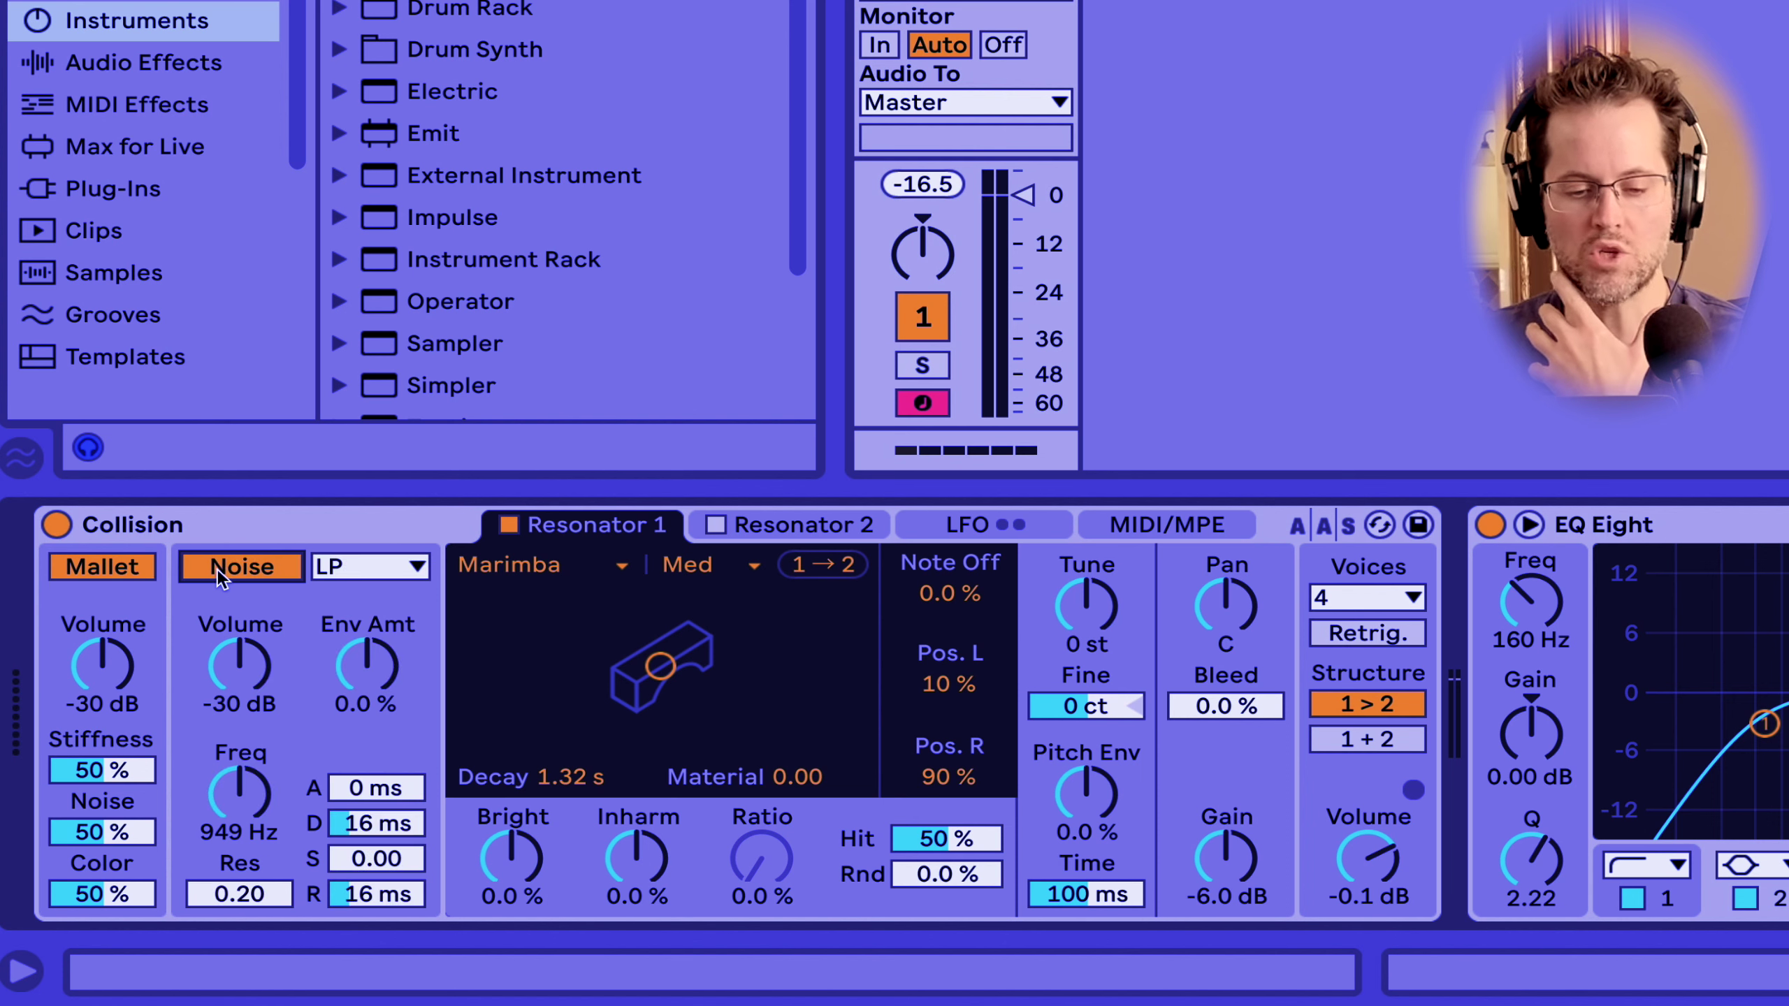
{"action": "left_click", "coordinate": [216, 568]}
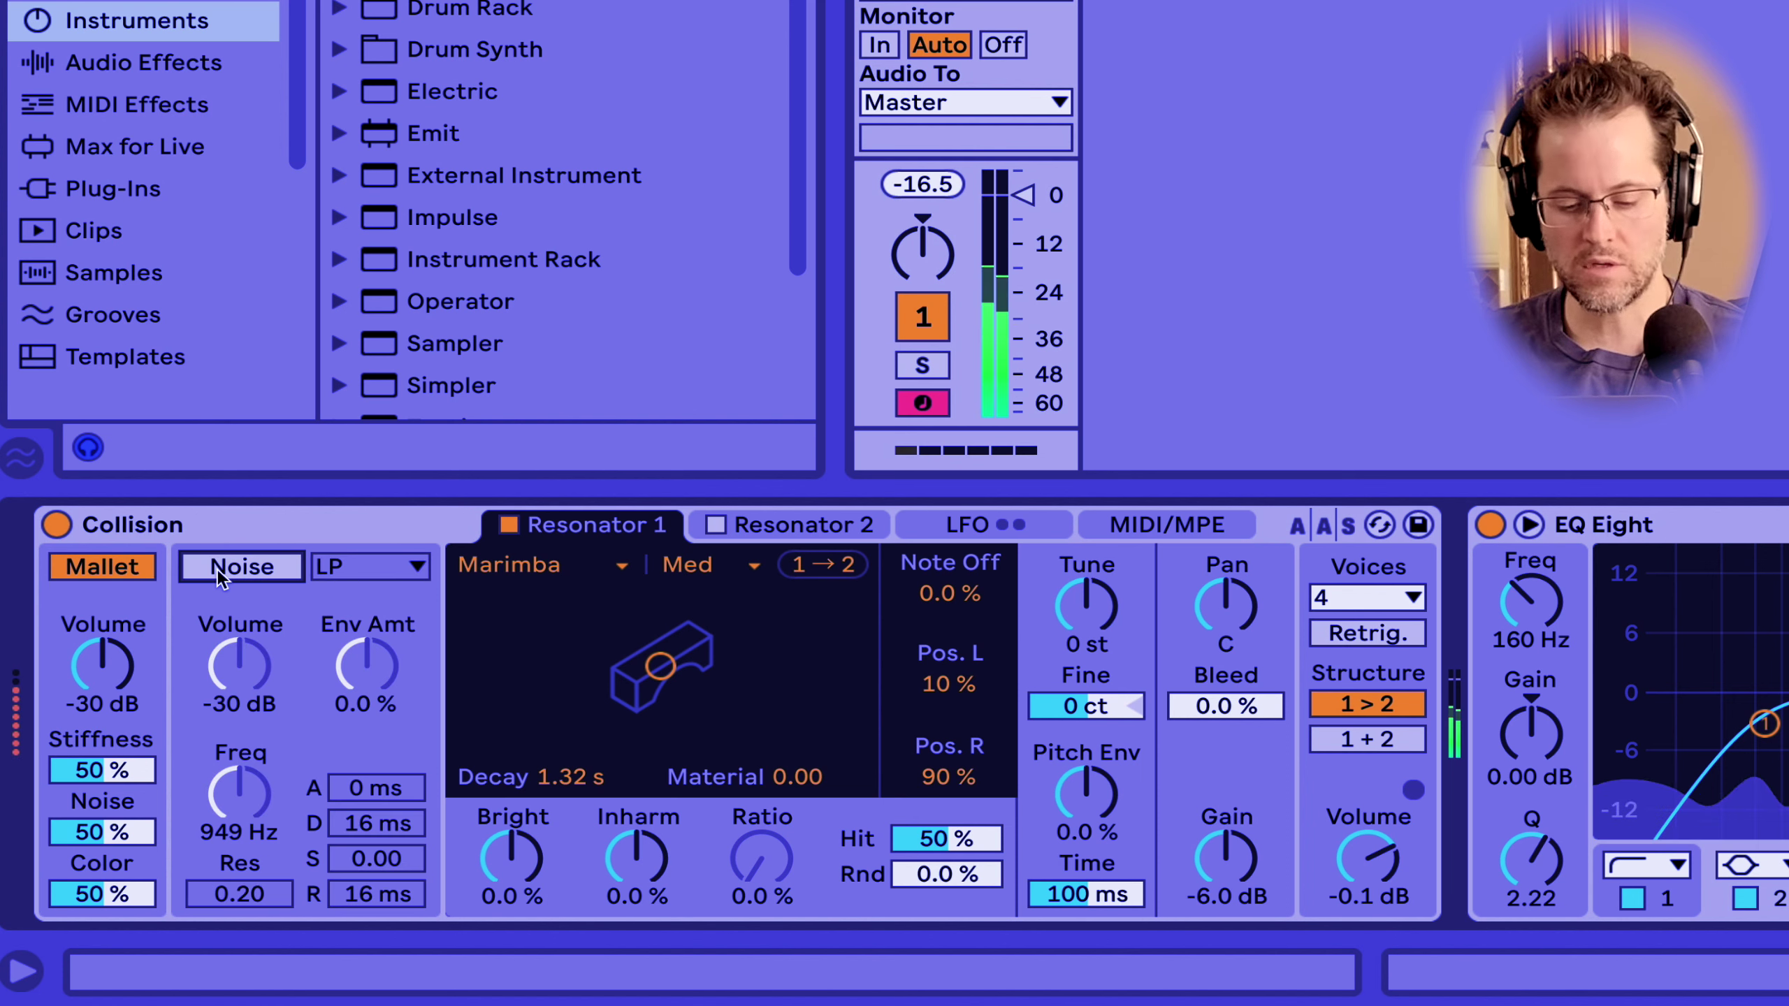
{"action": "left_click", "coordinate": [217, 568]}
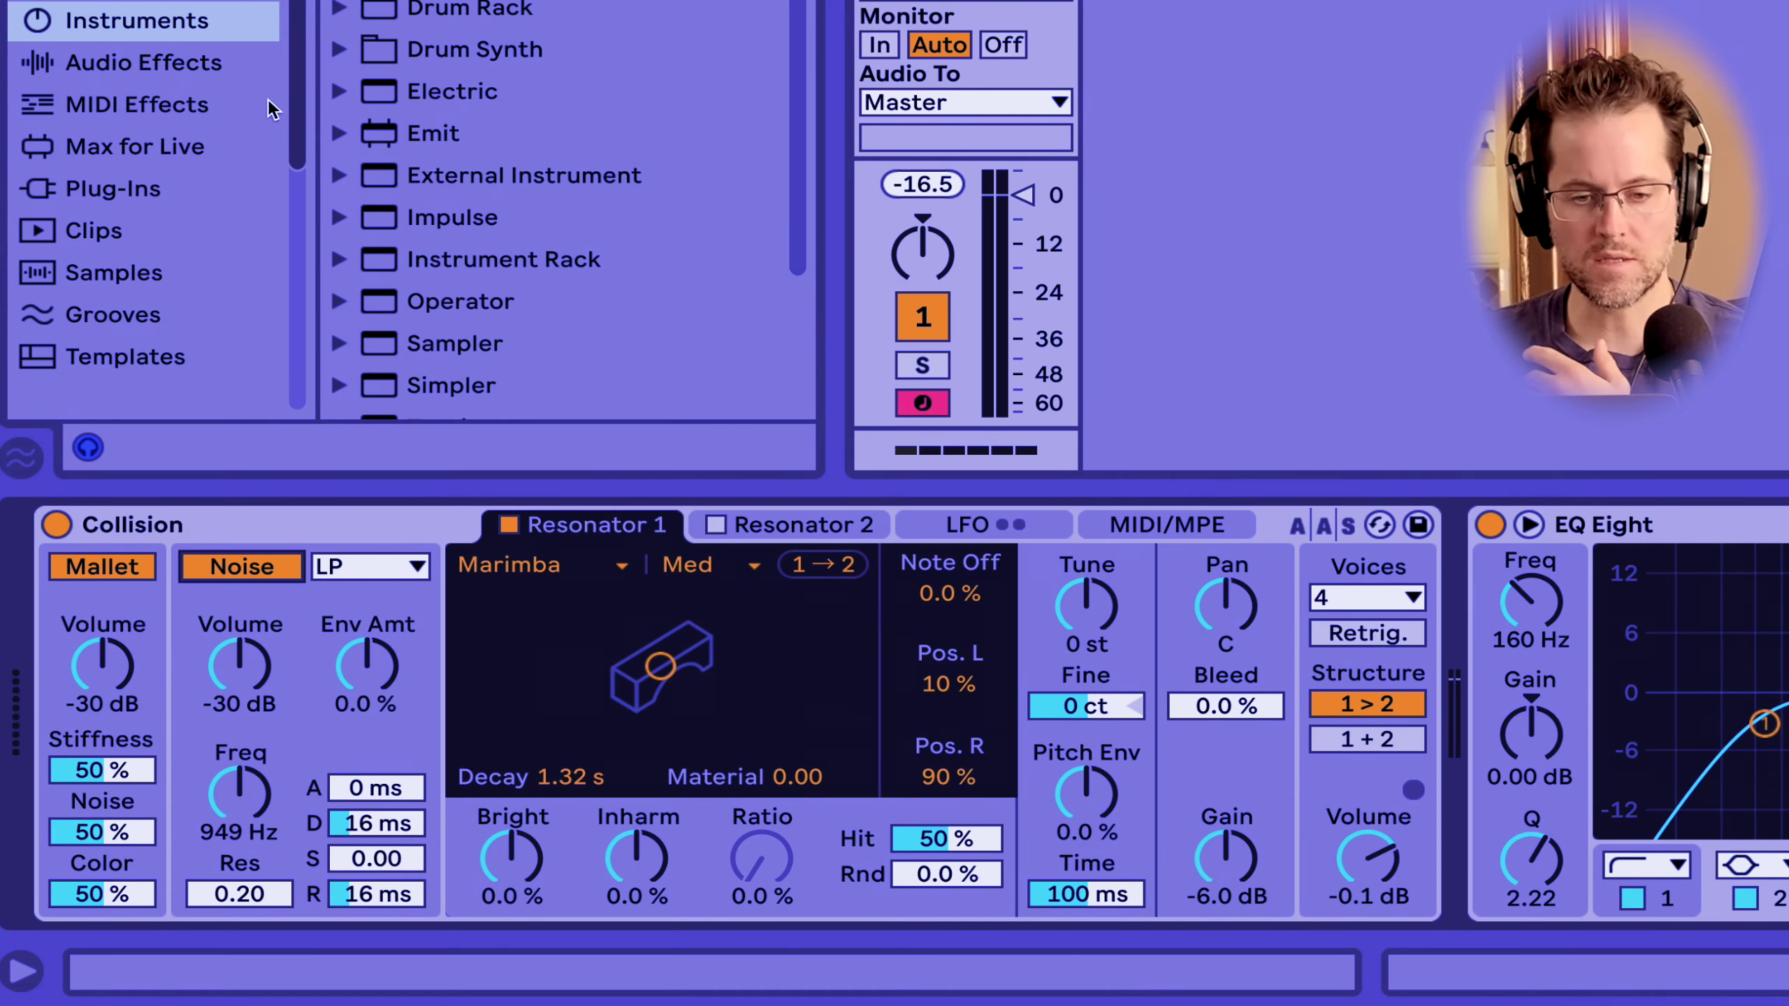
Step: Load Operator in place of Collision and shorten its envelope decay to about 5 ms
{"action": "scroll", "coordinate": [535, 138], "scroll_direction": "down", "scroll_amount": 1}
{"action": "scroll", "coordinate": [535, 138], "scroll_direction": "down", "scroll_amount": 4}
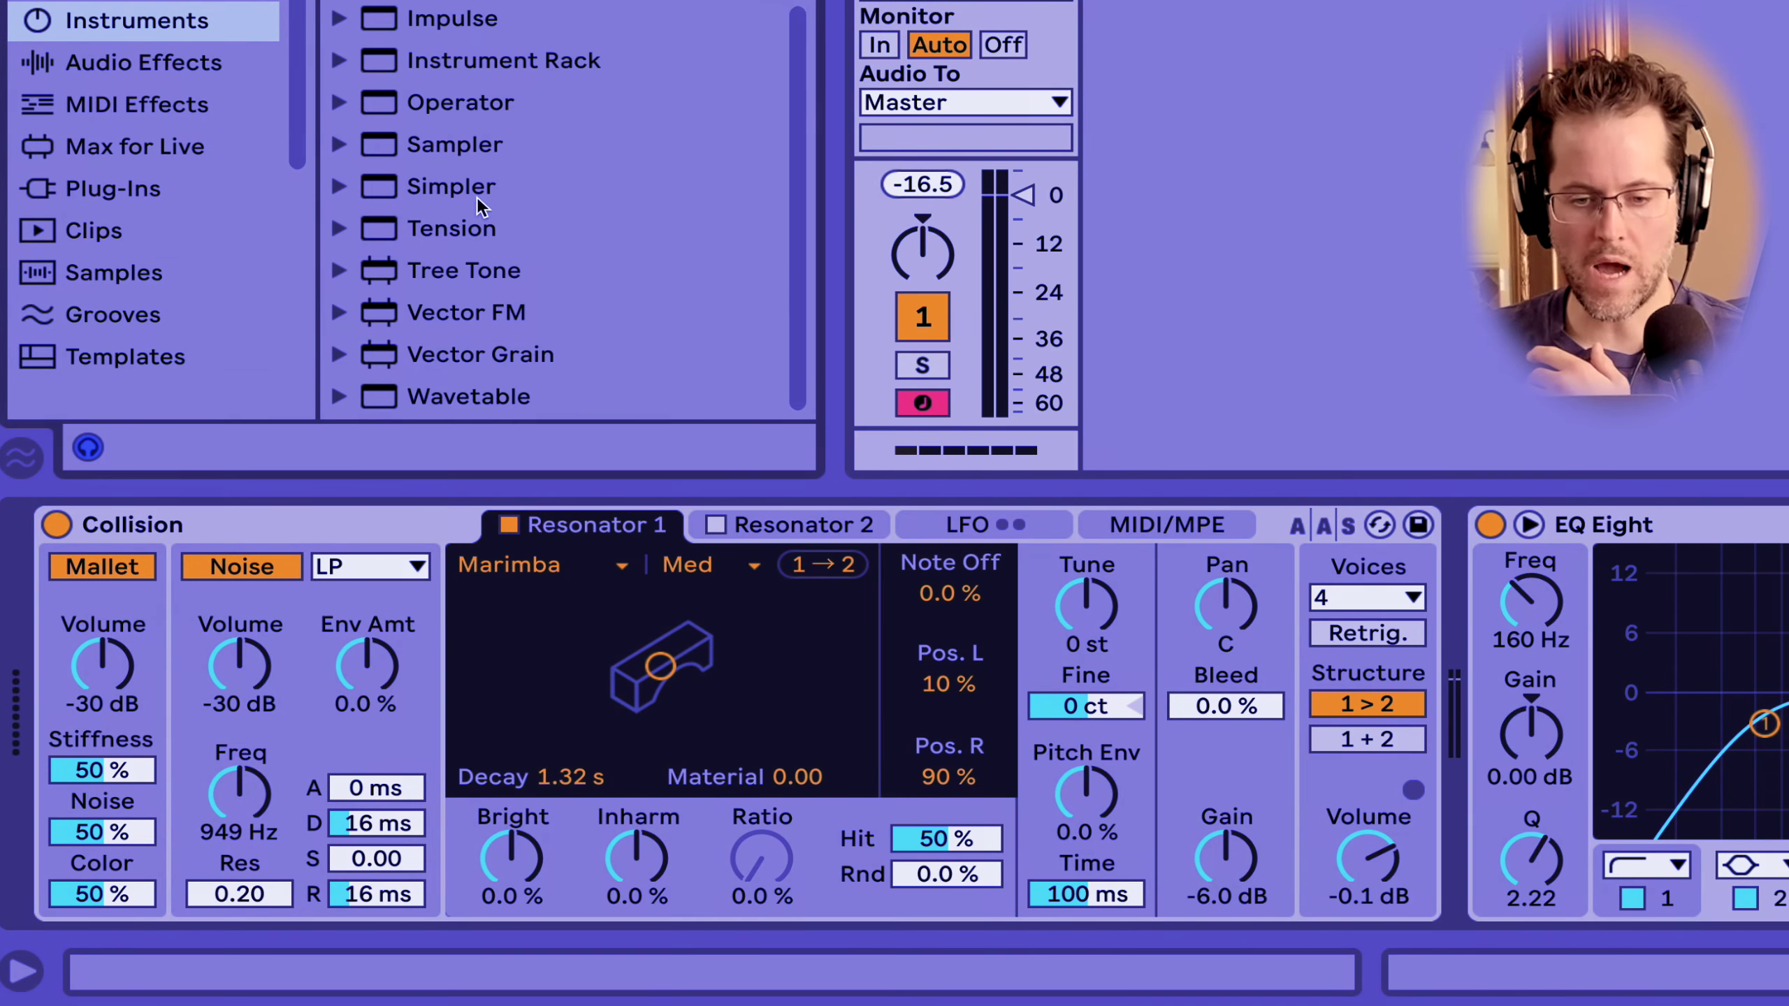
{"action": "double_click", "coordinate": [476, 102]}
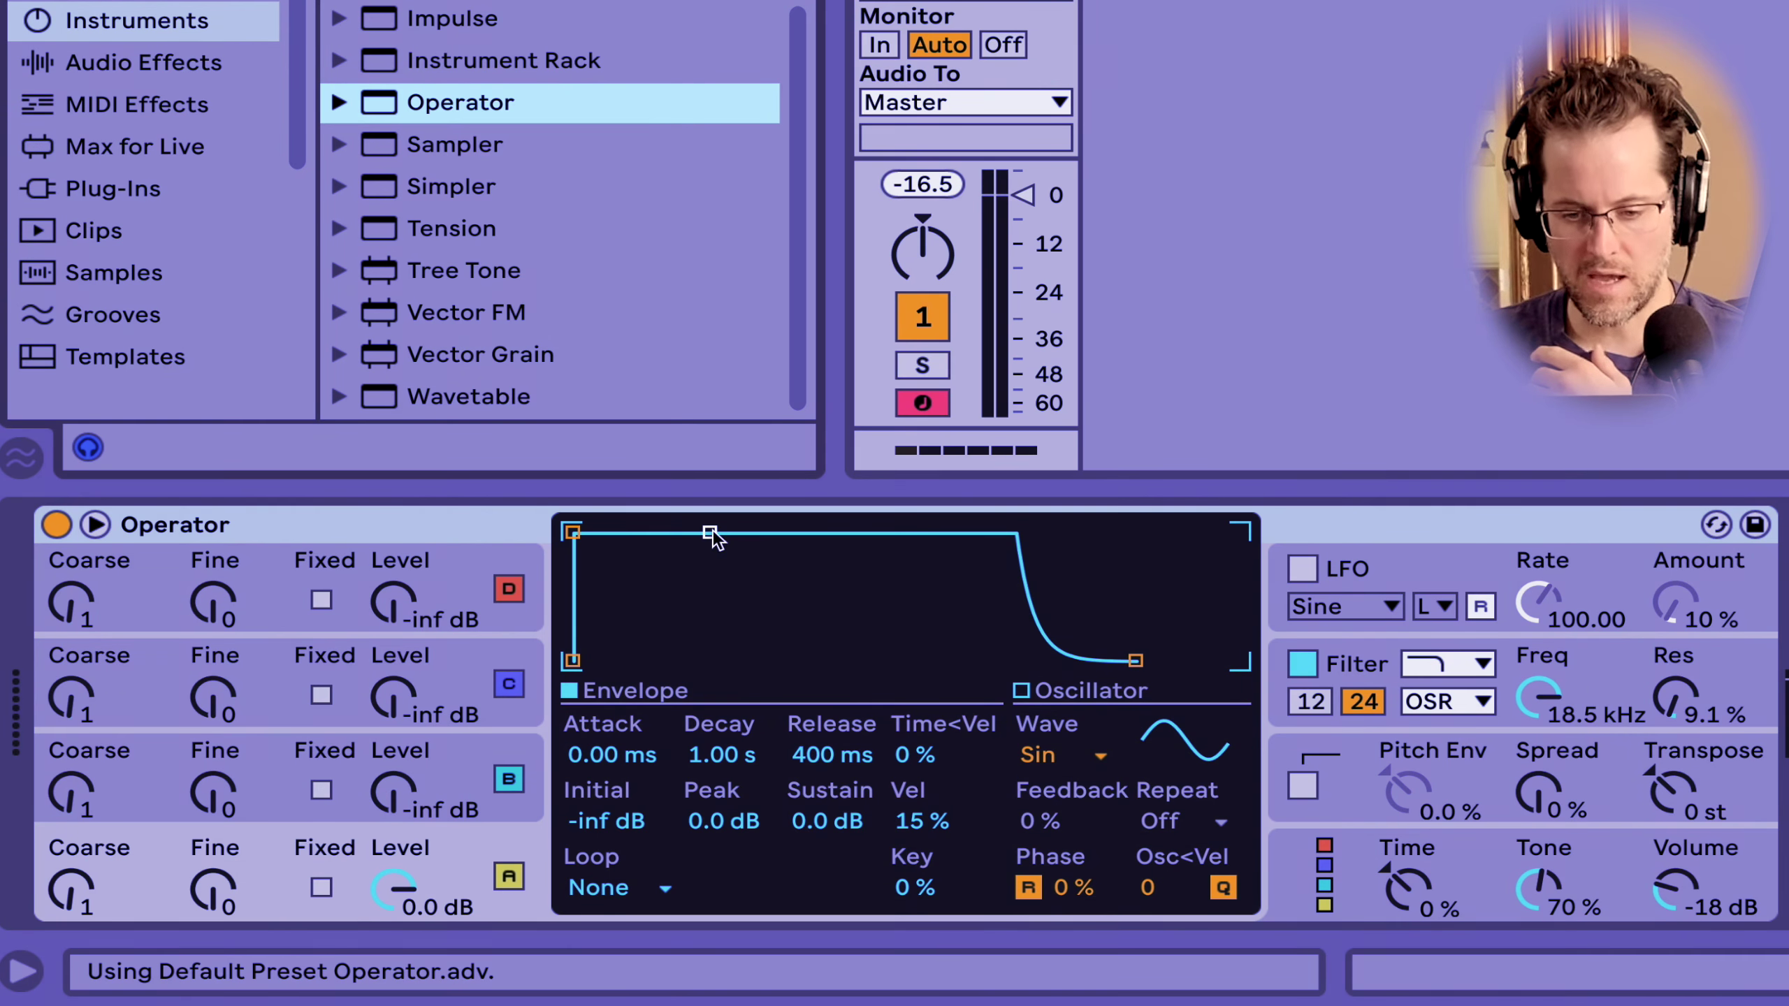
{"action": "left_click_drag", "start_coordinate": [710, 532], "coordinate": [726, 661]}
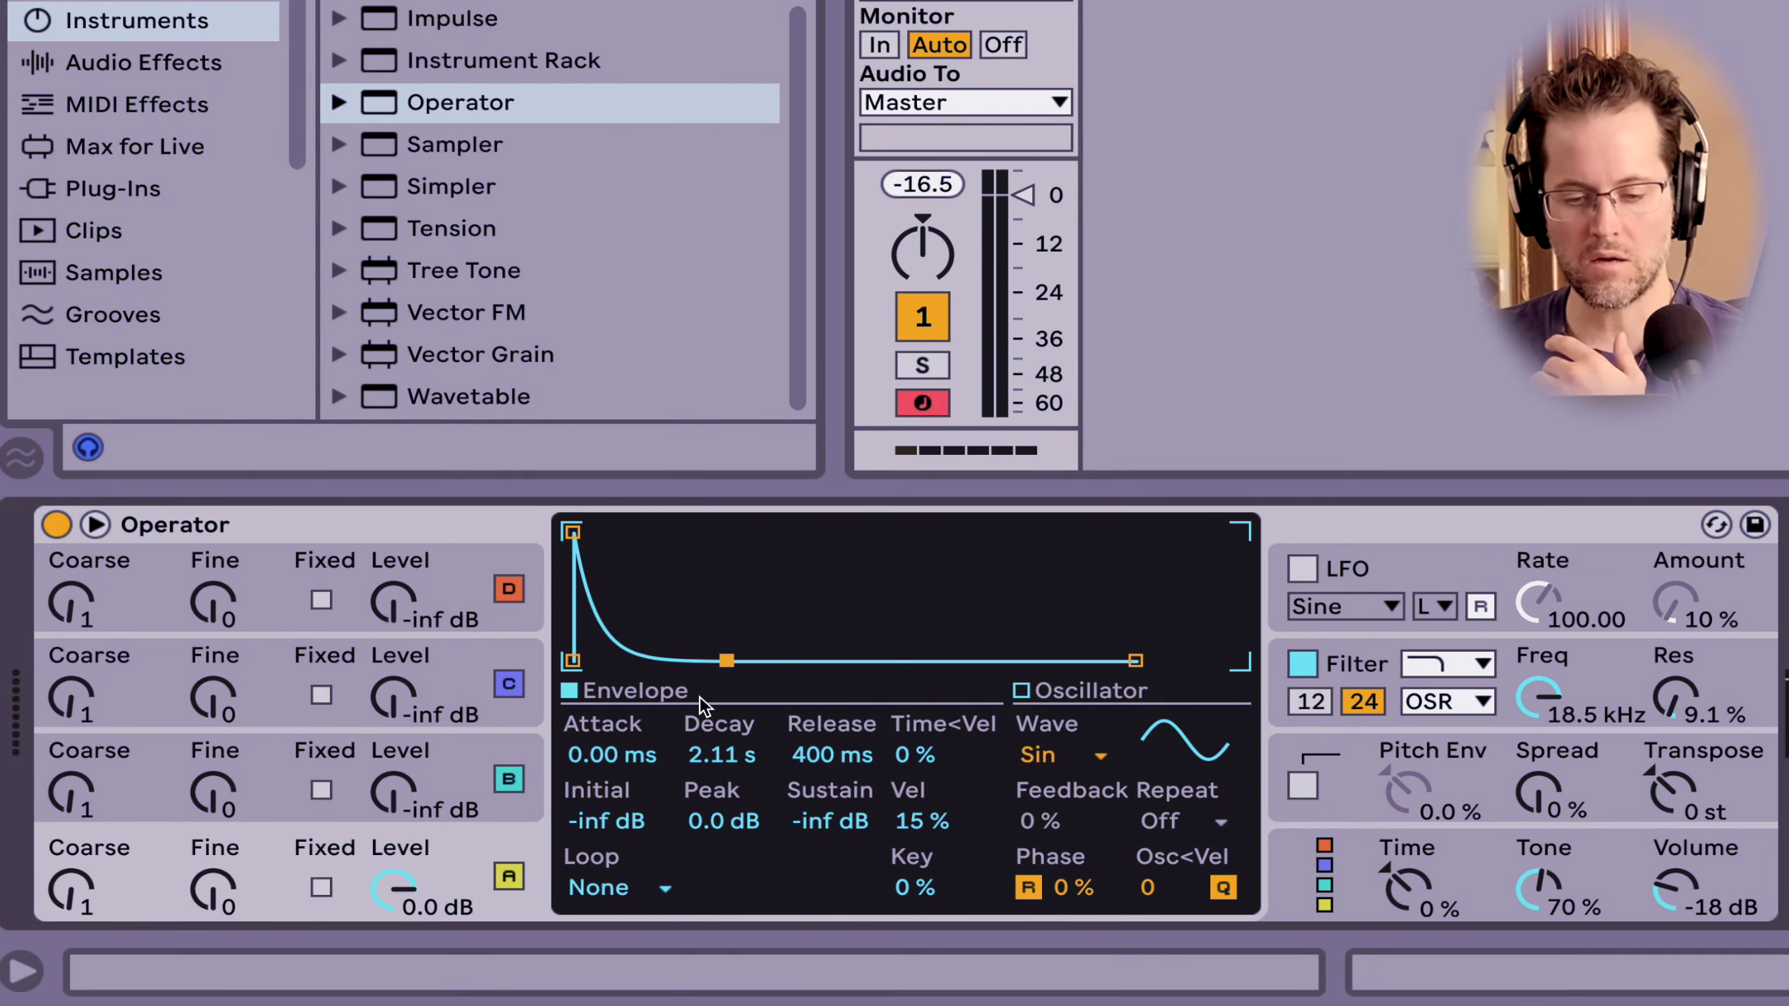
{"action": "left_click_drag", "start_coordinate": [726, 660], "coordinate": [722, 660]}
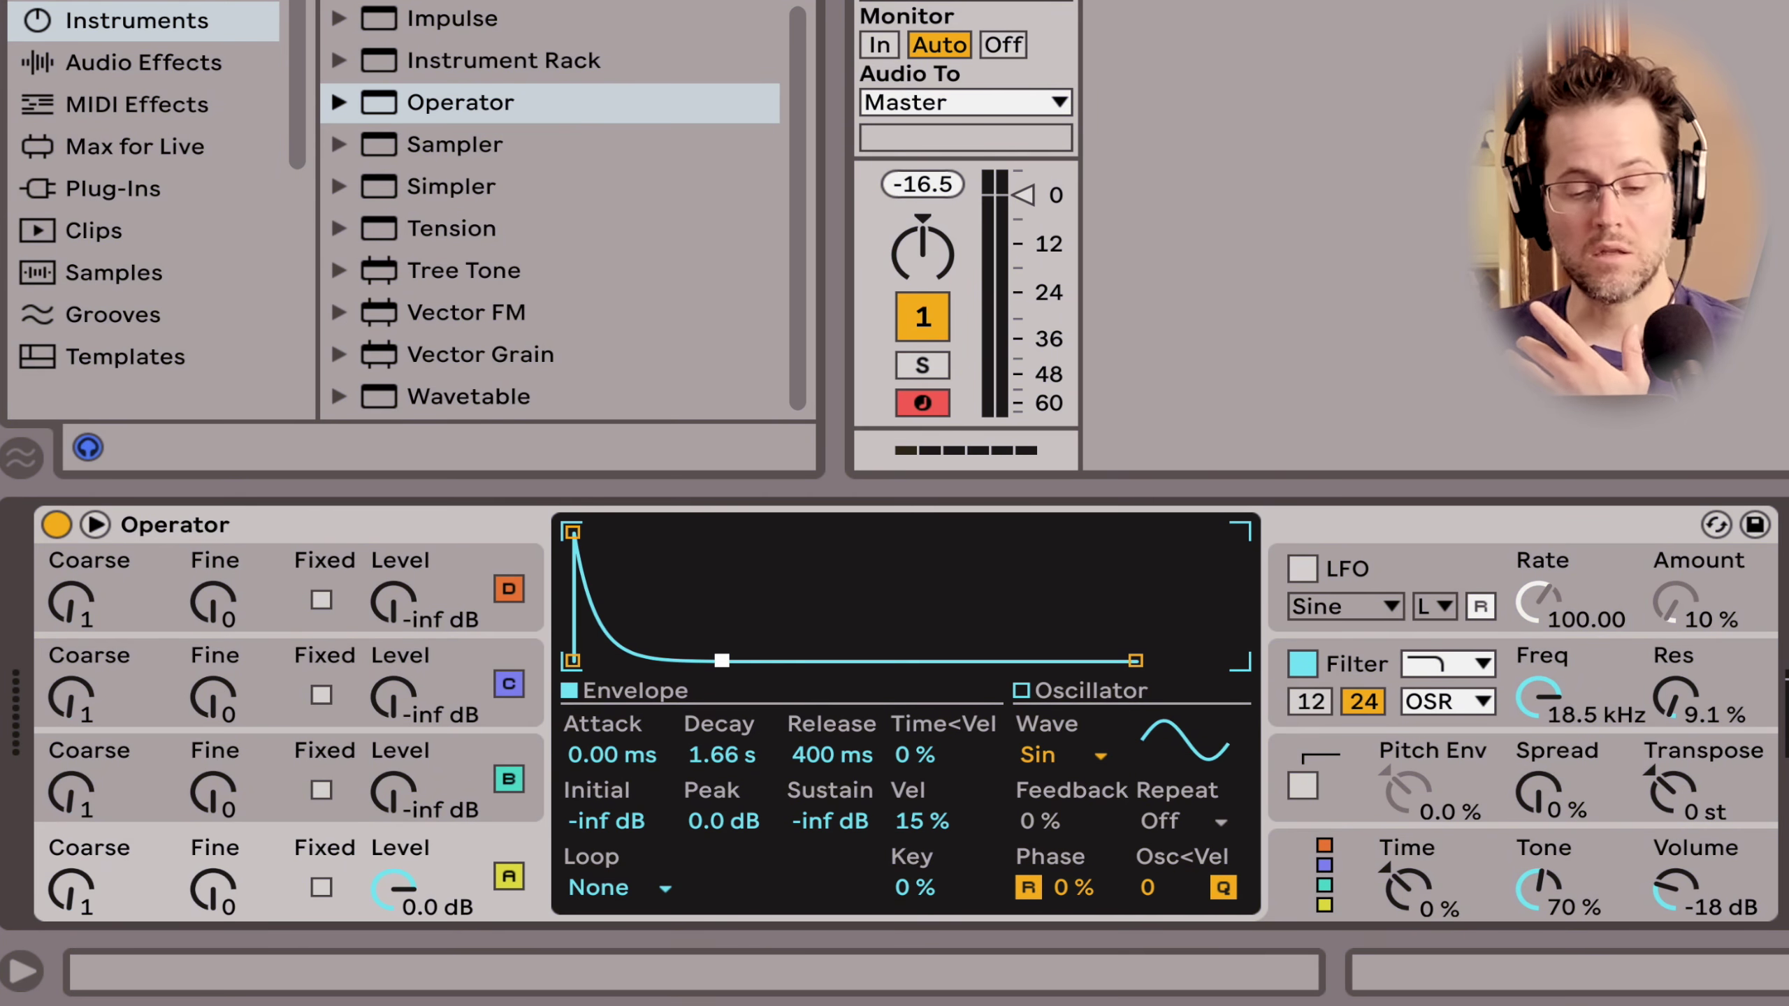
{"action": "left_click_drag", "start_coordinate": [722, 660], "coordinate": [604, 661]}
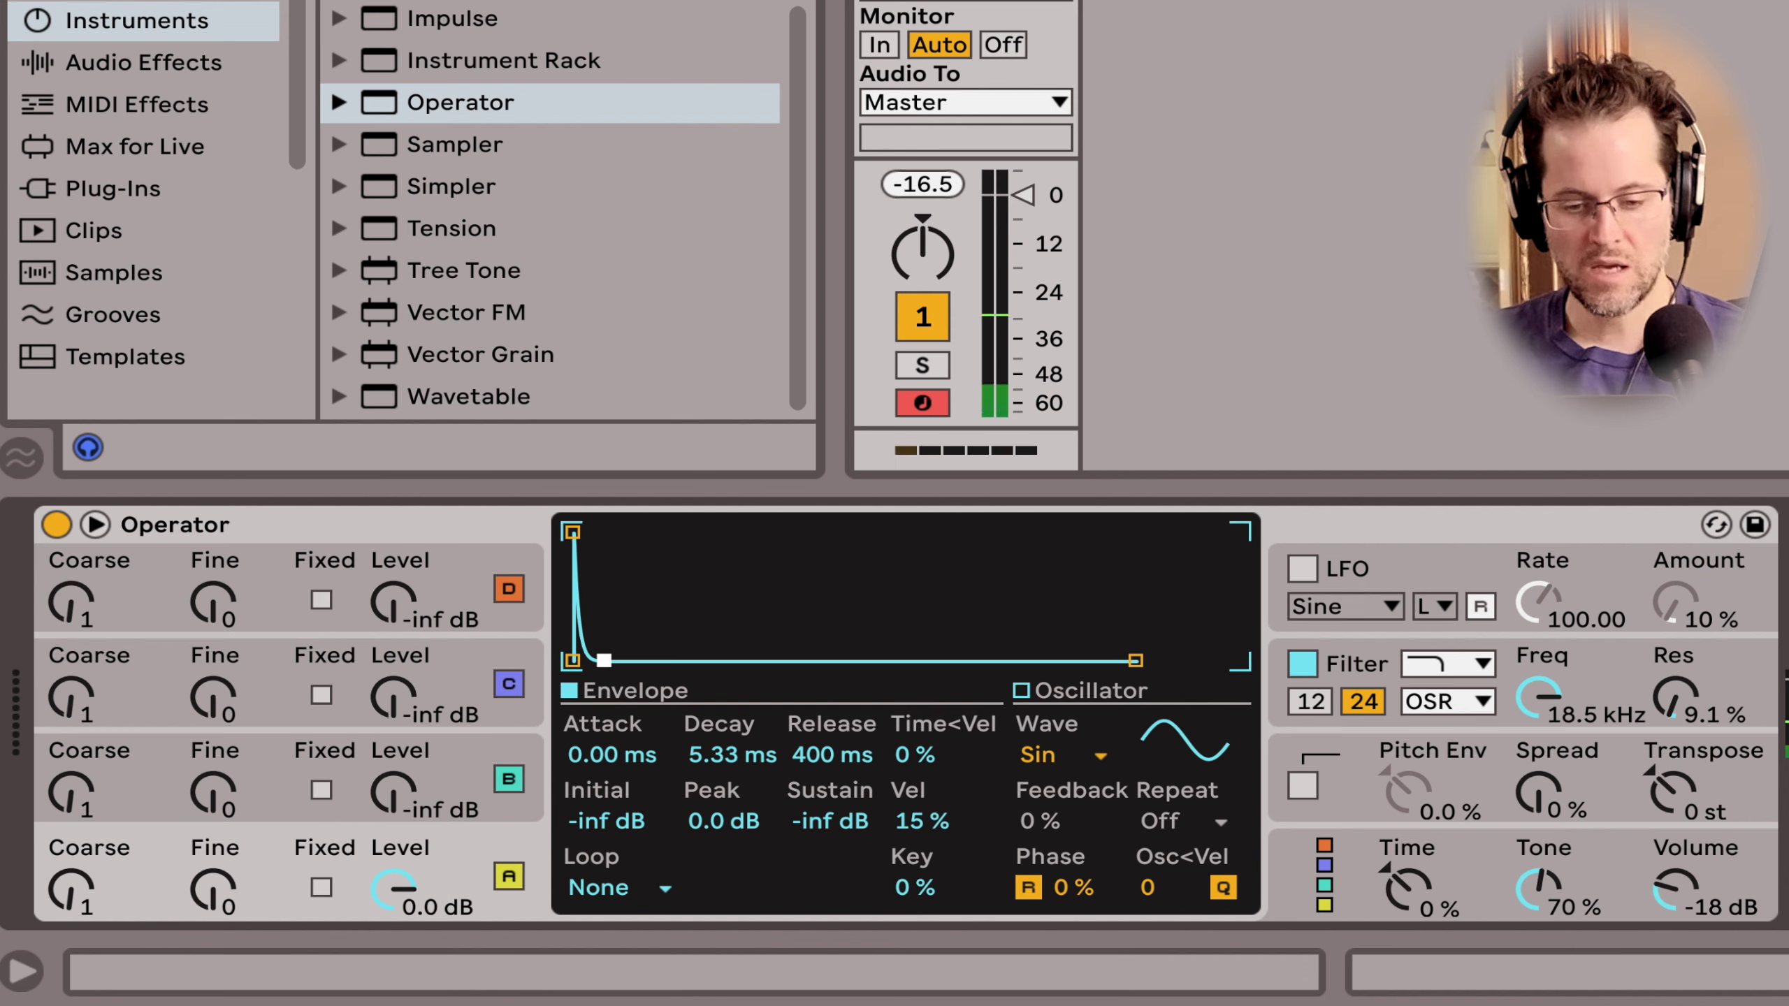
{"action": "left_click_drag", "start_coordinate": [604, 661], "coordinate": [614, 661]}
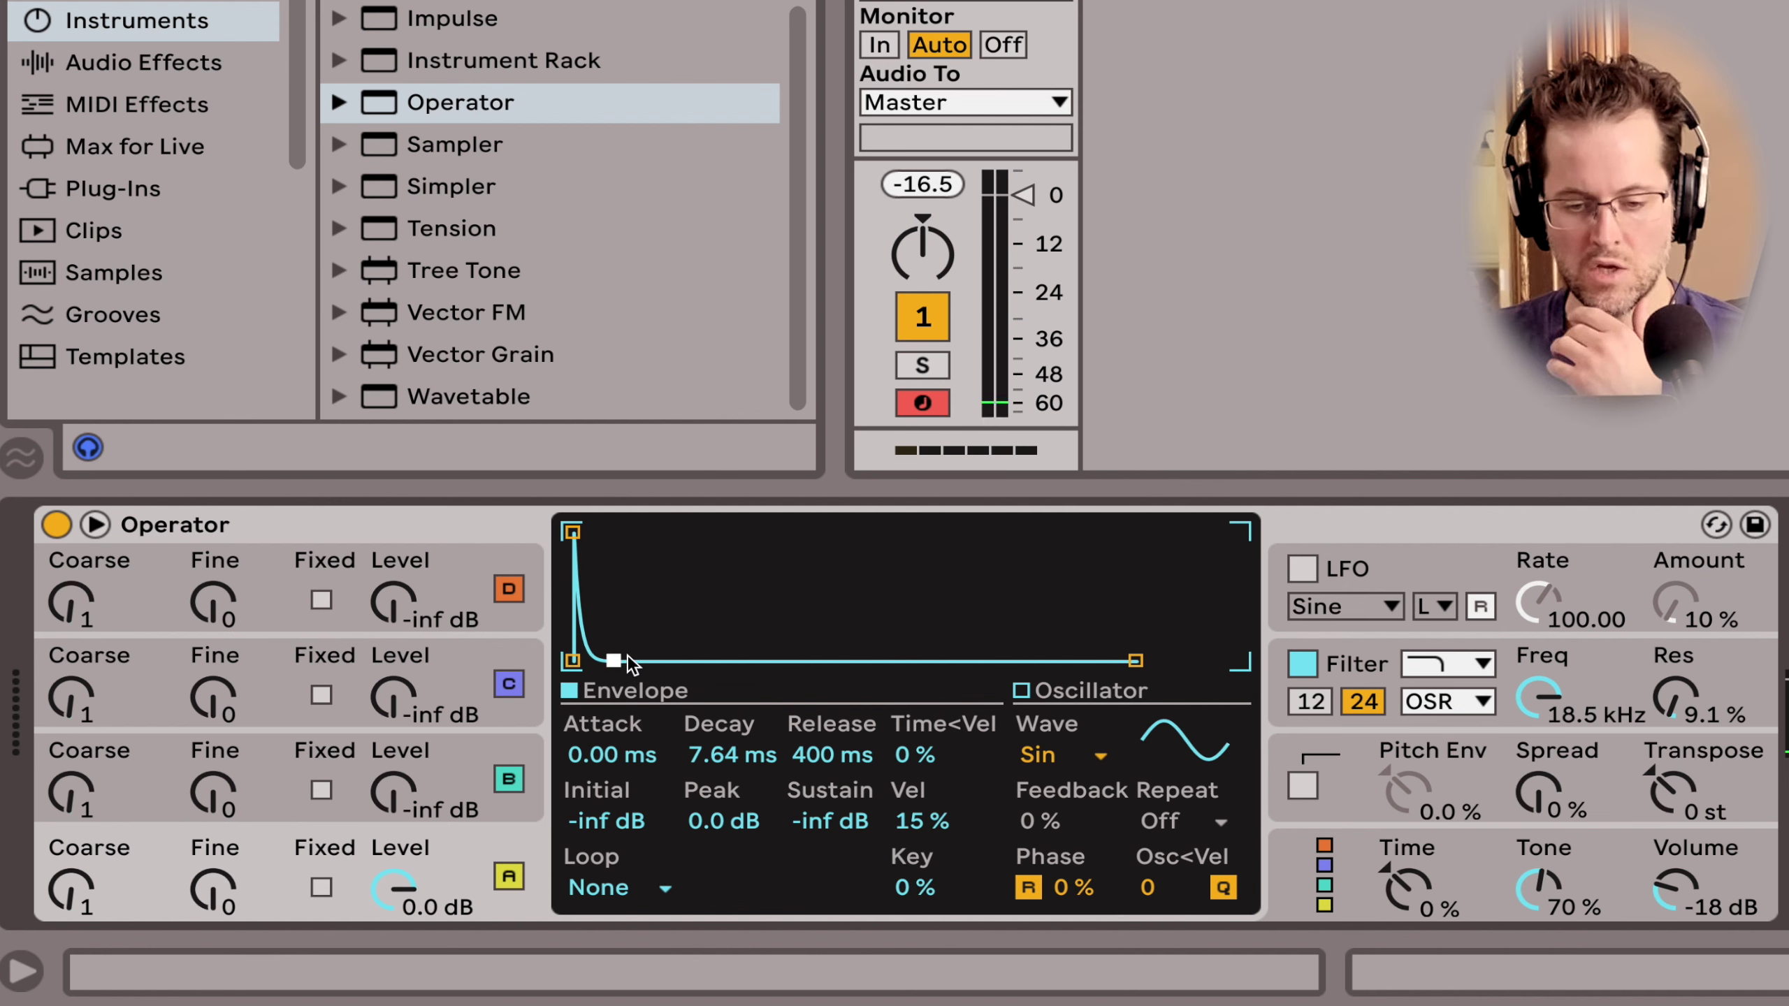
Step: Stretch Operator's decay to 60 s and sustain to 0 dB, then undo back to Collision and EQ Eight
{"action": "left_click_drag", "start_coordinate": [732, 755], "coordinate": [733, 670]}
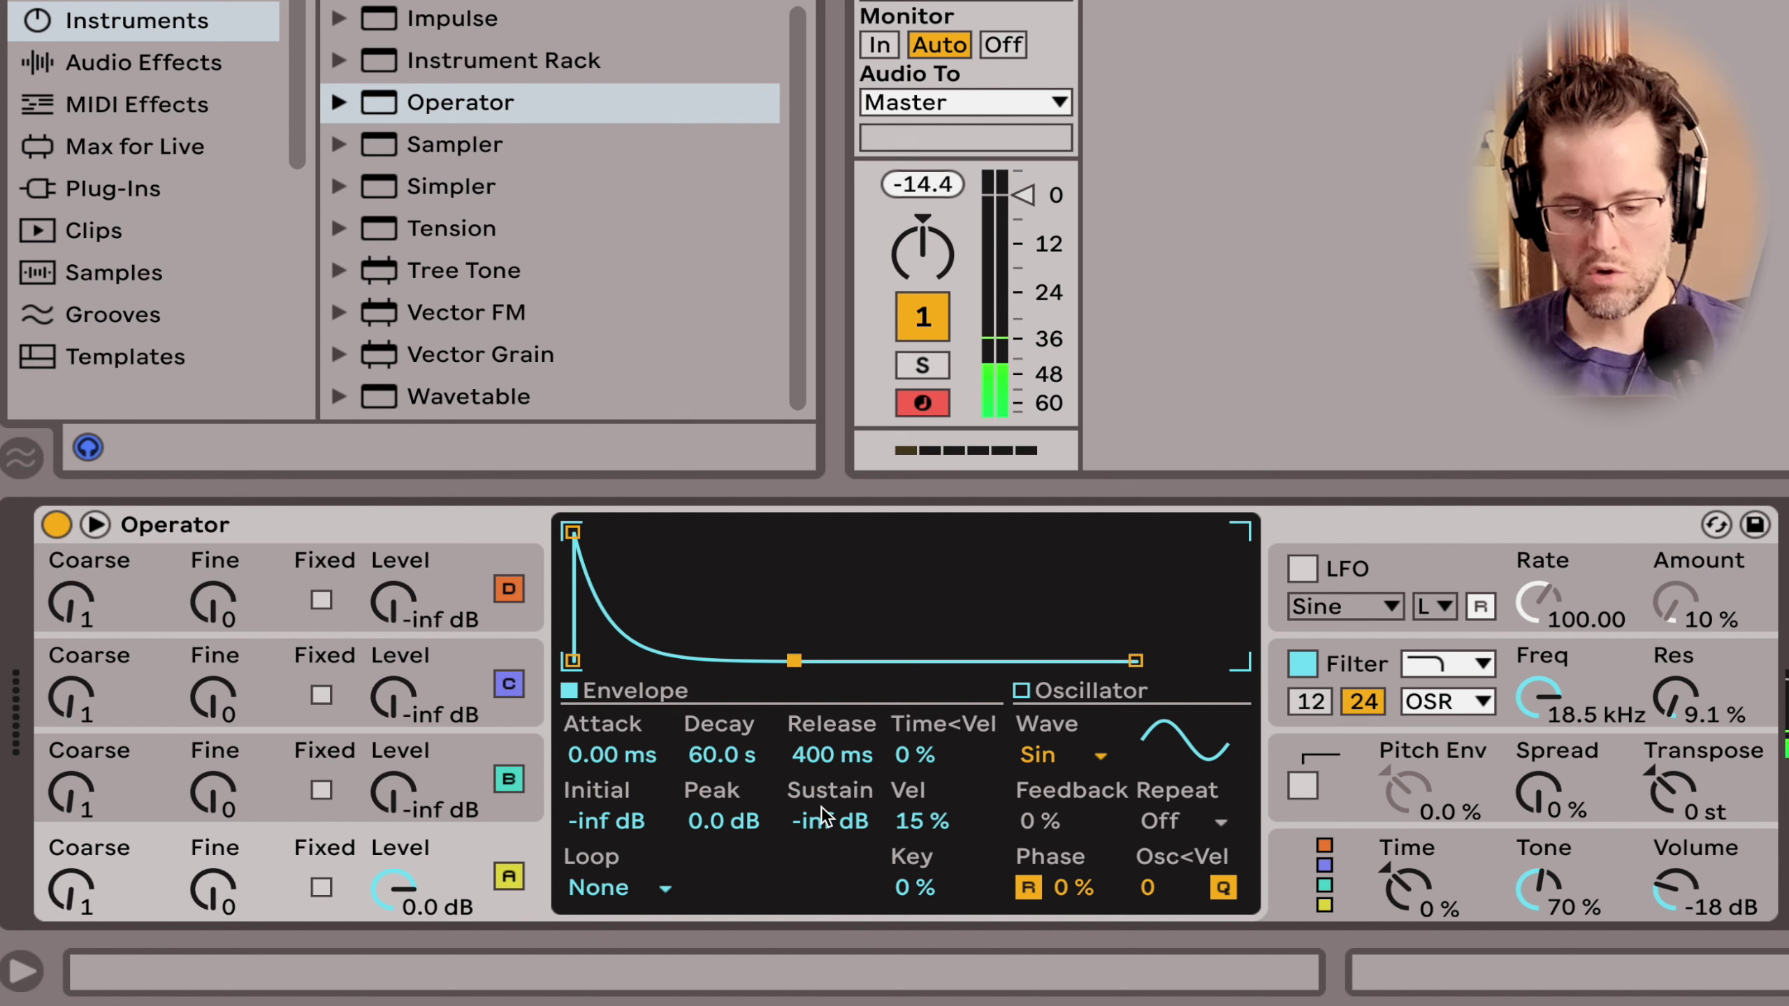
{"action": "left_click_drag", "start_coordinate": [825, 825], "coordinate": [826, 740]}
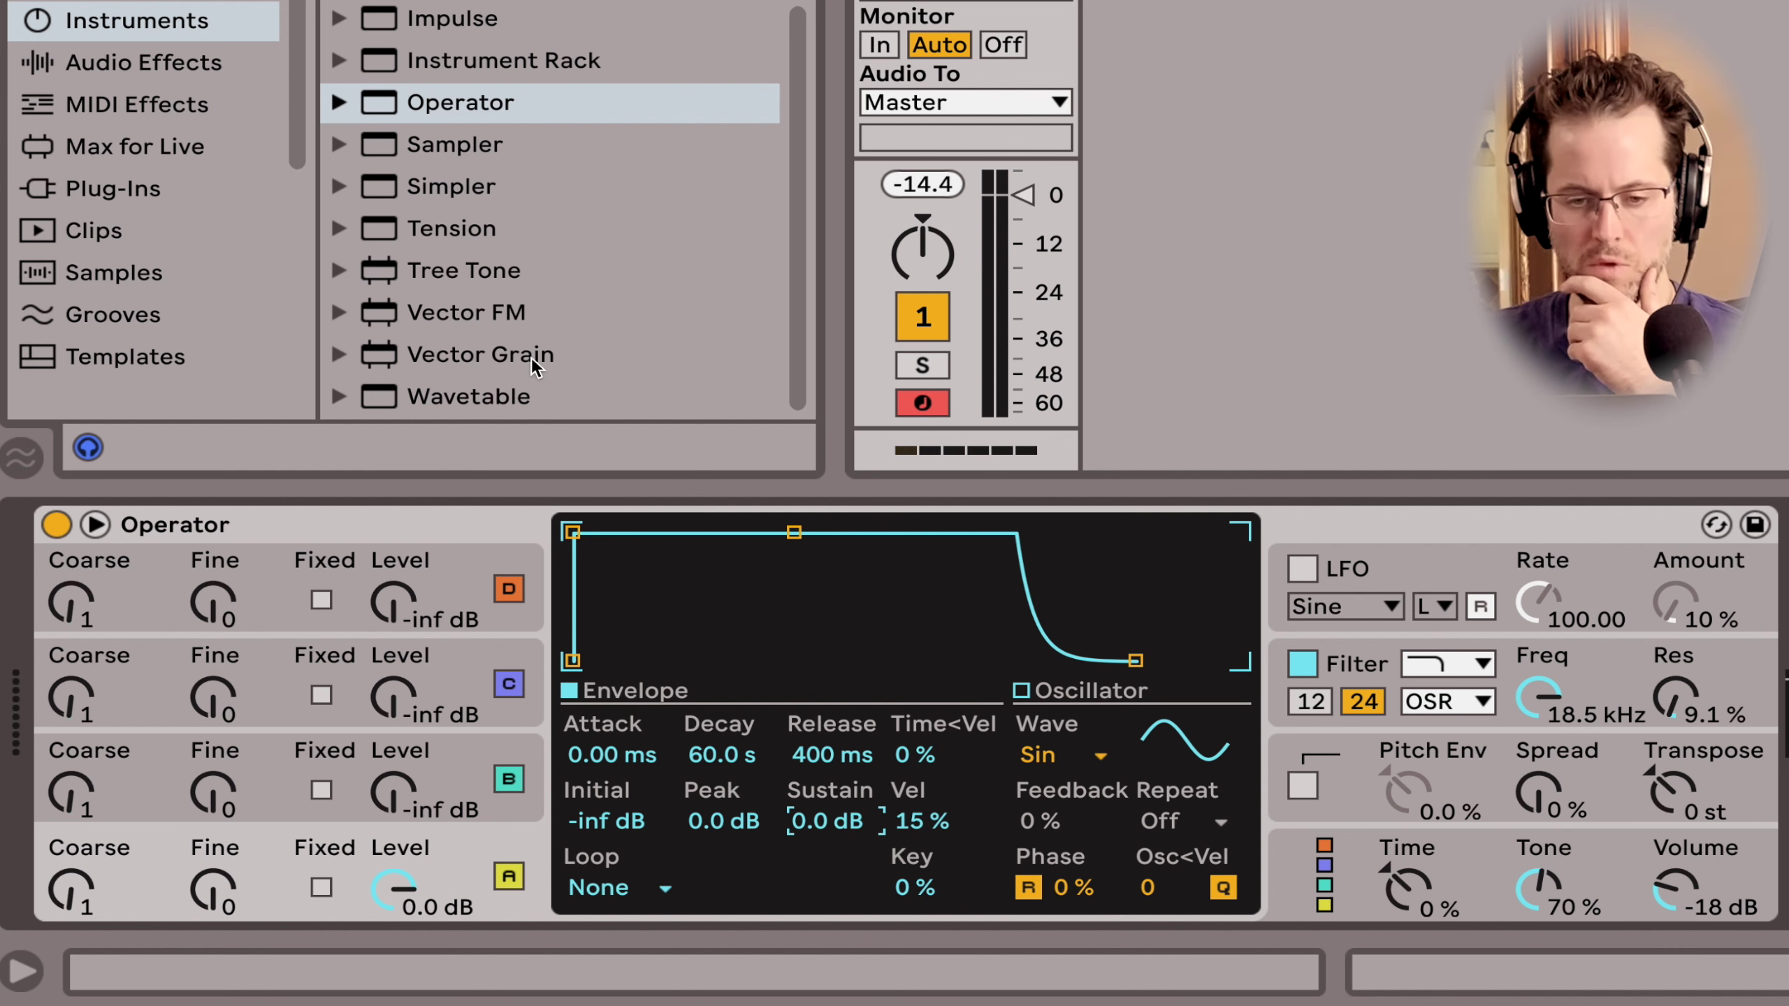
{"action": "scroll", "coordinate": [436, 81], "scroll_direction": "up", "scroll_amount": 5}
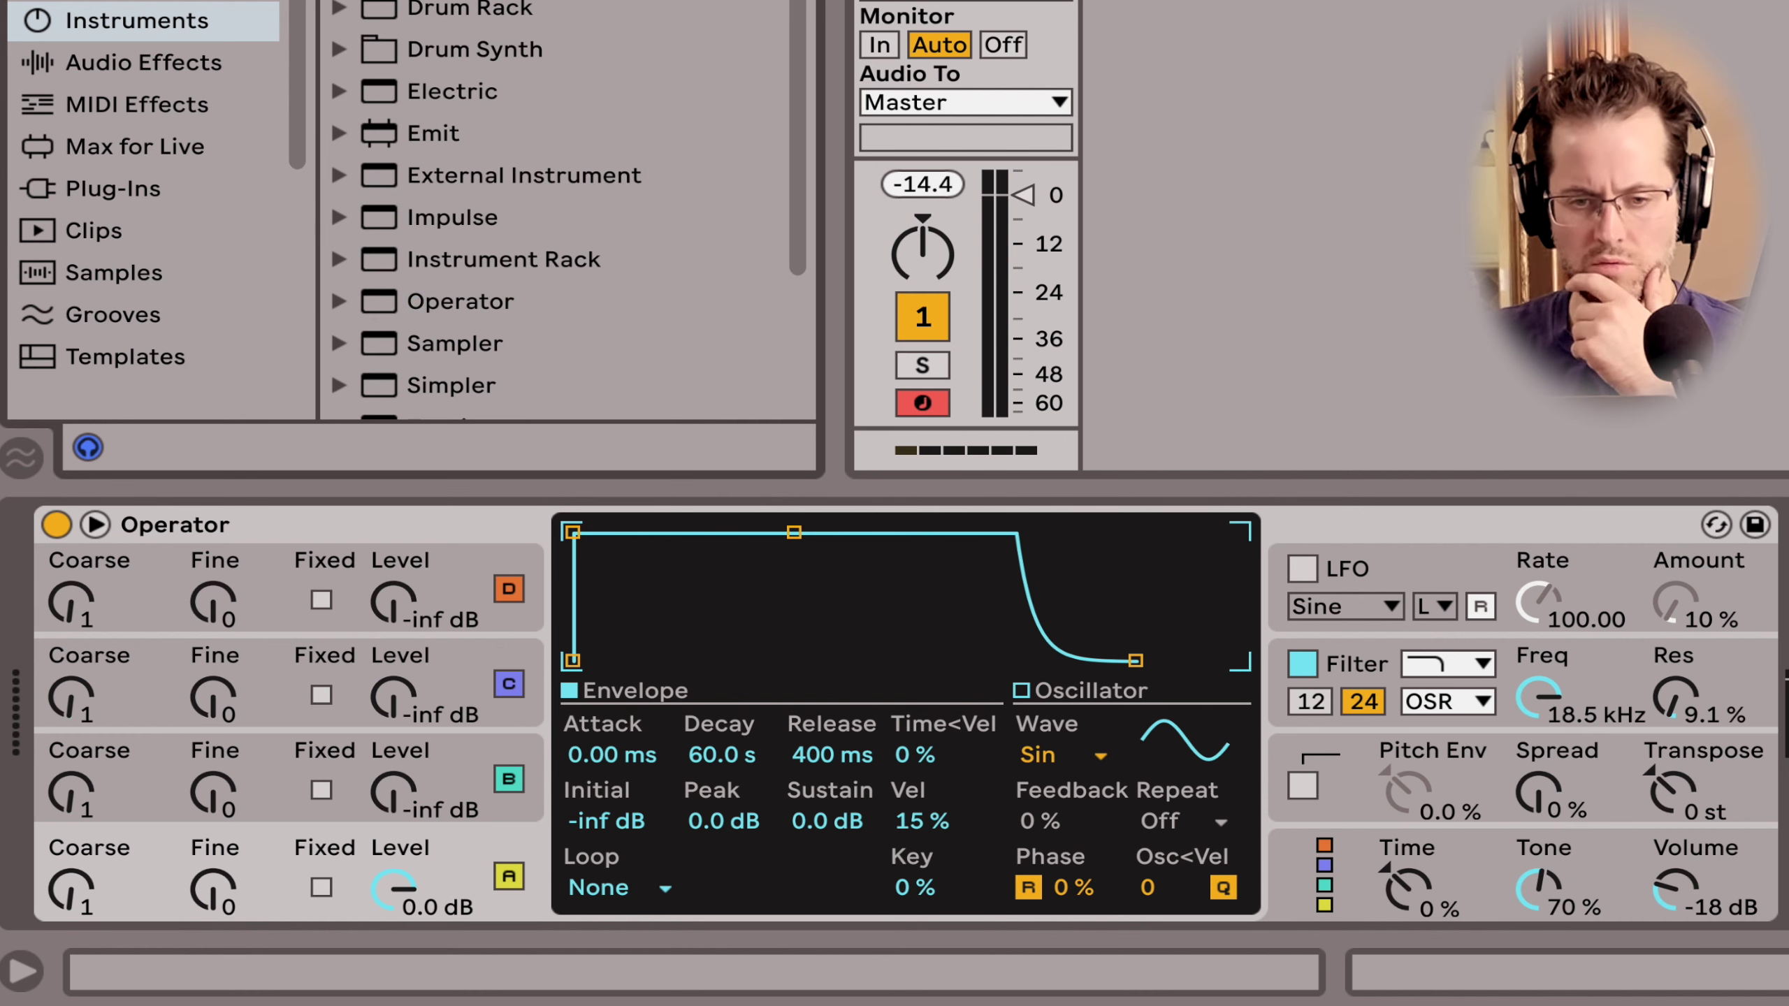
{"action": "key", "text": "ctrl+z"}
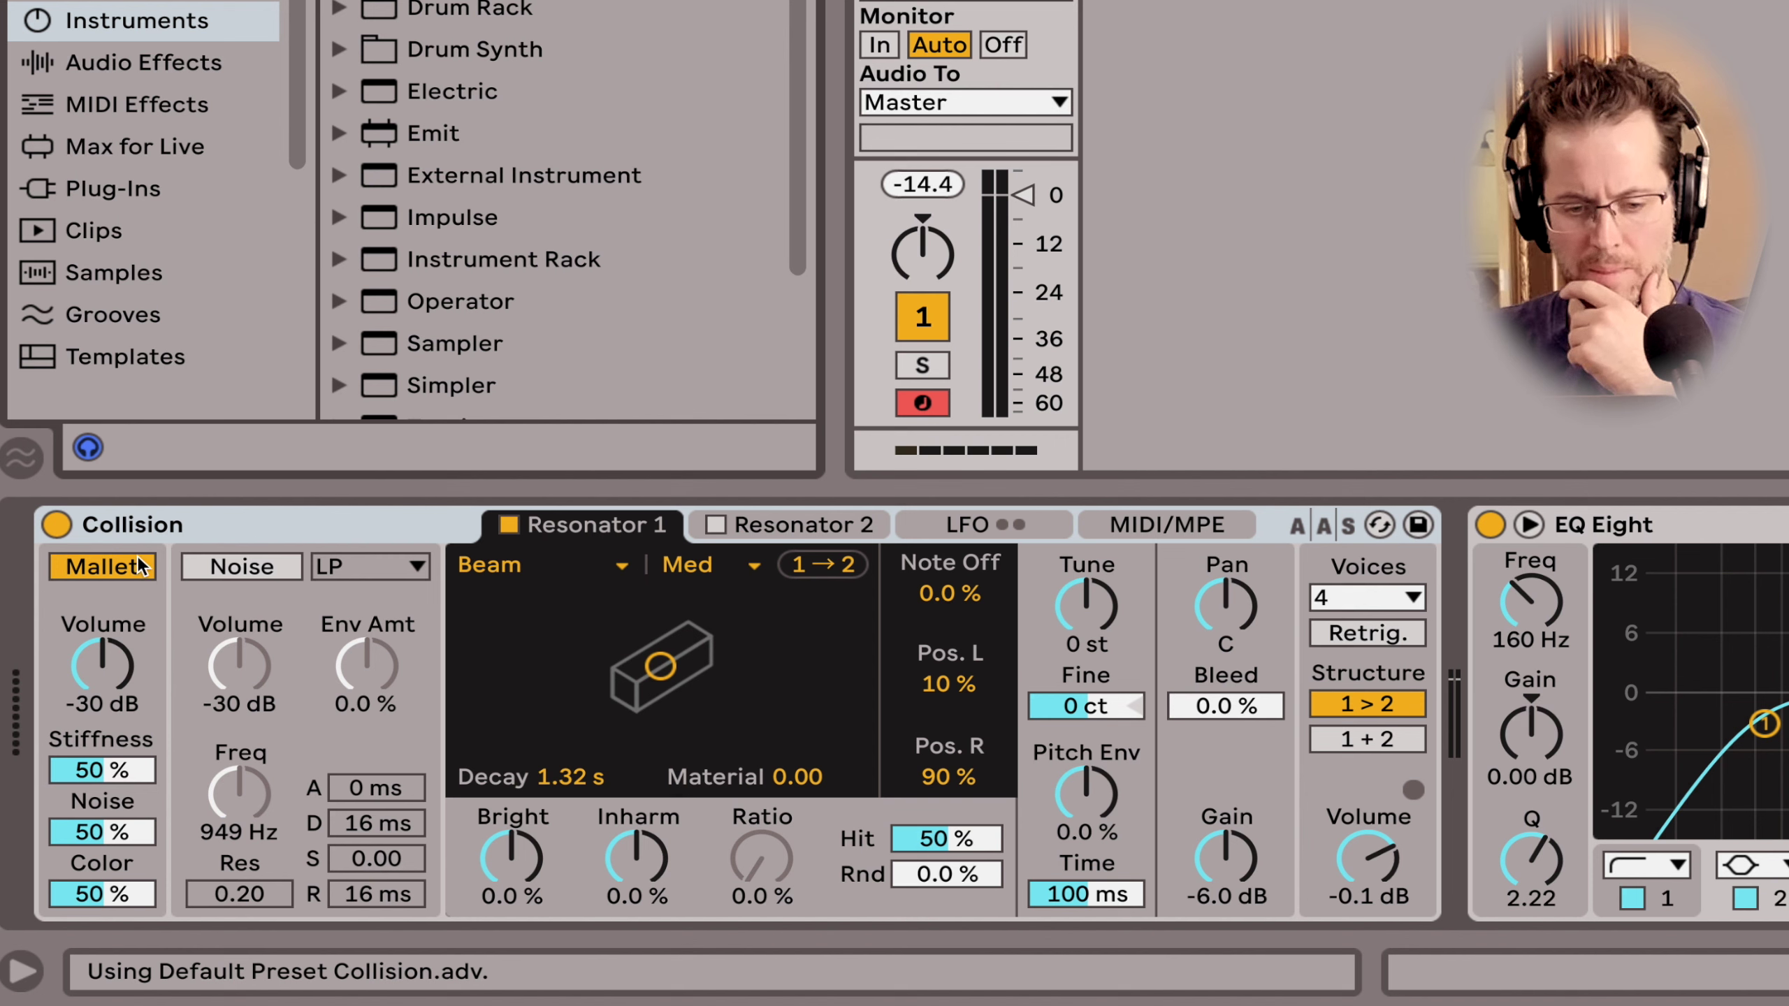
Step: Turn on the Noise exciter and raise its volume from -30 dB to -21 dB
{"action": "left_click", "coordinate": [225, 568]}
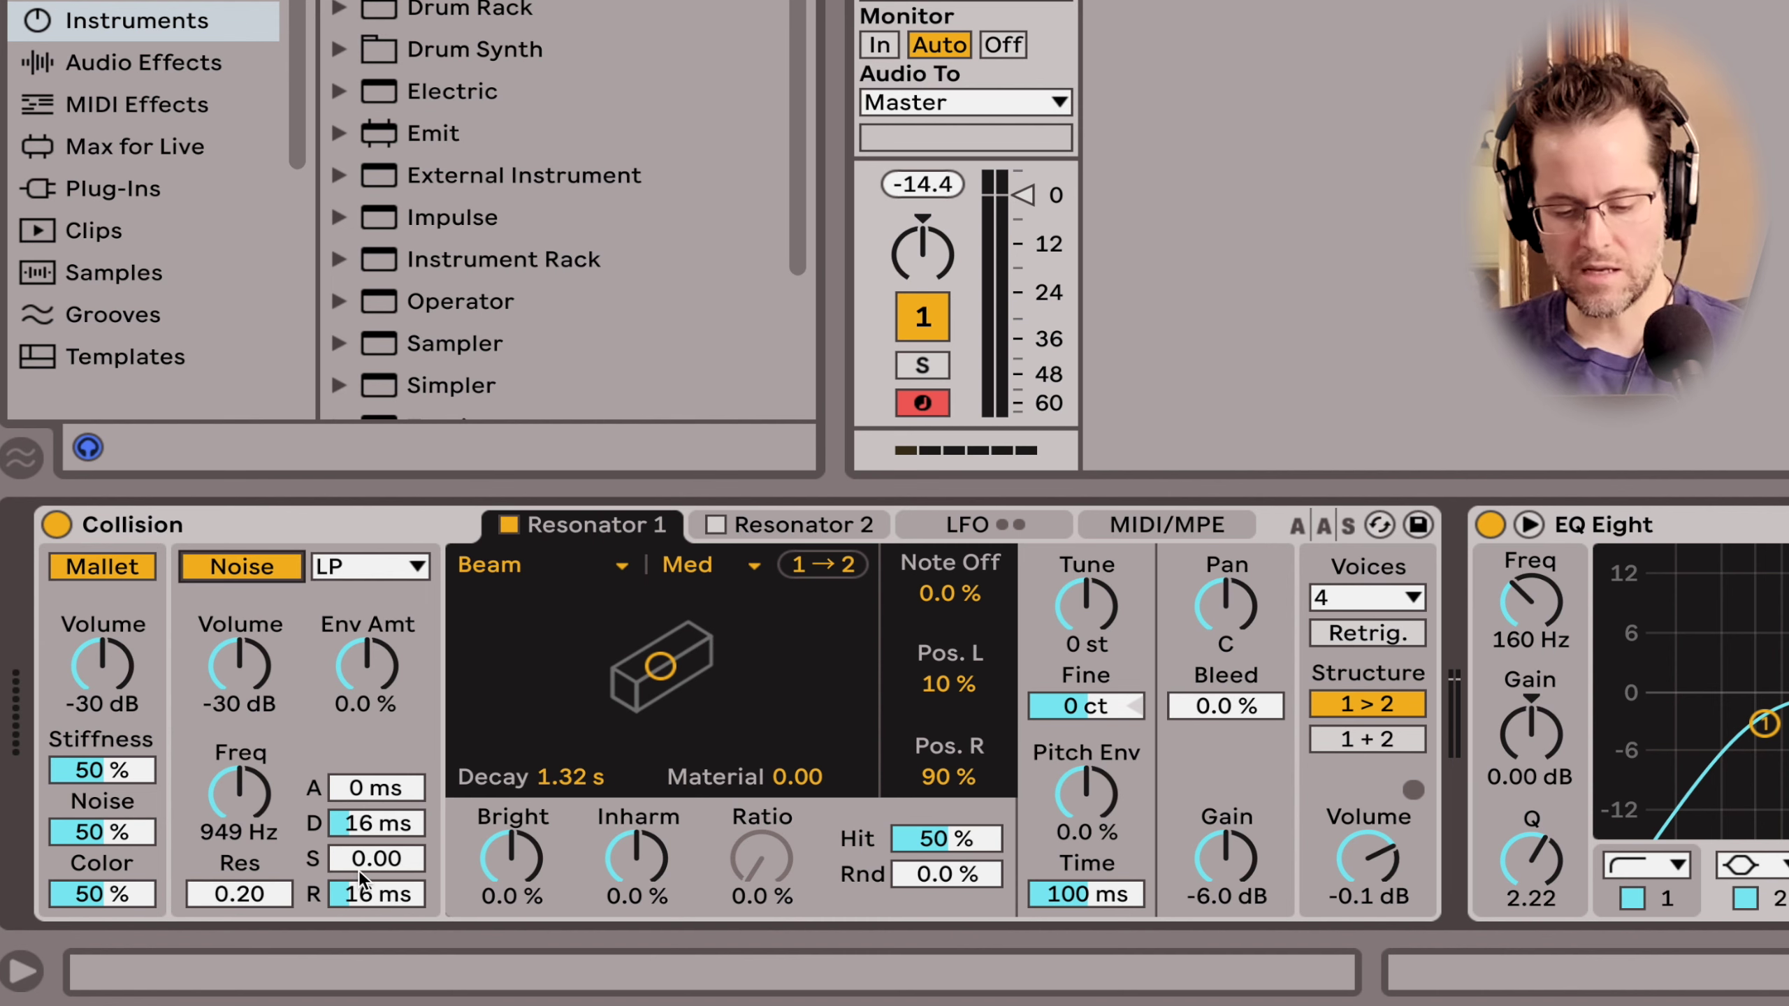
{"action": "left_click", "coordinate": [239, 666]}
{"action": "mouse_move", "coordinate": [239, 666]}
{"action": "left_mouse_down"}
{"action": "mouse_move", "coordinate": [241, 638]}
{"action": "mouse_move", "coordinate": [240, 687]}
{"action": "left_mouse_up"}
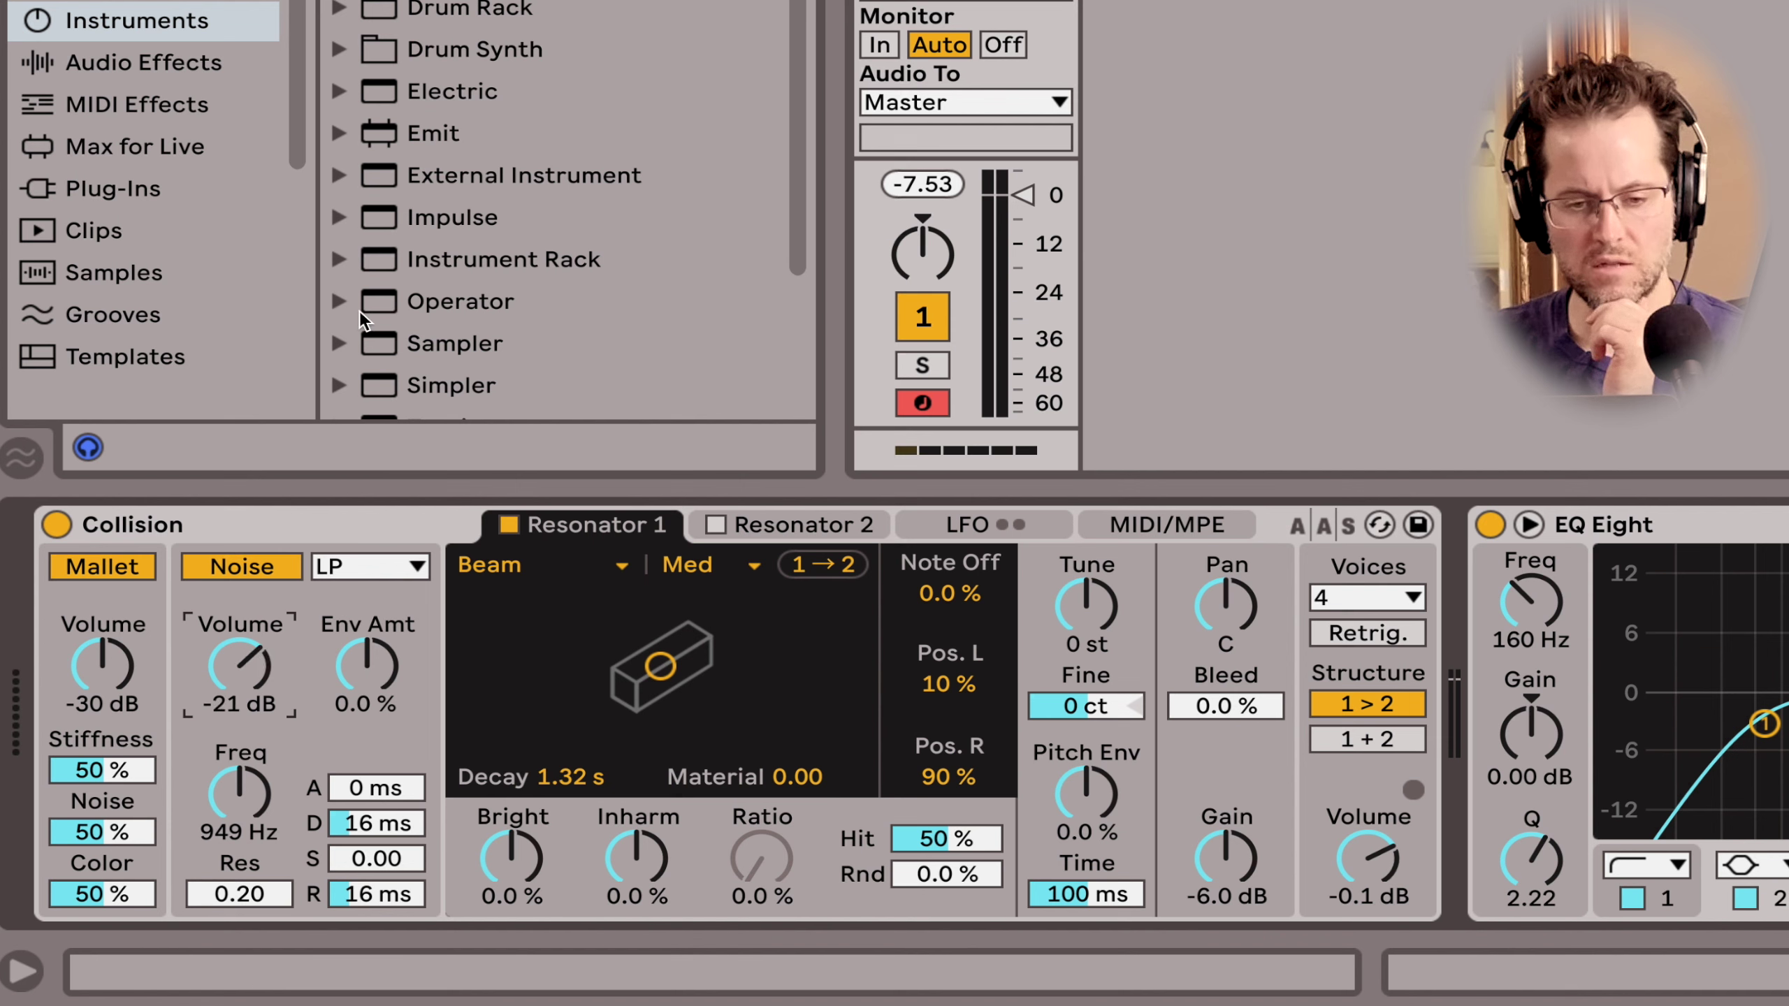
Step: Add Envelope MIDI before Collision, shorten its attack, decay, sustain and release, then delete it
{"action": "left_click", "coordinate": [168, 102]}
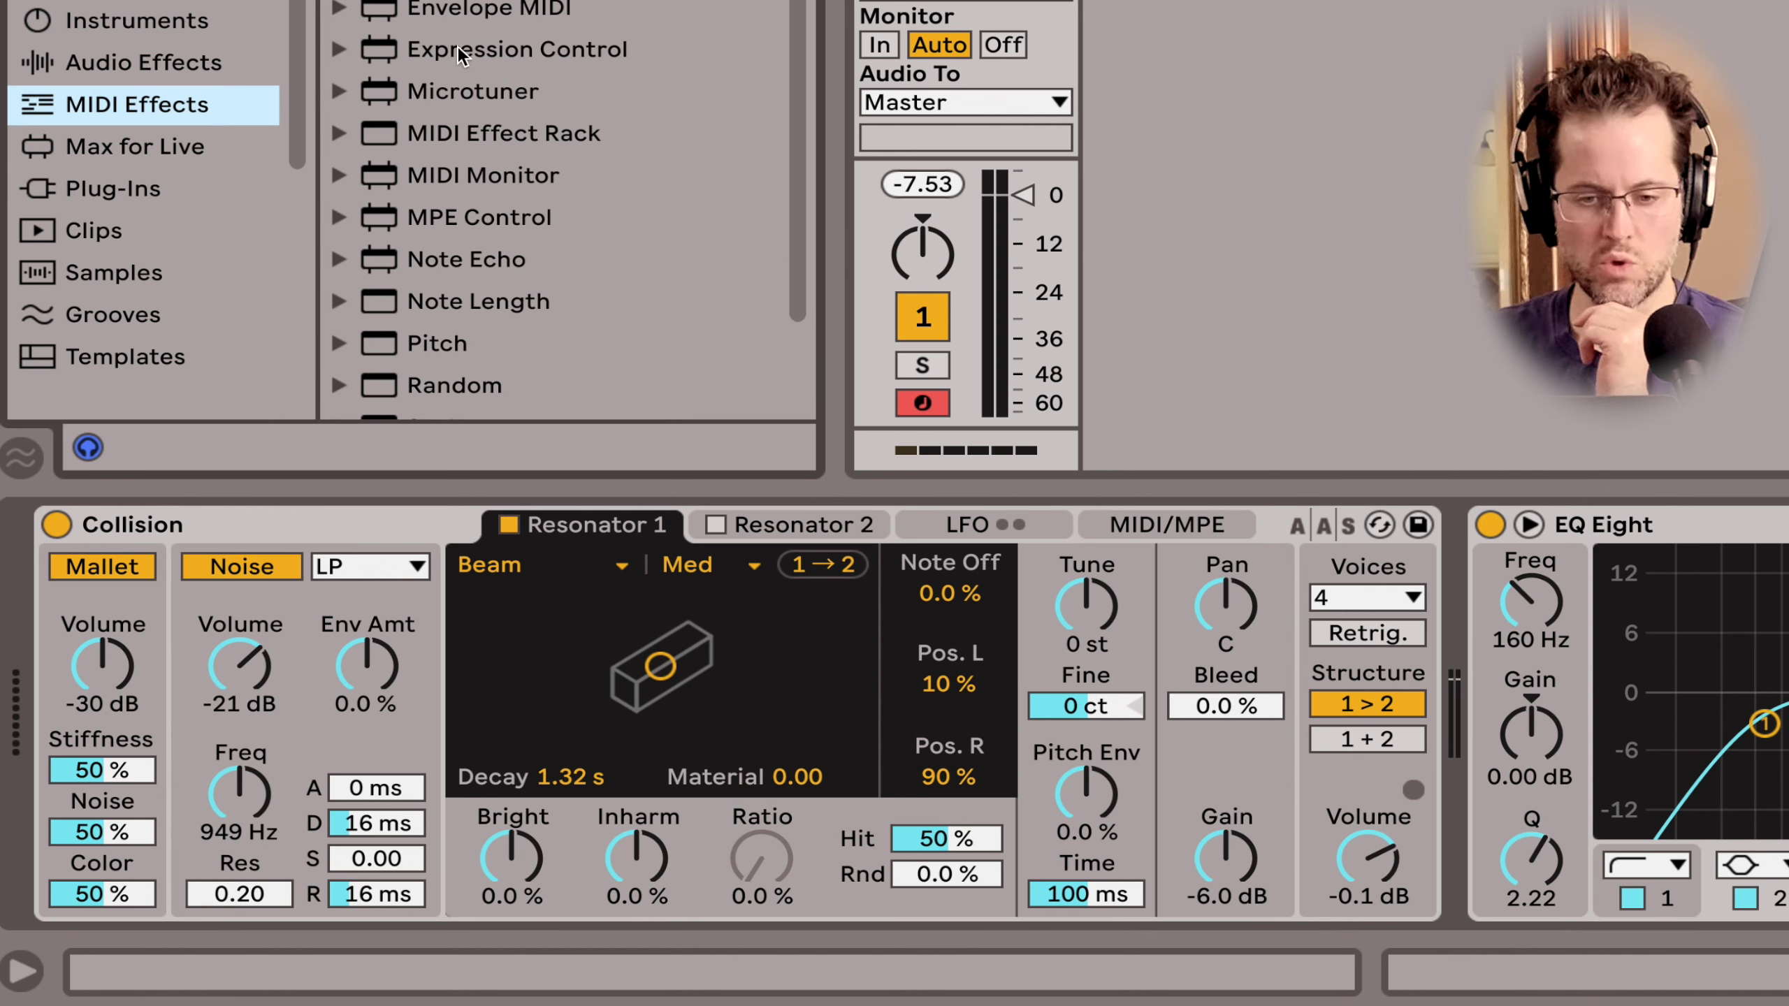
{"action": "left_click_drag", "start_coordinate": [464, 10], "coordinate": [112, 565]}
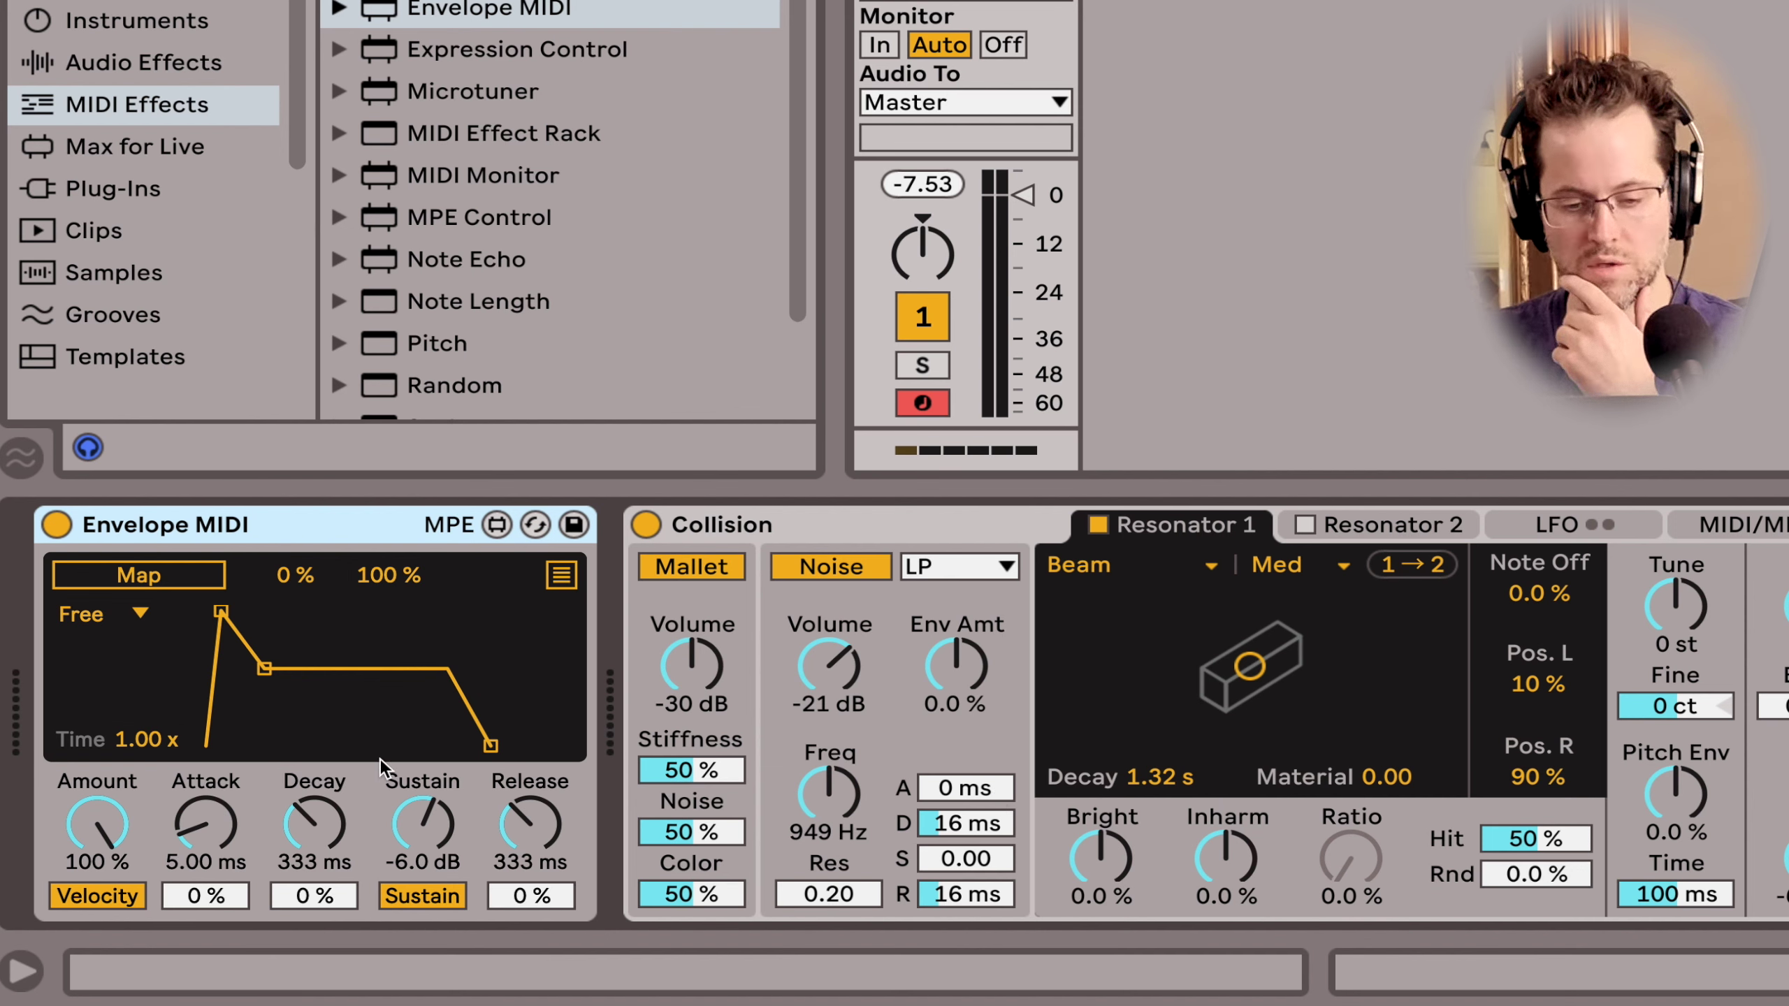
{"action": "mouse_move", "coordinate": [209, 828]}
{"action": "left_mouse_down"}
{"action": "mouse_move", "coordinate": [208, 874]}
{"action": "mouse_move", "coordinate": [192, 839]}
{"action": "left_mouse_up"}
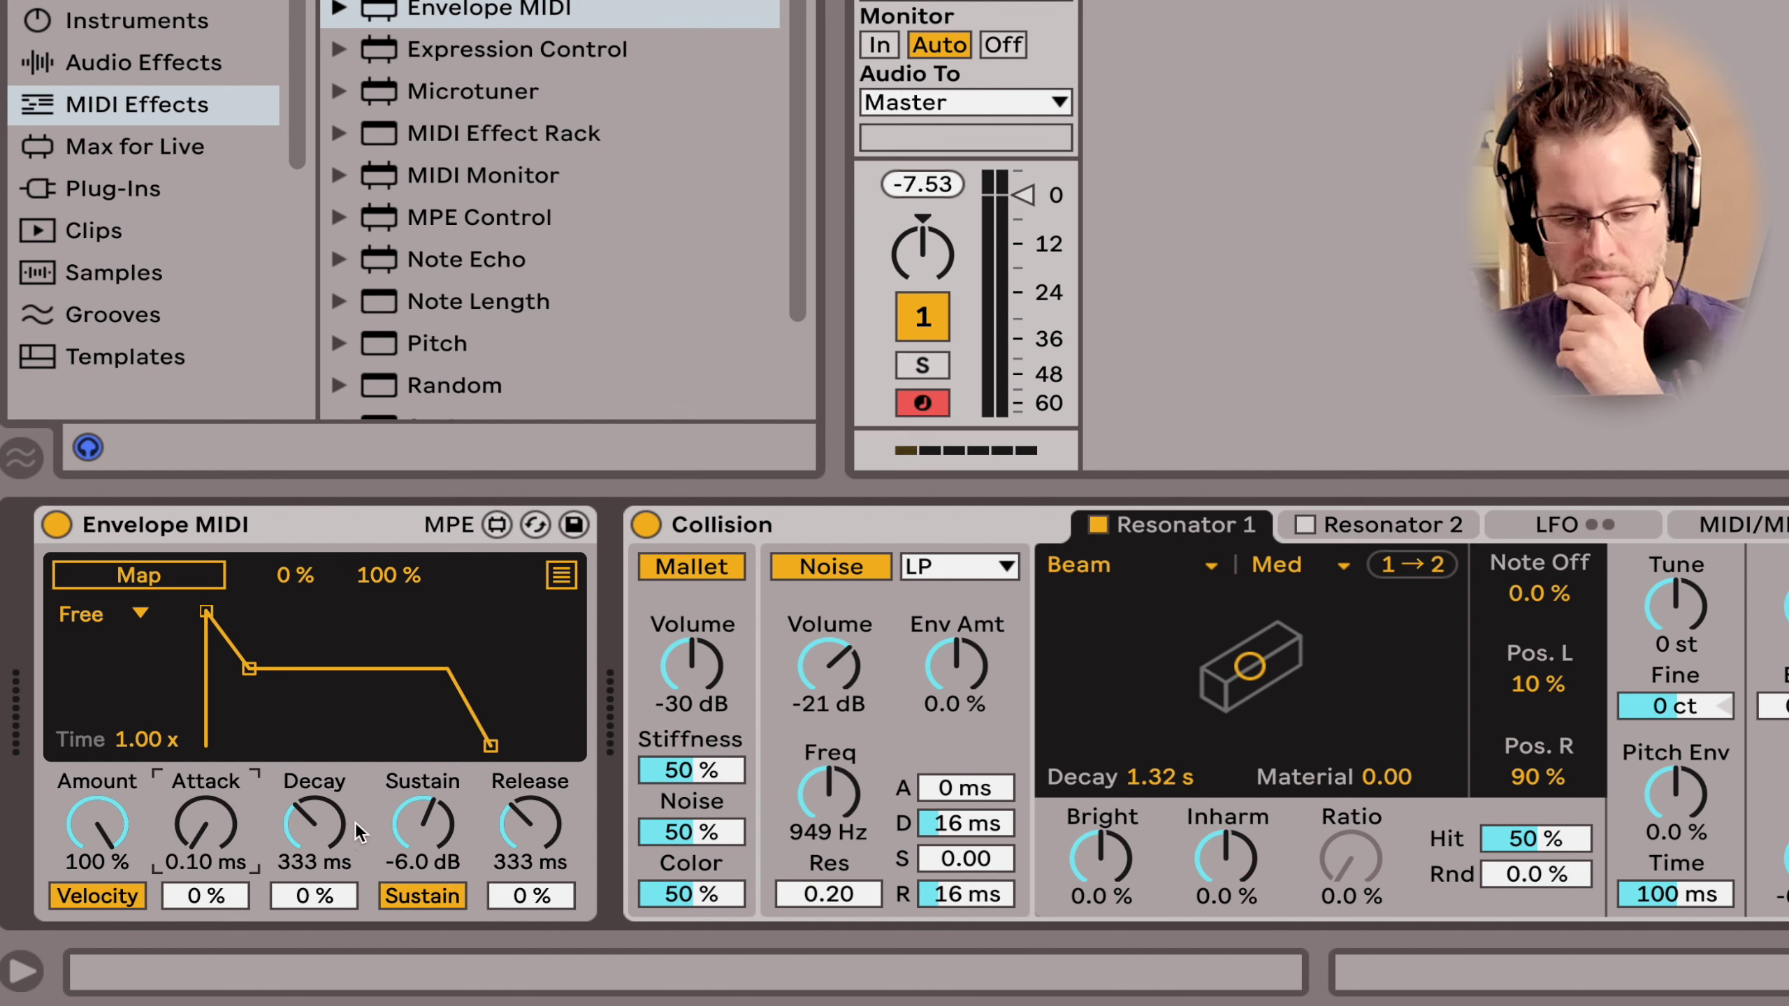
{"action": "left_click_drag", "start_coordinate": [334, 832], "coordinate": [334, 889]}
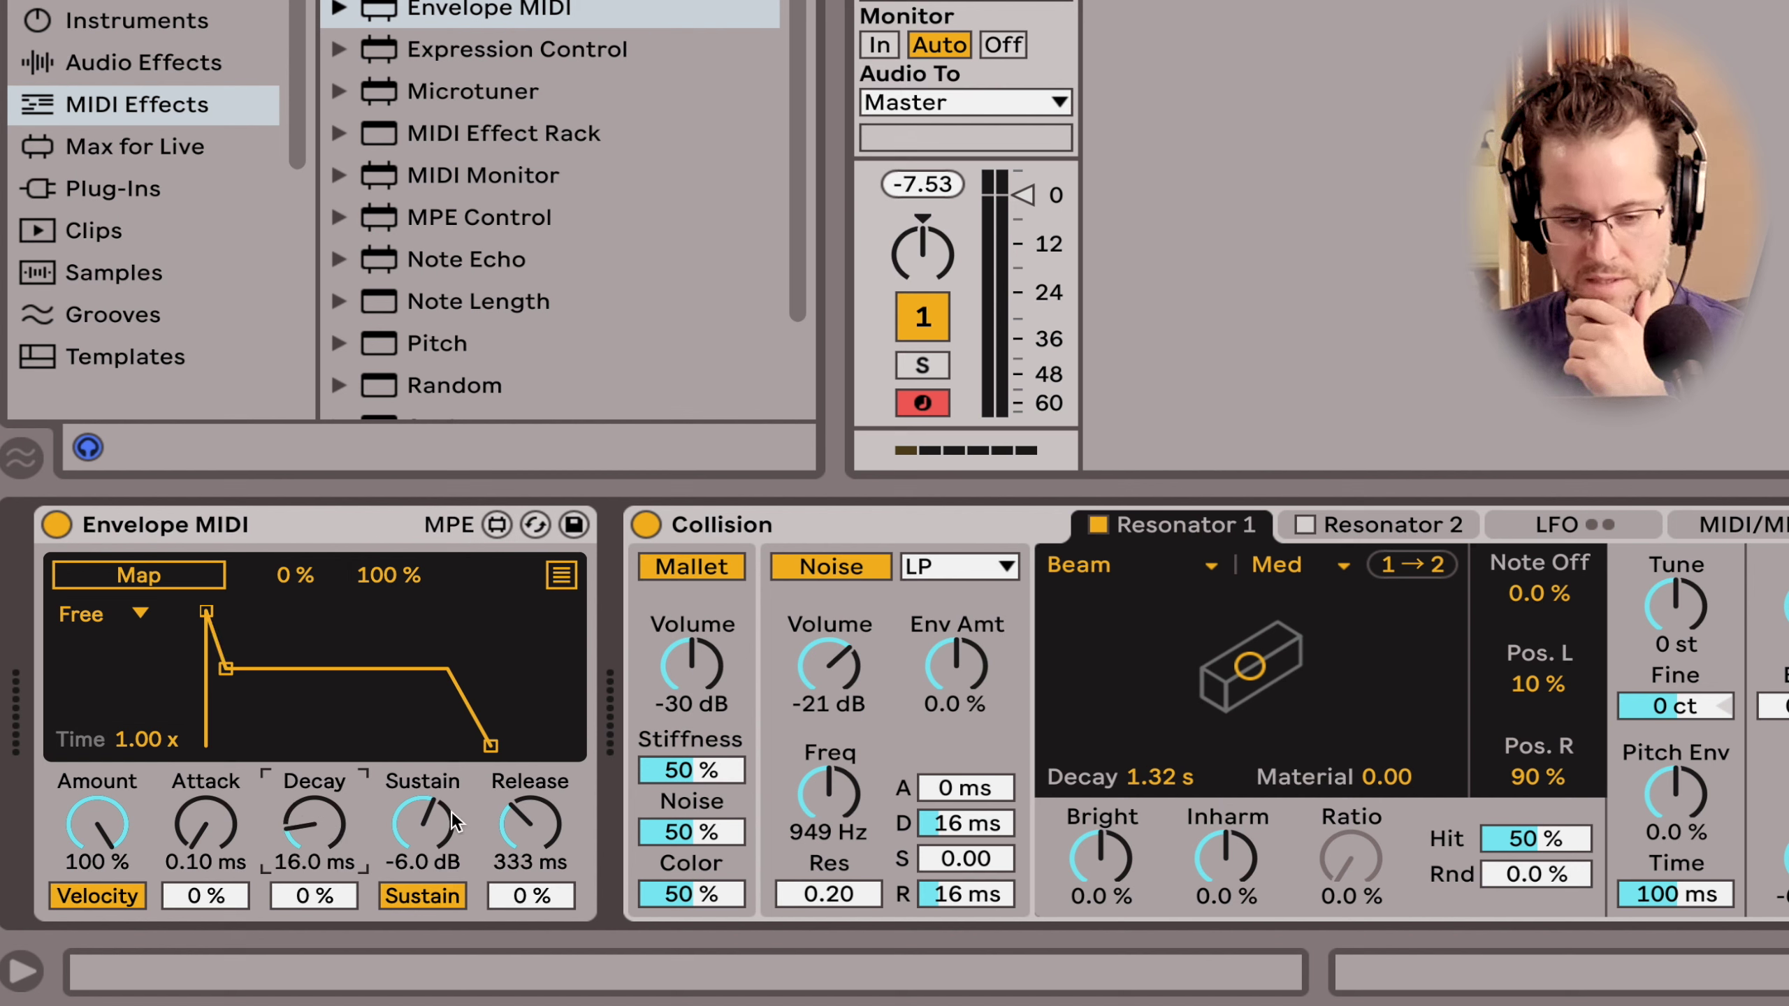
{"action": "left_click", "coordinate": [423, 823]}
{"action": "left_click_drag", "start_coordinate": [439, 811], "coordinate": [438, 881]}
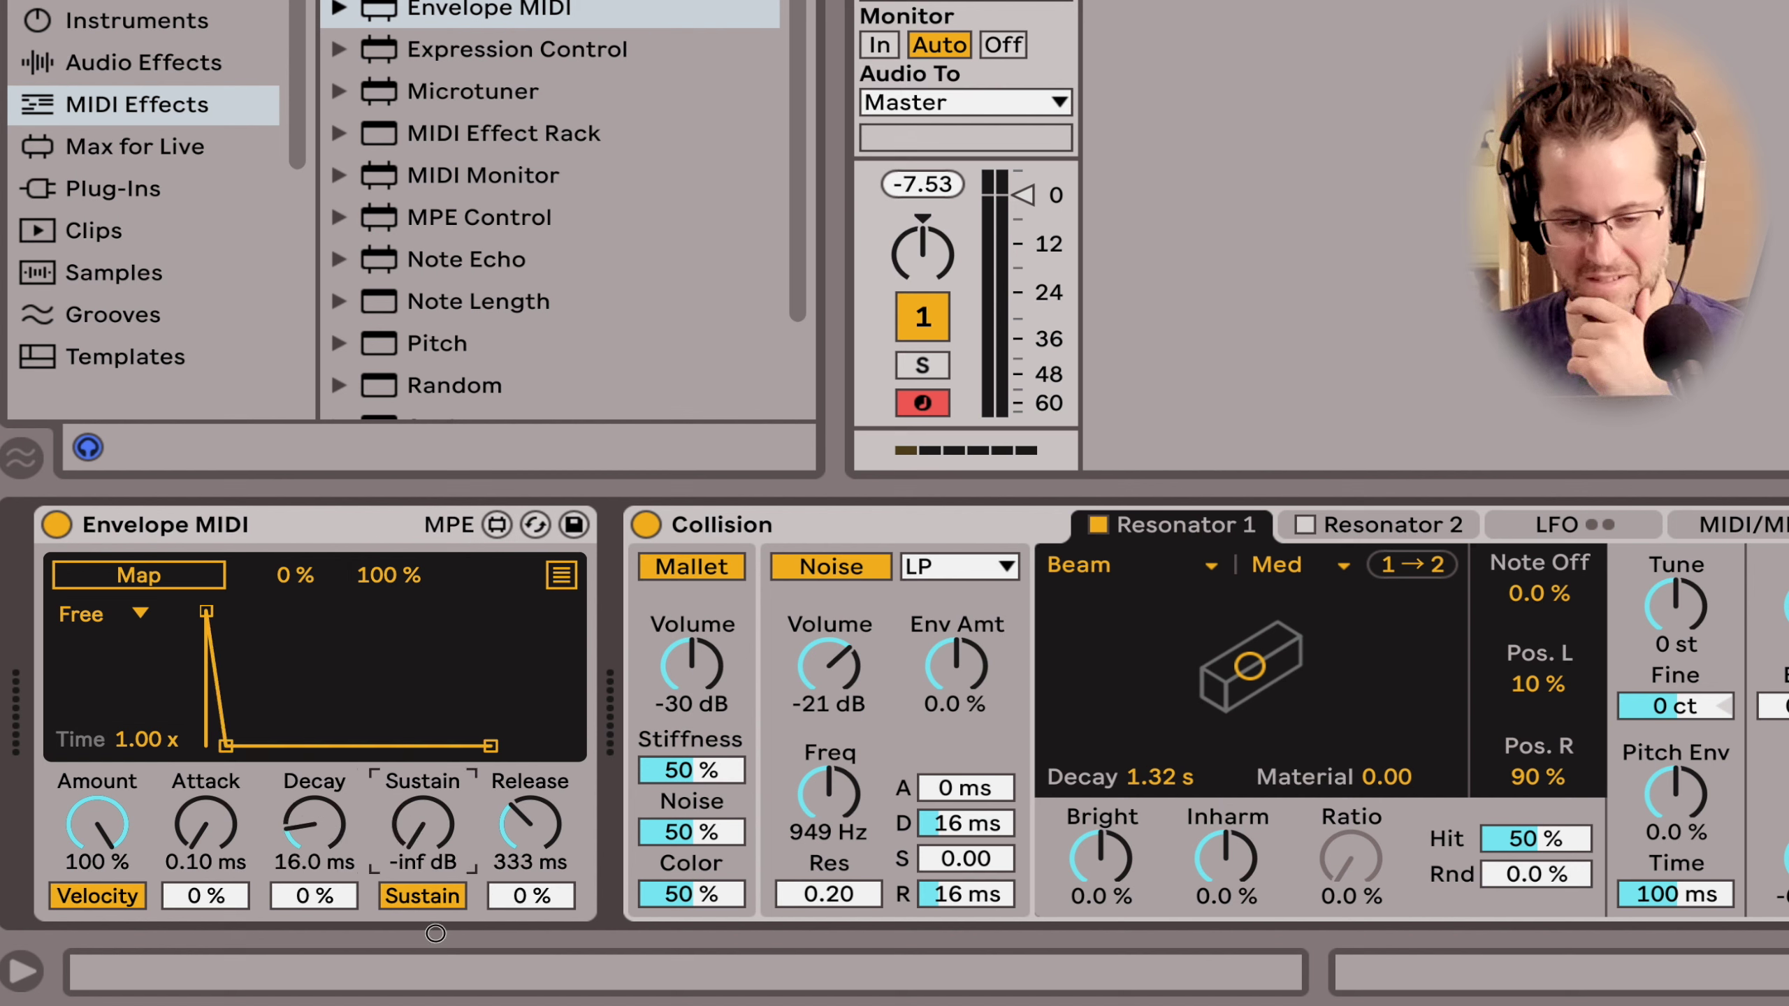
{"action": "left_click_drag", "start_coordinate": [509, 811], "coordinate": [508, 871]}
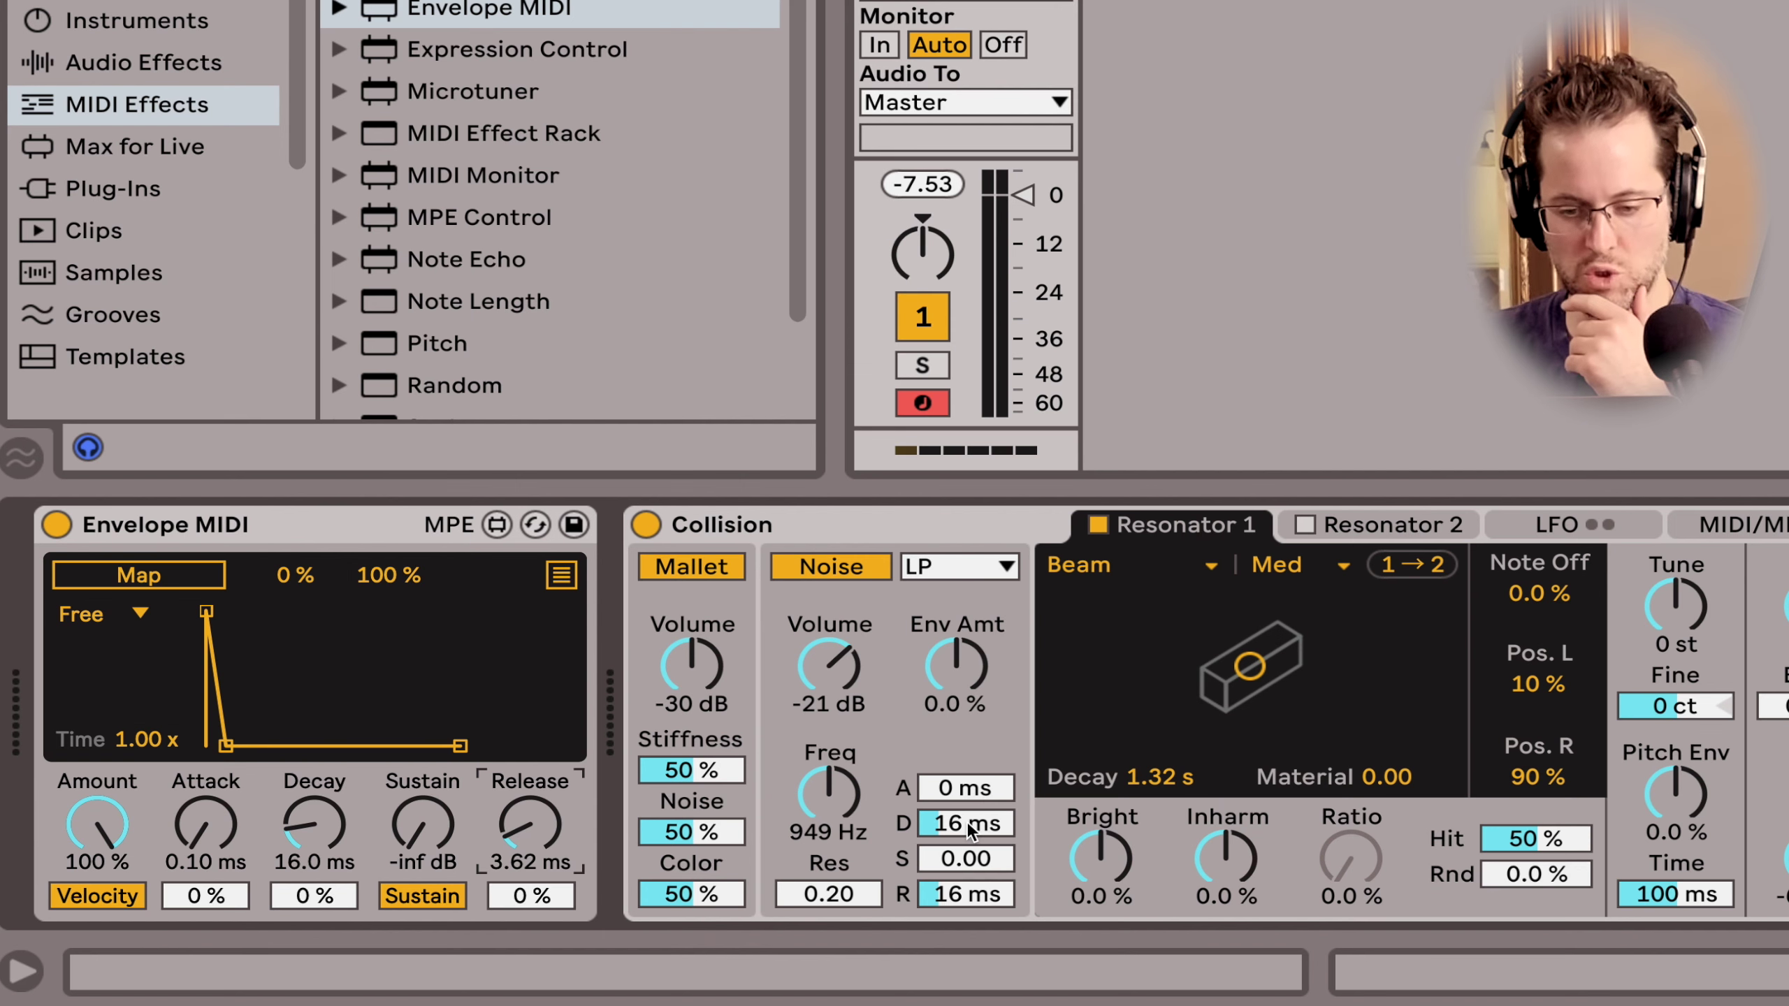
{"action": "left_click", "coordinate": [258, 538]}
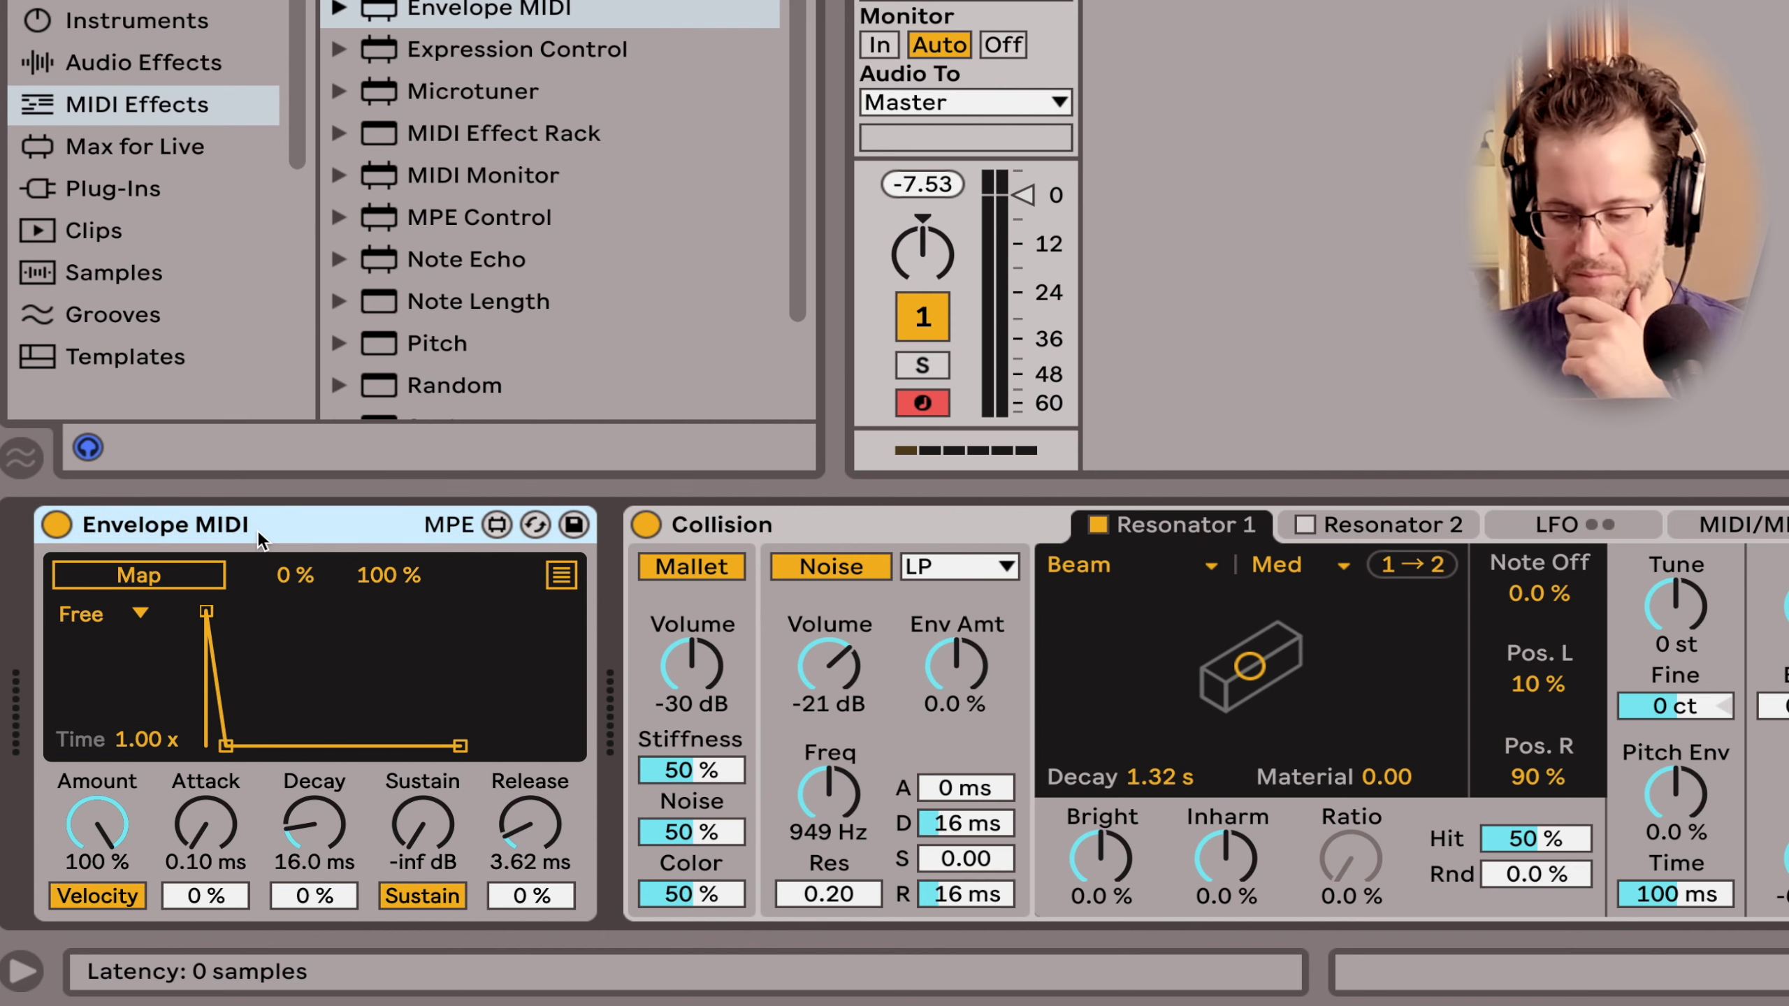
{"action": "key", "text": "Delete"}
Step: Lower the noise volume to -29 dB and raise the noise envelope sustain to 100
{"action": "left_click_drag", "start_coordinate": [245, 678], "coordinate": [245, 704]}
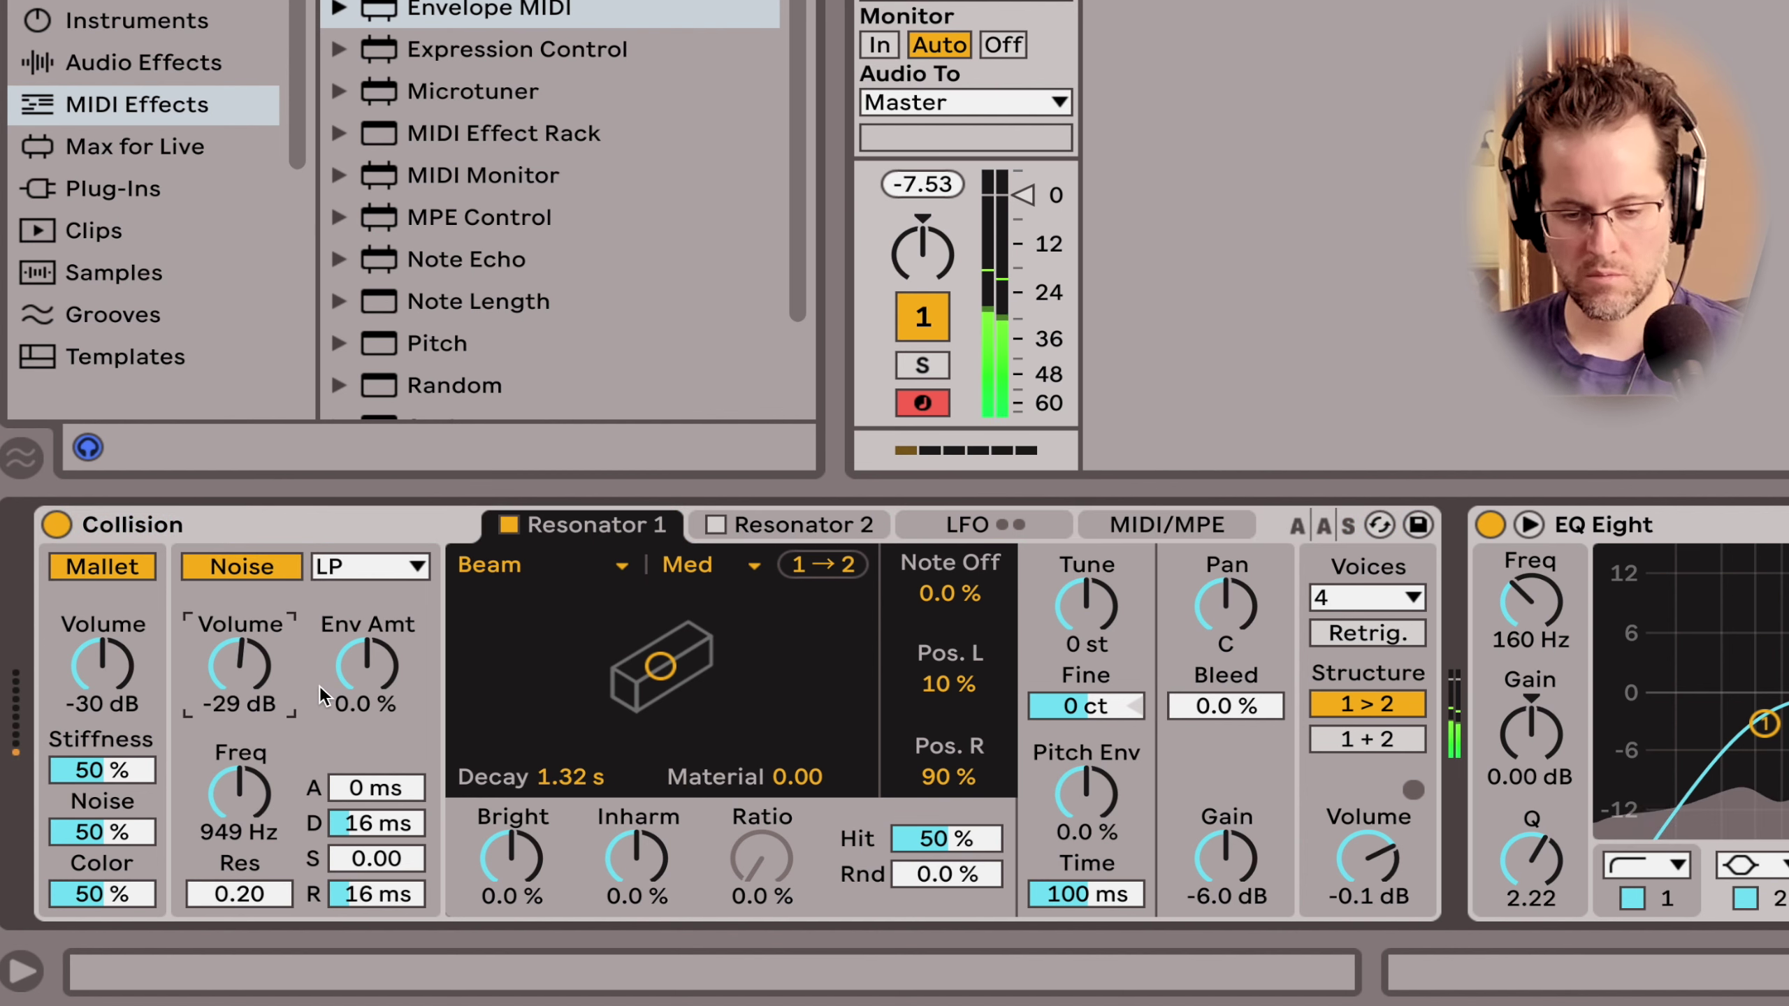
{"action": "left_click", "coordinate": [372, 820]}
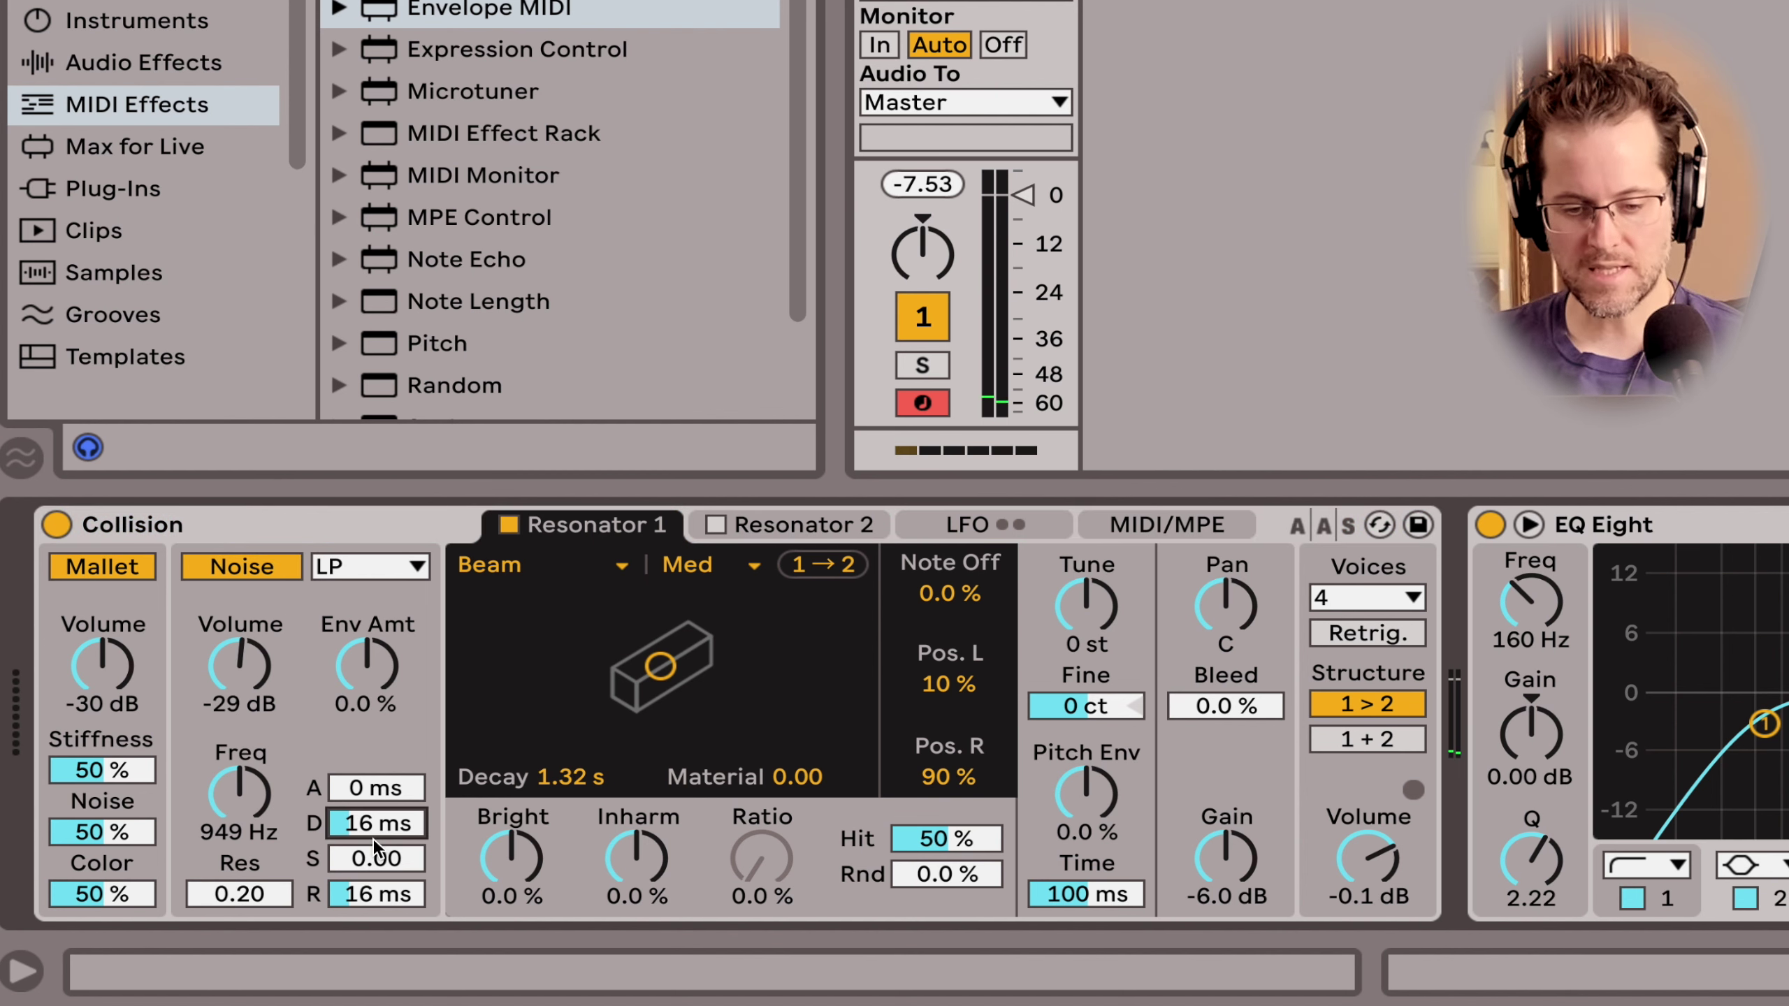
{"action": "left_click_drag", "start_coordinate": [372, 858], "coordinate": [371, 788]}
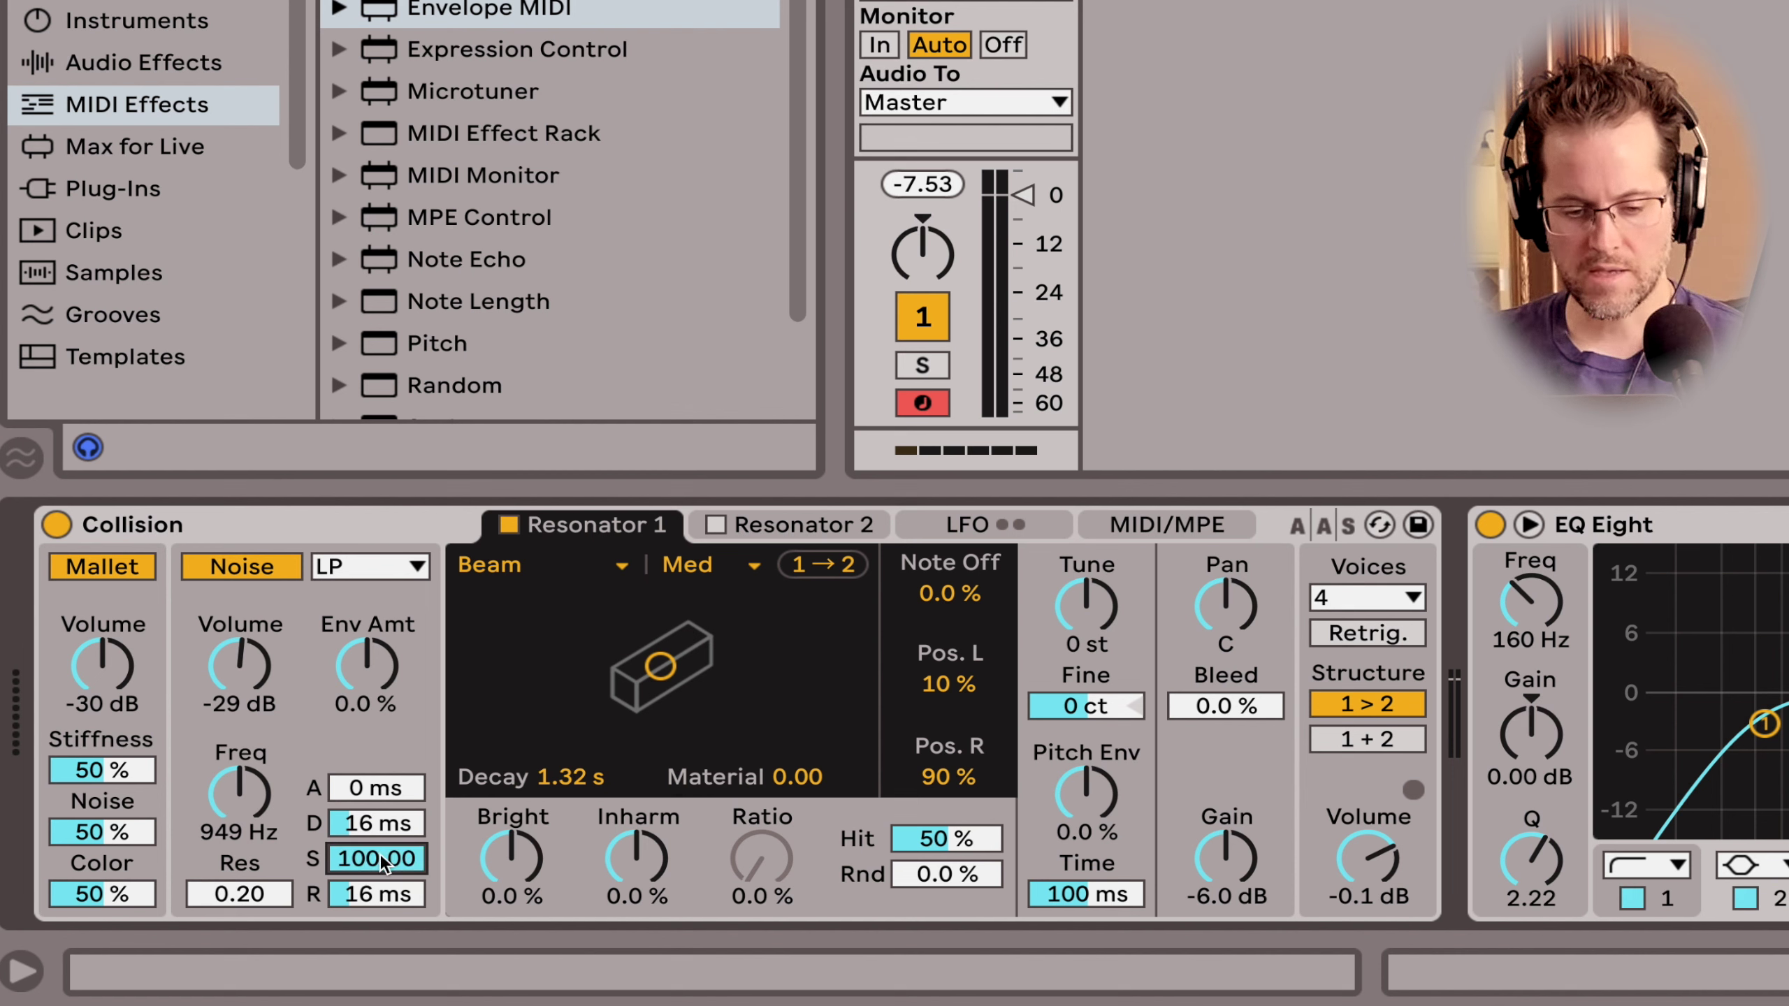
Step: Push the noise envelope decay up to 60 s, then bring it down to 2 ms
{"action": "left_click_drag", "start_coordinate": [398, 820], "coordinate": [398, 749]}
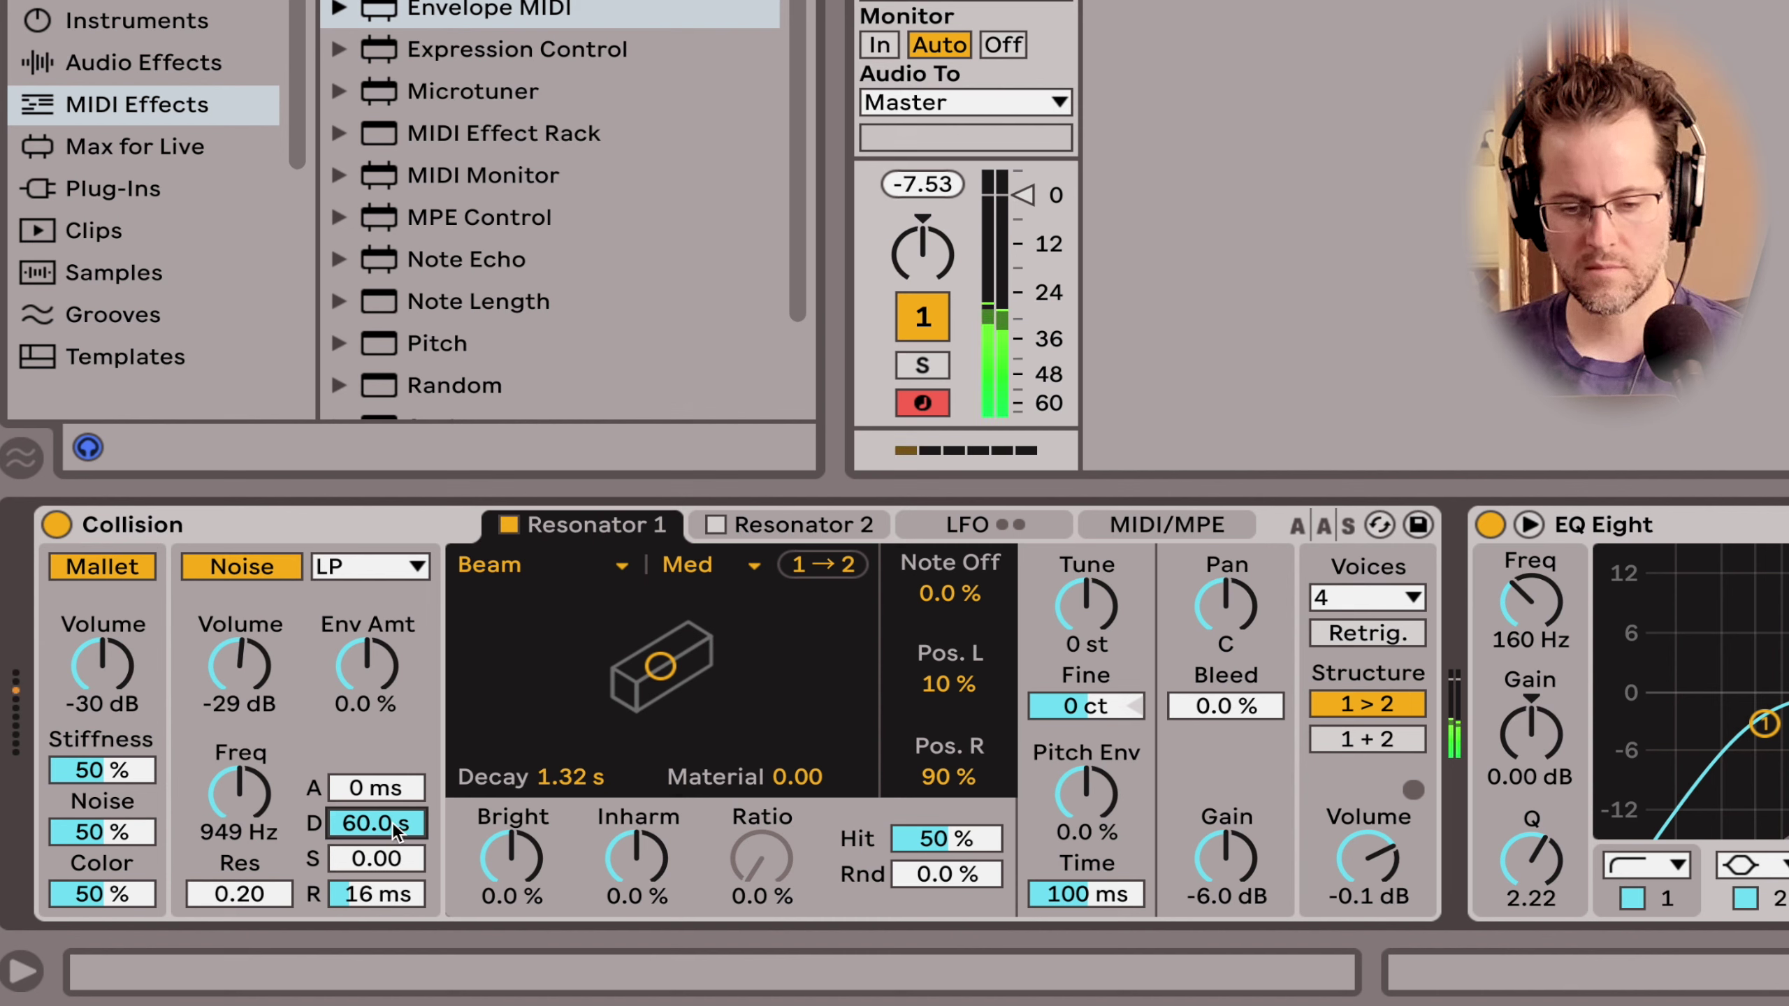
{"action": "mouse_move", "coordinate": [392, 823]}
{"action": "left_mouse_down"}
{"action": "mouse_move", "coordinate": [393, 845]}
{"action": "mouse_move", "coordinate": [391, 789]}
{"action": "left_mouse_up"}
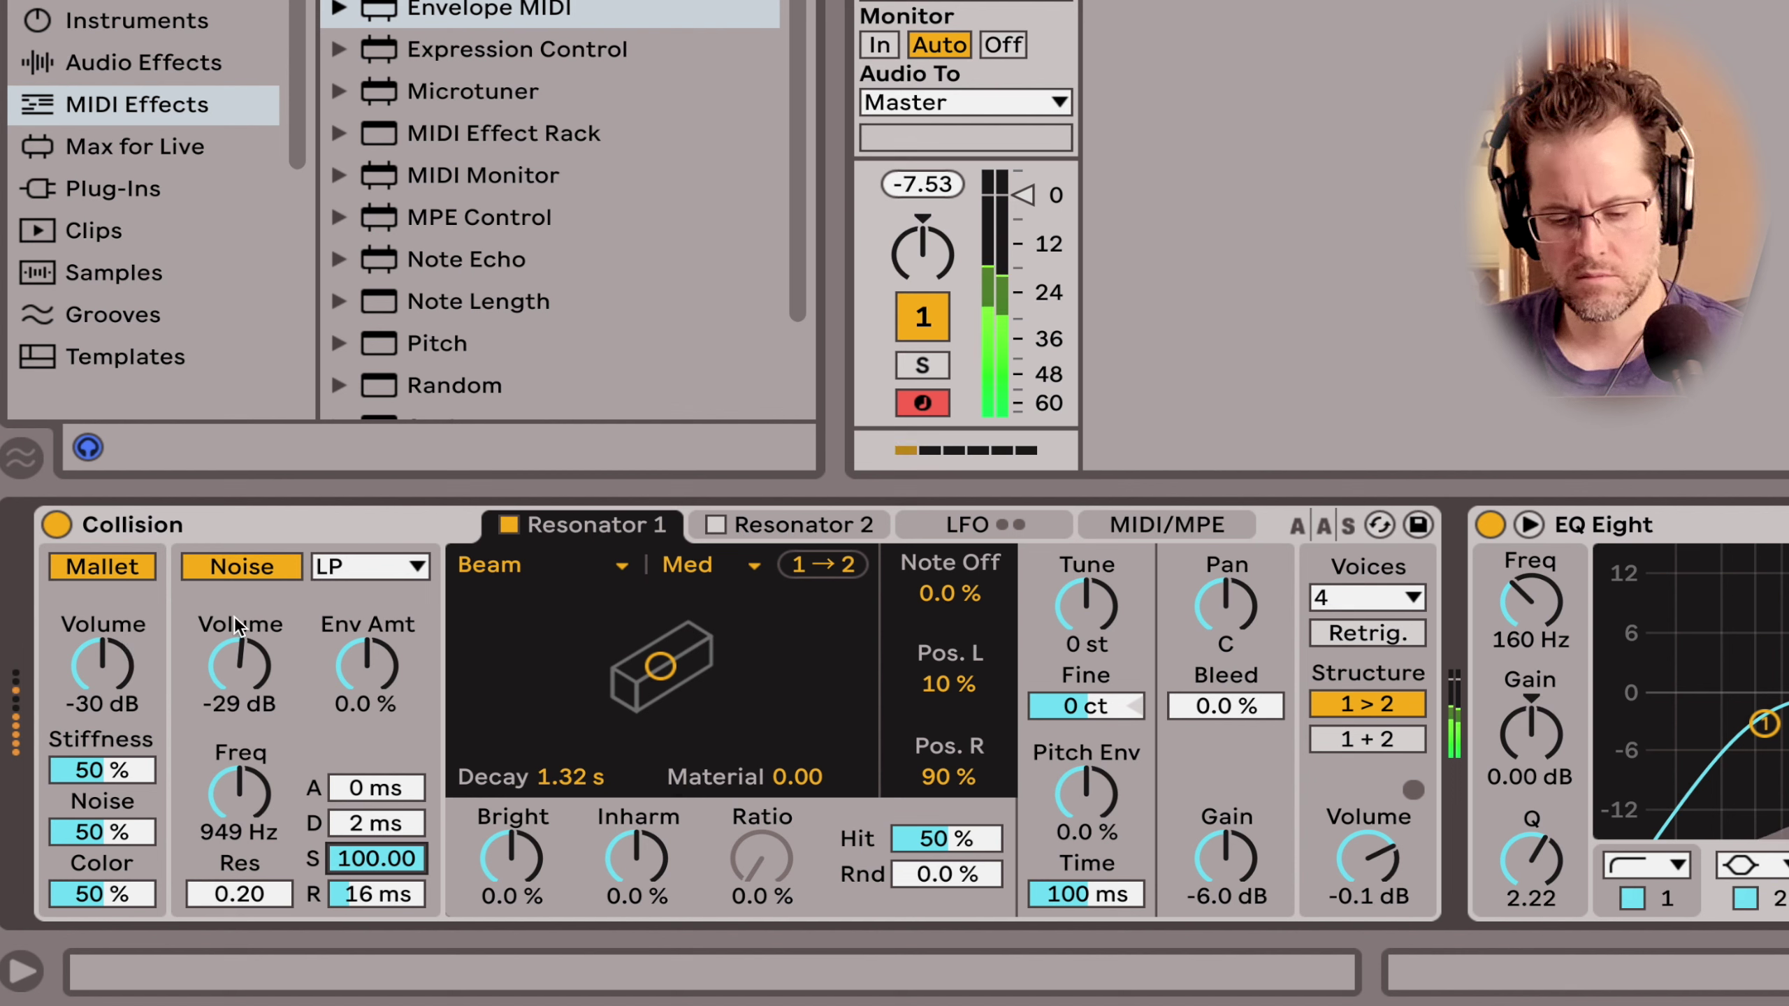
Step: Lower the noise volume to -31 dB and set its LP filter frequency to 751 Hz
{"action": "left_click_drag", "start_coordinate": [245, 666], "coordinate": [240, 773]}
{"action": "left_click", "coordinate": [353, 567]}
{"action": "left_click", "coordinate": [352, 574]}
{"action": "mouse_move", "coordinate": [247, 789]}
{"action": "left_mouse_down"}
{"action": "mouse_move", "coordinate": [247, 768]}
{"action": "mouse_move", "coordinate": [247, 810]}
{"action": "mouse_move", "coordinate": [248, 793]}
{"action": "left_mouse_up"}
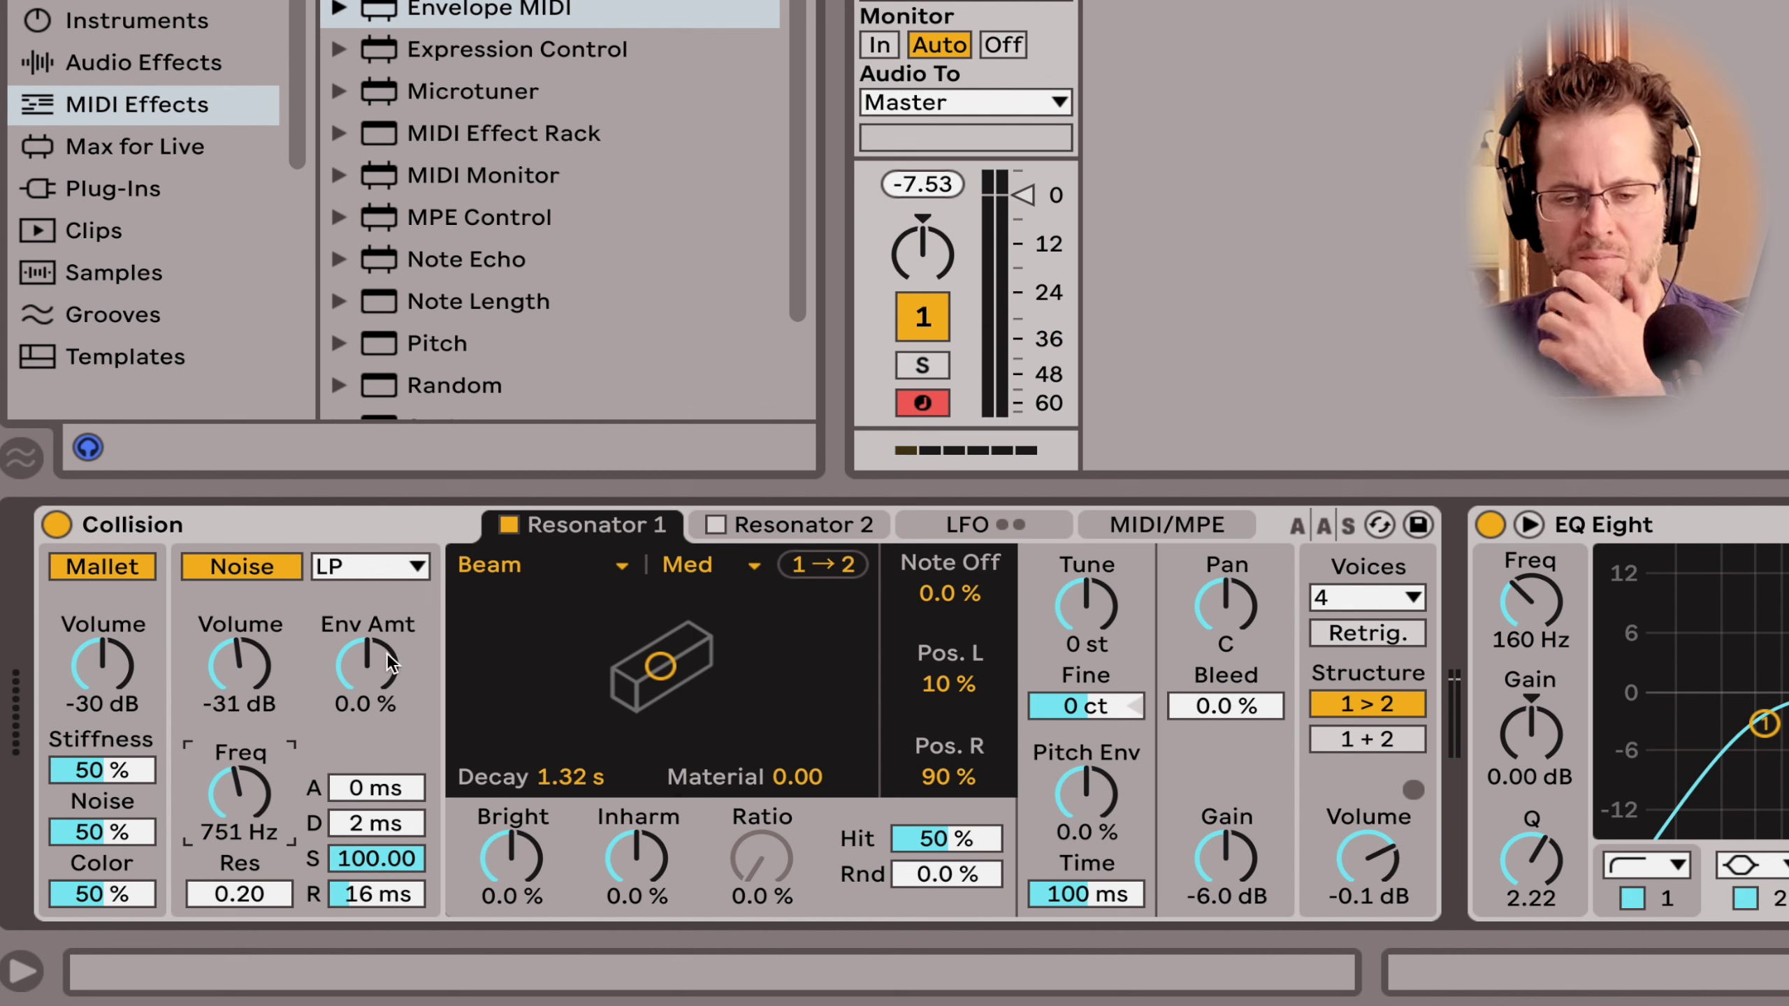
Step: Set the Mallet exciter volume to -27 dB
{"action": "left_click", "coordinate": [102, 663]}
{"action": "left_click_drag", "start_coordinate": [102, 663], "coordinate": [102, 663]}
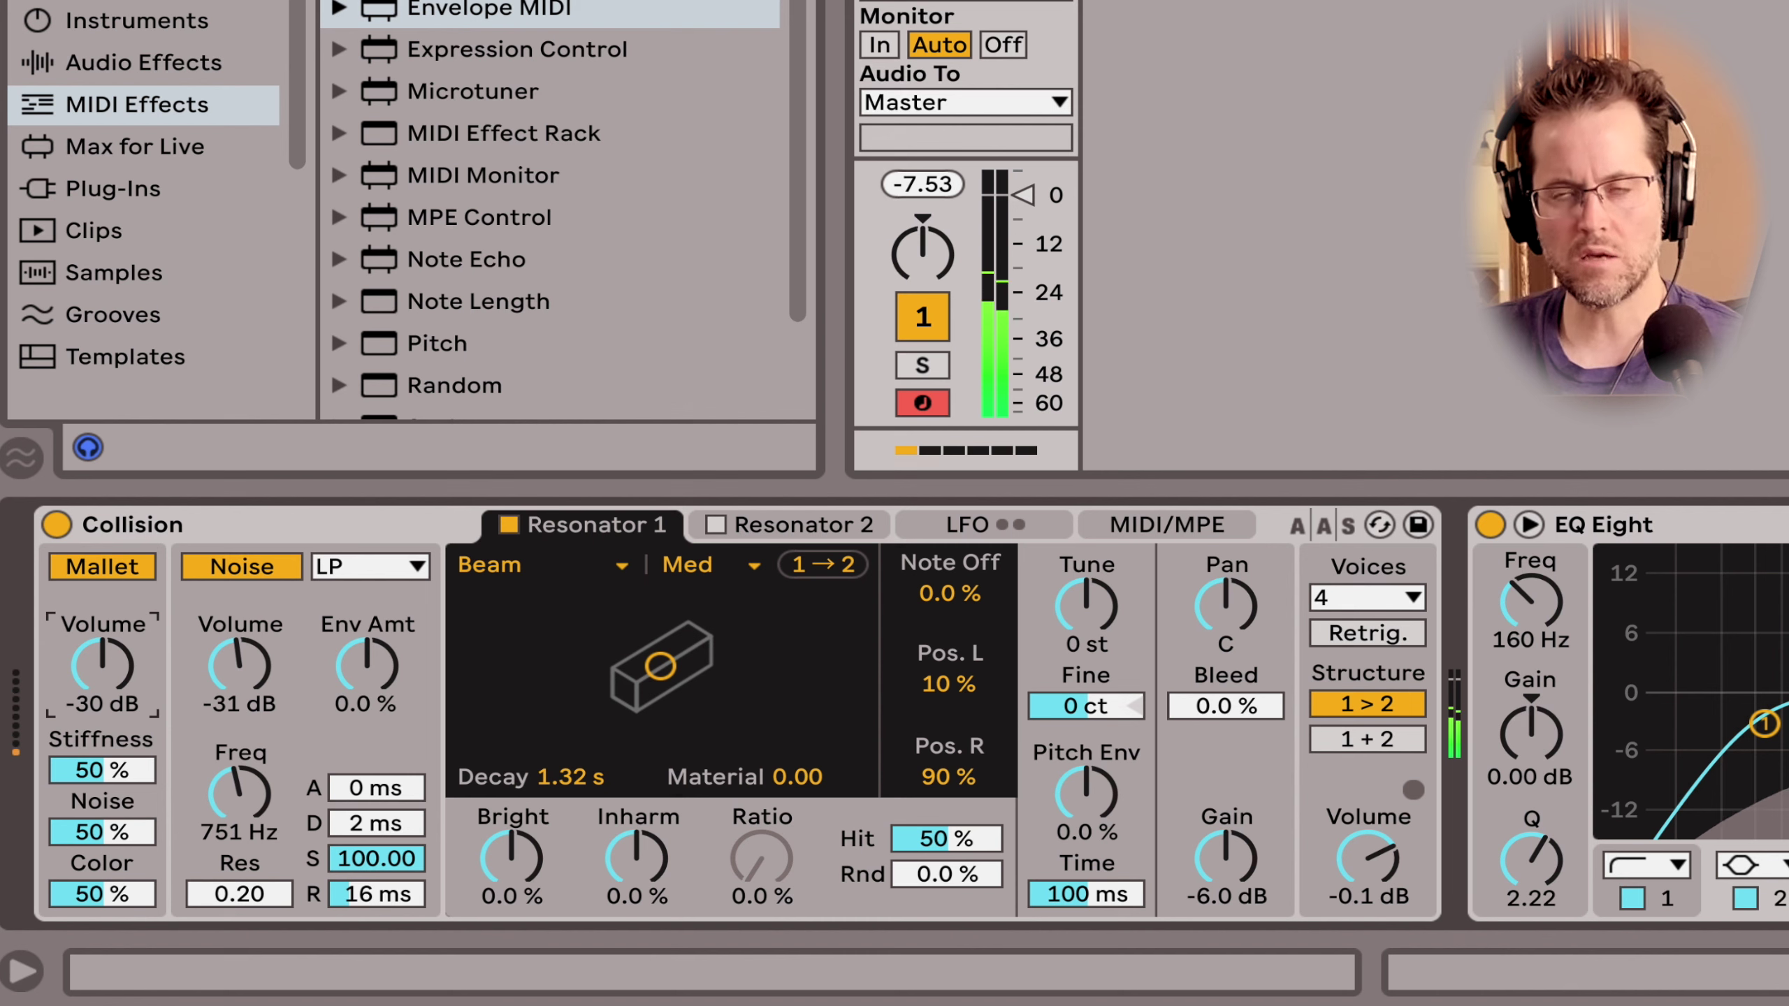
{"action": "key", "text": "Down"}
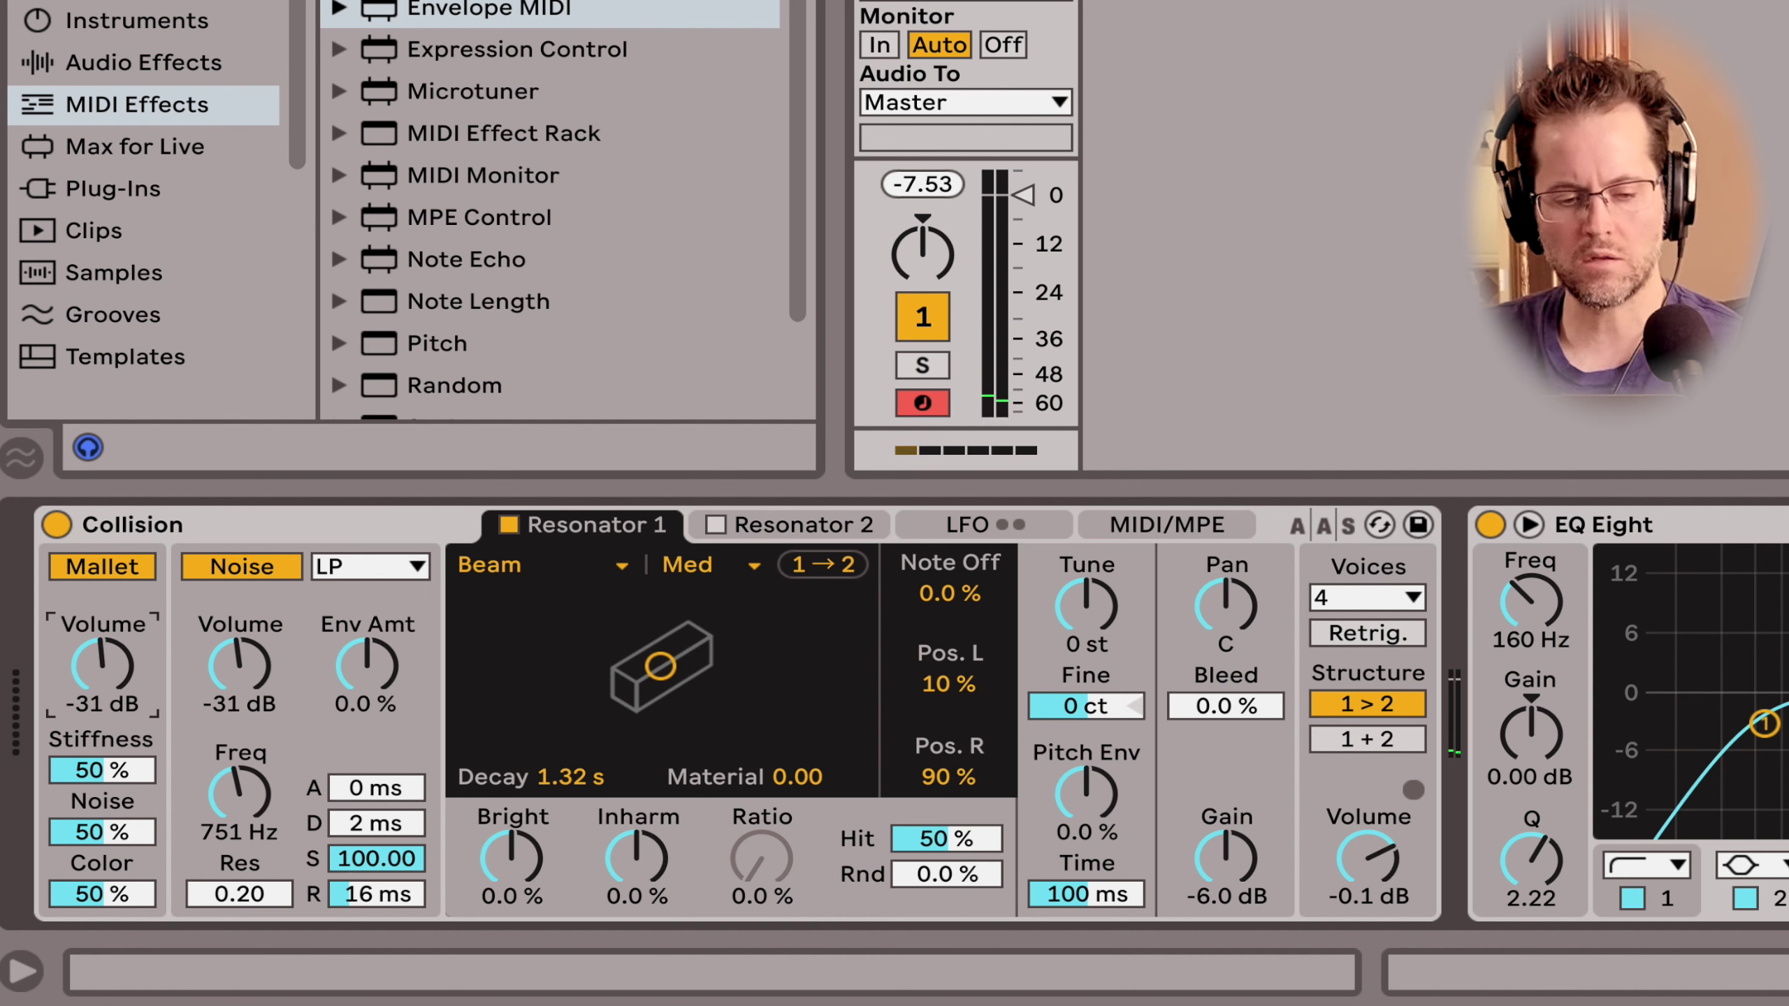
{"action": "left_click_drag", "start_coordinate": [102, 666], "coordinate": [102, 733]}
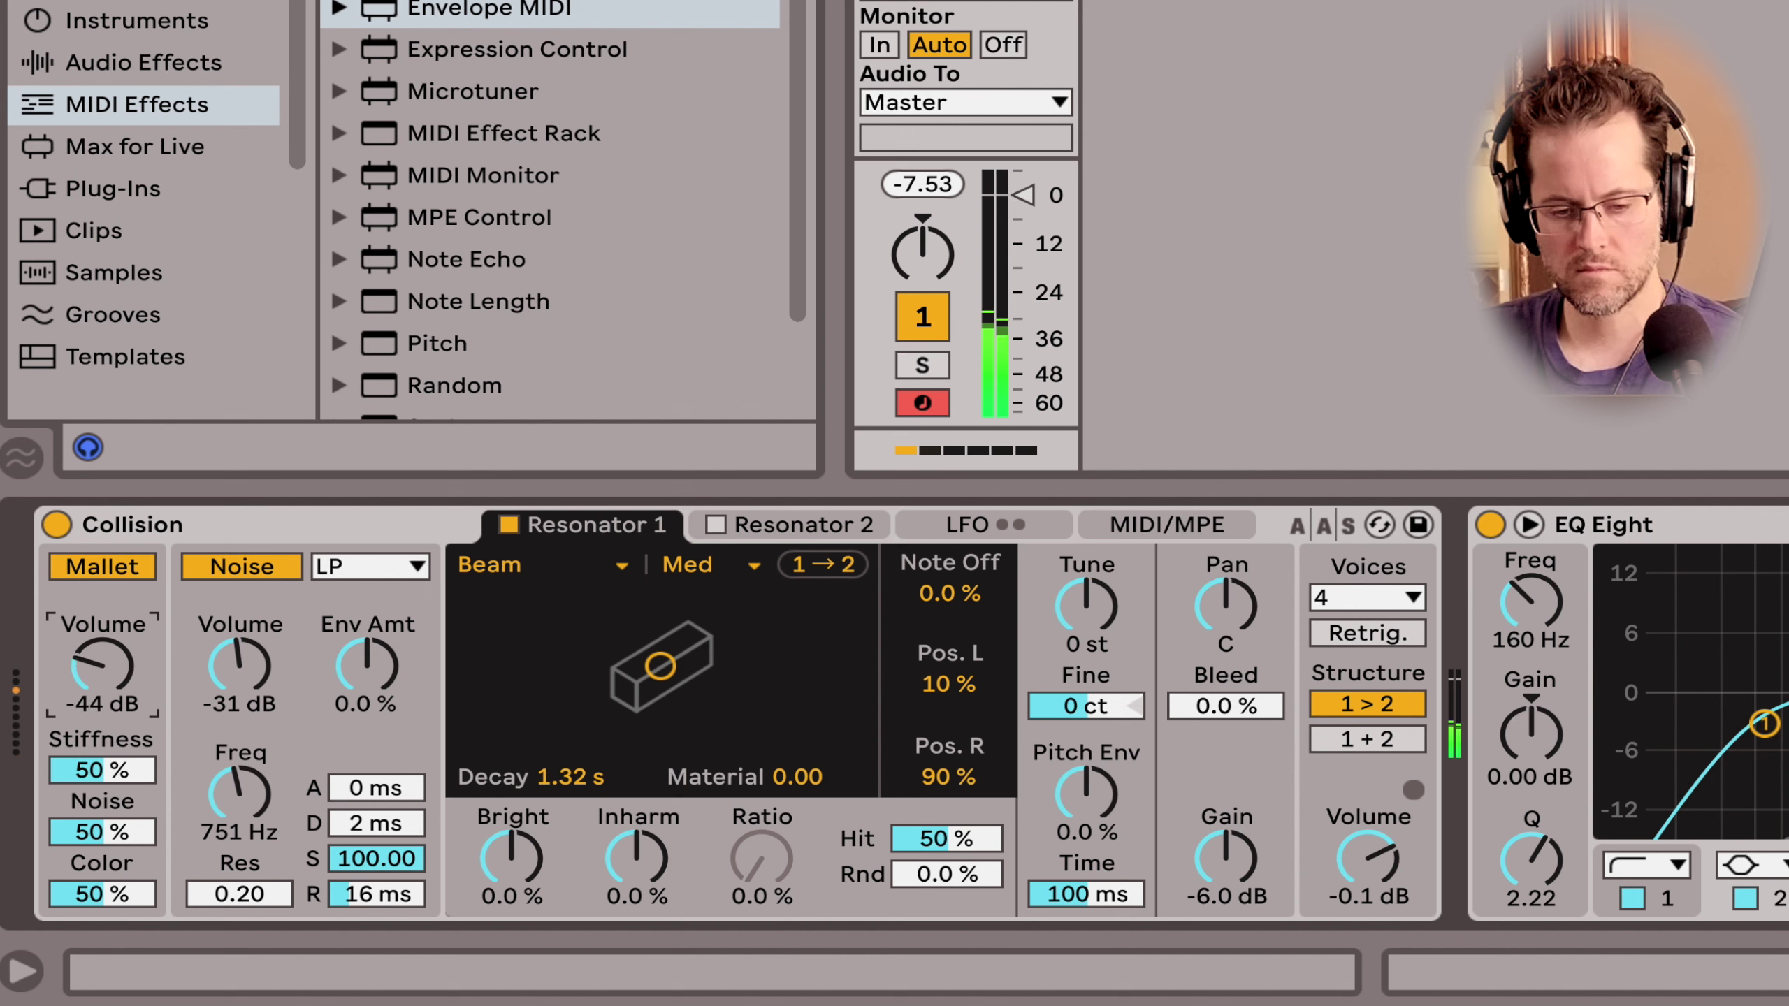
{"action": "left_click_drag", "start_coordinate": [102, 666], "coordinate": [102, 640]}
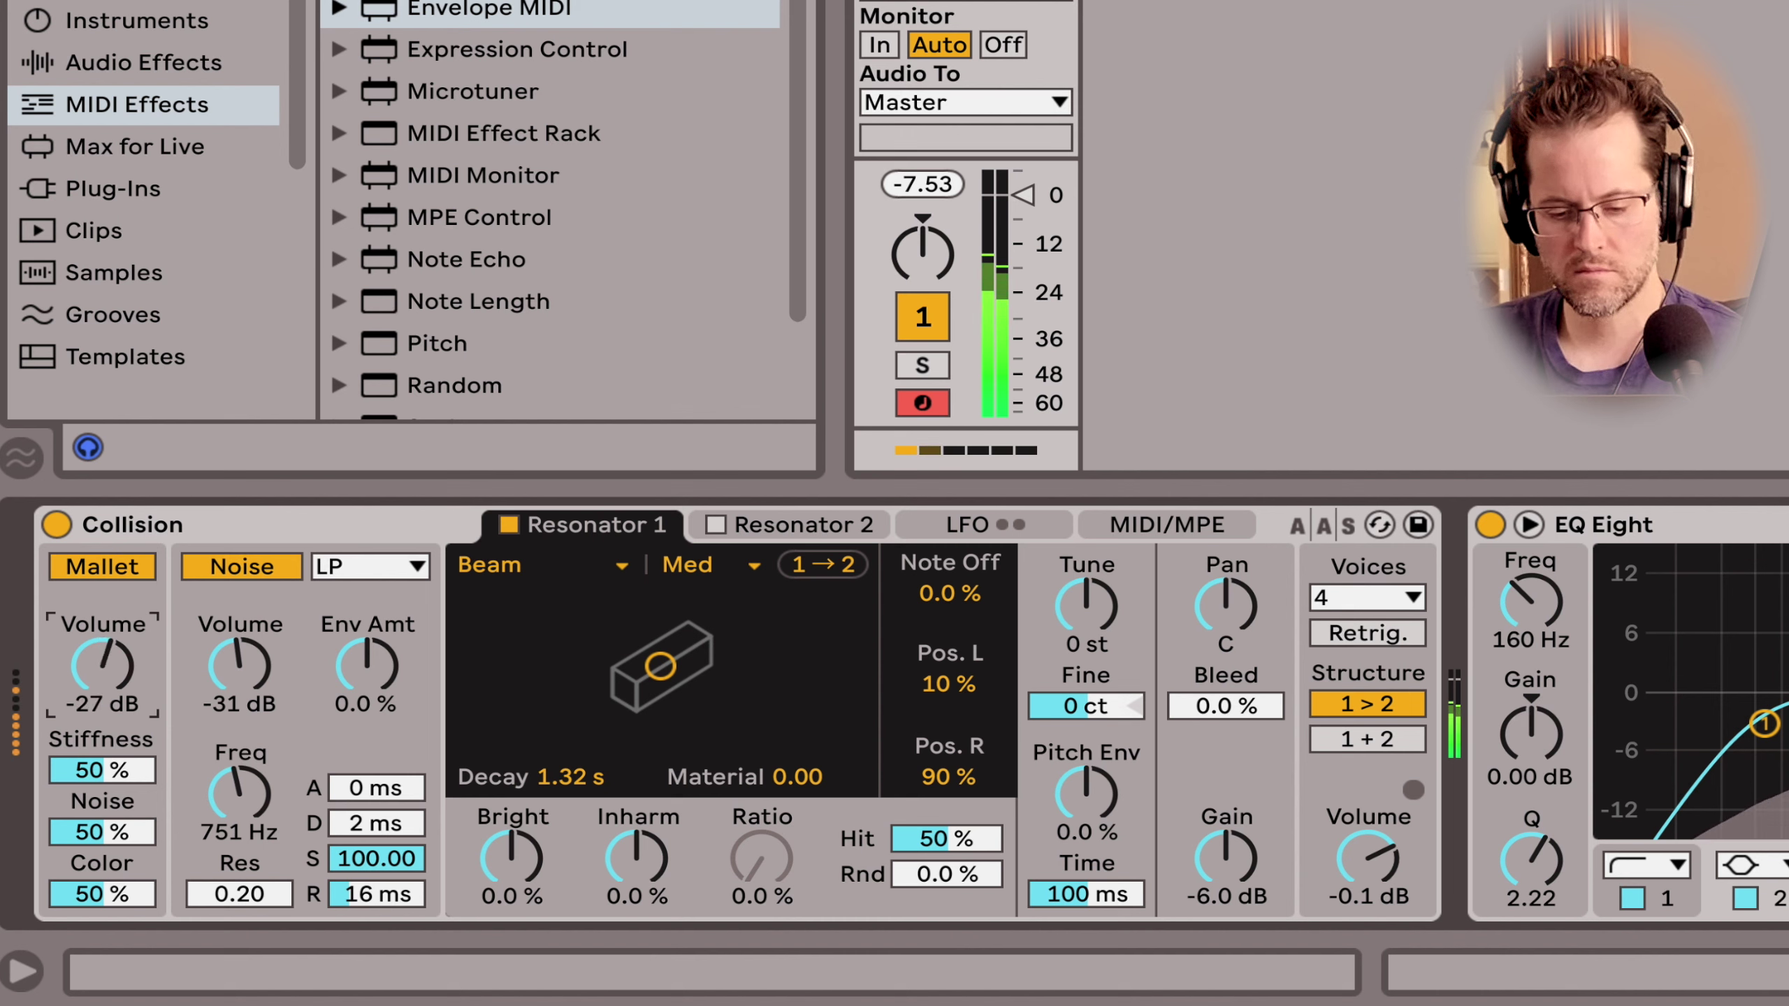
Step: Tune Resonator 1 to -12 st and set its Decay to 15.8 s with Material at -72.55
{"action": "left_click", "coordinate": [1097, 604]}
{"action": "left_click_drag", "start_coordinate": [1098, 605], "coordinate": [1102, 607]}
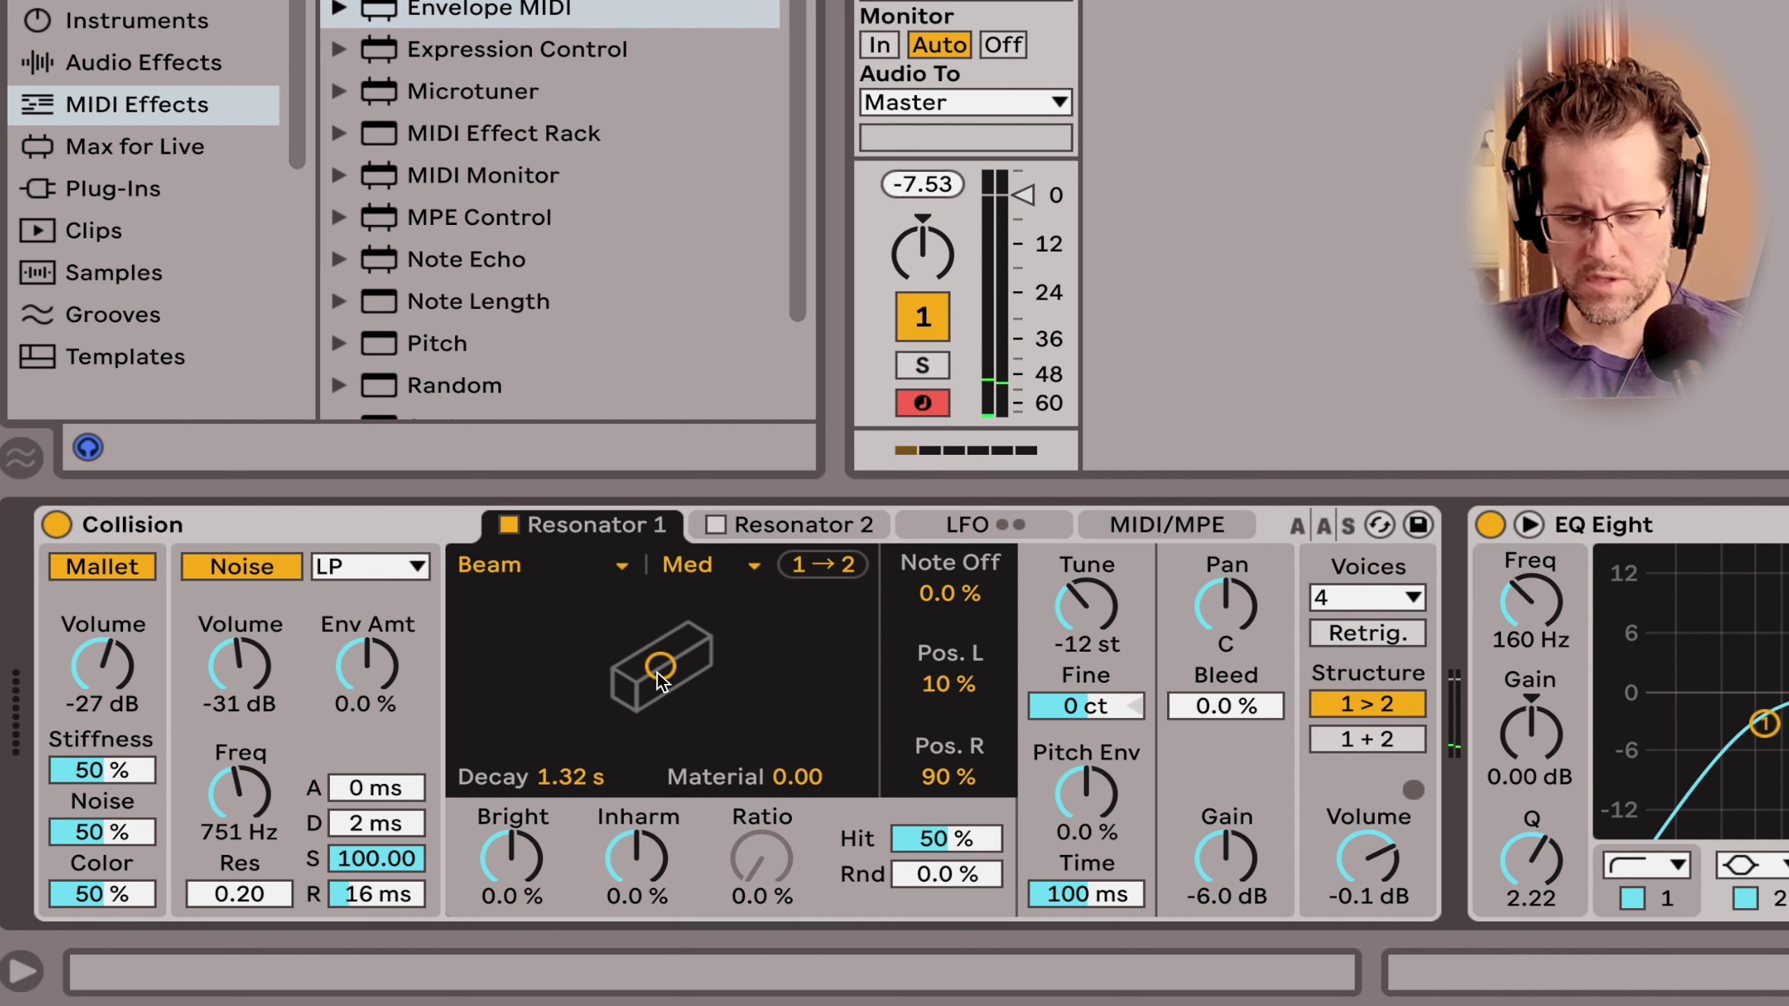
{"action": "left_click_drag", "start_coordinate": [660, 665], "coordinate": [791, 719]}
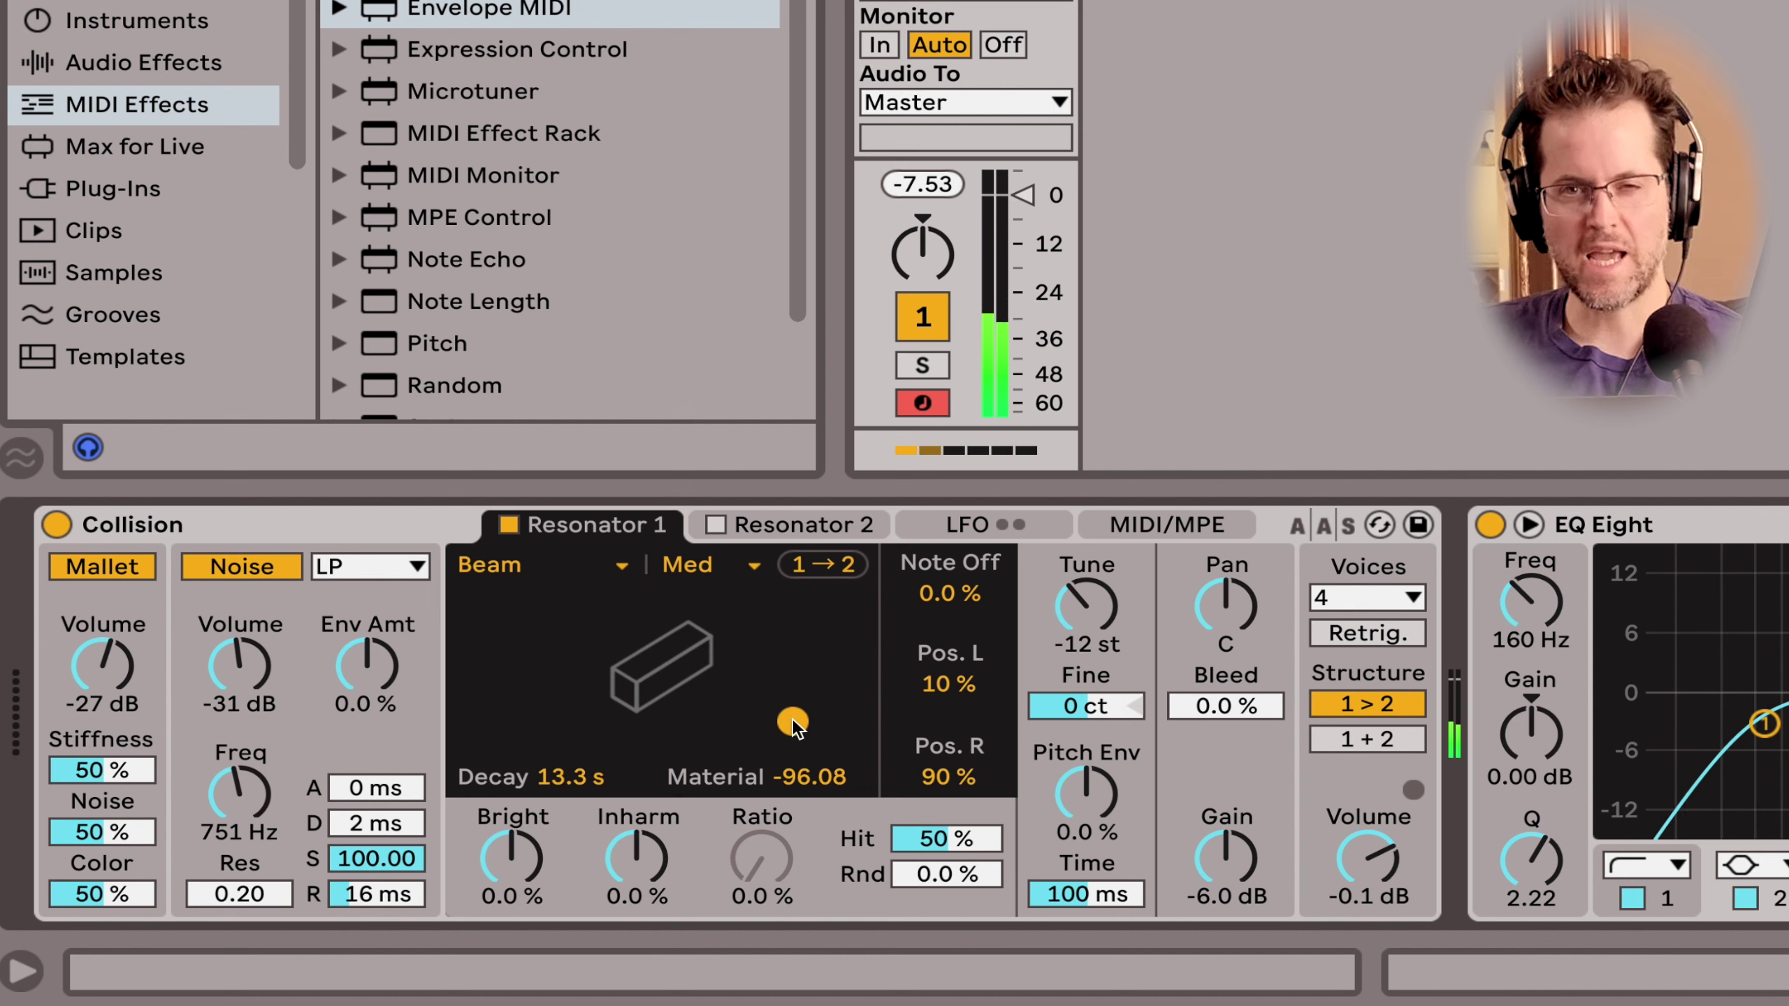
{"action": "left_click", "coordinate": [563, 774]}
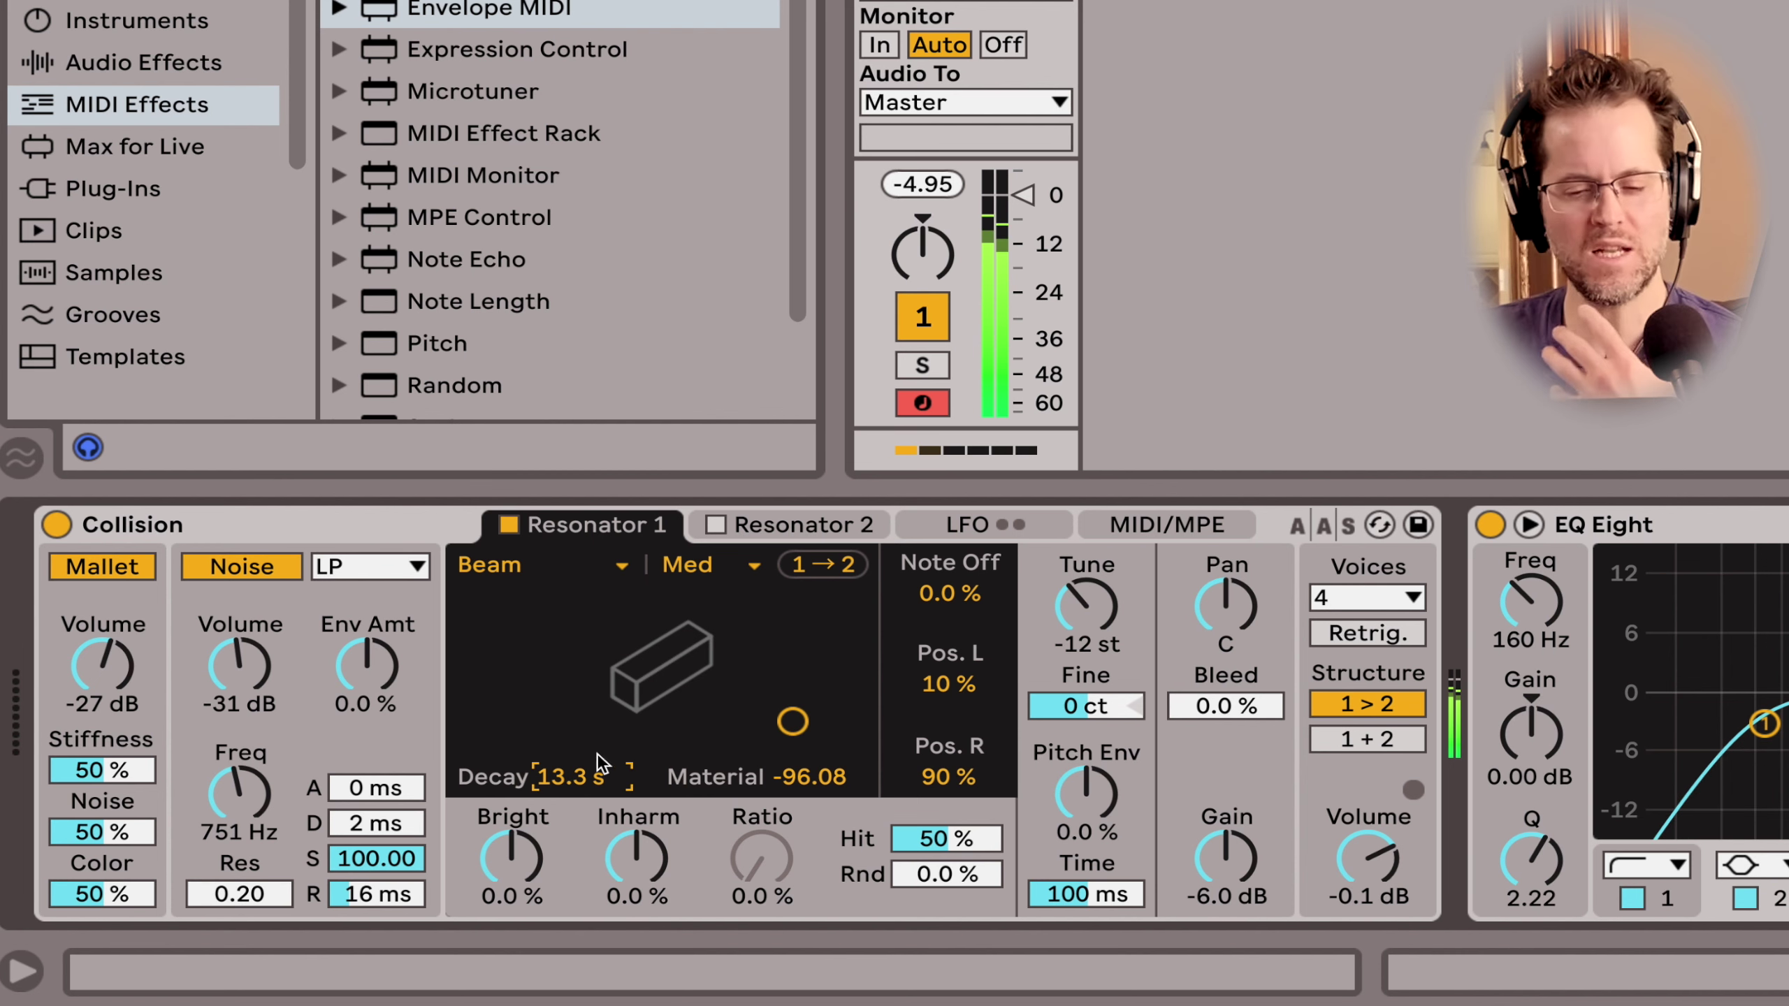
{"action": "left_click_drag", "start_coordinate": [780, 729], "coordinate": [802, 704]}
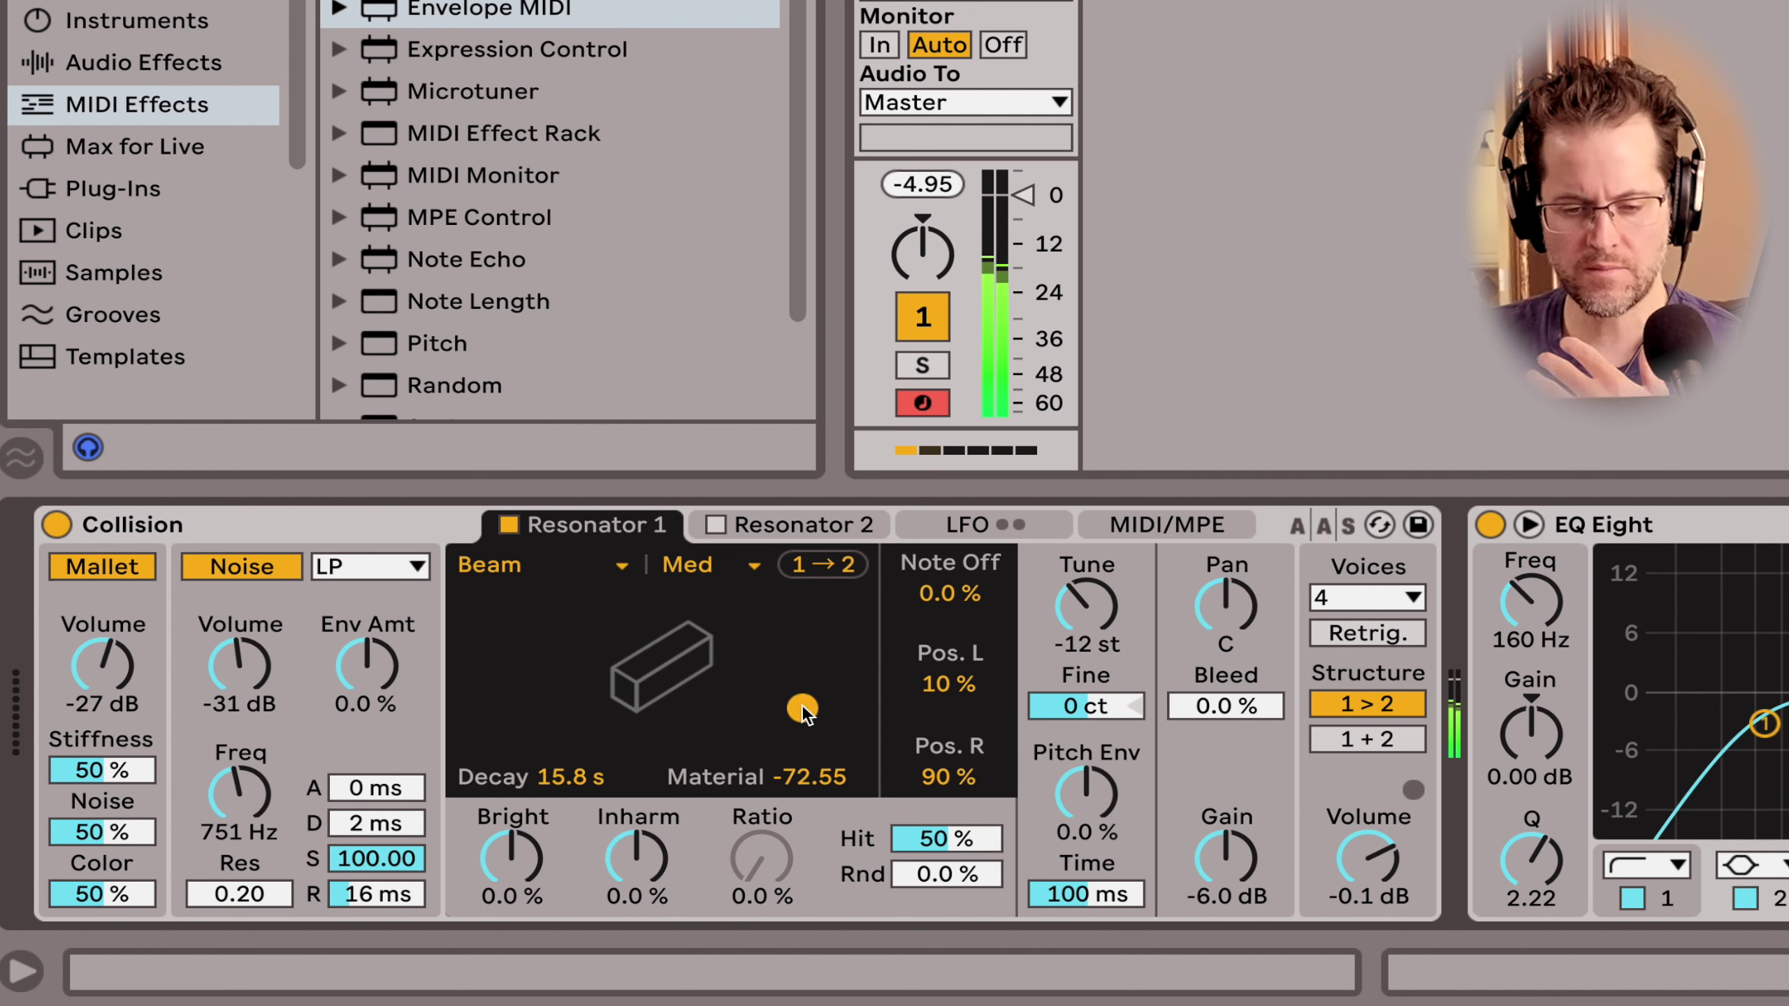
Step: Switch Resonator 1 to Marimba, give the noise a 4.94 s release, and set resonator decay to 9.25 s
{"action": "left_click", "coordinate": [571, 560]}
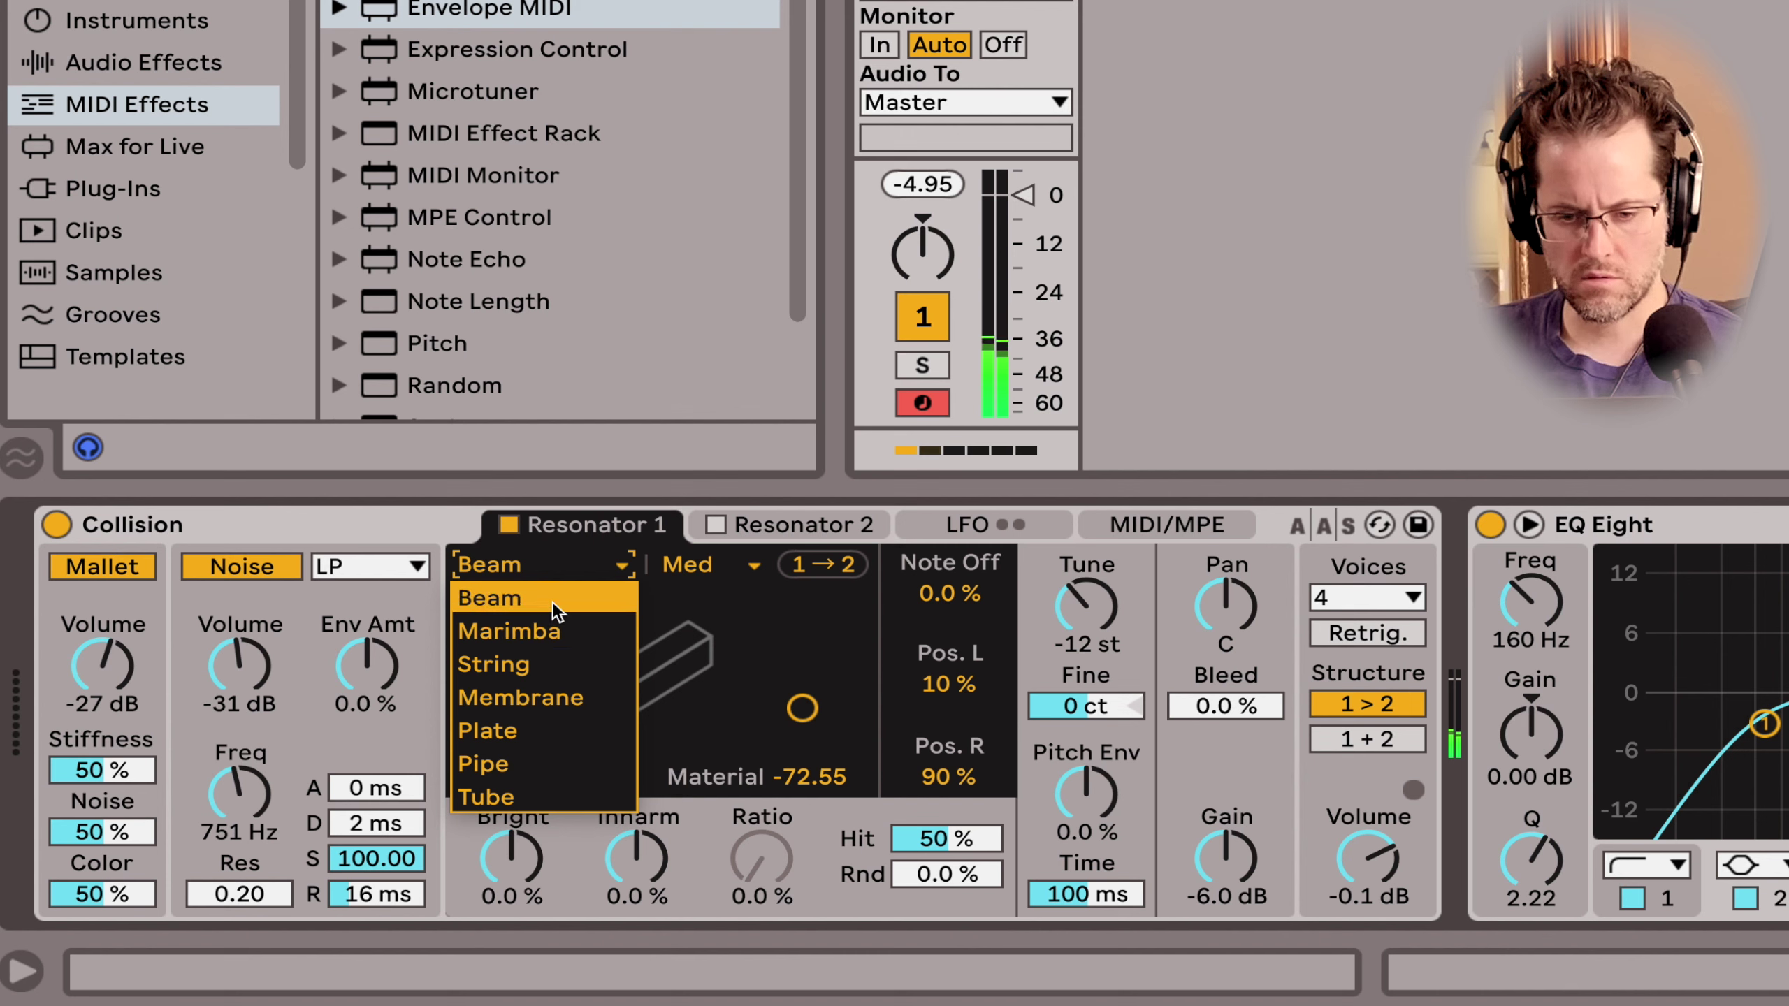
{"action": "left_click", "coordinate": [548, 632]}
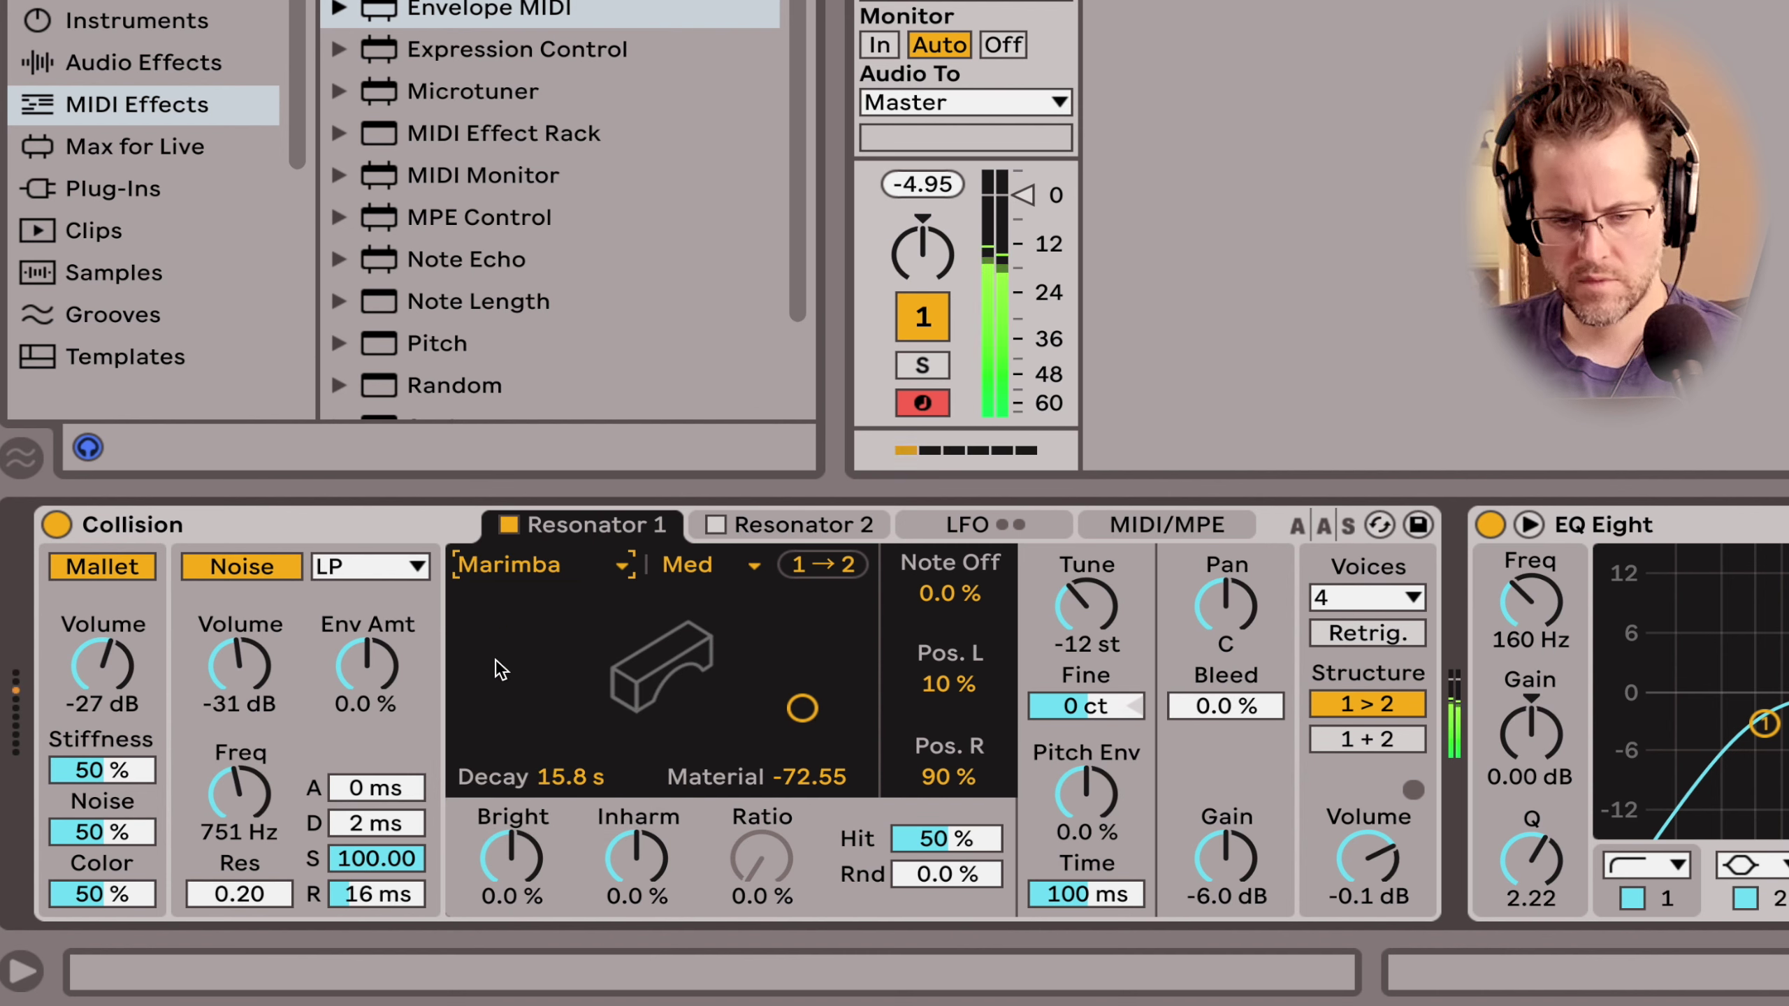
{"action": "mouse_move", "coordinate": [240, 646]}
{"action": "left_mouse_down"}
{"action": "mouse_move", "coordinate": [240, 698]}
{"action": "mouse_move", "coordinate": [243, 654]}
{"action": "left_mouse_up"}
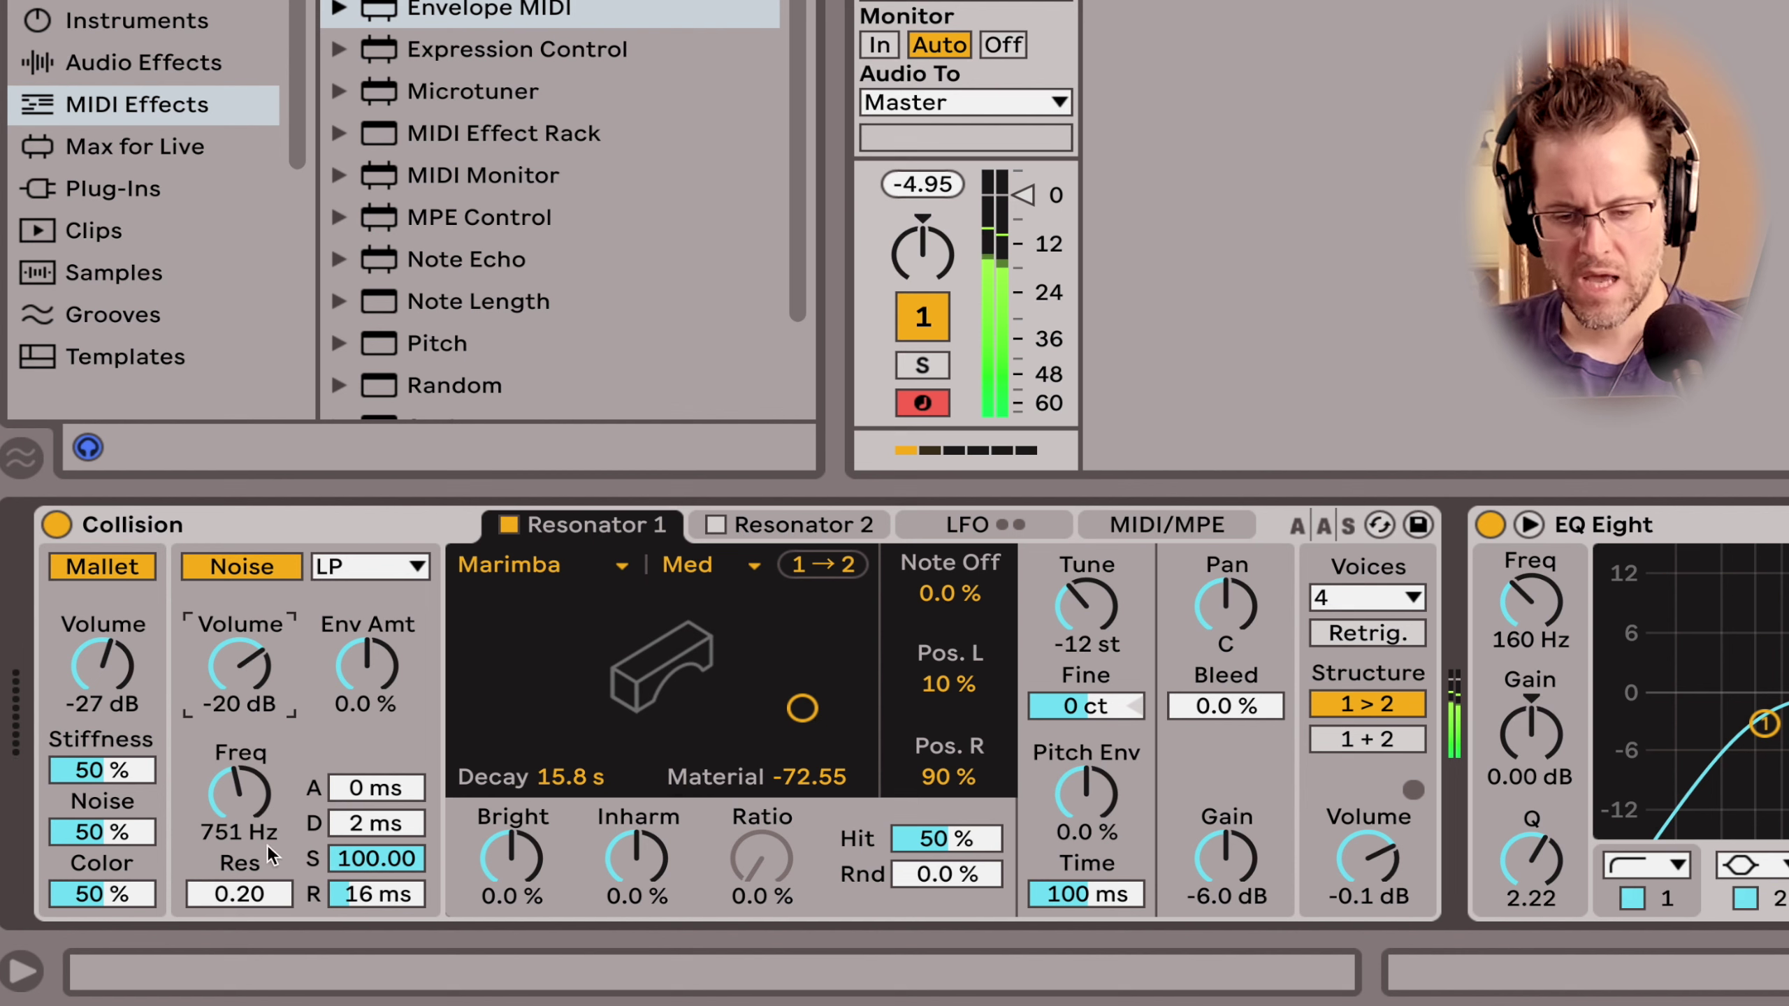
{"action": "mouse_move", "coordinate": [395, 894]}
{"action": "left_mouse_down"}
{"action": "mouse_move", "coordinate": [394, 811]}
{"action": "mouse_move", "coordinate": [391, 890]}
{"action": "left_mouse_up"}
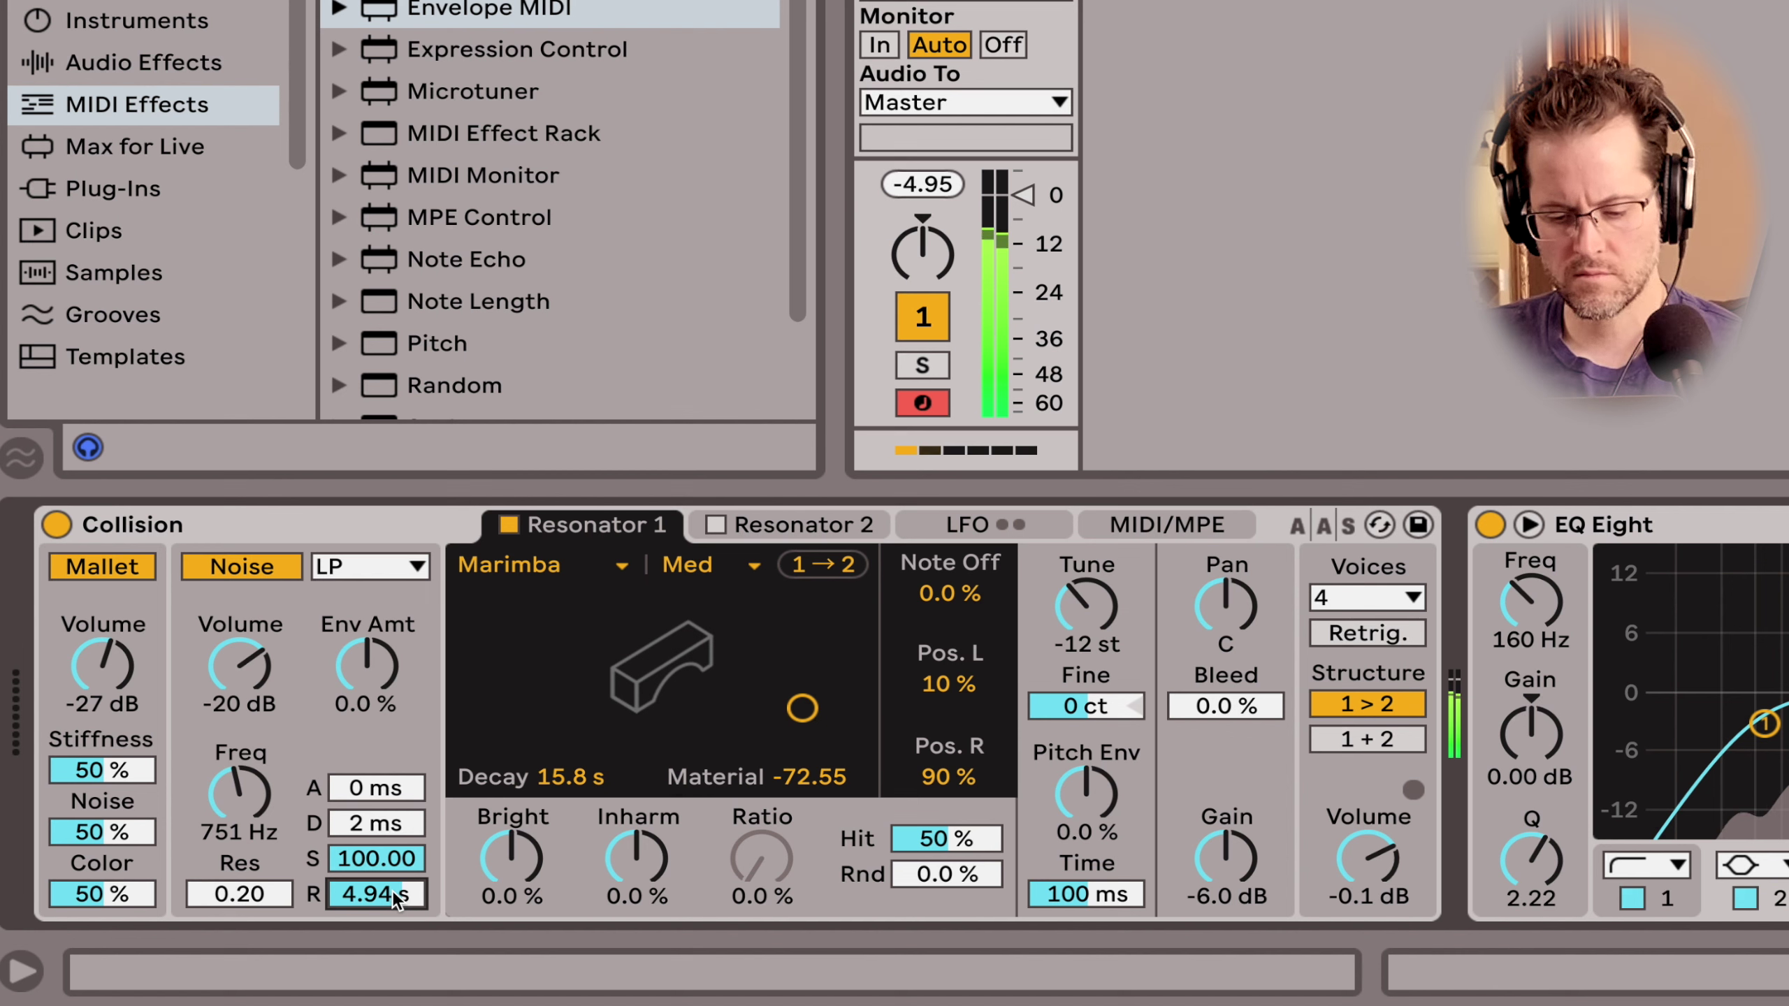
{"action": "left_click_drag", "start_coordinate": [551, 783], "coordinate": [551, 713]}
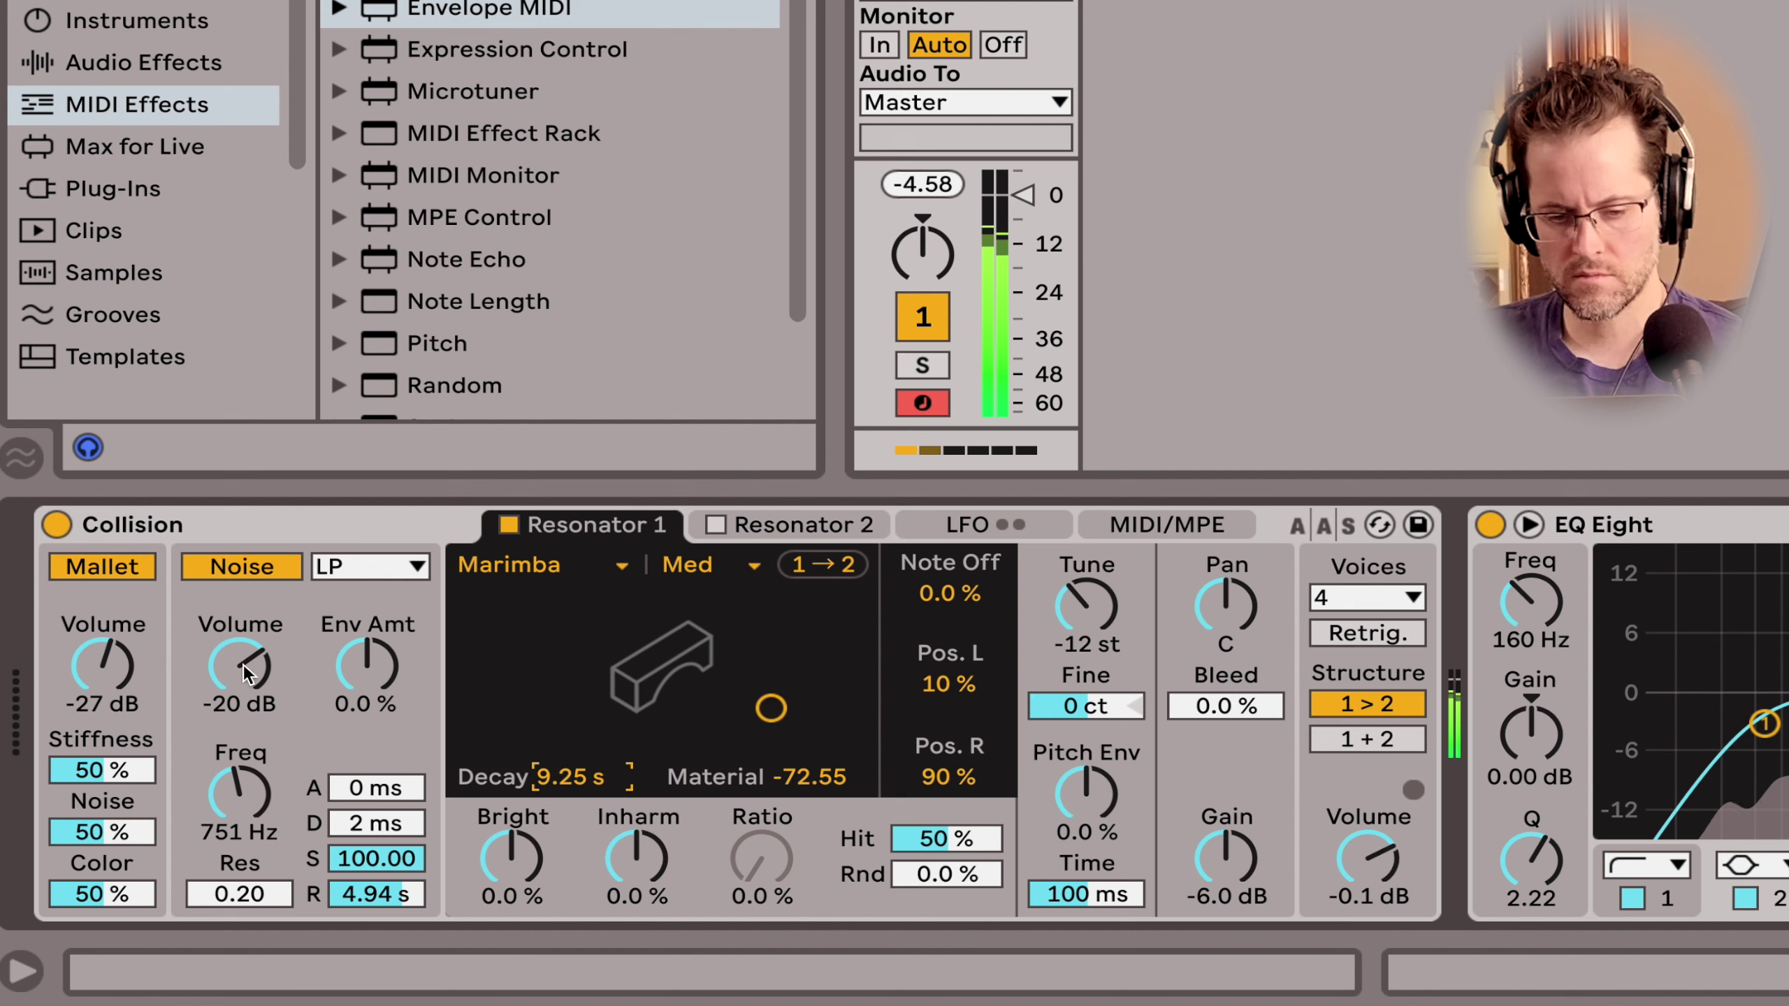
Step: Set the noise exciter volume to -18 dB and turn Resonator 1's Tune down to -23 st
{"action": "left_click_drag", "start_coordinate": [240, 666], "coordinate": [247, 675]}
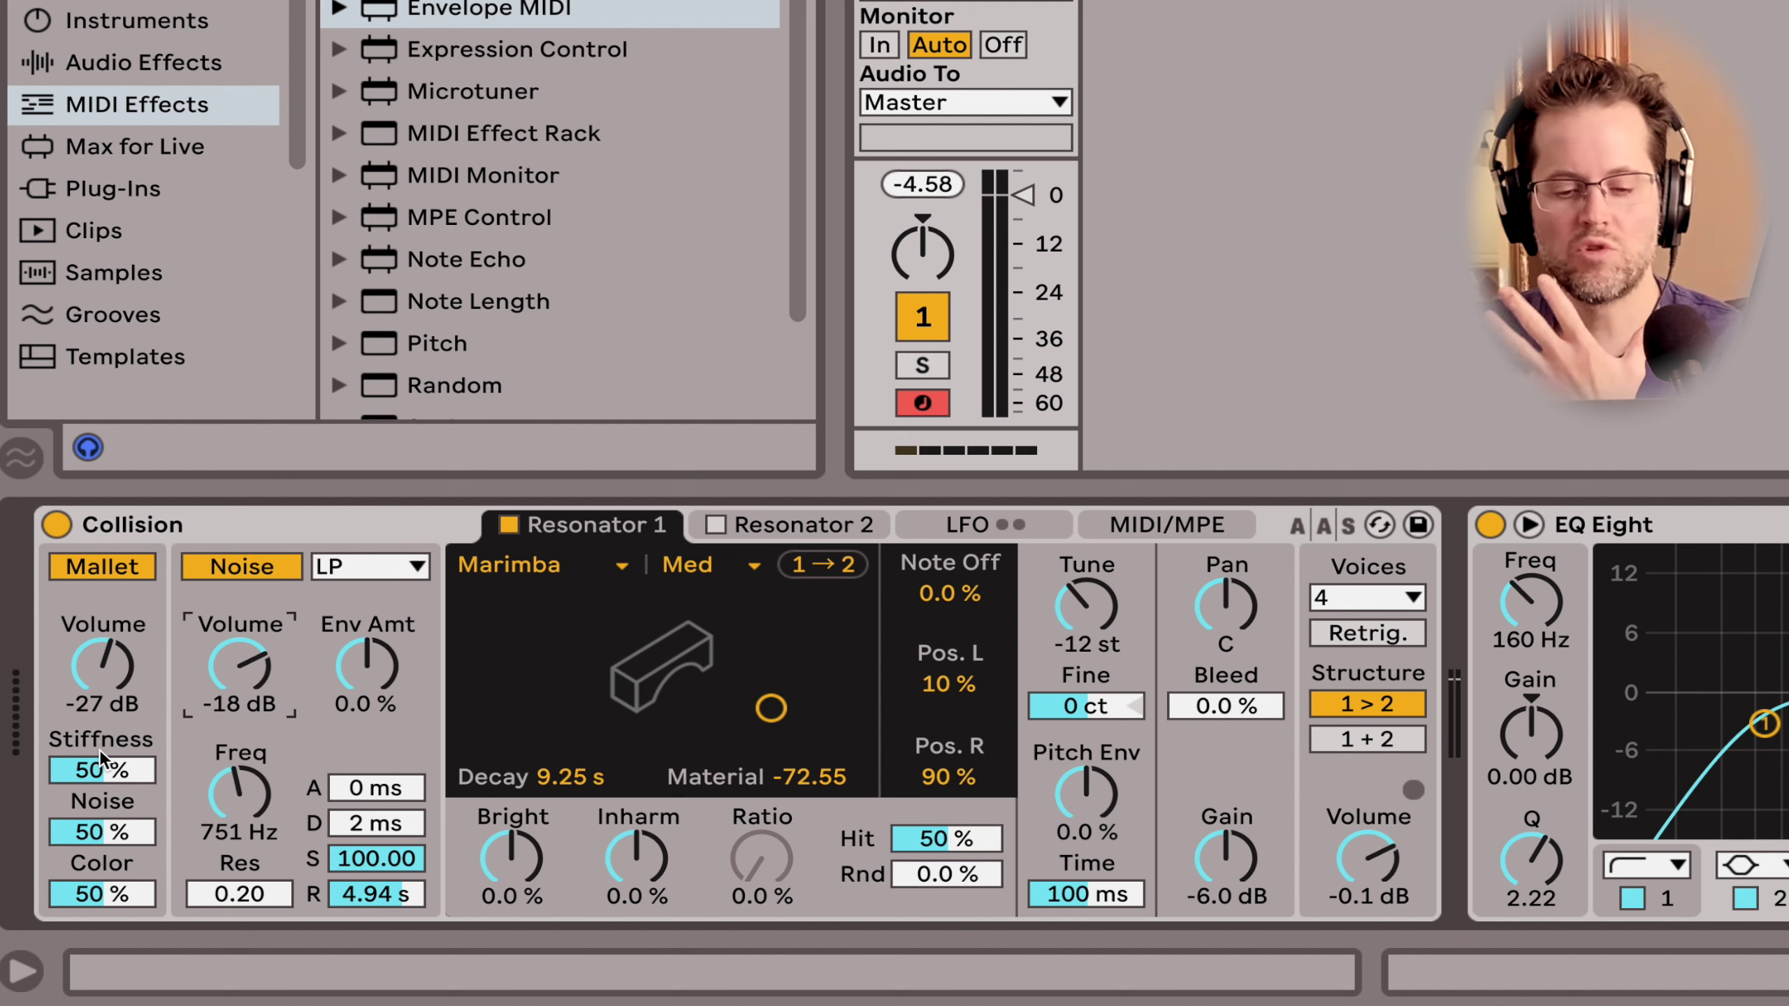
{"action": "left_click", "coordinate": [597, 566]}
{"action": "left_click", "coordinate": [678, 601]}
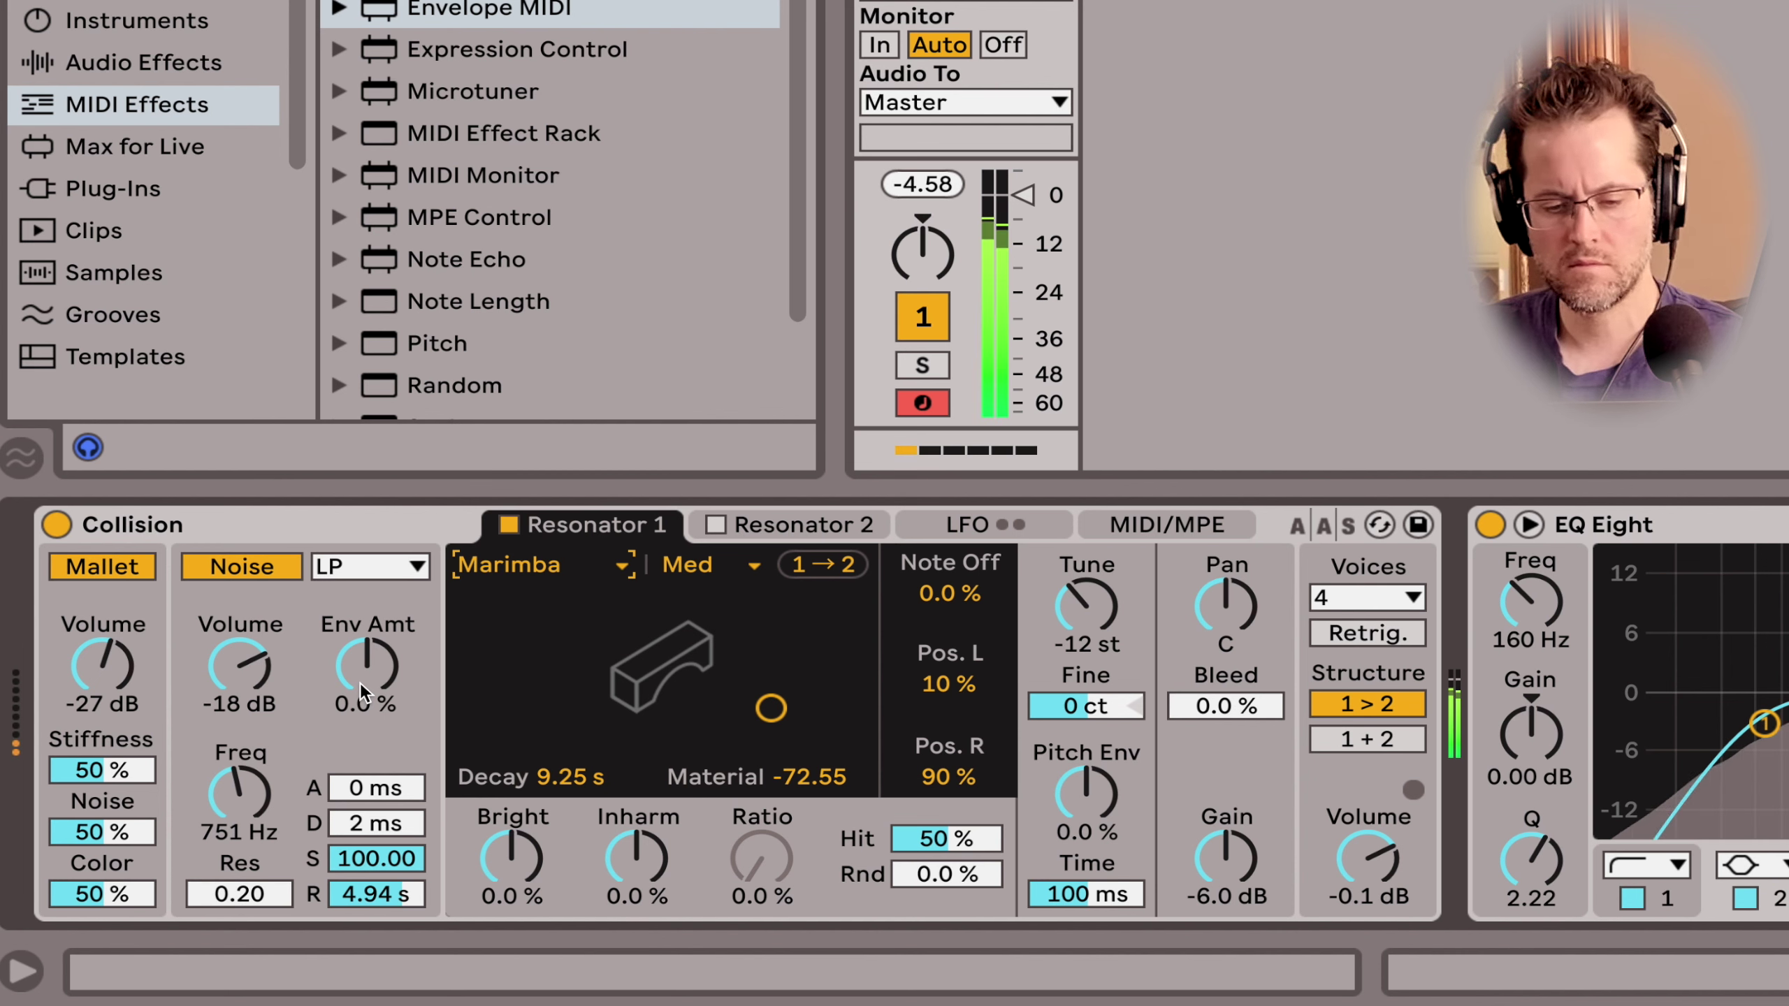
{"action": "left_click_drag", "start_coordinate": [1085, 599], "coordinate": [1085, 677]}
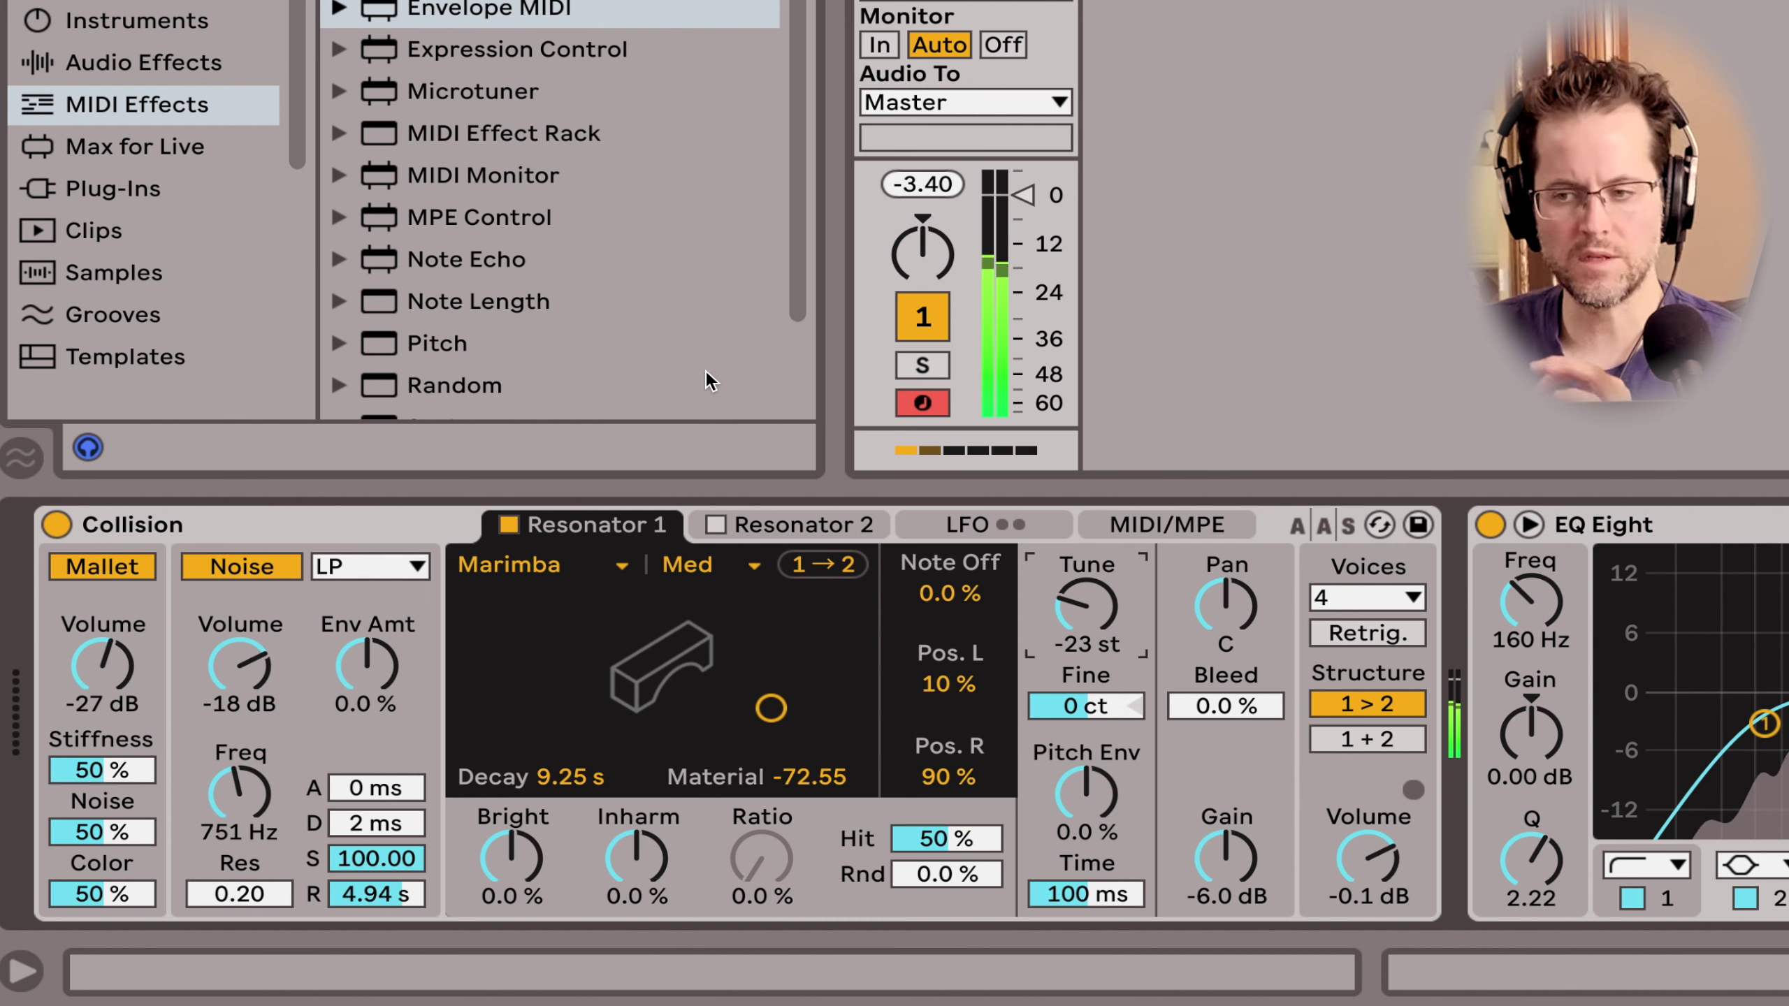
Step: Choose Membrane as Resonator 1's type and drop its Tune knob to -24 st
{"action": "left_click", "coordinate": [604, 558]}
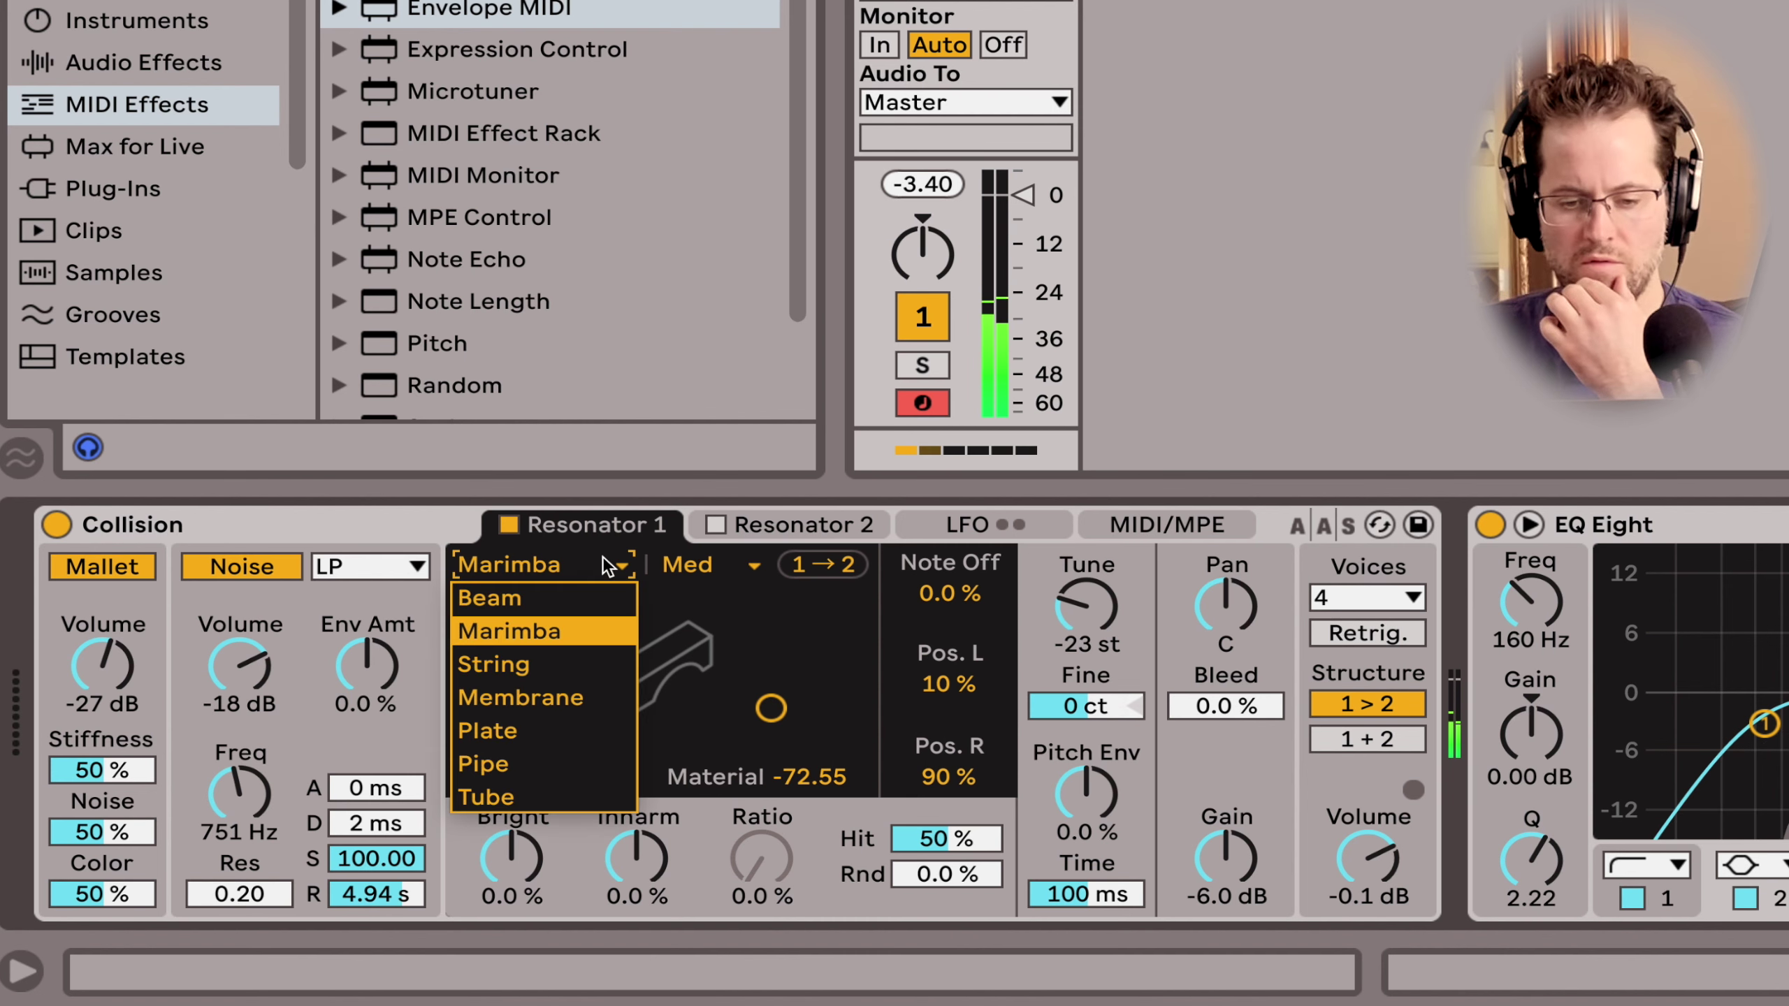
{"action": "left_click", "coordinate": [571, 695]}
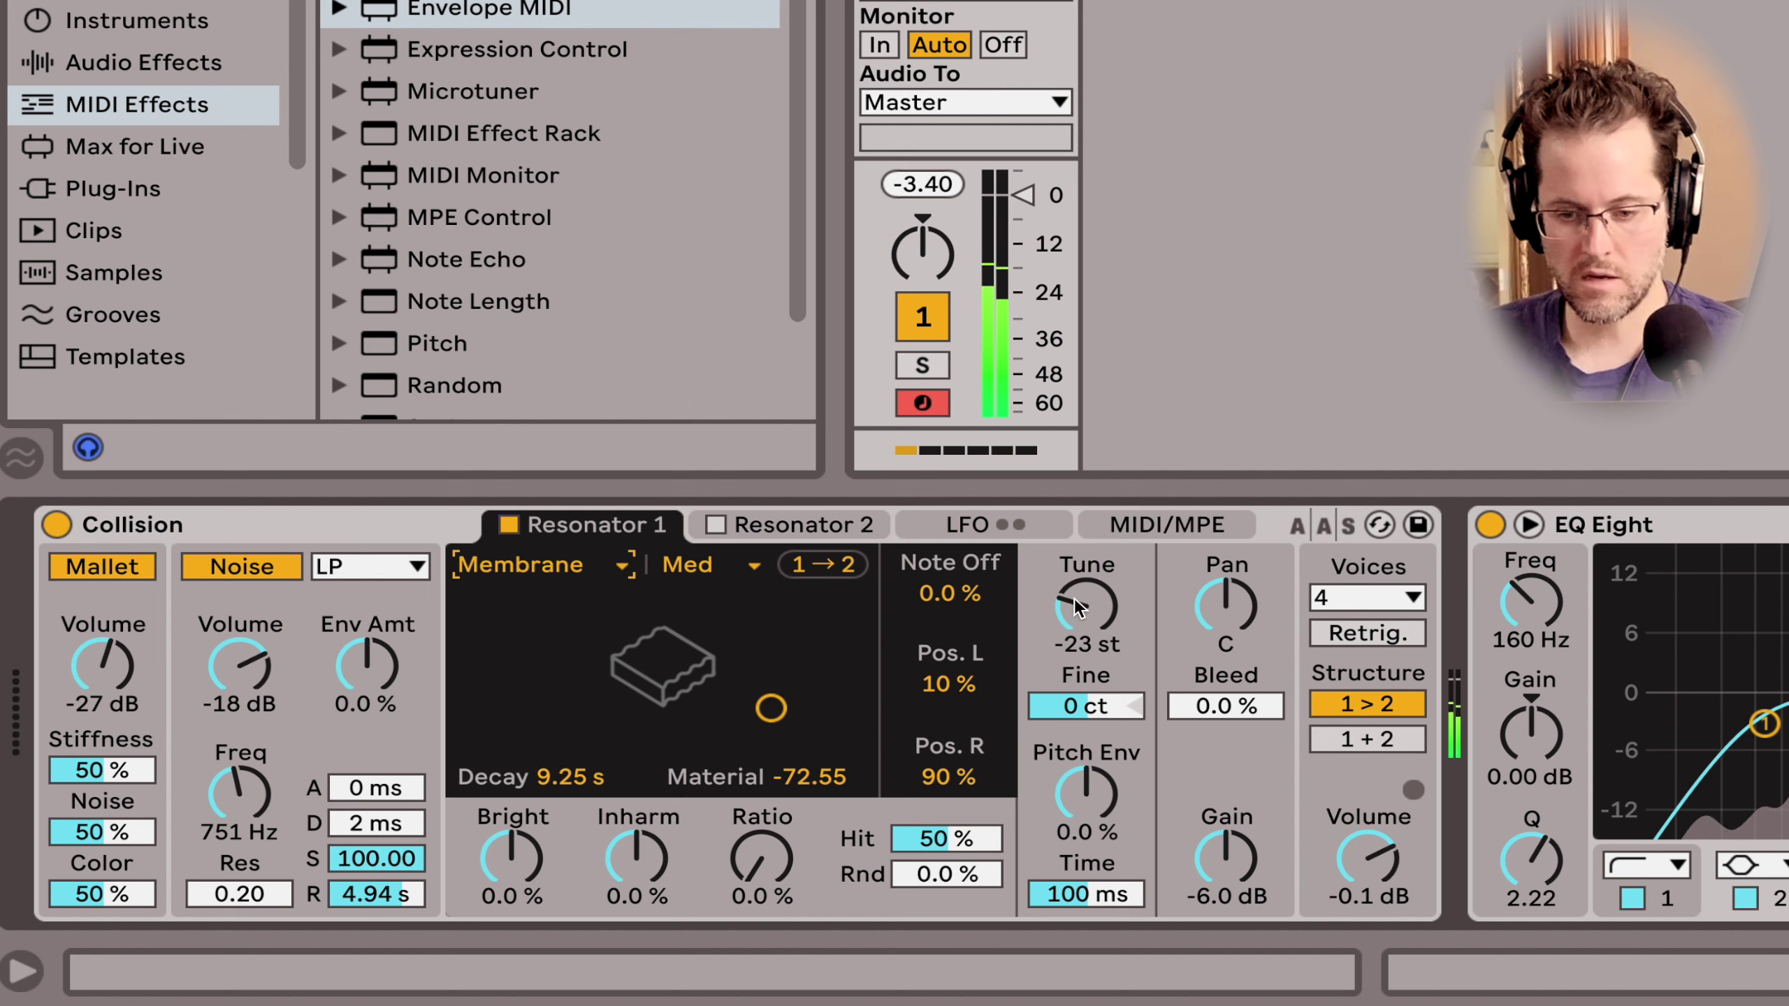
{"action": "left_click_drag", "start_coordinate": [1076, 607], "coordinate": [1076, 611]}
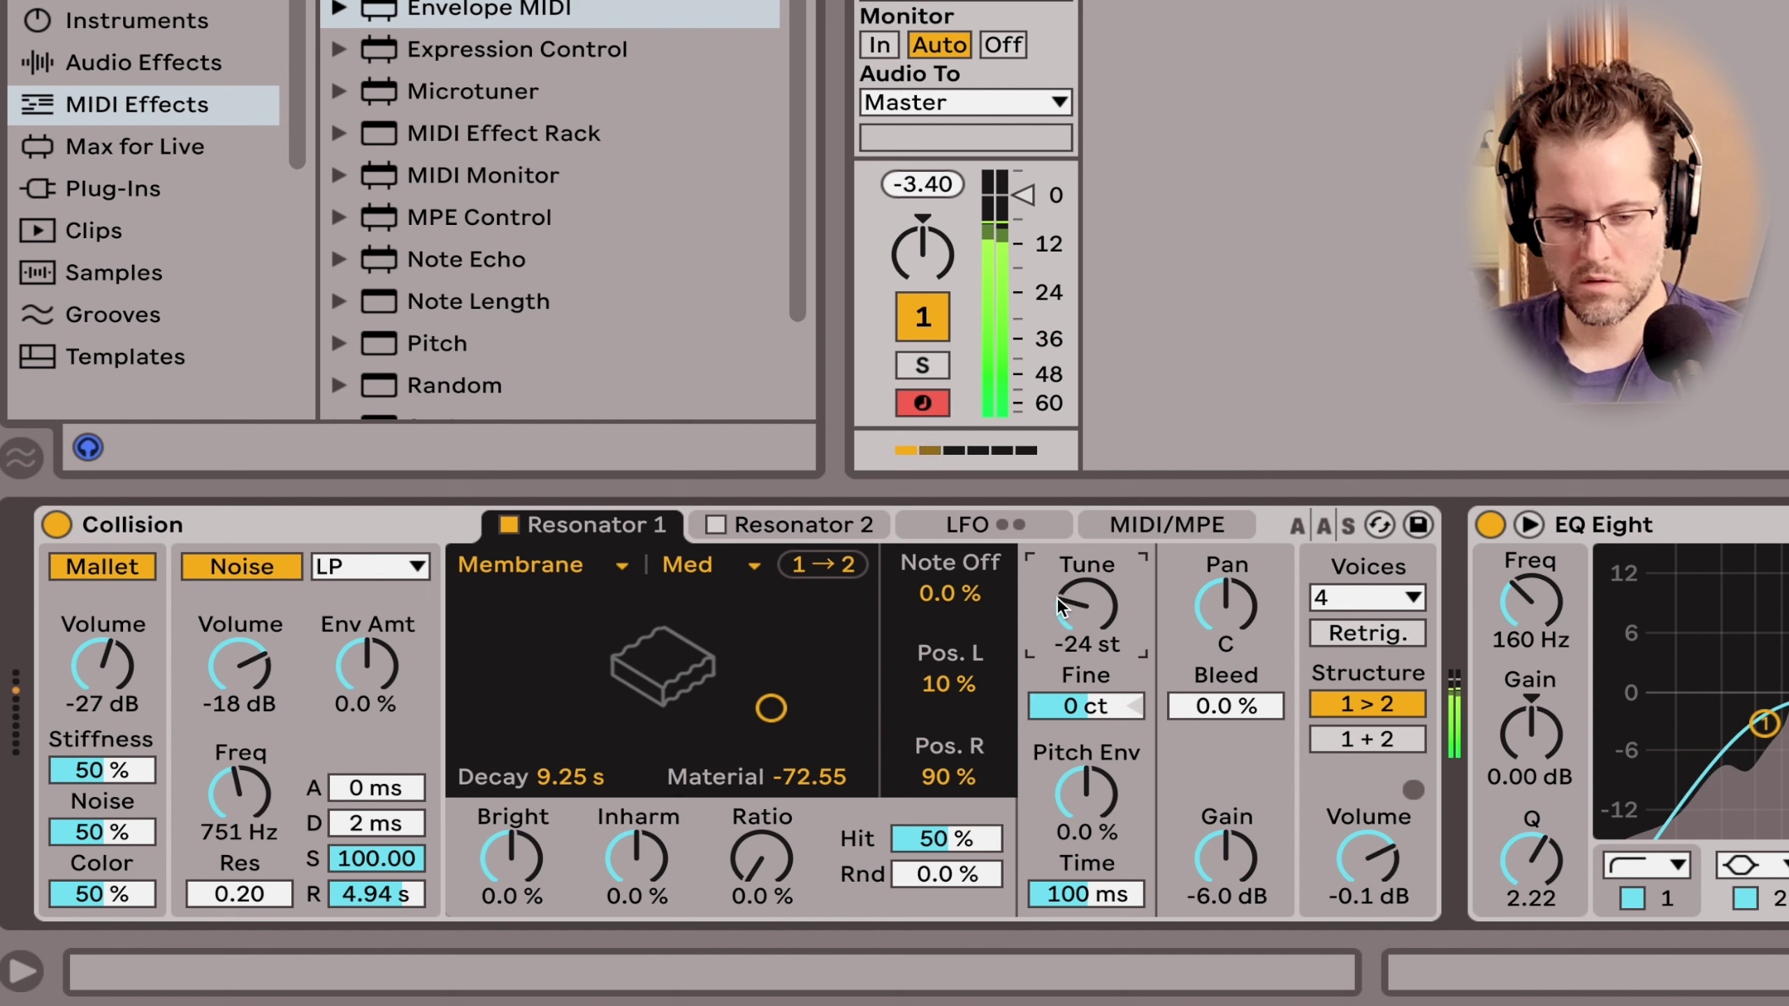
Step: Retune Resonator 1 to -14 st, set Material -100 with 5.75 s decay, and raise noise to -13 dB
{"action": "left_click", "coordinate": [286, 566]}
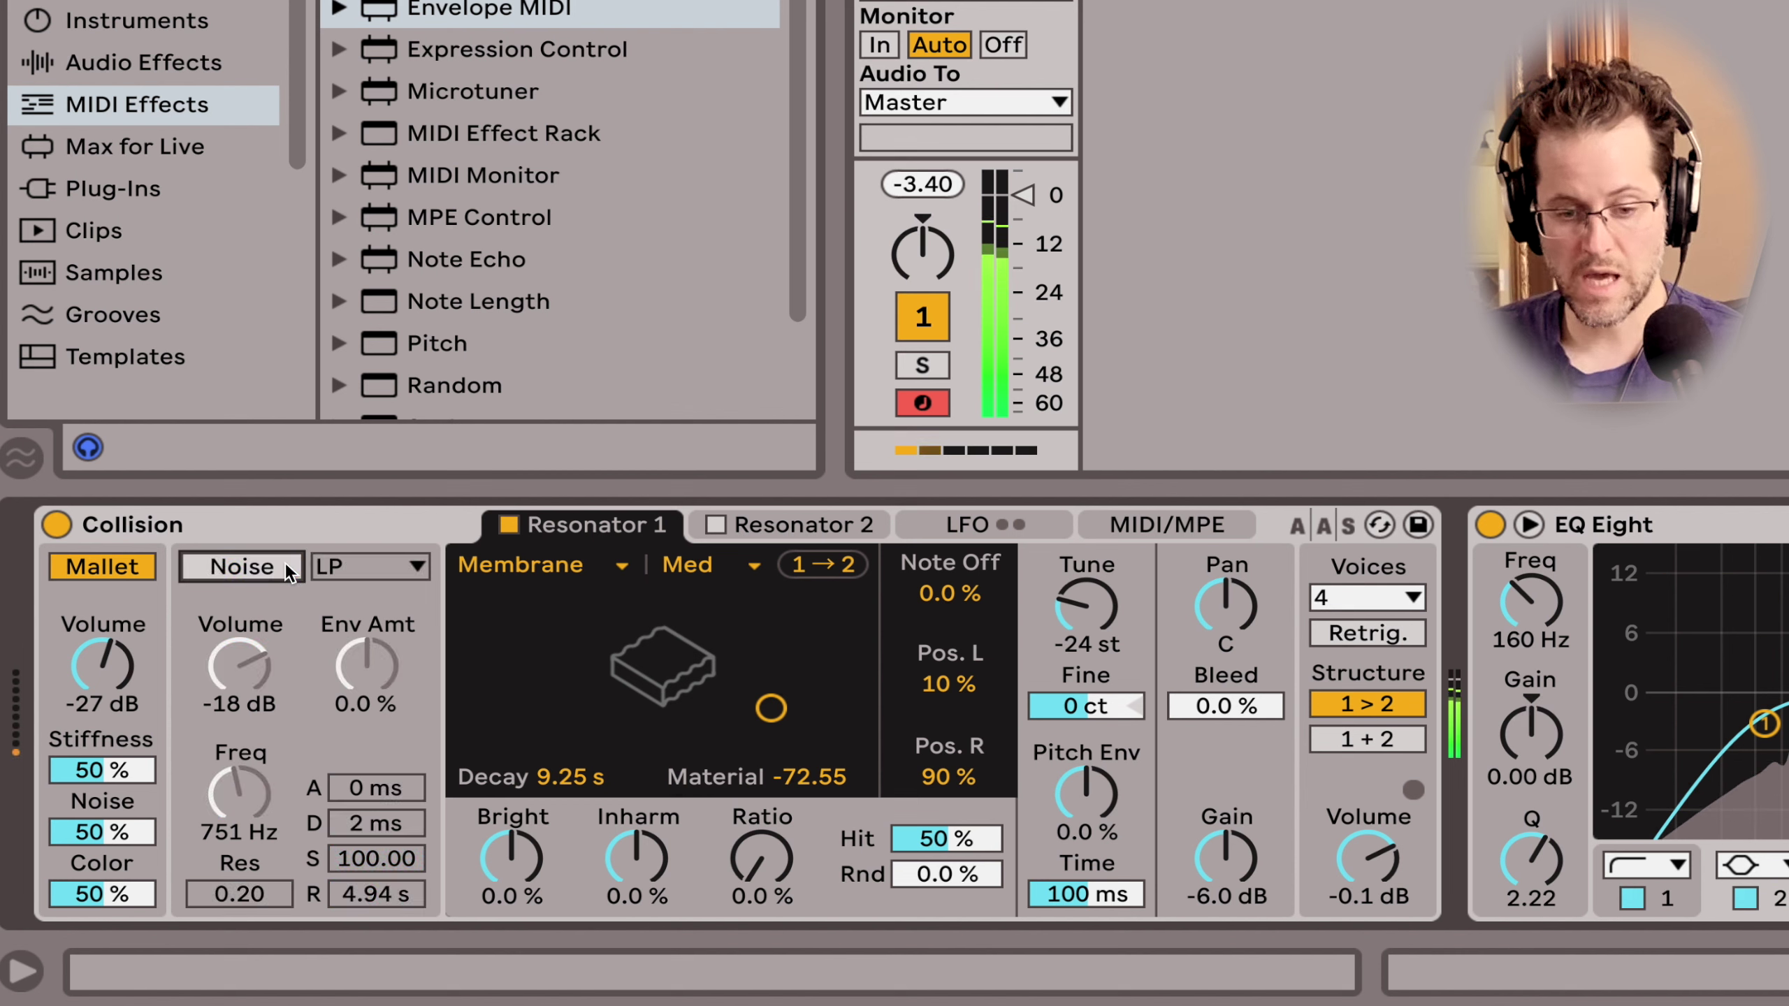
{"action": "left_click", "coordinate": [285, 564]}
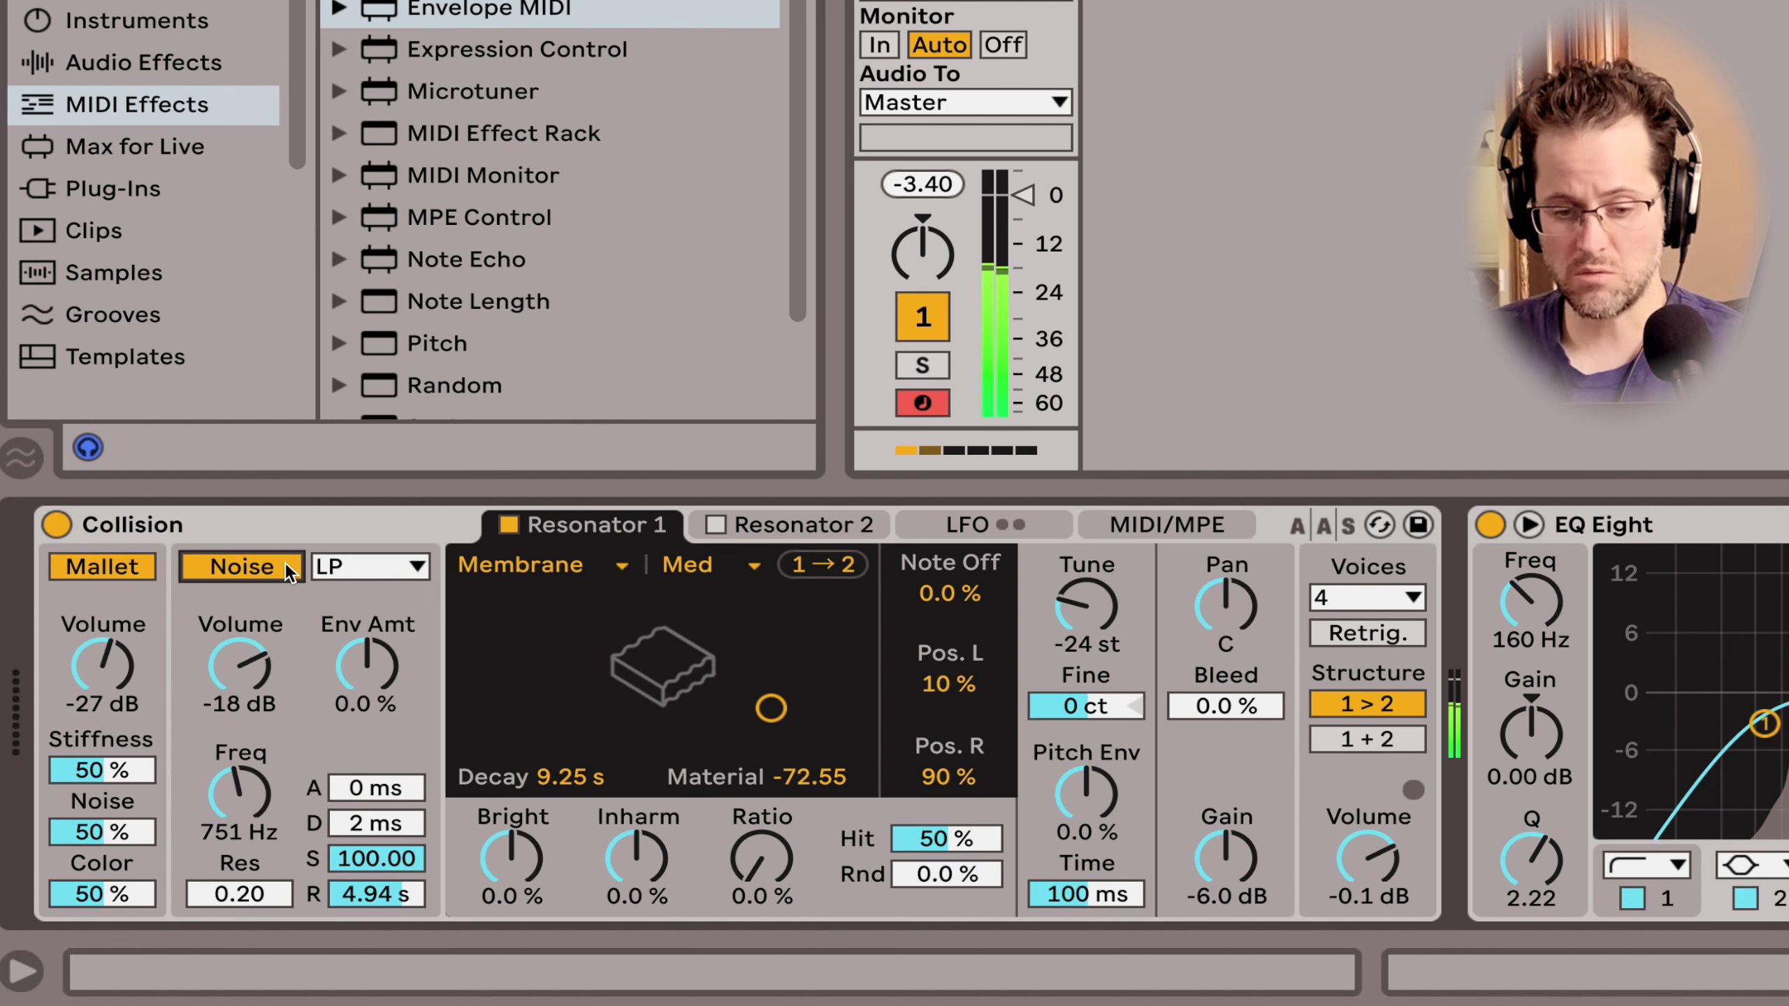
{"action": "left_click", "coordinate": [254, 662]}
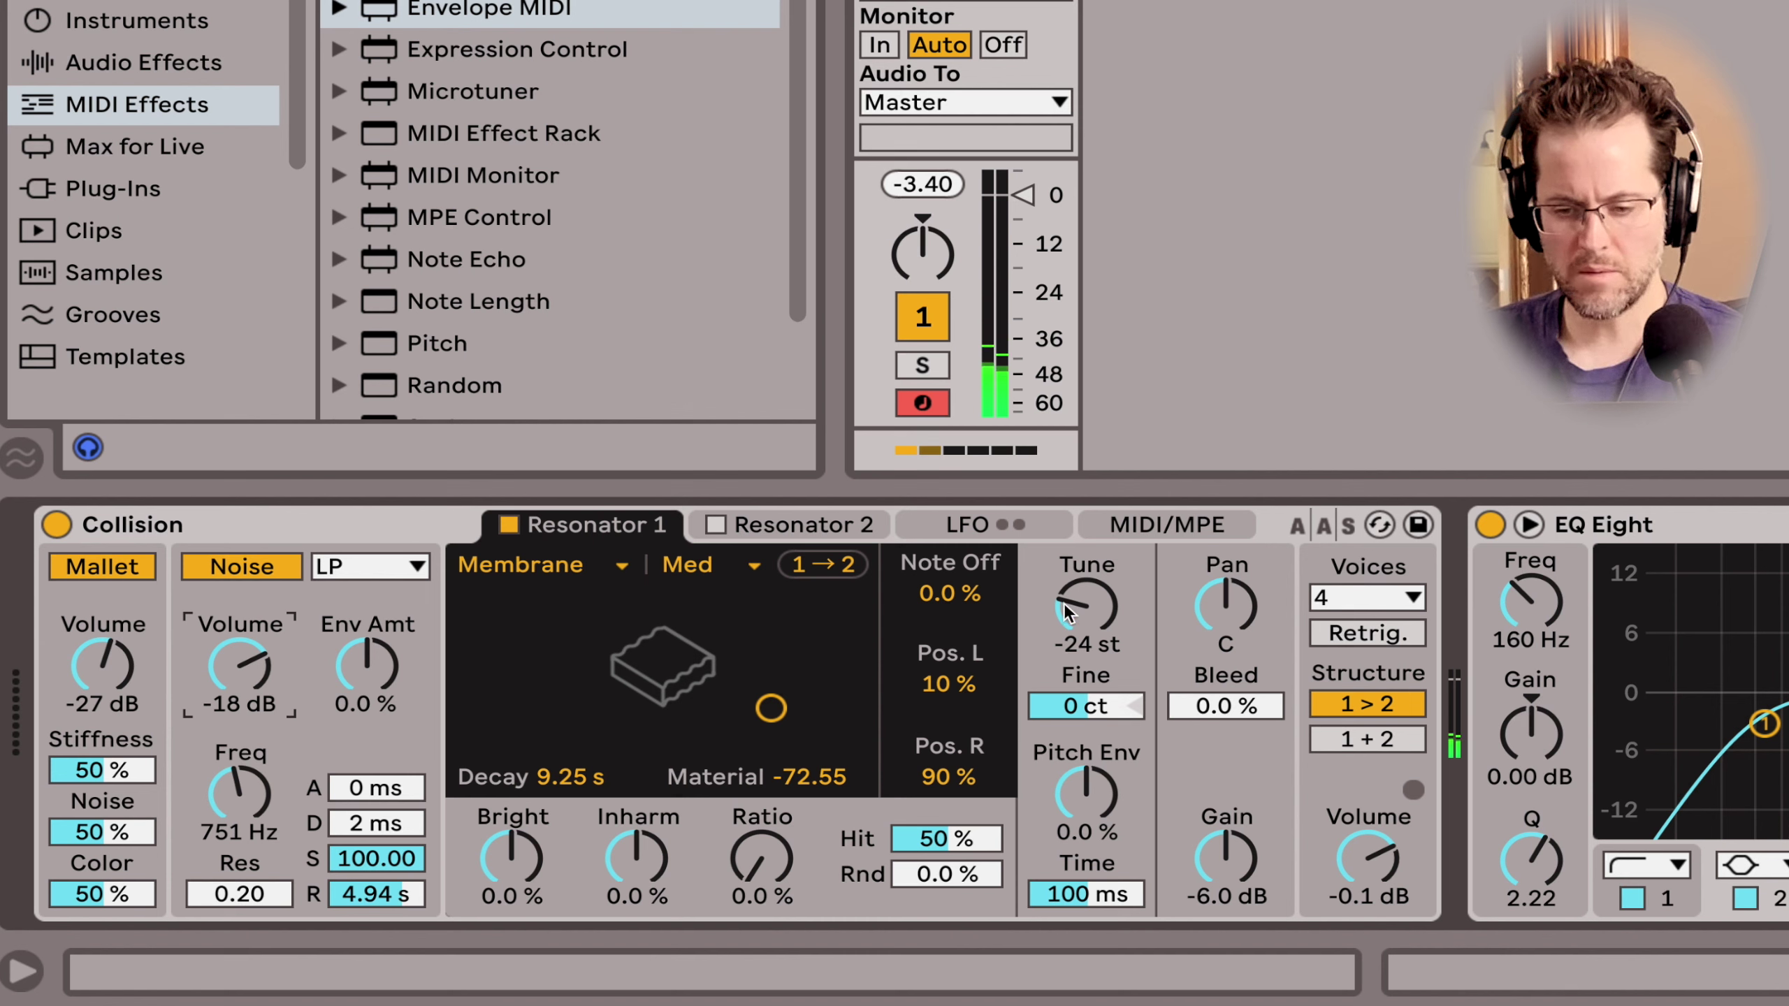
{"action": "left_click_drag", "start_coordinate": [1065, 611], "coordinate": [1074, 588]}
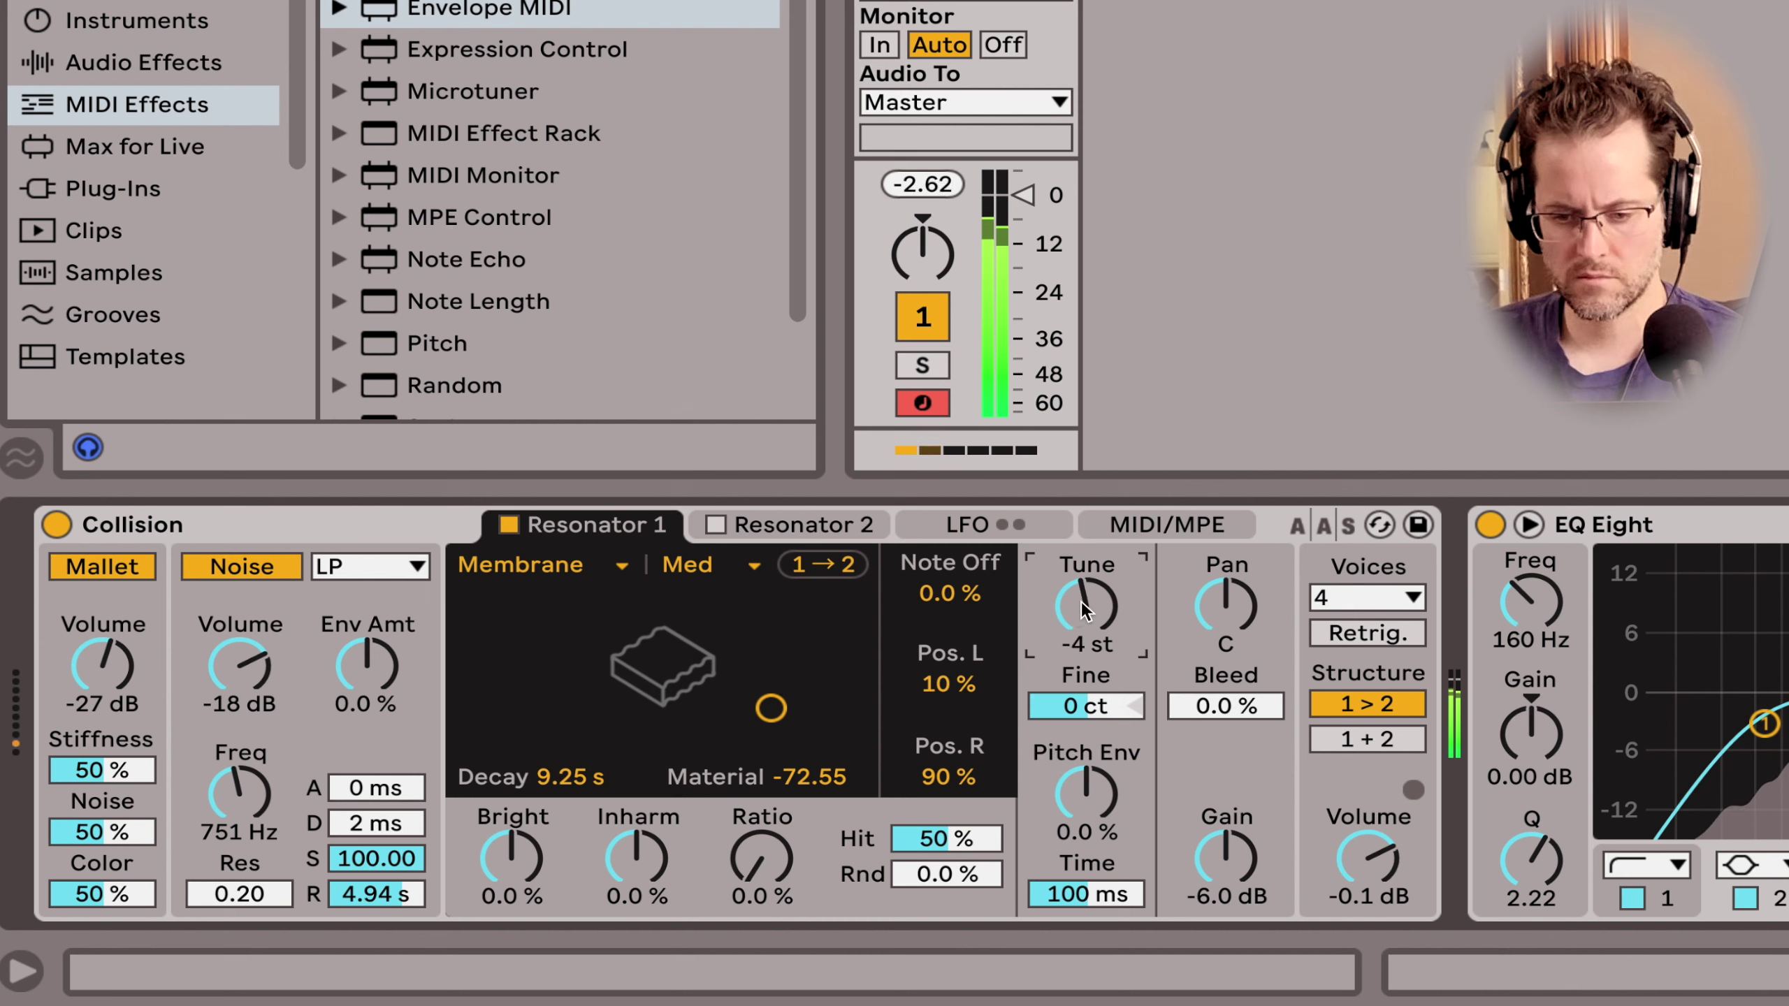
{"action": "left_click_drag", "start_coordinate": [1083, 610], "coordinate": [1083, 639]}
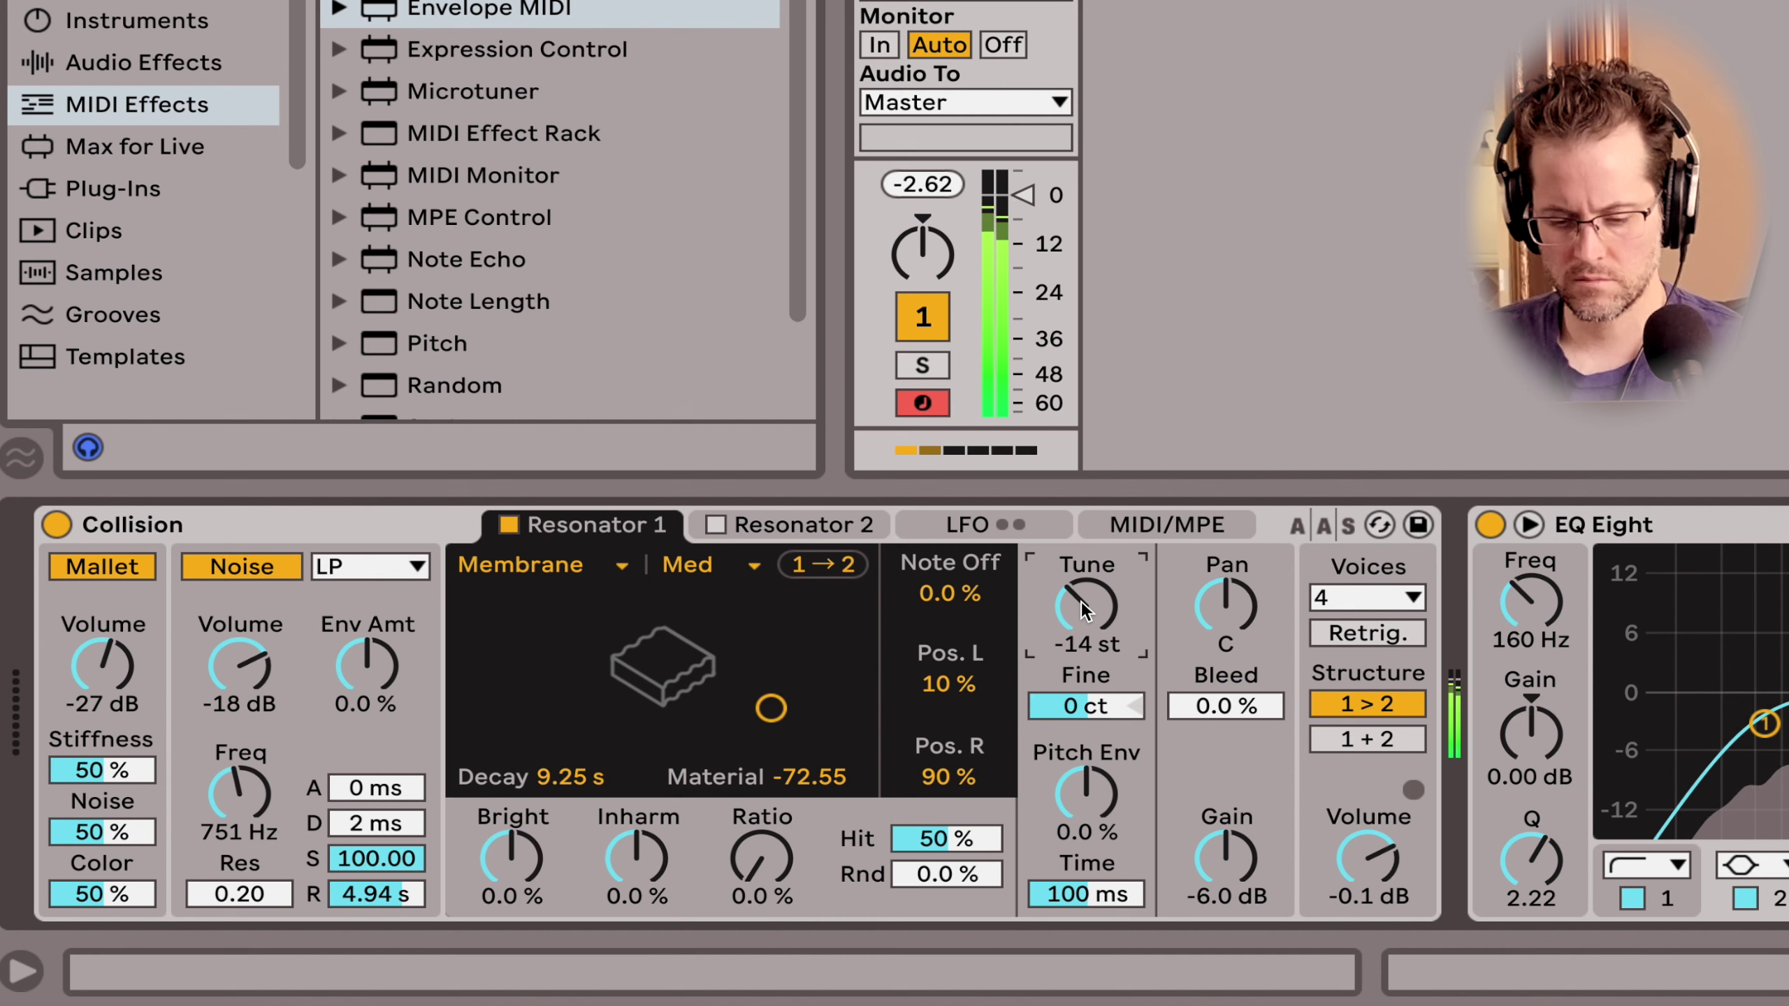
{"action": "mouse_move", "coordinate": [770, 707]}
{"action": "left_mouse_down"}
{"action": "mouse_move", "coordinate": [780, 647]}
{"action": "mouse_move", "coordinate": [744, 633]}
{"action": "mouse_move", "coordinate": [705, 726]}
{"action": "mouse_move", "coordinate": [745, 724]}
{"action": "left_mouse_up"}
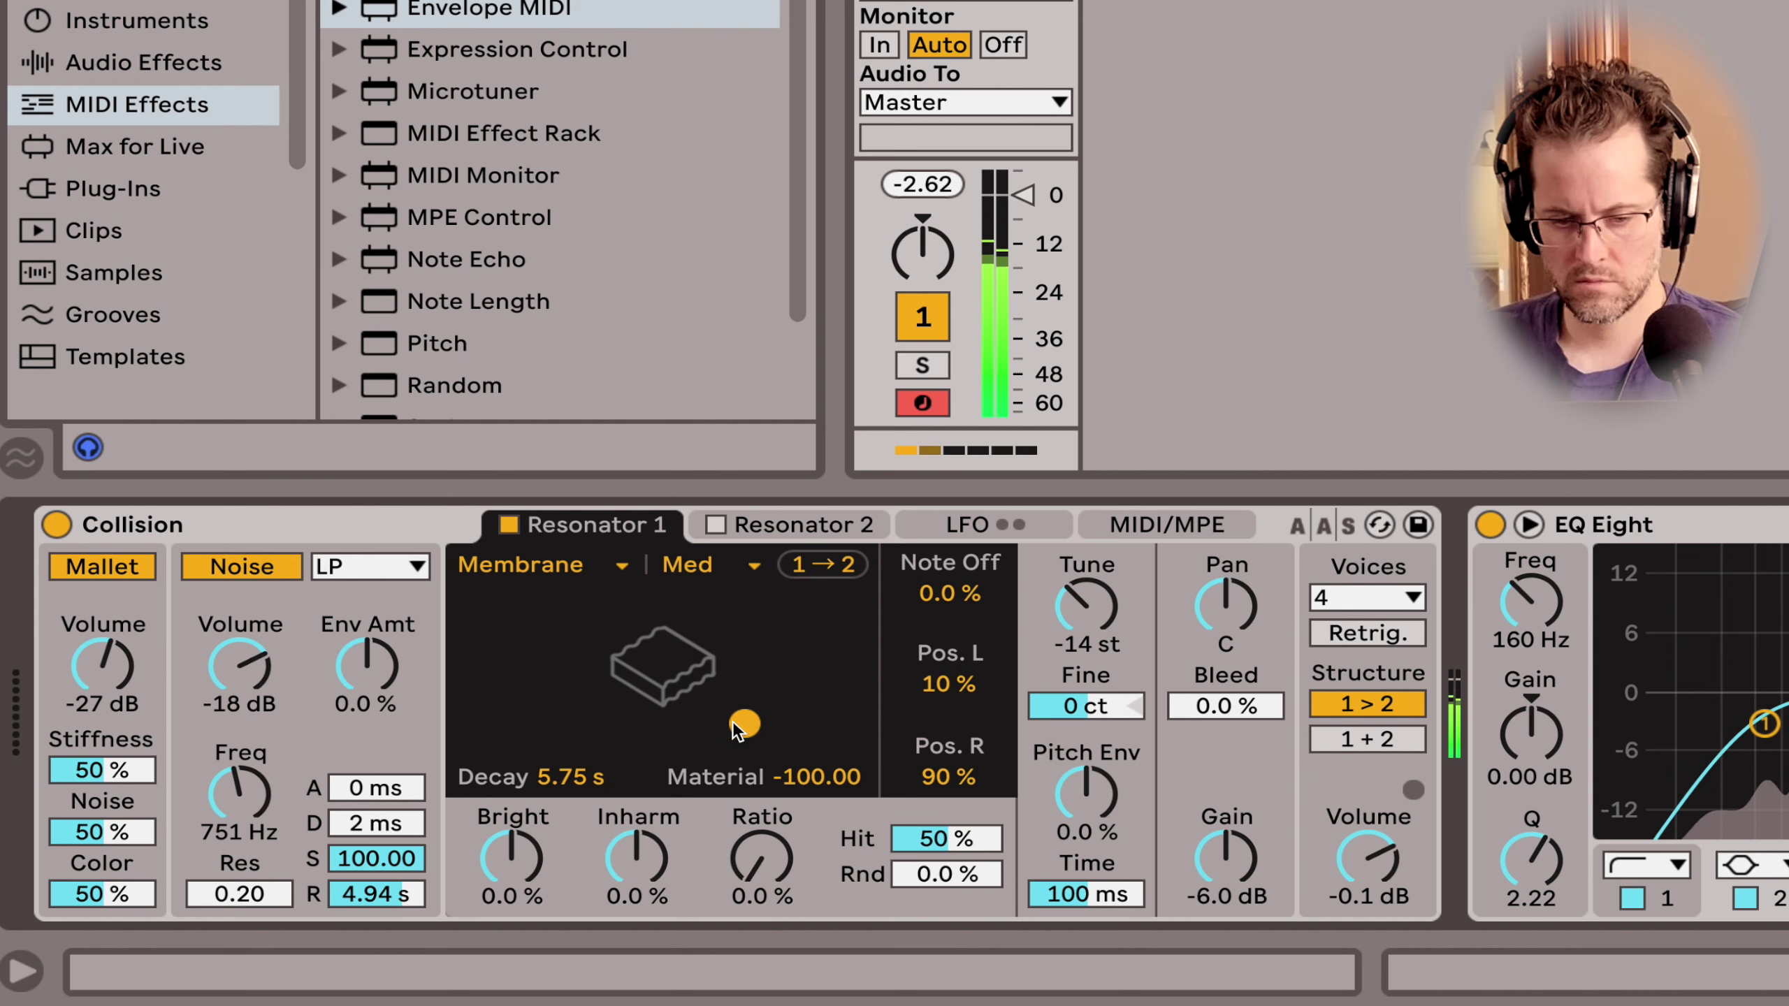
{"action": "mouse_move", "coordinate": [240, 666]}
{"action": "left_mouse_down"}
{"action": "mouse_move", "coordinate": [240, 646]}
{"action": "mouse_move", "coordinate": [262, 668]}
{"action": "left_mouse_up"}
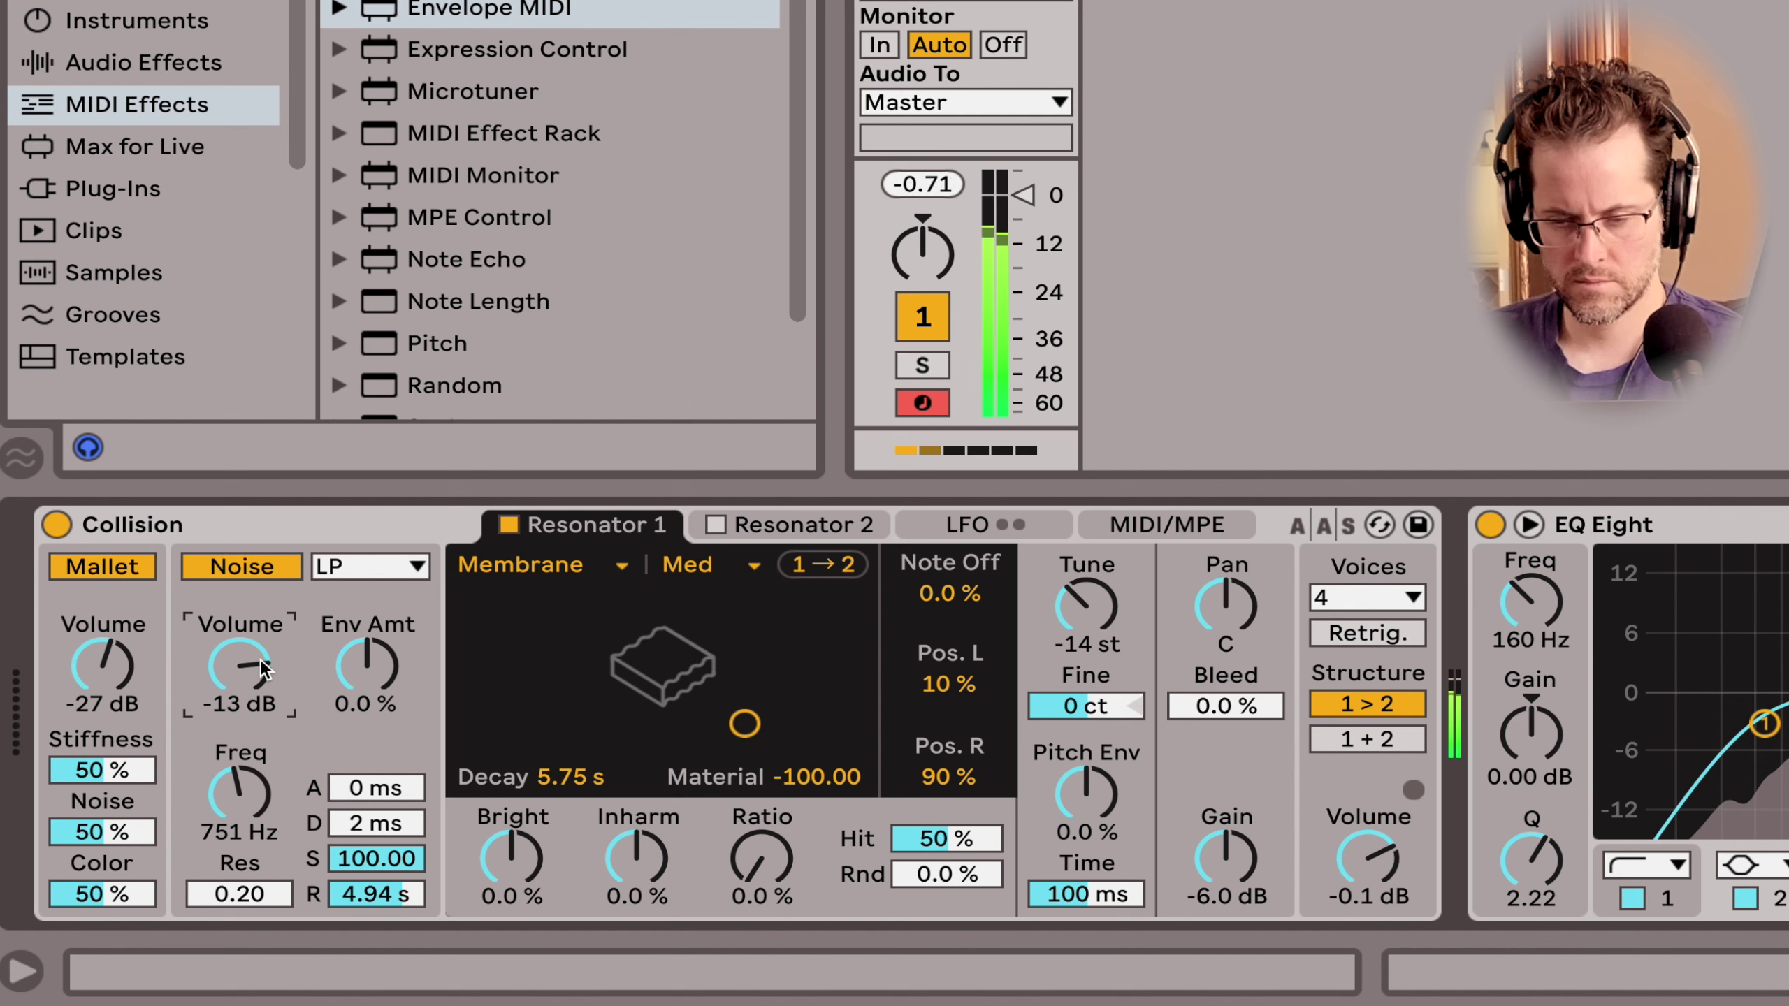
{"action": "mouse_move", "coordinate": [8, 212]}
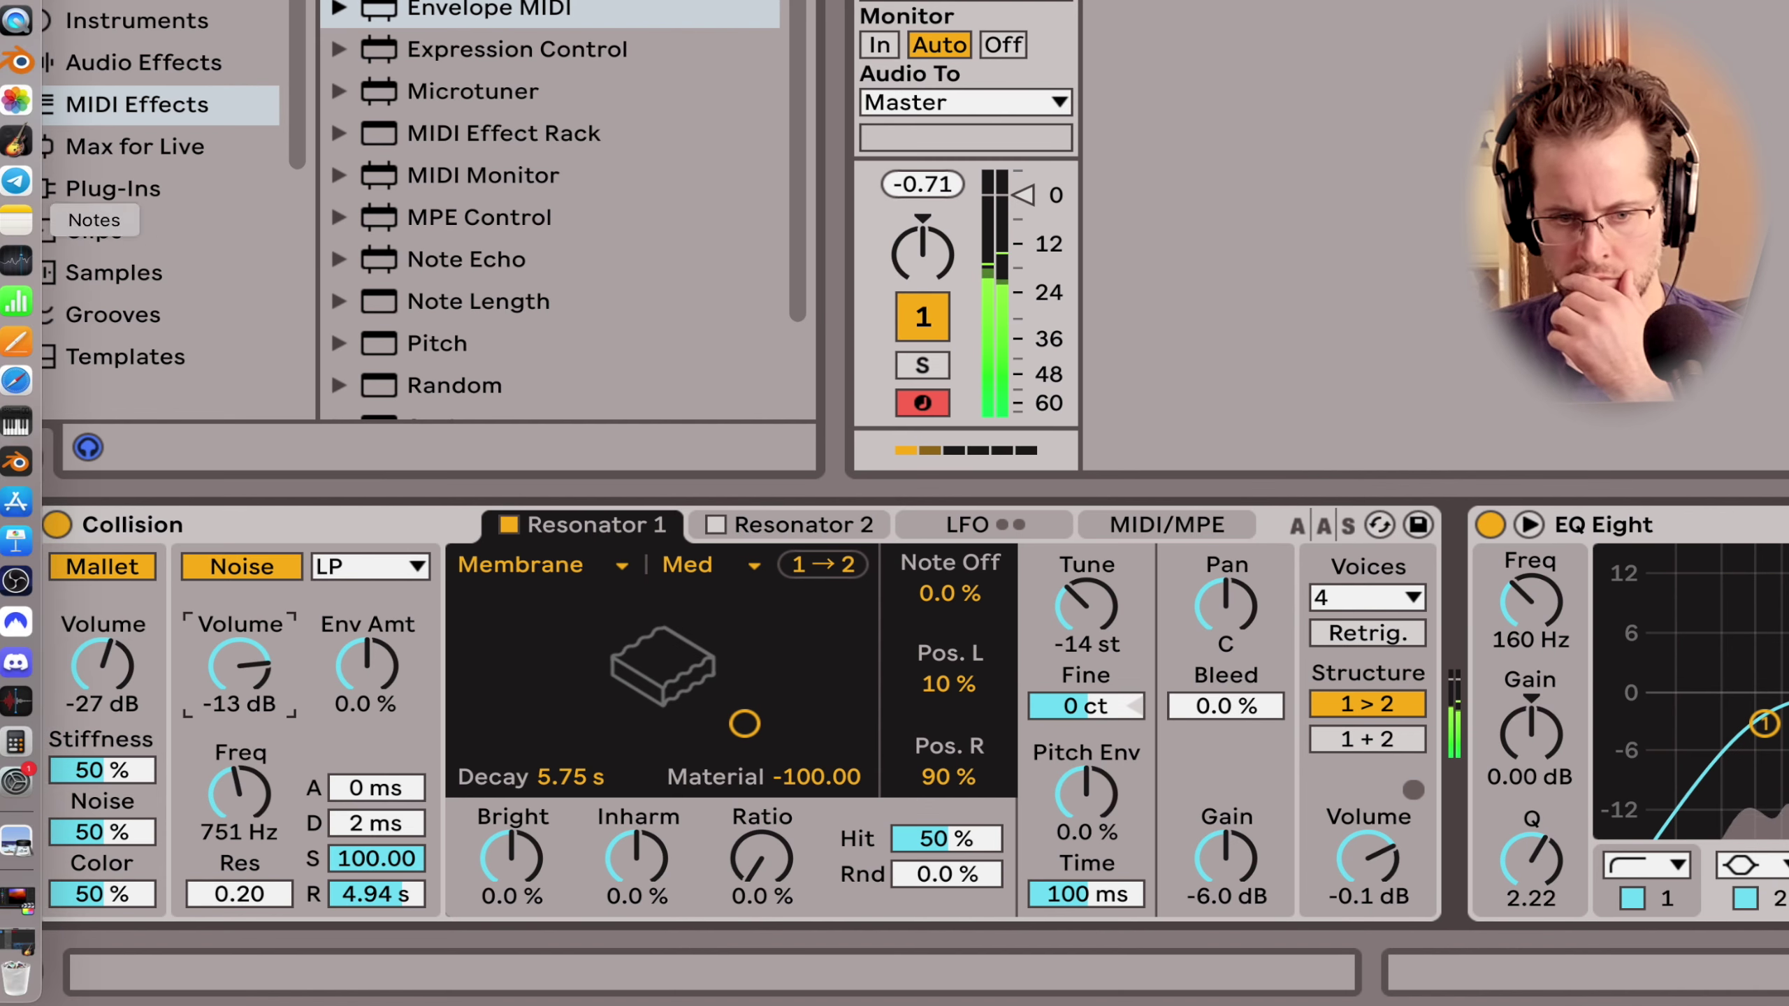
{"action": "left_click", "coordinate": [16, 145]}
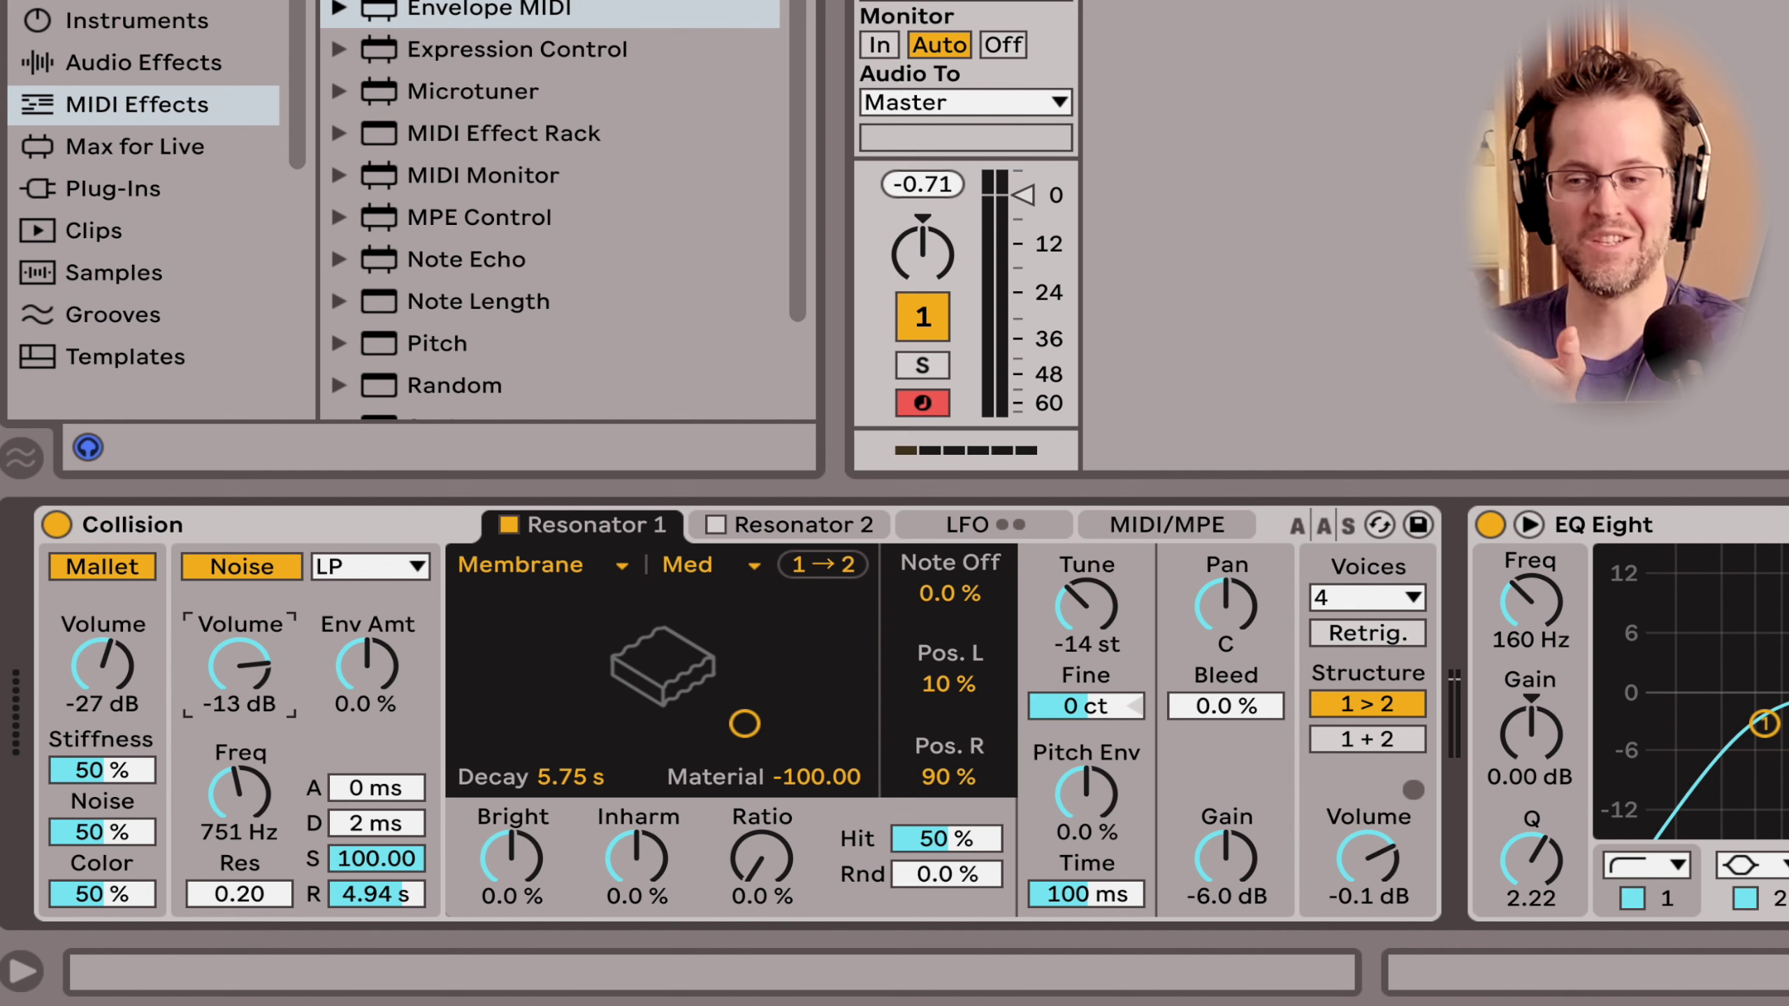
{"action": "mouse_move", "coordinate": [11, 113]}
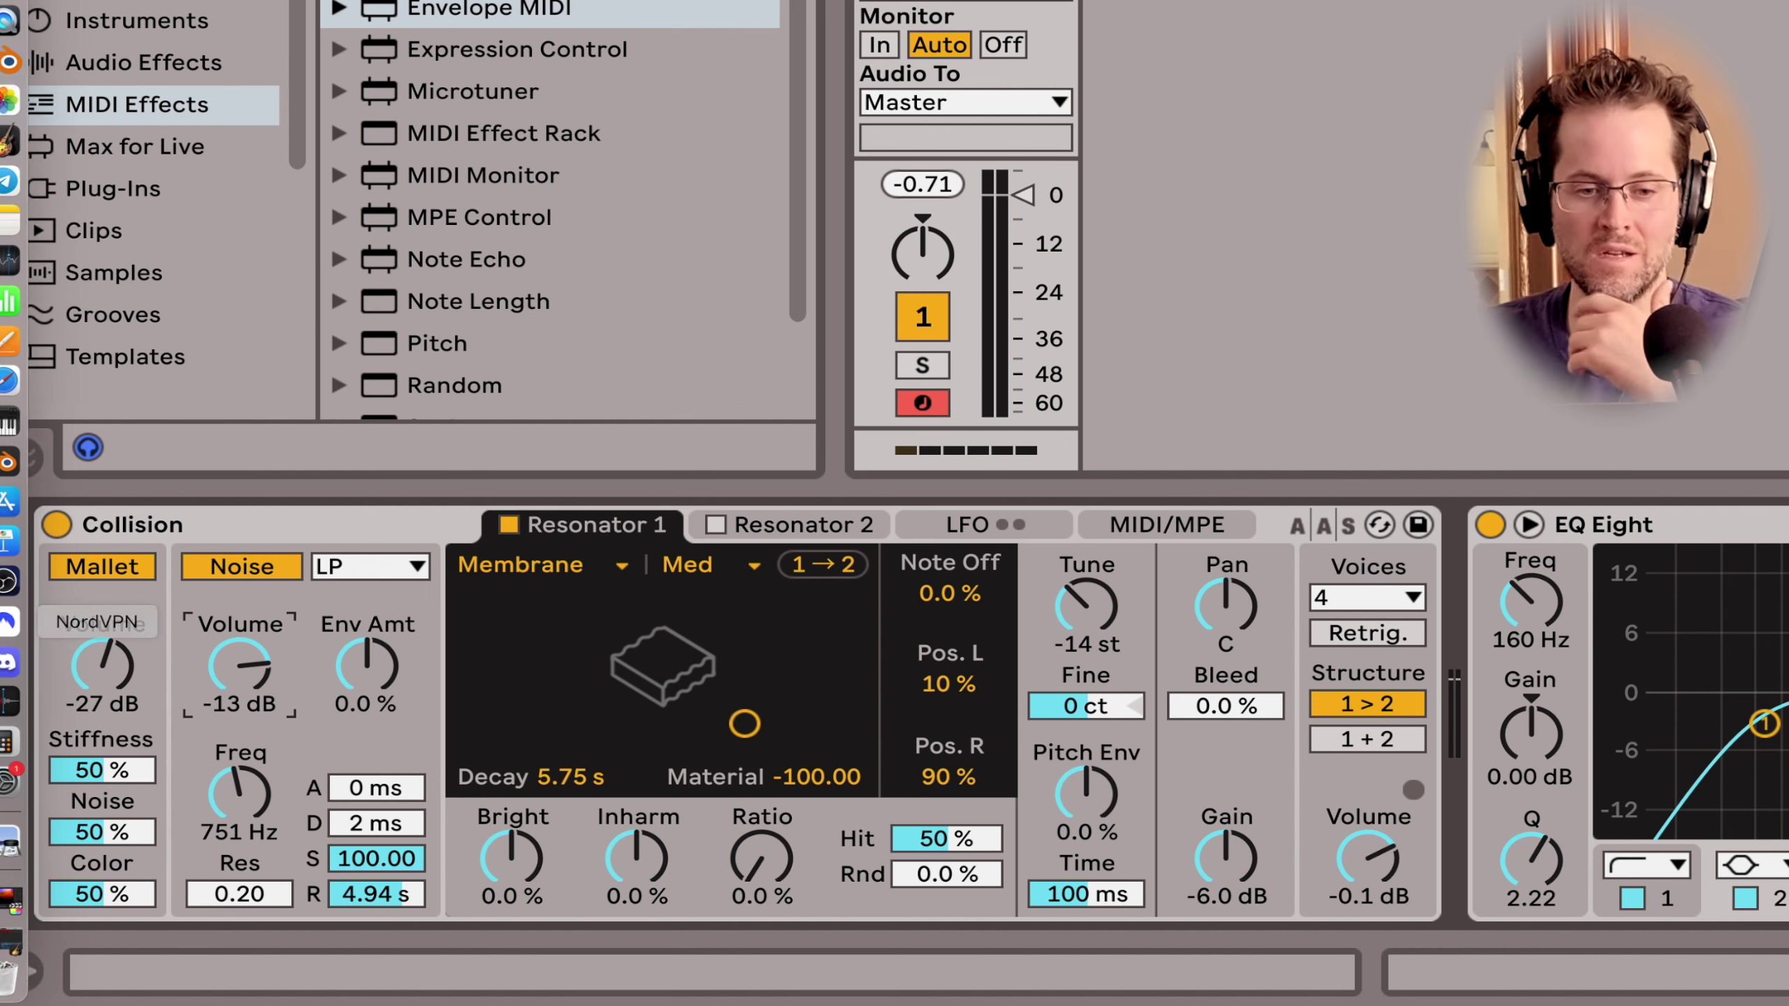
Step: Switch to GarageBand and dismiss its audio and MIDI synchronisation error with Continue
{"action": "left_click", "coordinate": [17, 145]}
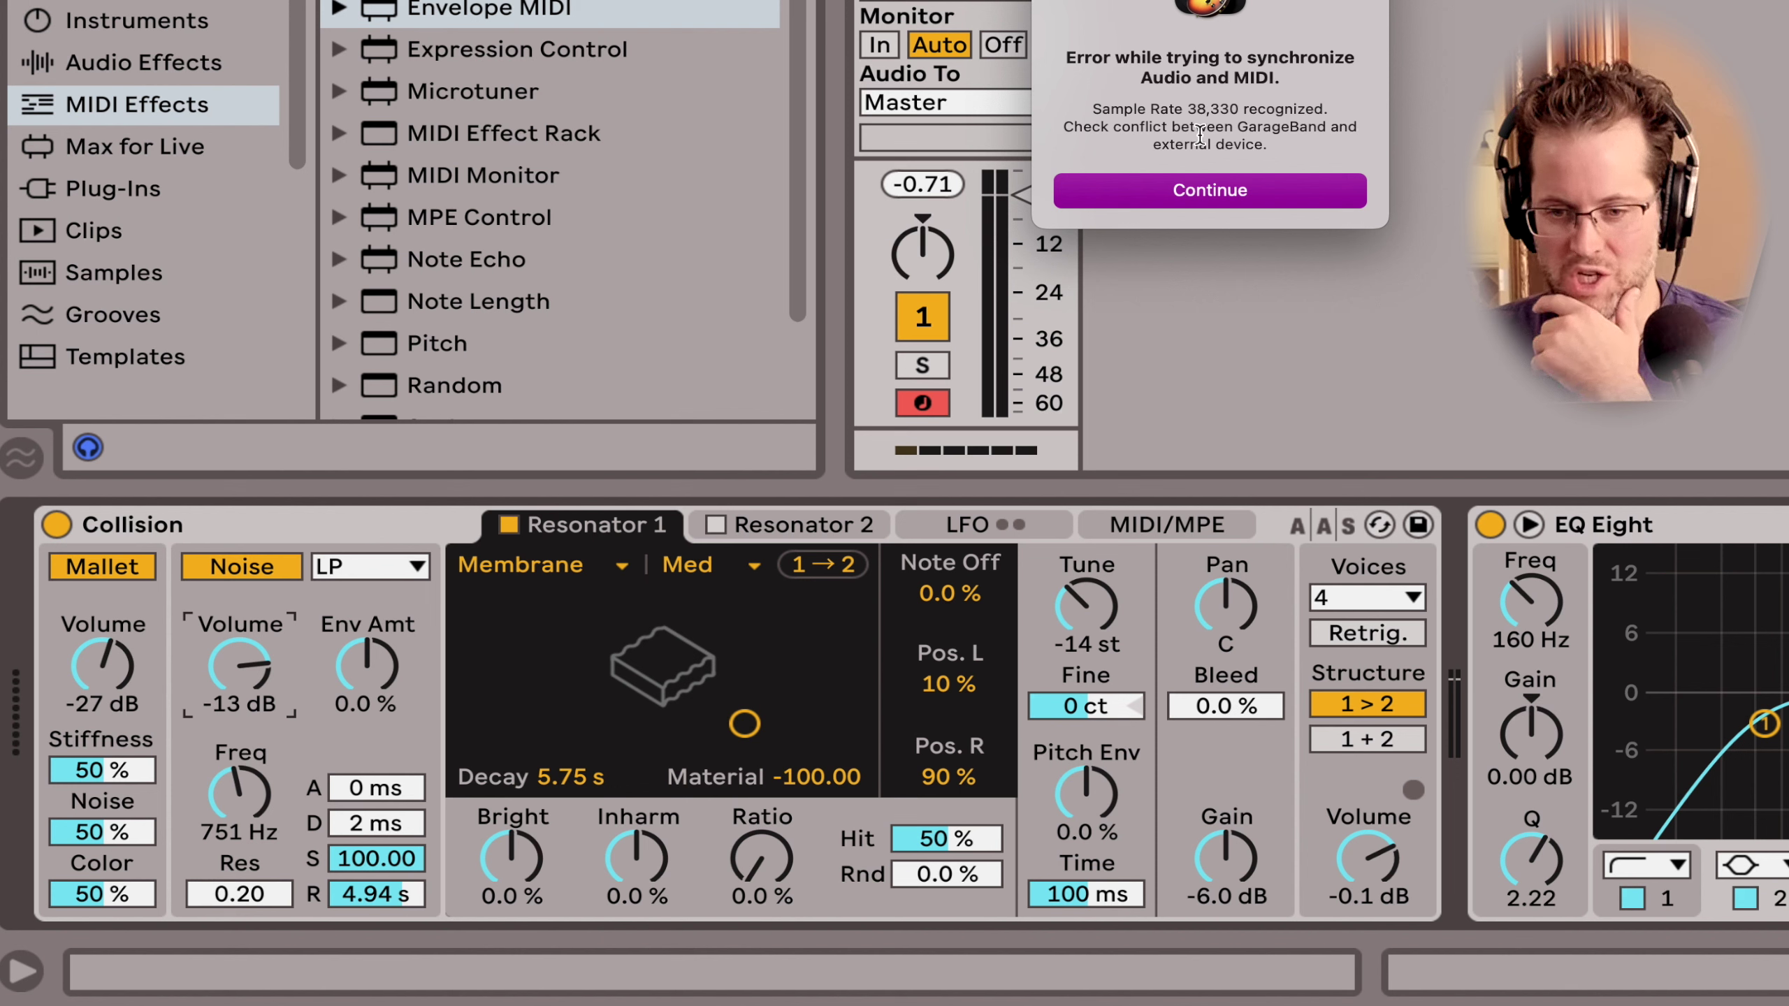
{"action": "left_click", "coordinate": [1277, 199]}
Step: Bring the GarageBand project window forward from its Dock icon
{"action": "mouse_move", "coordinate": [8, 149]}
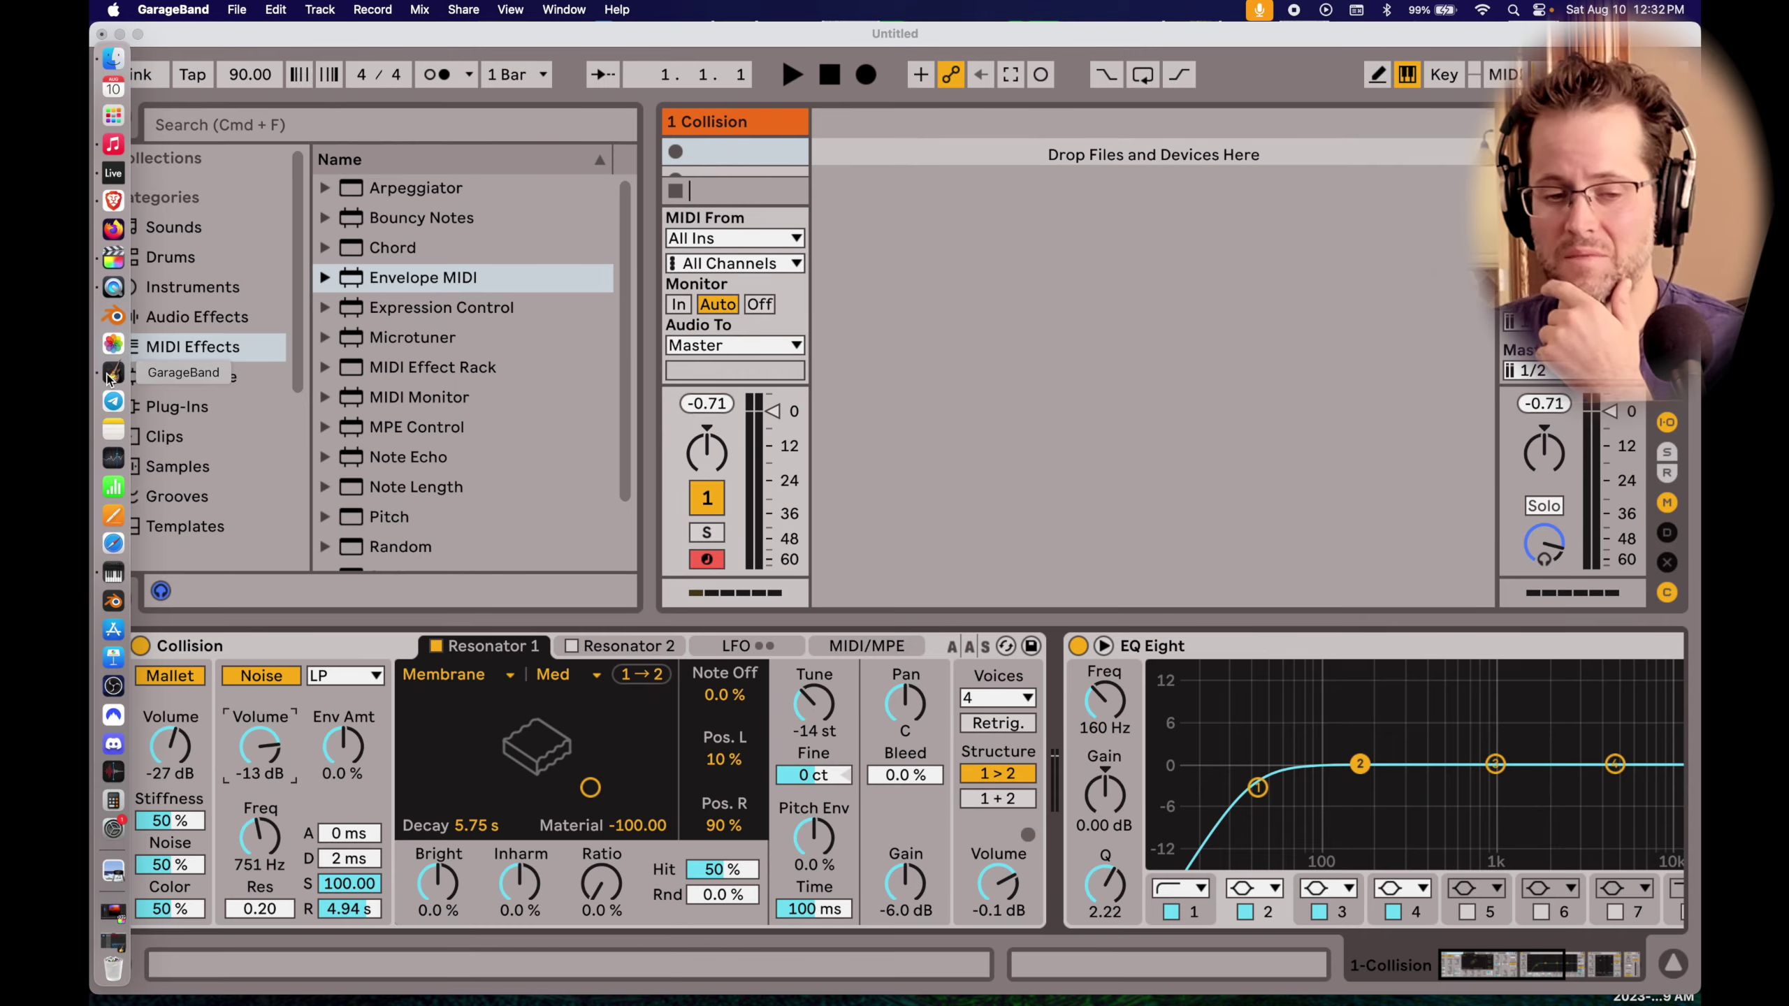
{"action": "left_click", "coordinate": [8, 149]}
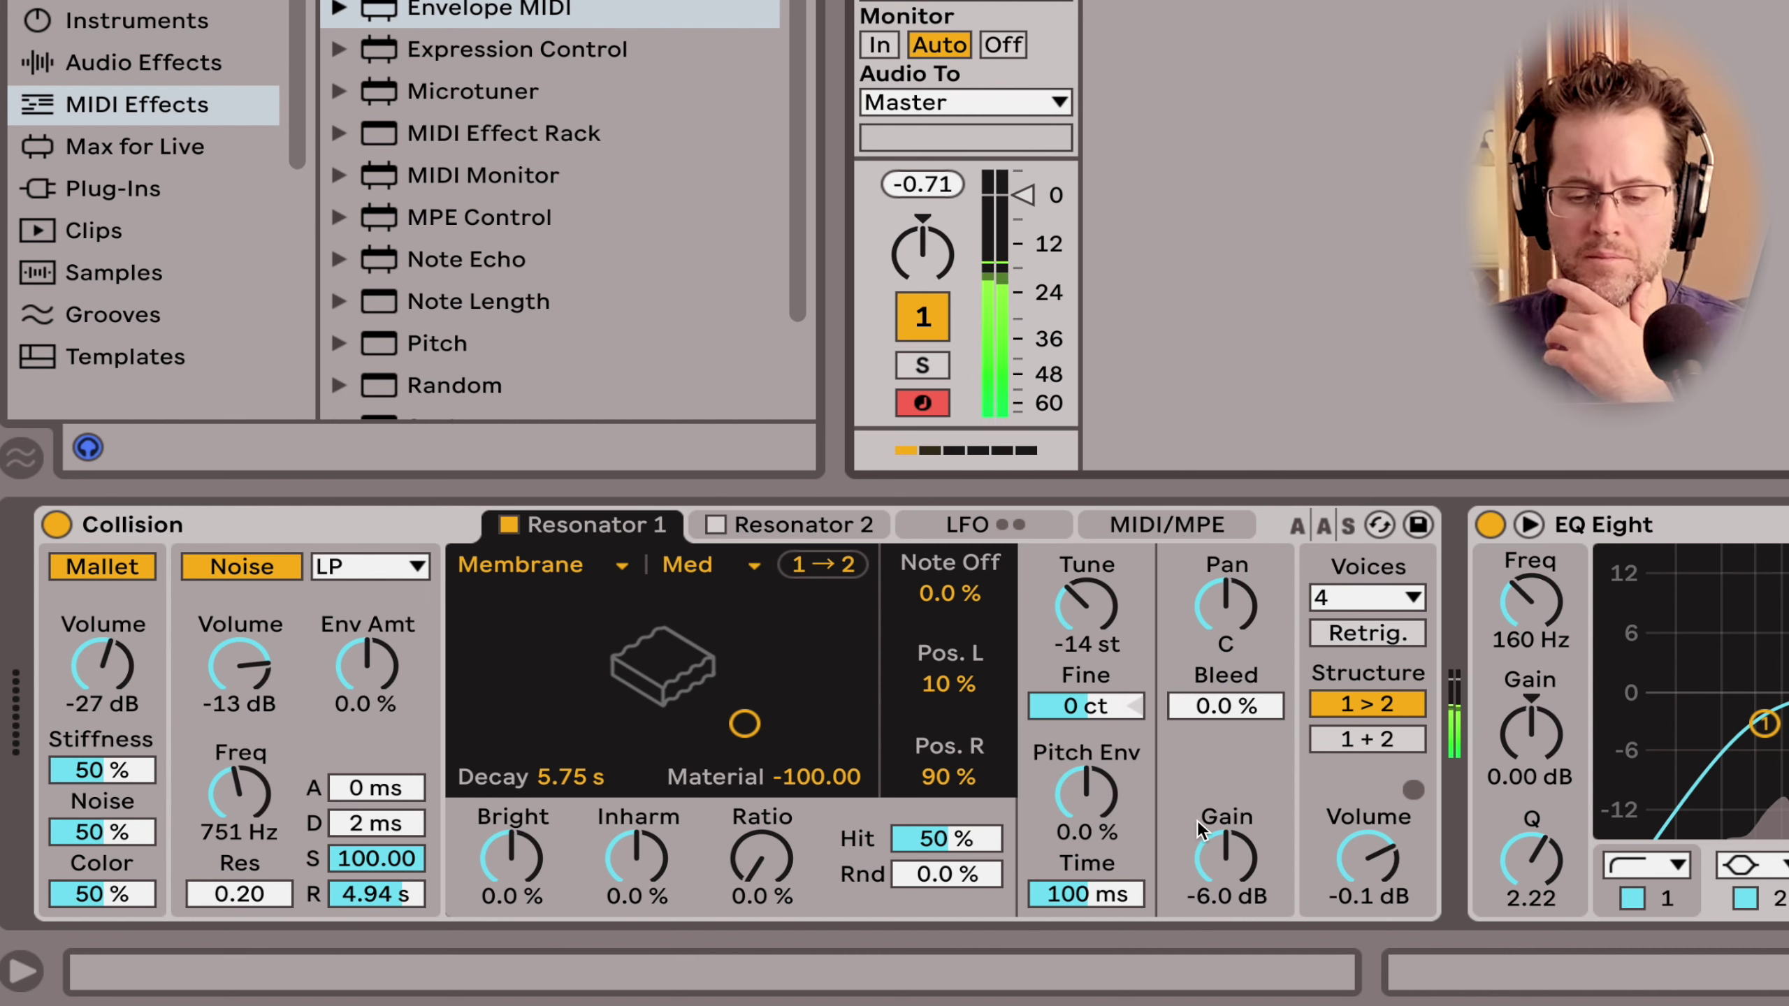
Step: Change Resonator 1's model from Membrane to Plate, keeping -14 st and 5.75 s decay
{"action": "left_click", "coordinate": [620, 565]}
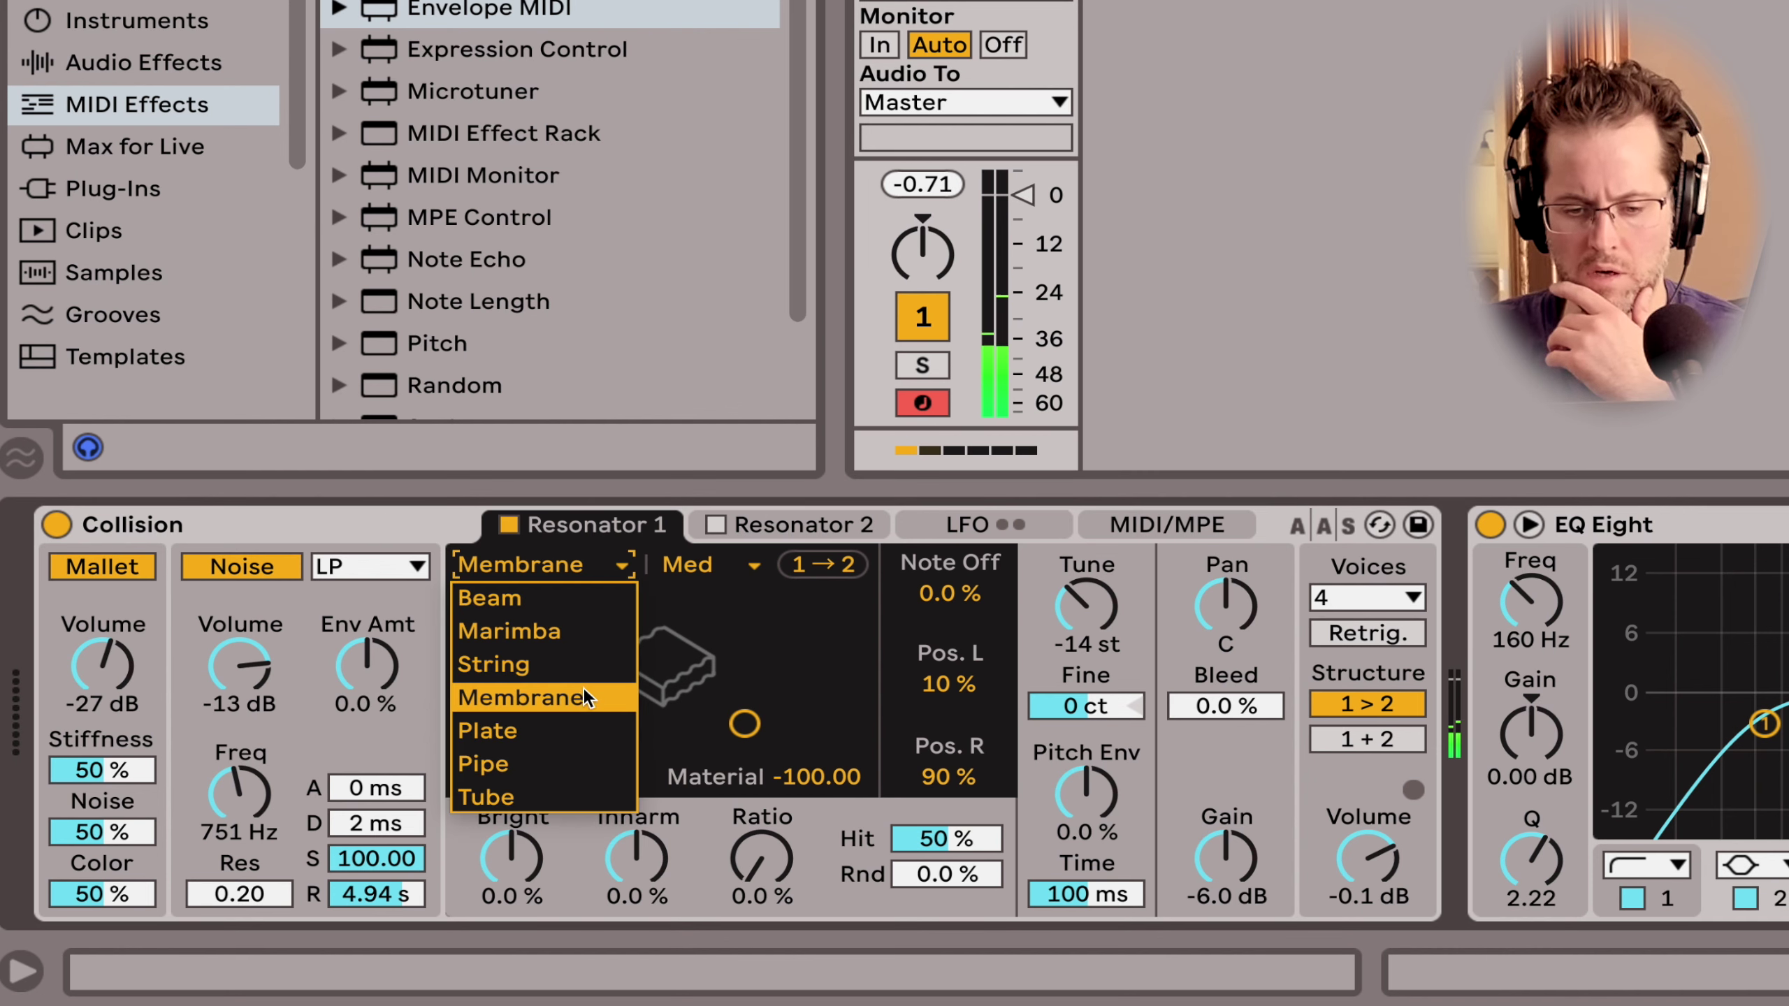
{"action": "left_click", "coordinate": [570, 717]}
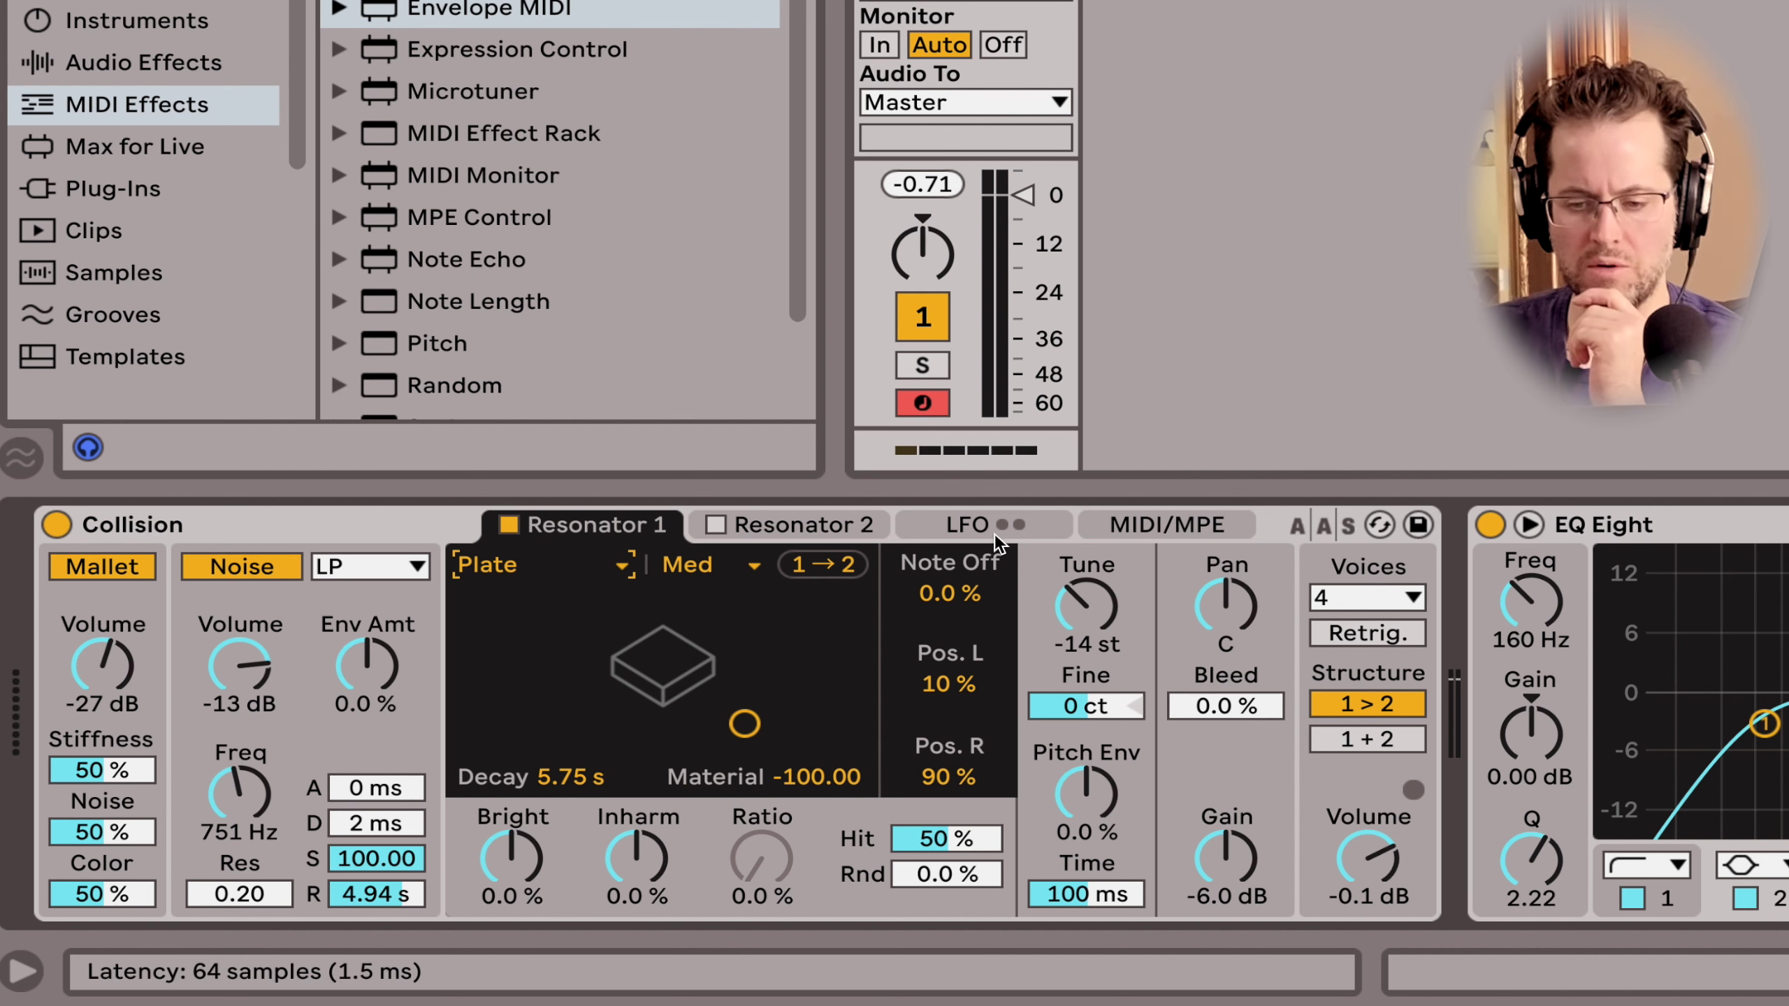
Step: Look through Collision's MIDI/MPE, LFO and Resonator 2 pages
{"action": "left_click", "coordinate": [1125, 536]}
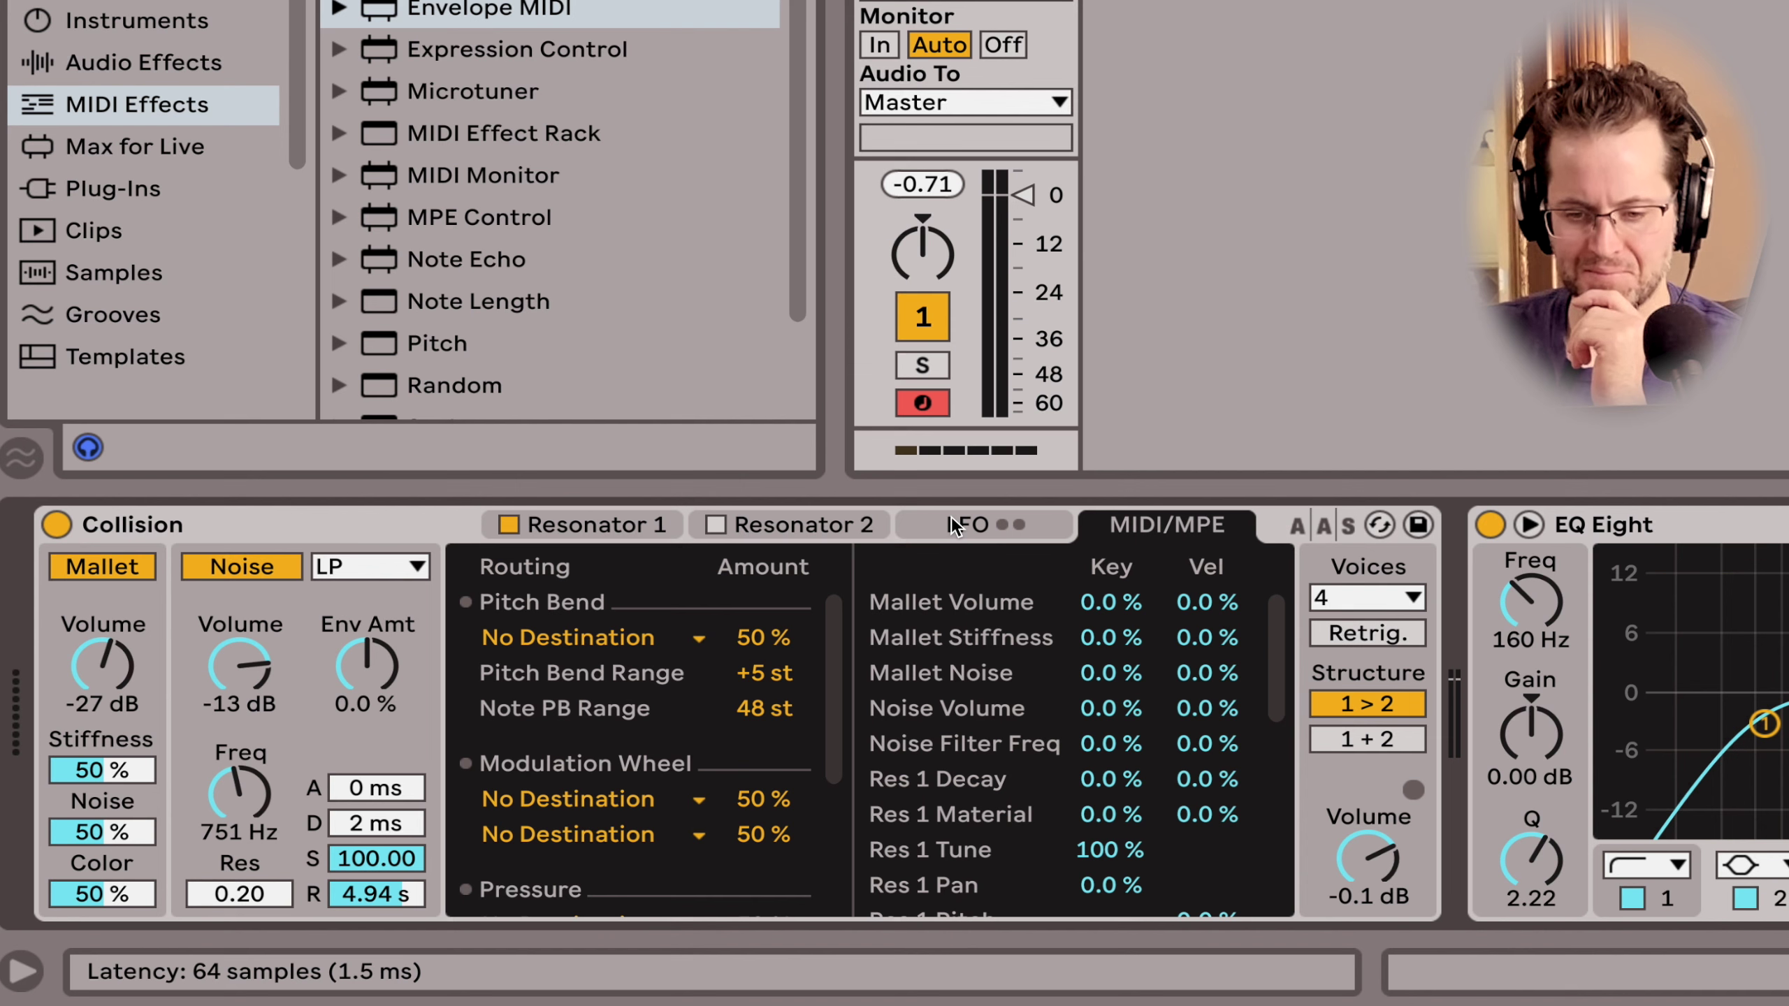
{"action": "left_click", "coordinate": [952, 520]}
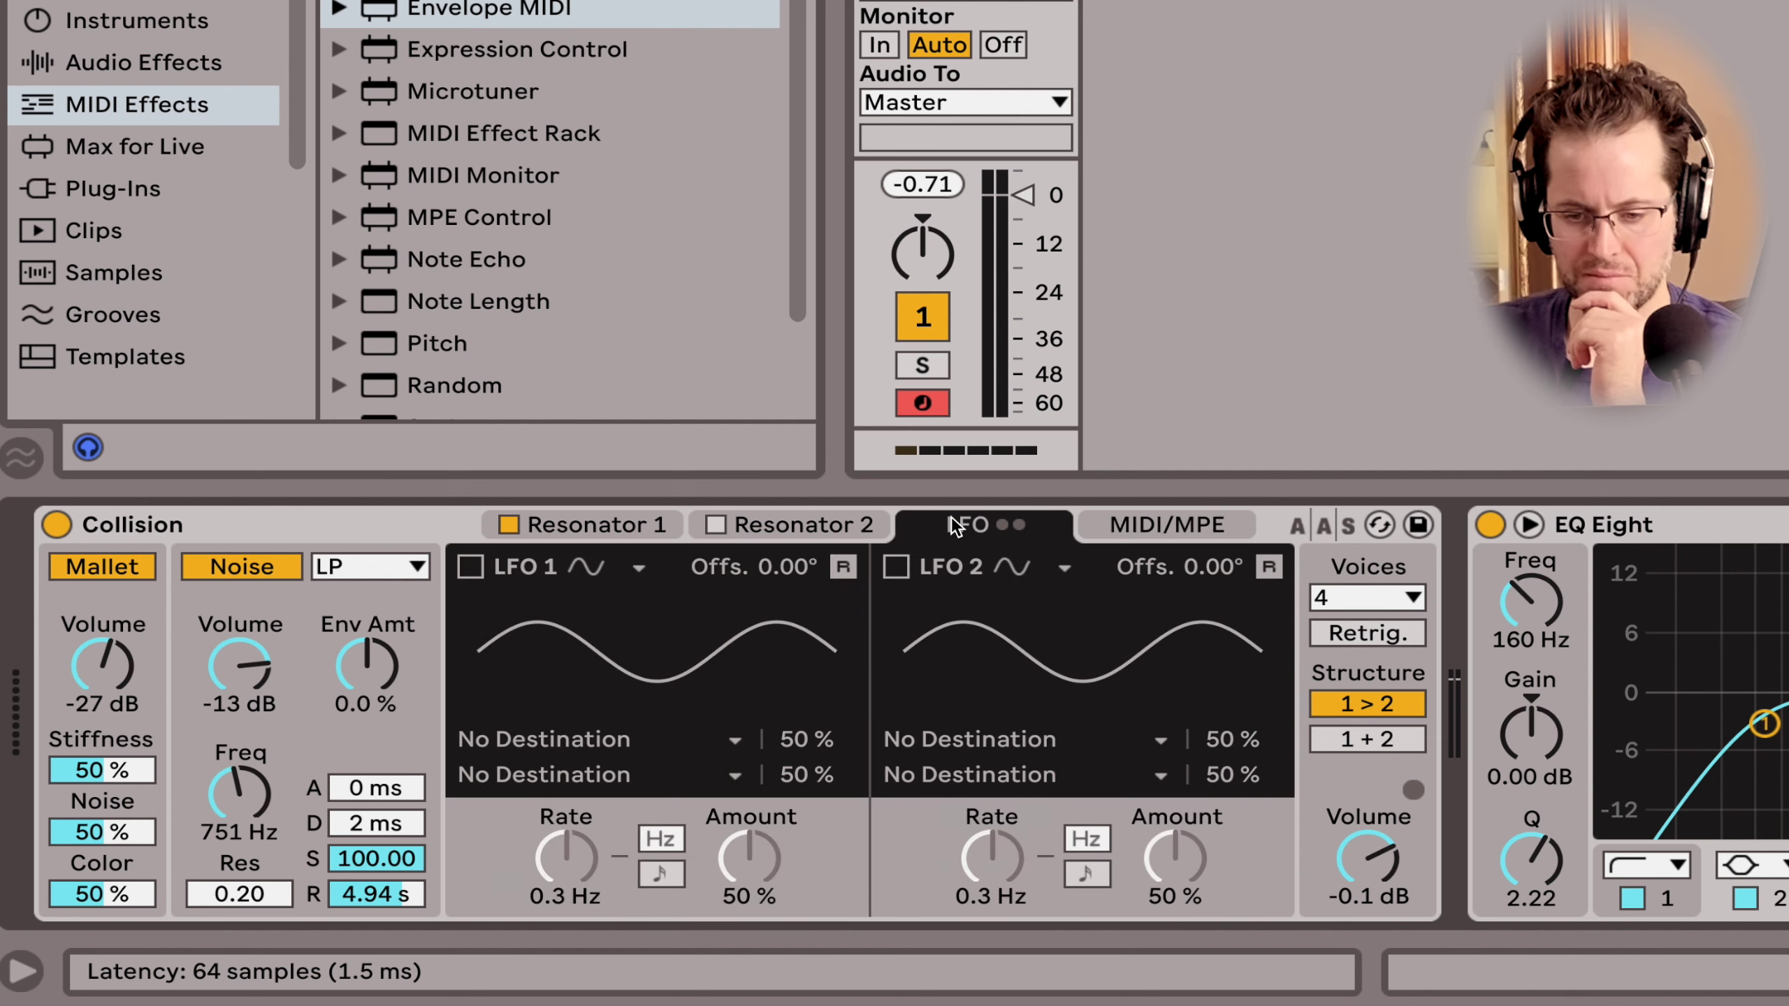
{"action": "left_click", "coordinate": [834, 521]}
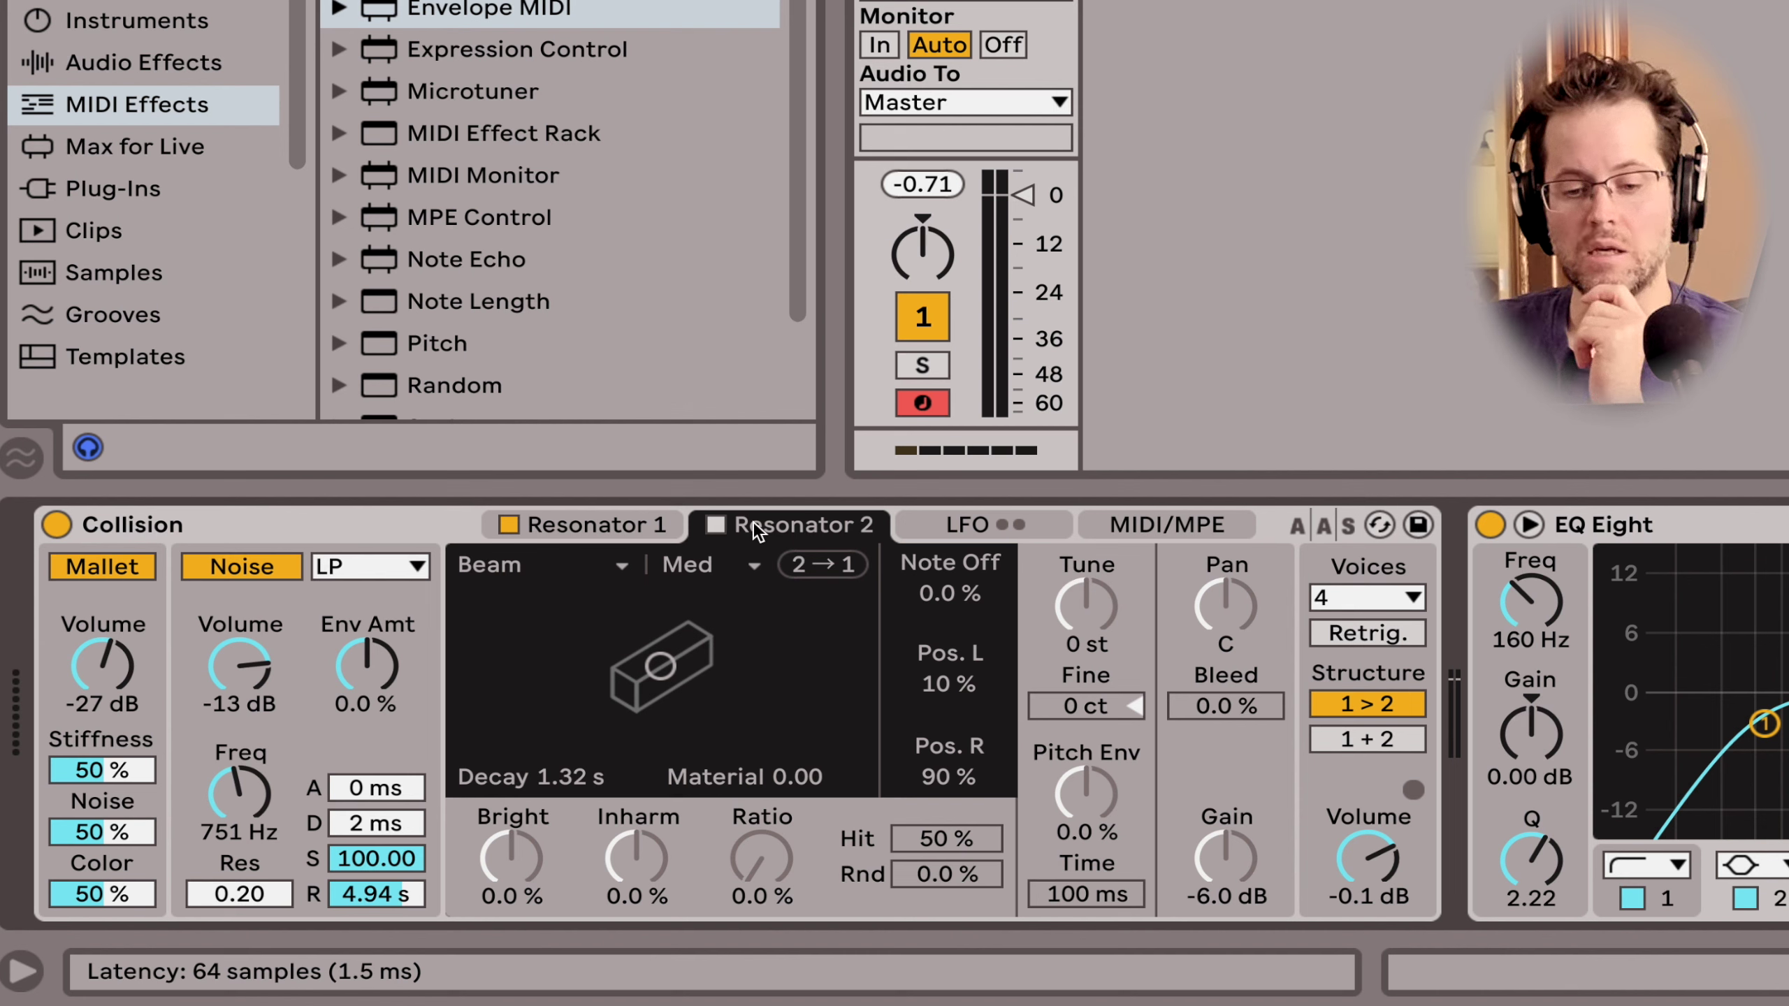
Step: Change Resonator 1's model from Plate to Marimba
{"action": "left_click", "coordinate": [615, 528]}
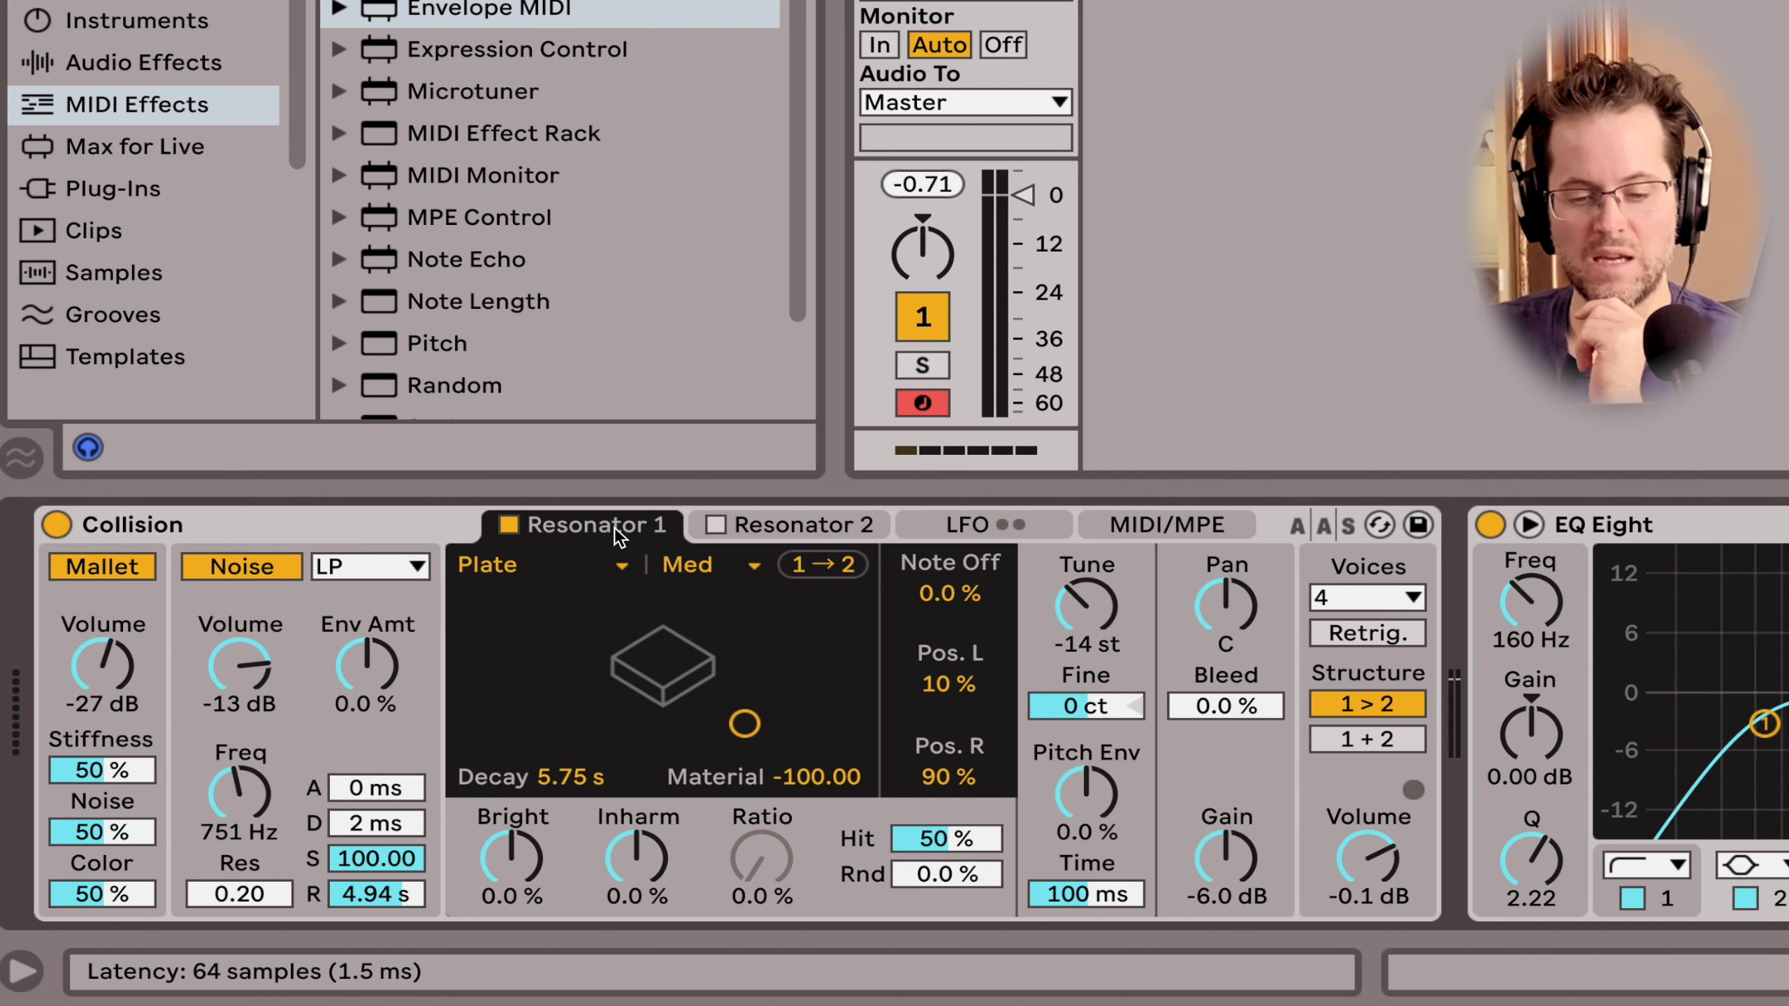
{"action": "left_click", "coordinate": [597, 555]}
{"action": "left_click", "coordinate": [569, 631]}
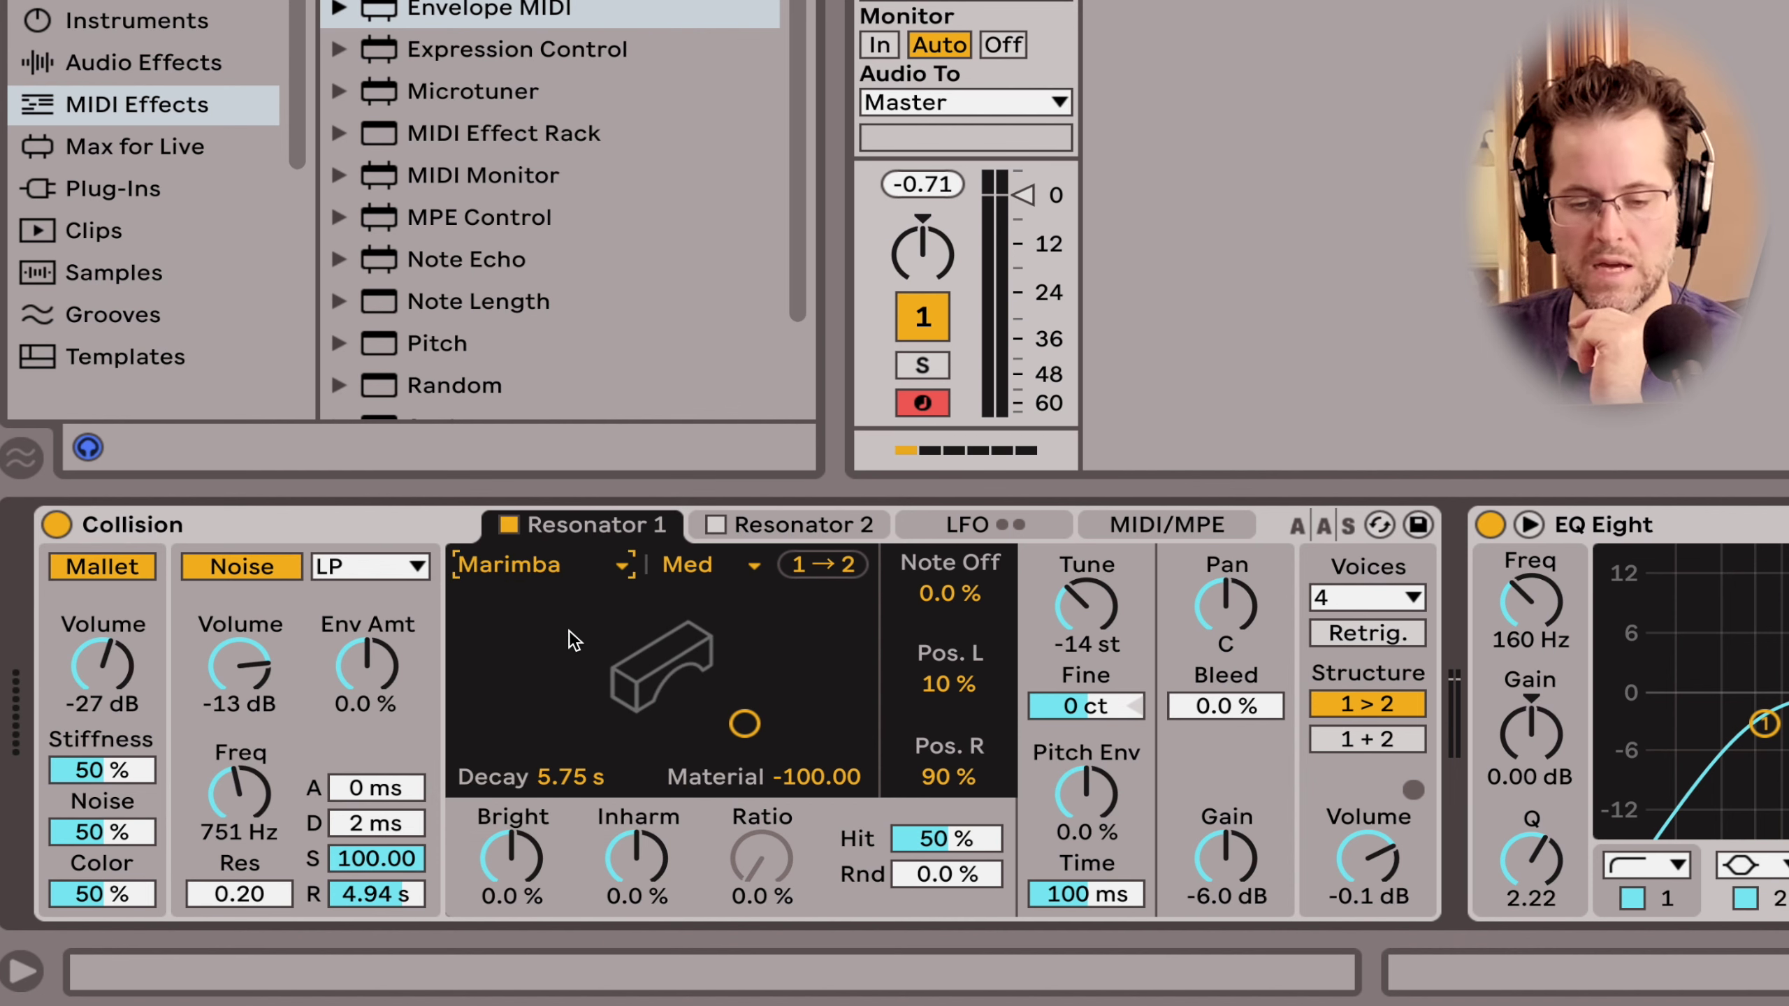
Step: Enable Resonator 2 and change its type from Beam to Pipe
{"action": "left_click", "coordinate": [770, 523]}
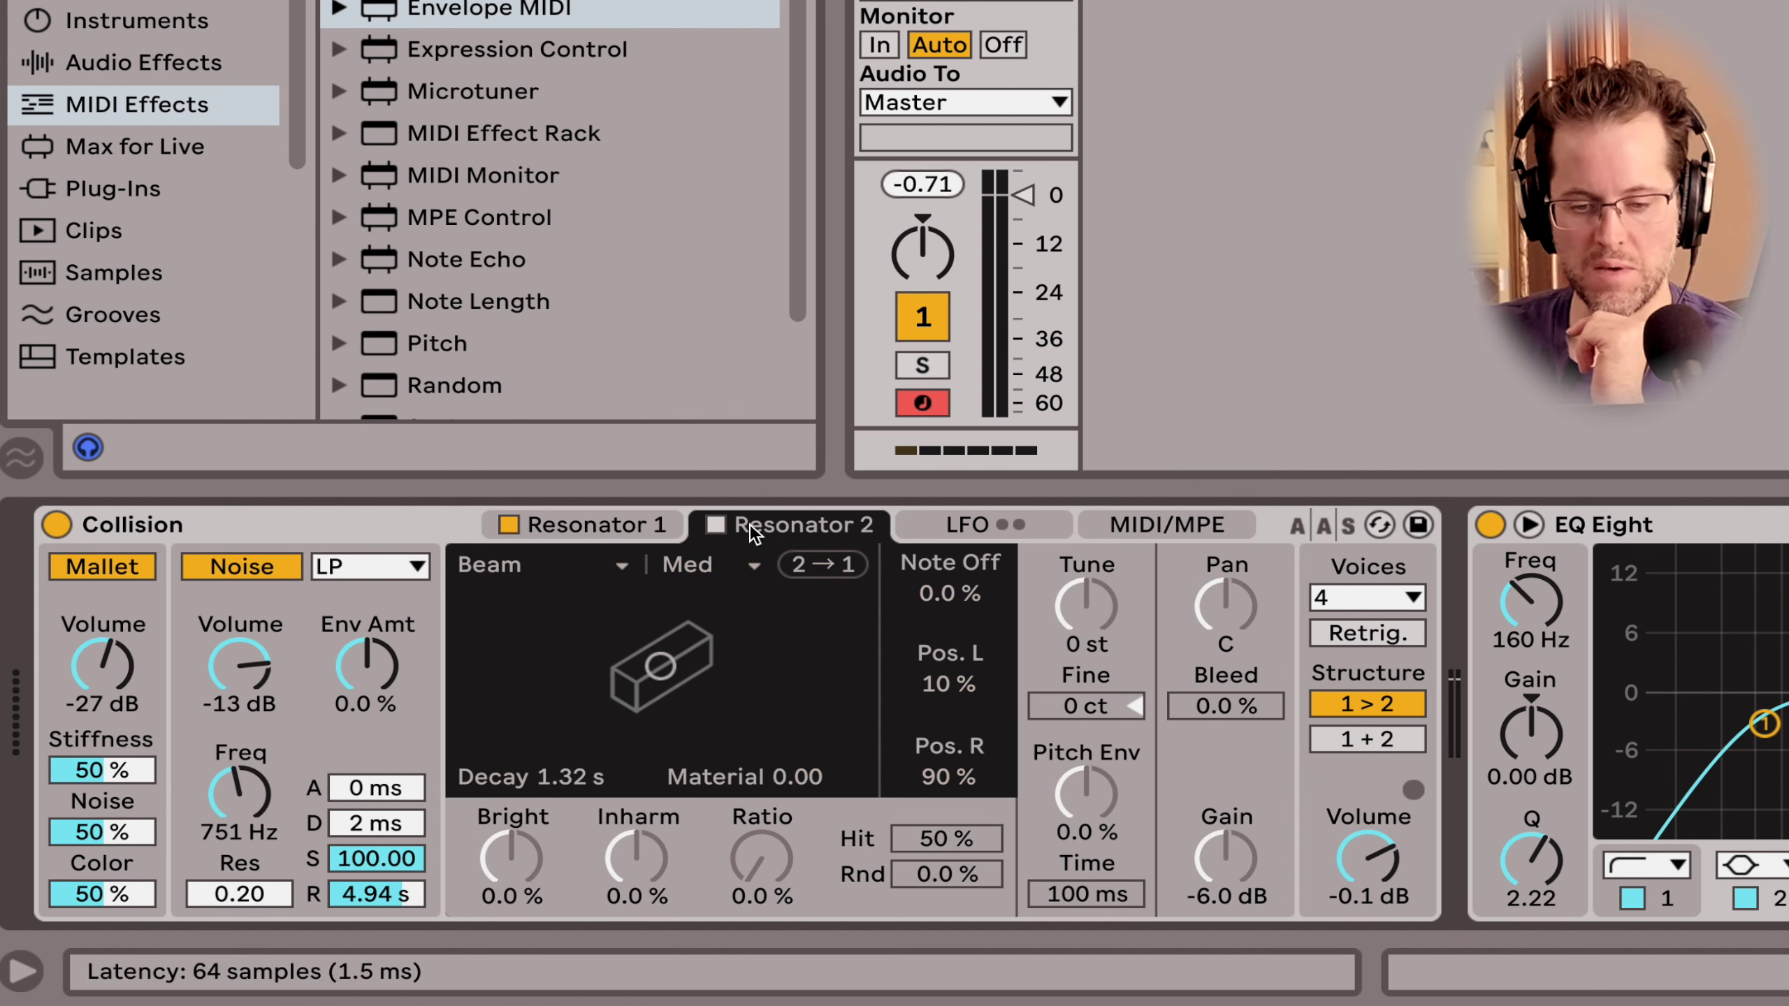
{"action": "left_click", "coordinate": [718, 525]}
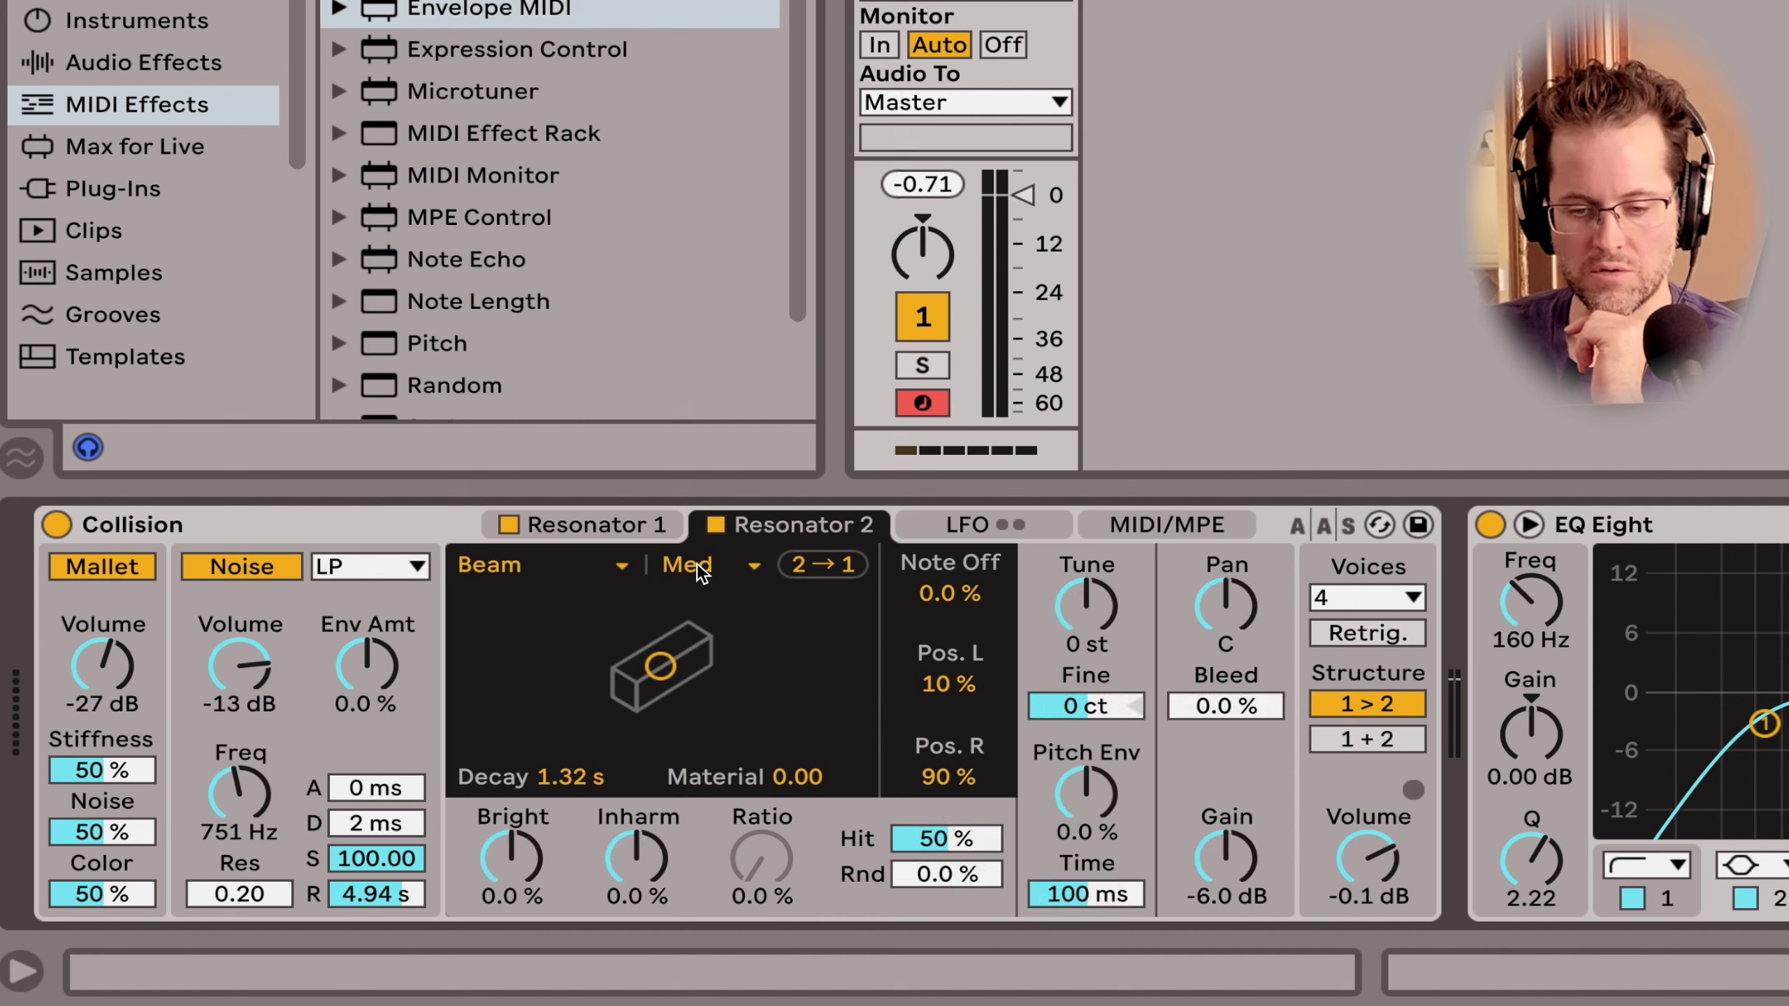
{"action": "left_click", "coordinate": [615, 558]}
{"action": "left_click", "coordinate": [575, 759]}
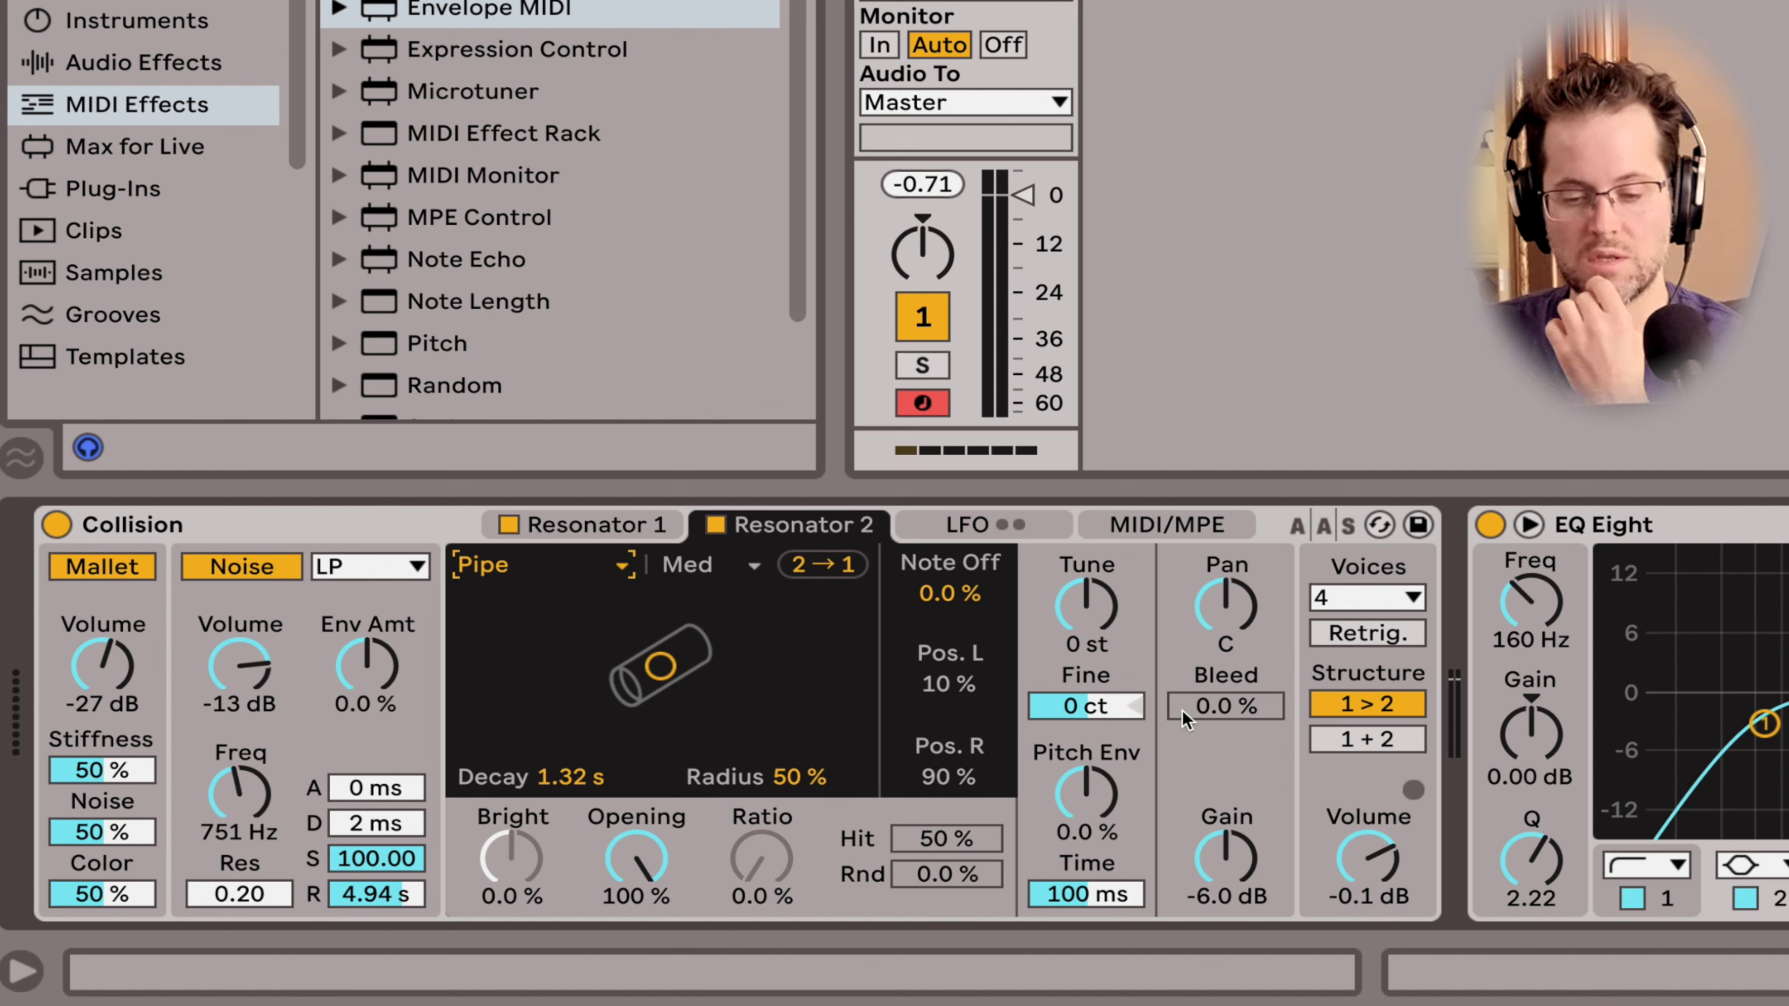
Step: Disable Resonator 2 and make Resonator 1 a Membrane with 9.93 s decay and Material -100
{"action": "left_click", "coordinate": [716, 525]}
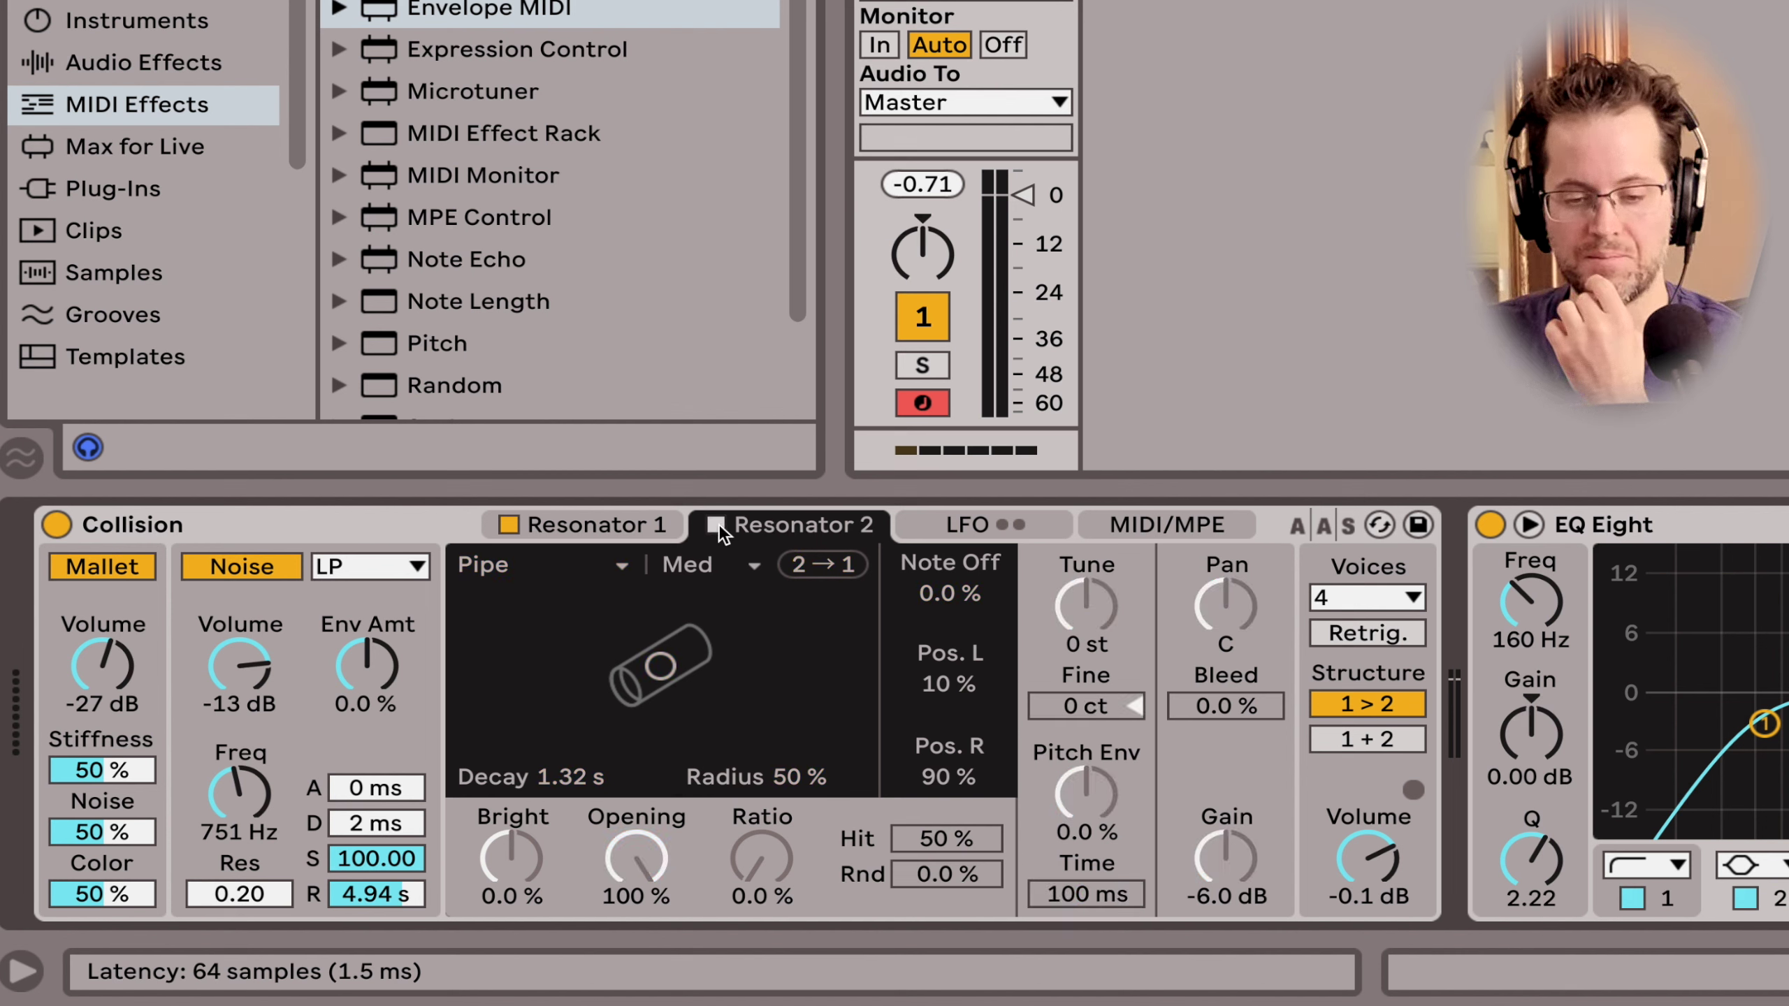
{"action": "left_click", "coordinate": [596, 519]}
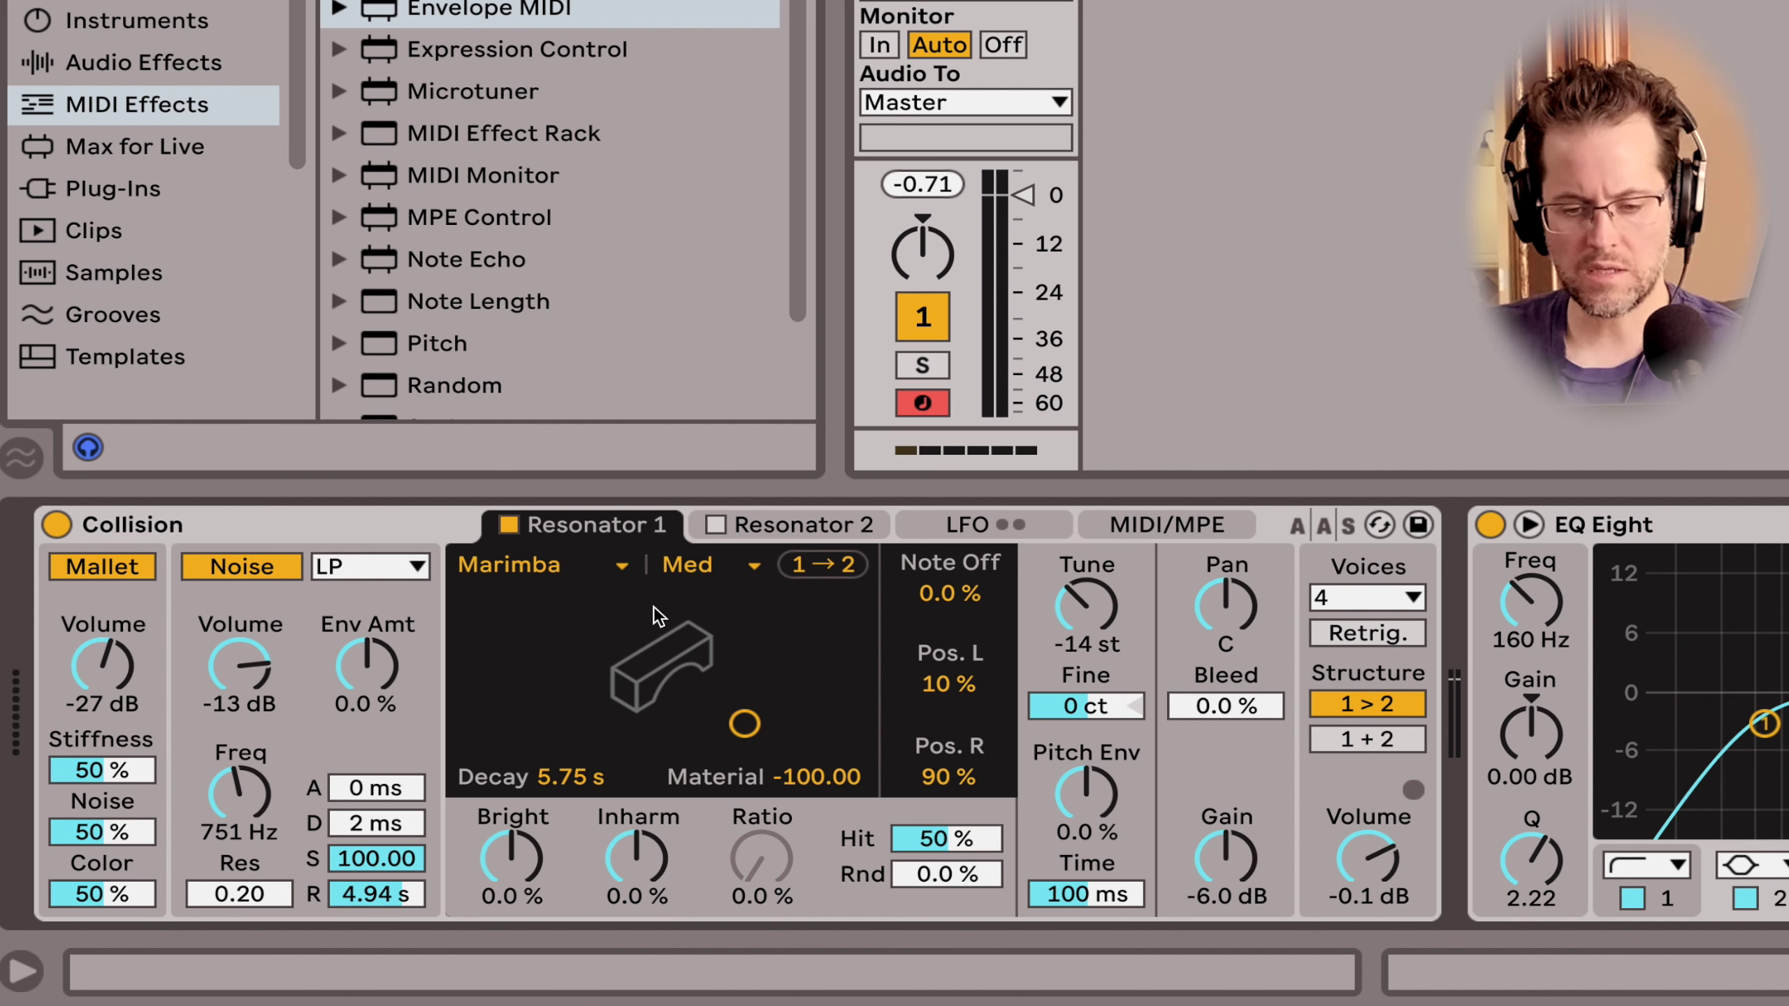
{"action": "left_click", "coordinate": [620, 567]}
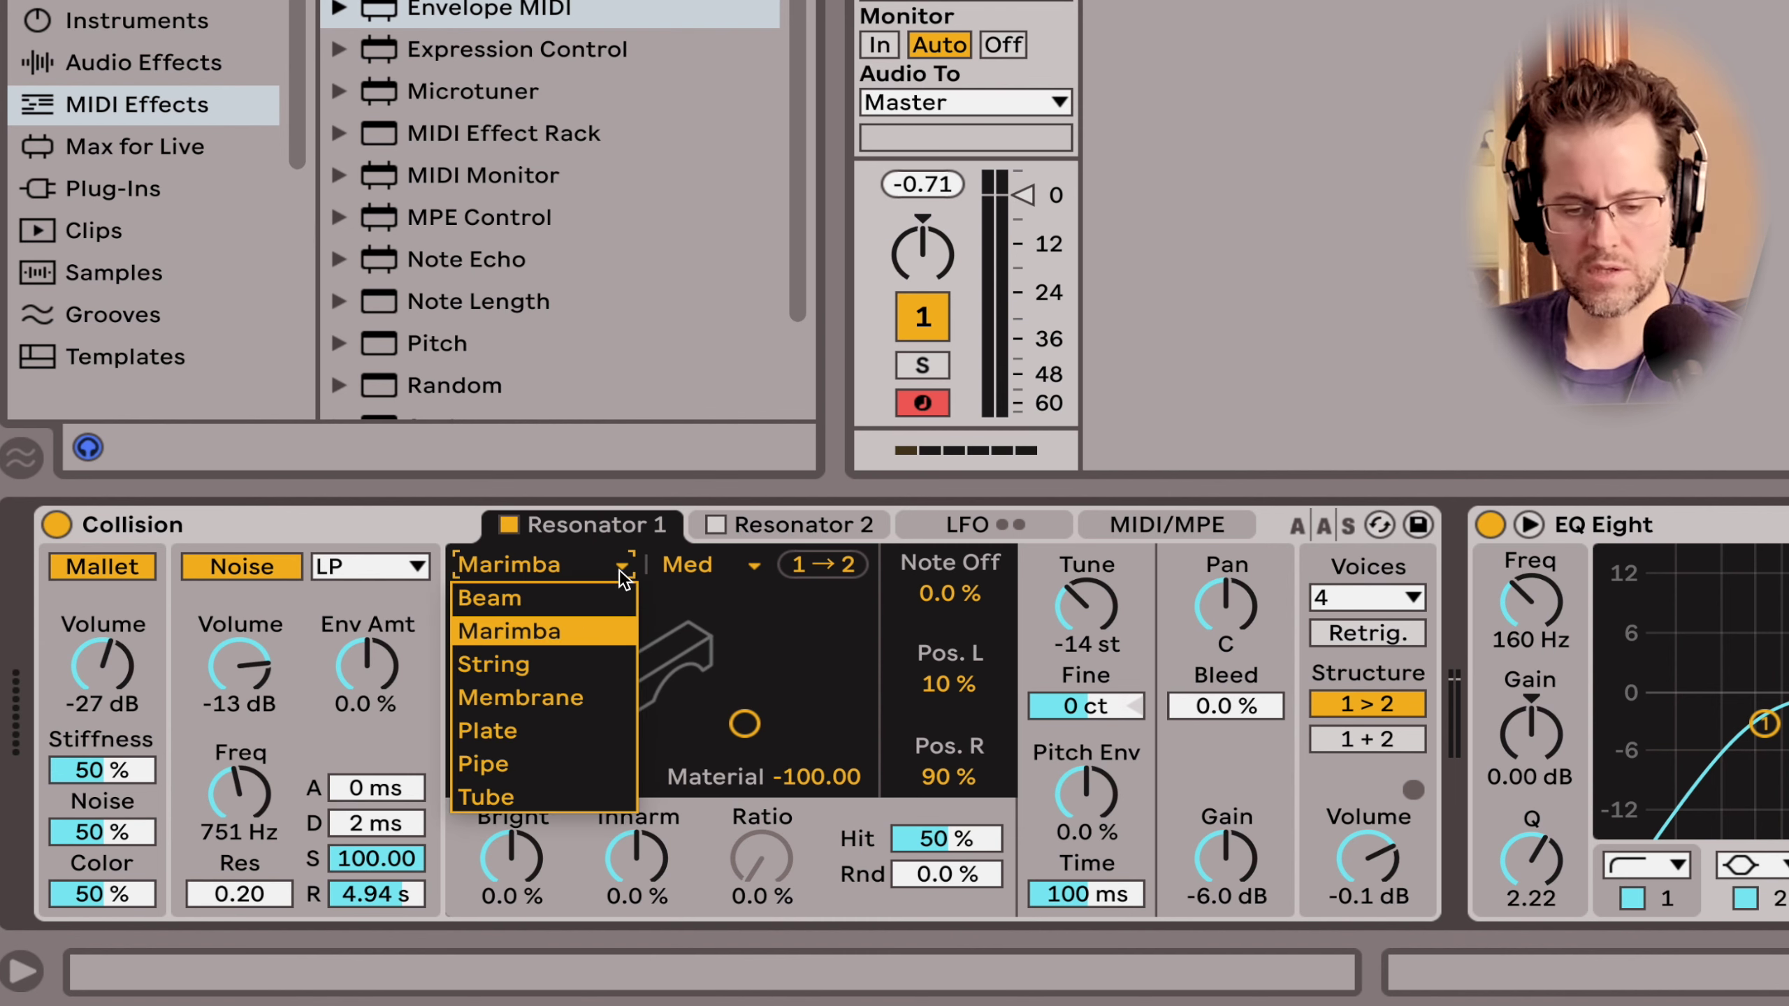
{"action": "left_click", "coordinate": [601, 701]}
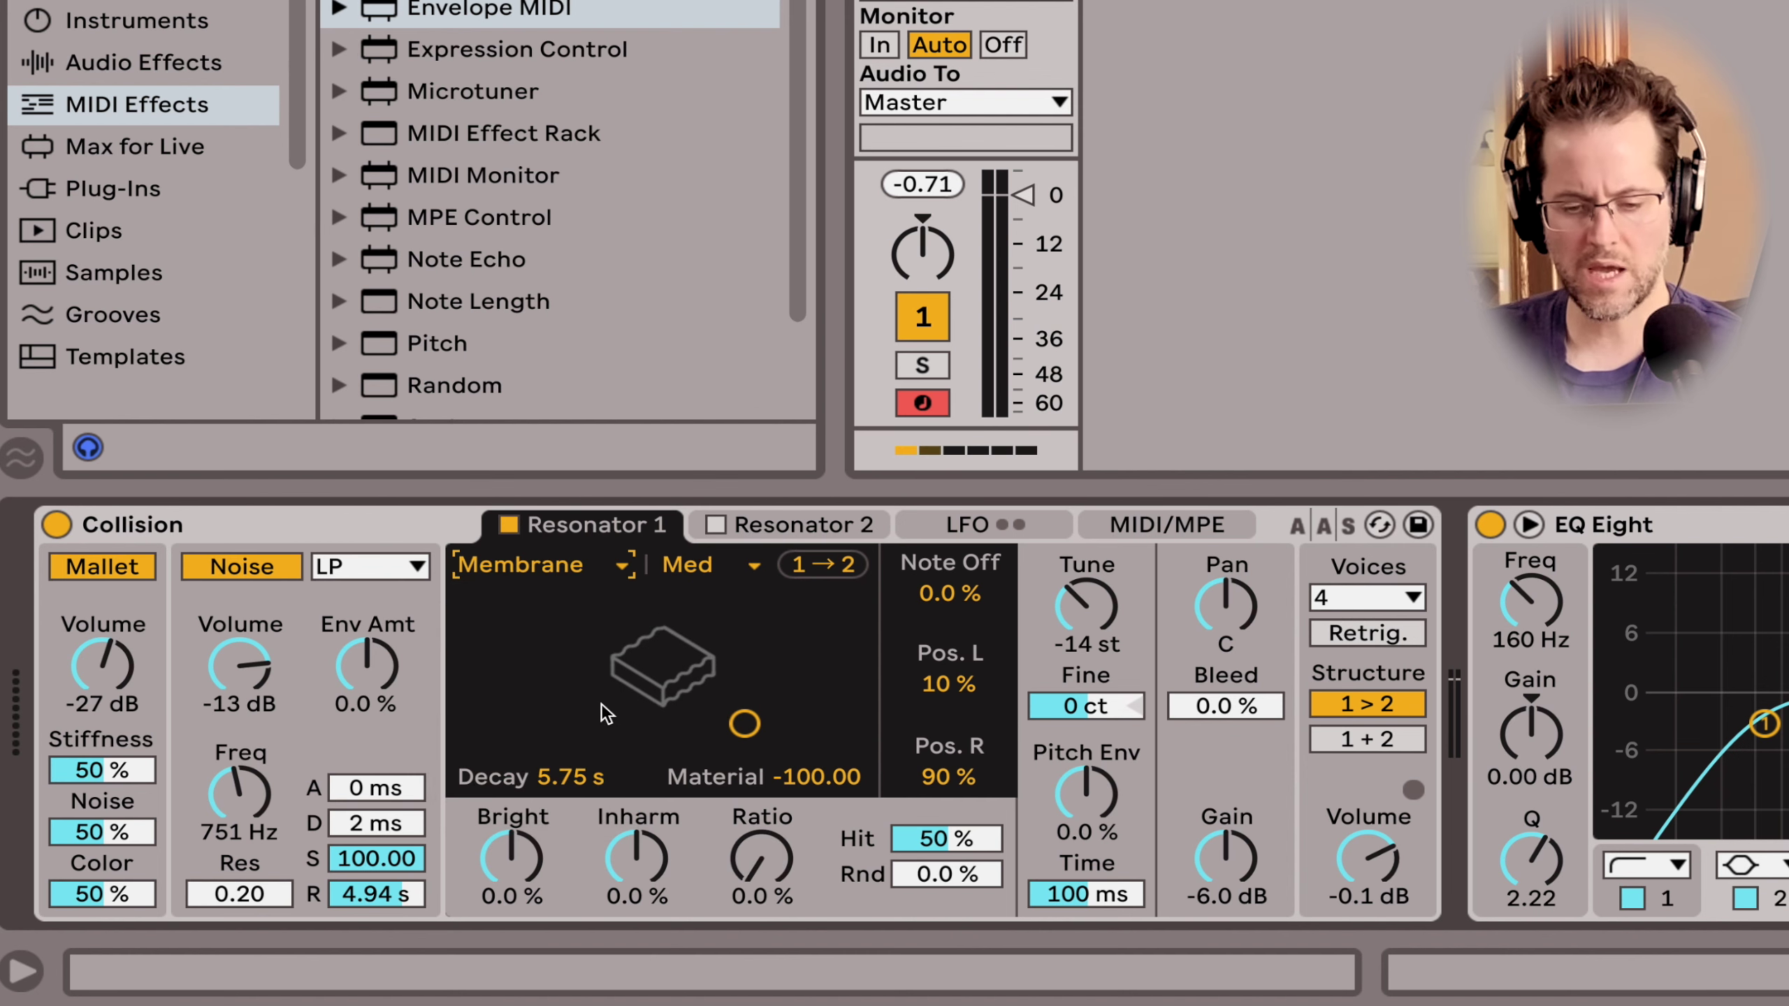
{"action": "left_click_drag", "start_coordinate": [744, 724], "coordinate": [791, 636]}
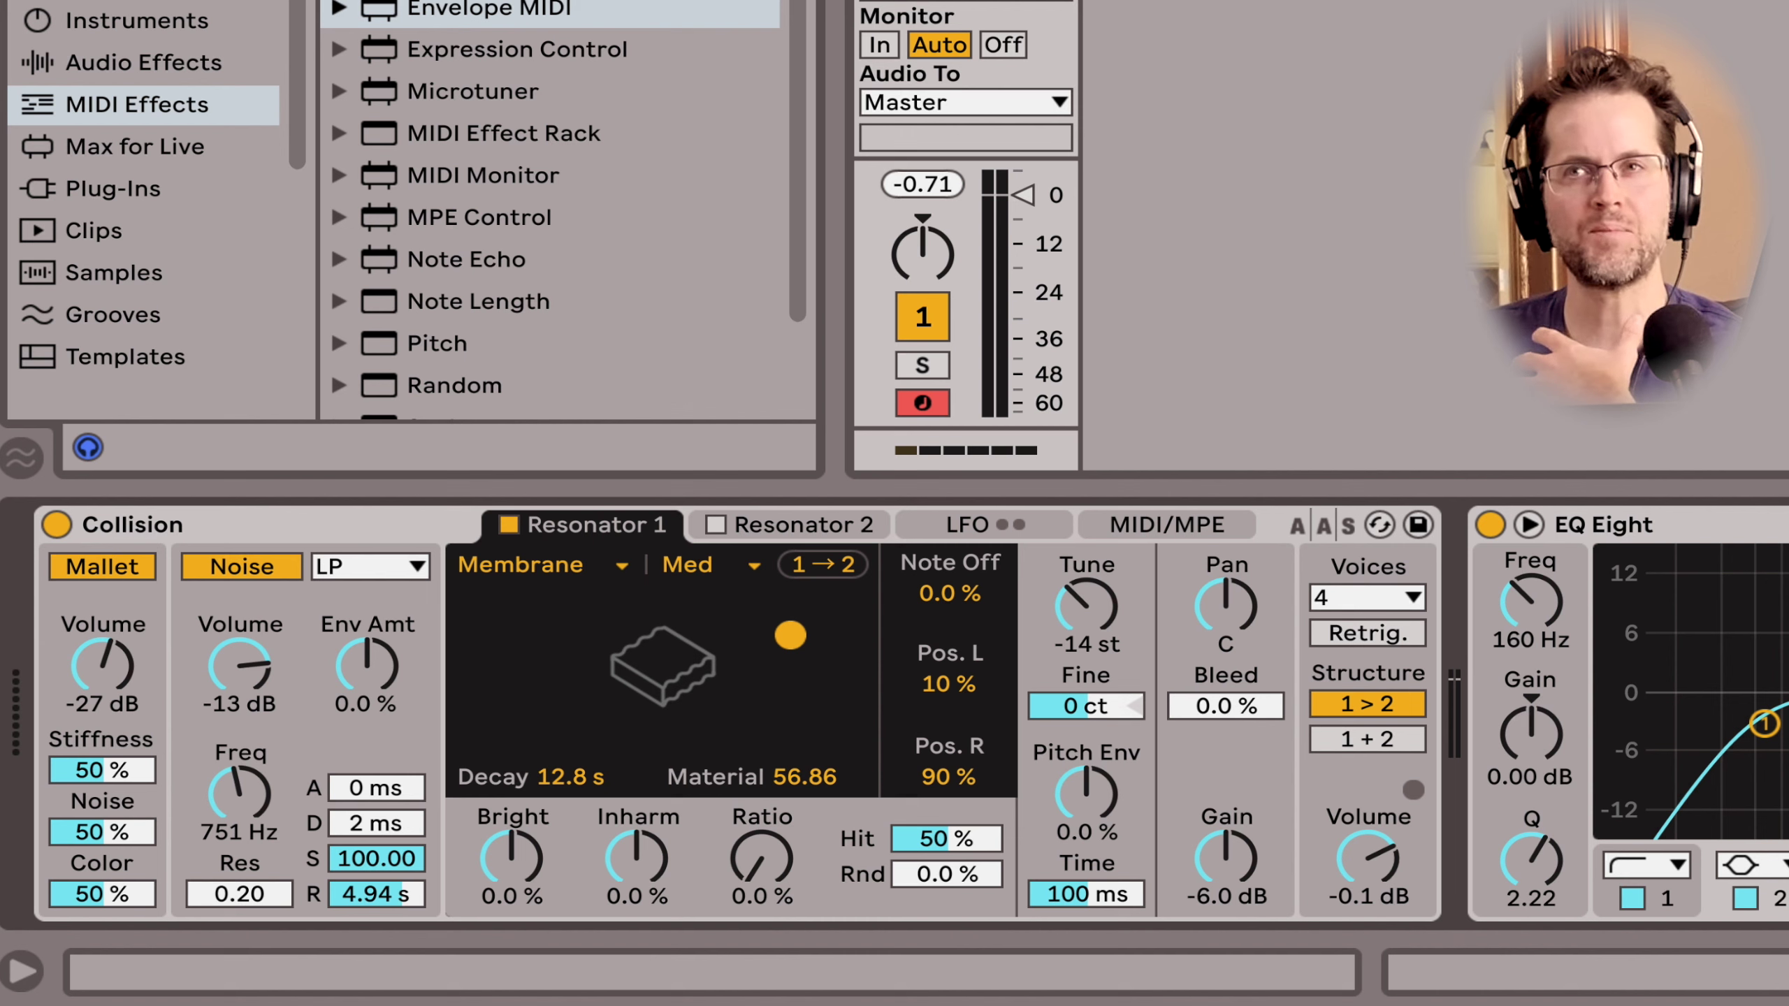
{"action": "left_click_drag", "start_coordinate": [791, 635], "coordinate": [776, 724]}
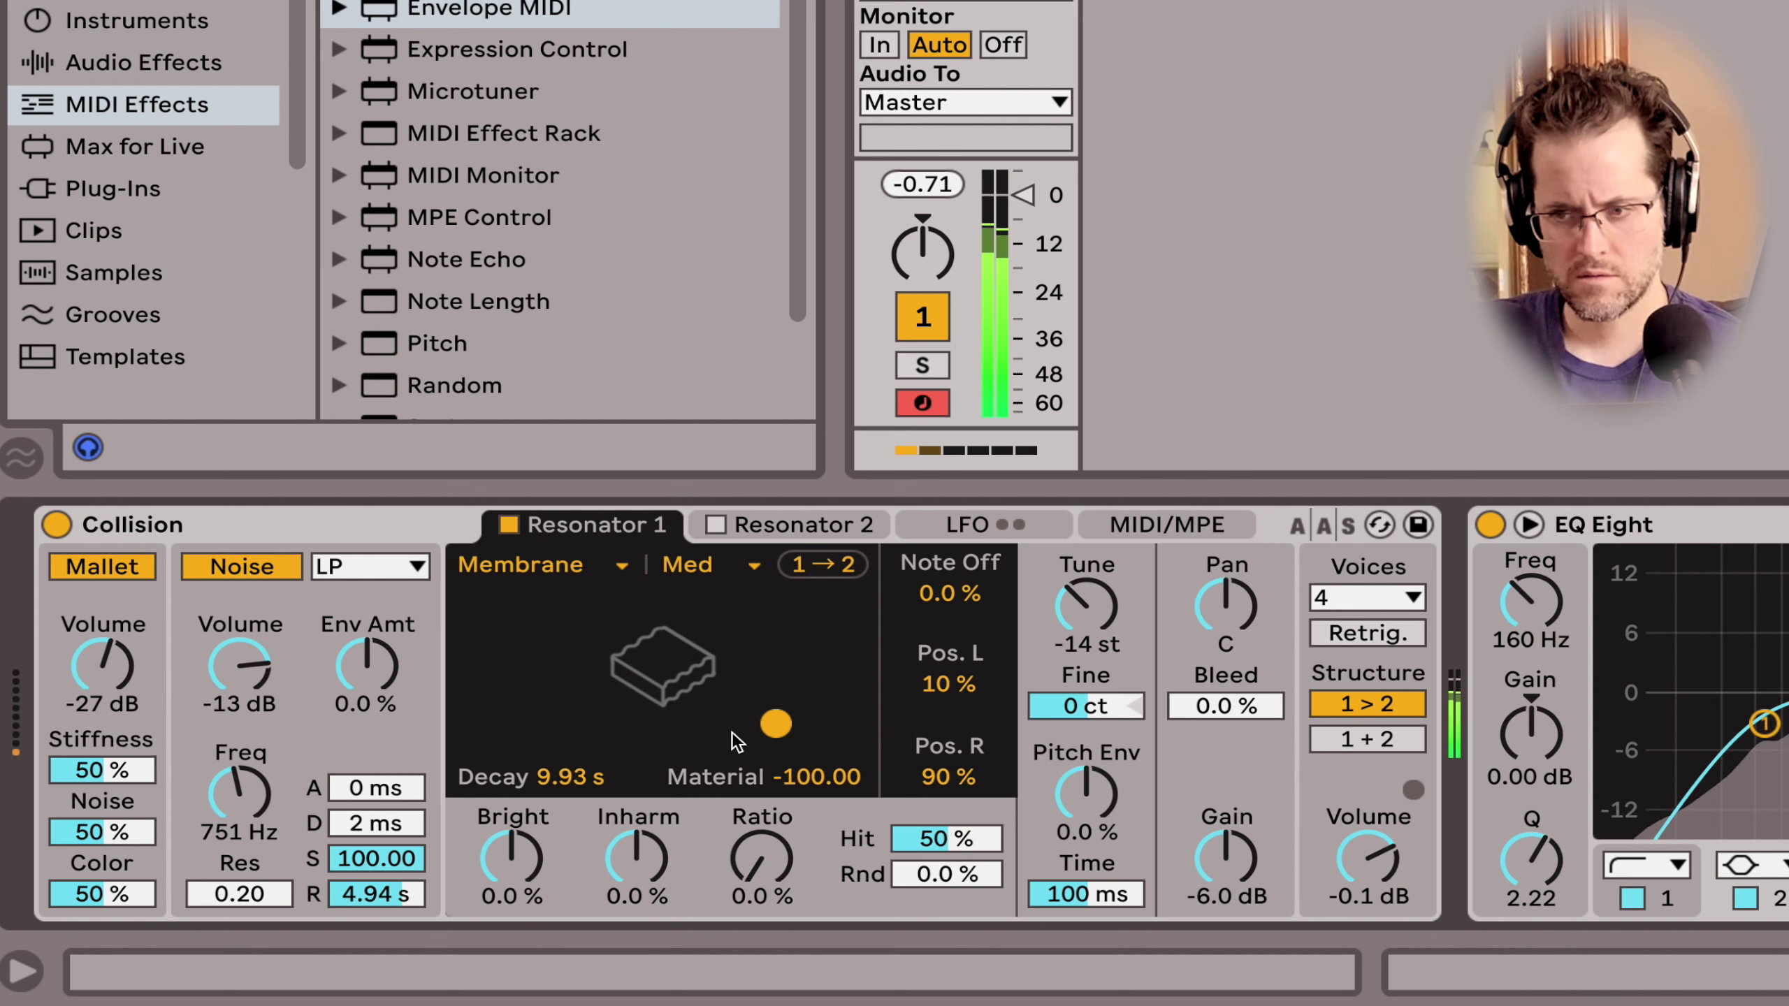
Step: Set Resonator 1 to the Plate model and lower its gain to -8.7 dB
{"action": "left_click", "coordinate": [582, 557]}
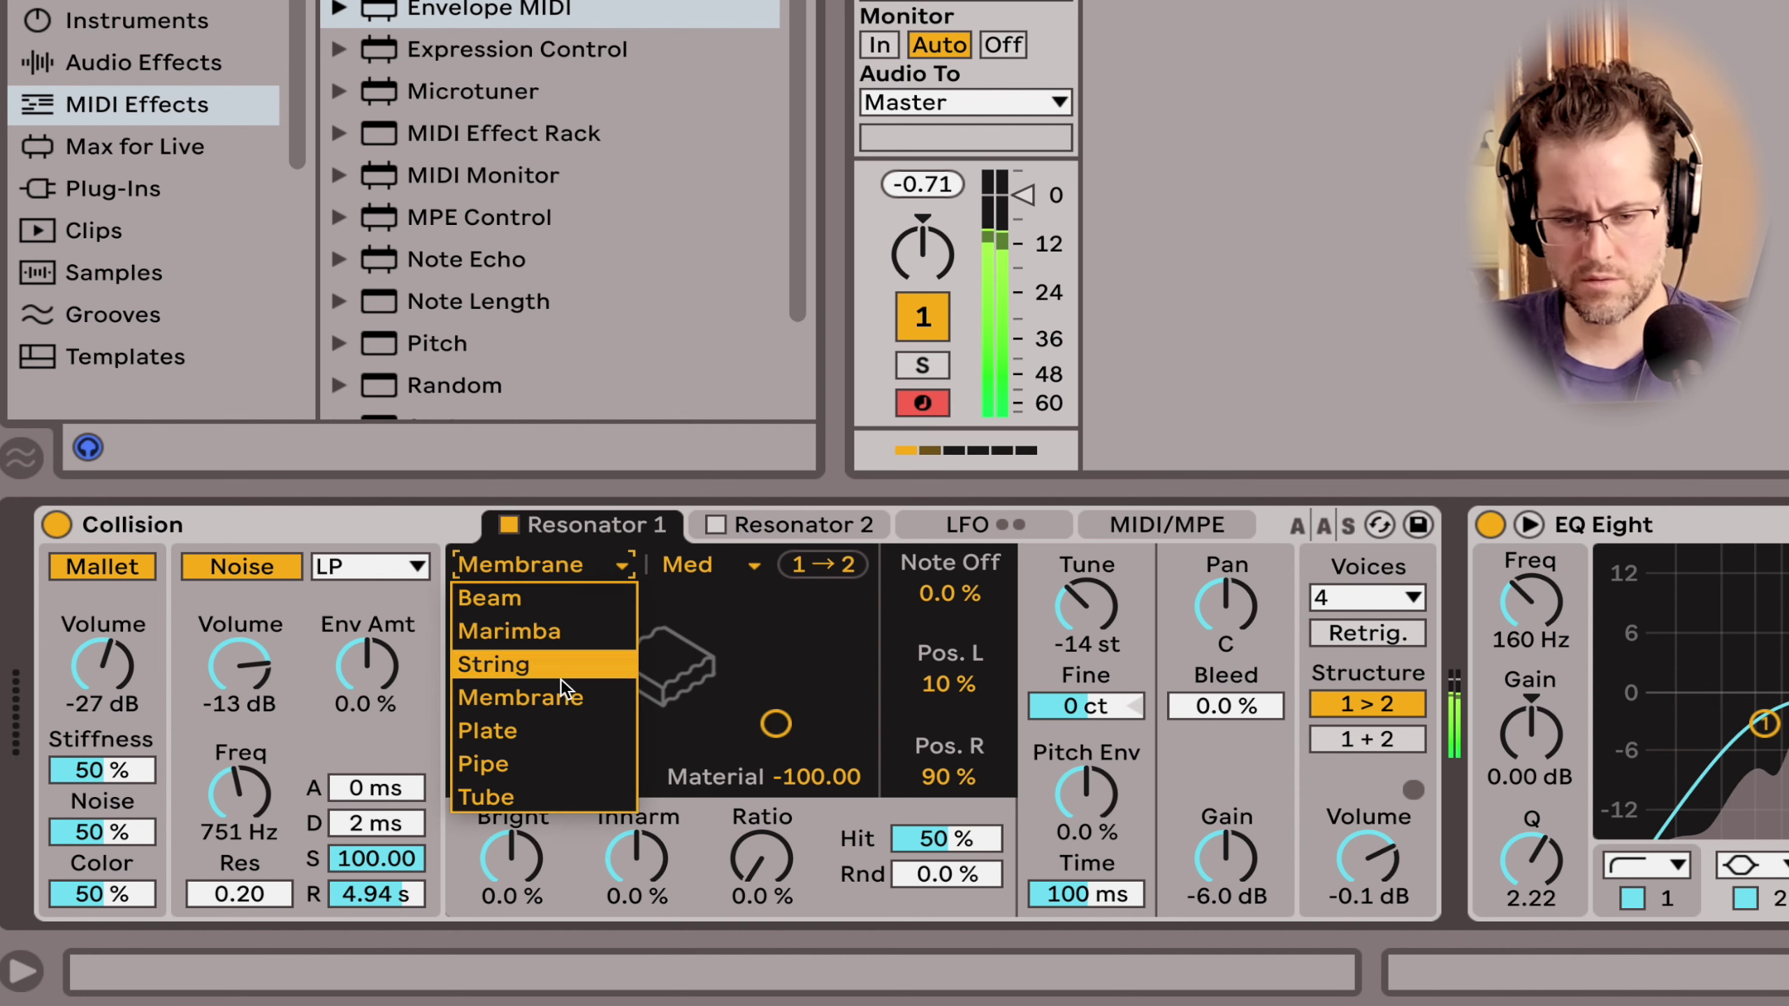
{"action": "left_click", "coordinate": [548, 730]}
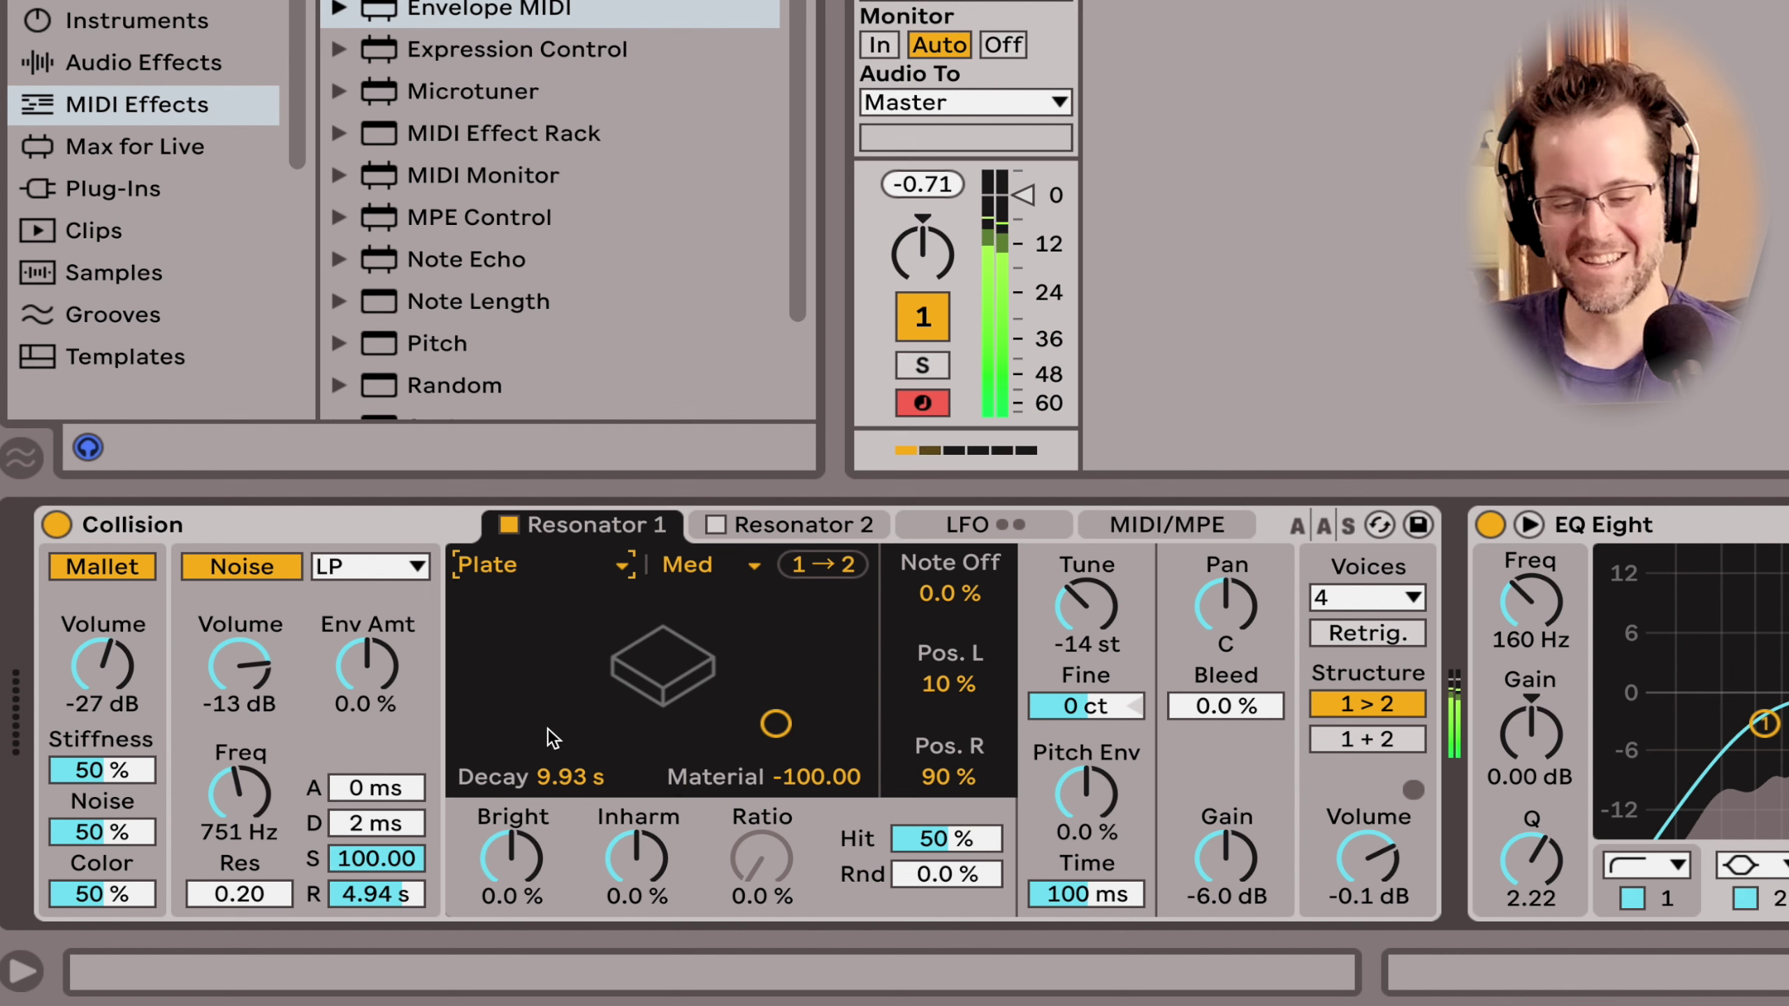
{"action": "left_click", "coordinate": [588, 565]}
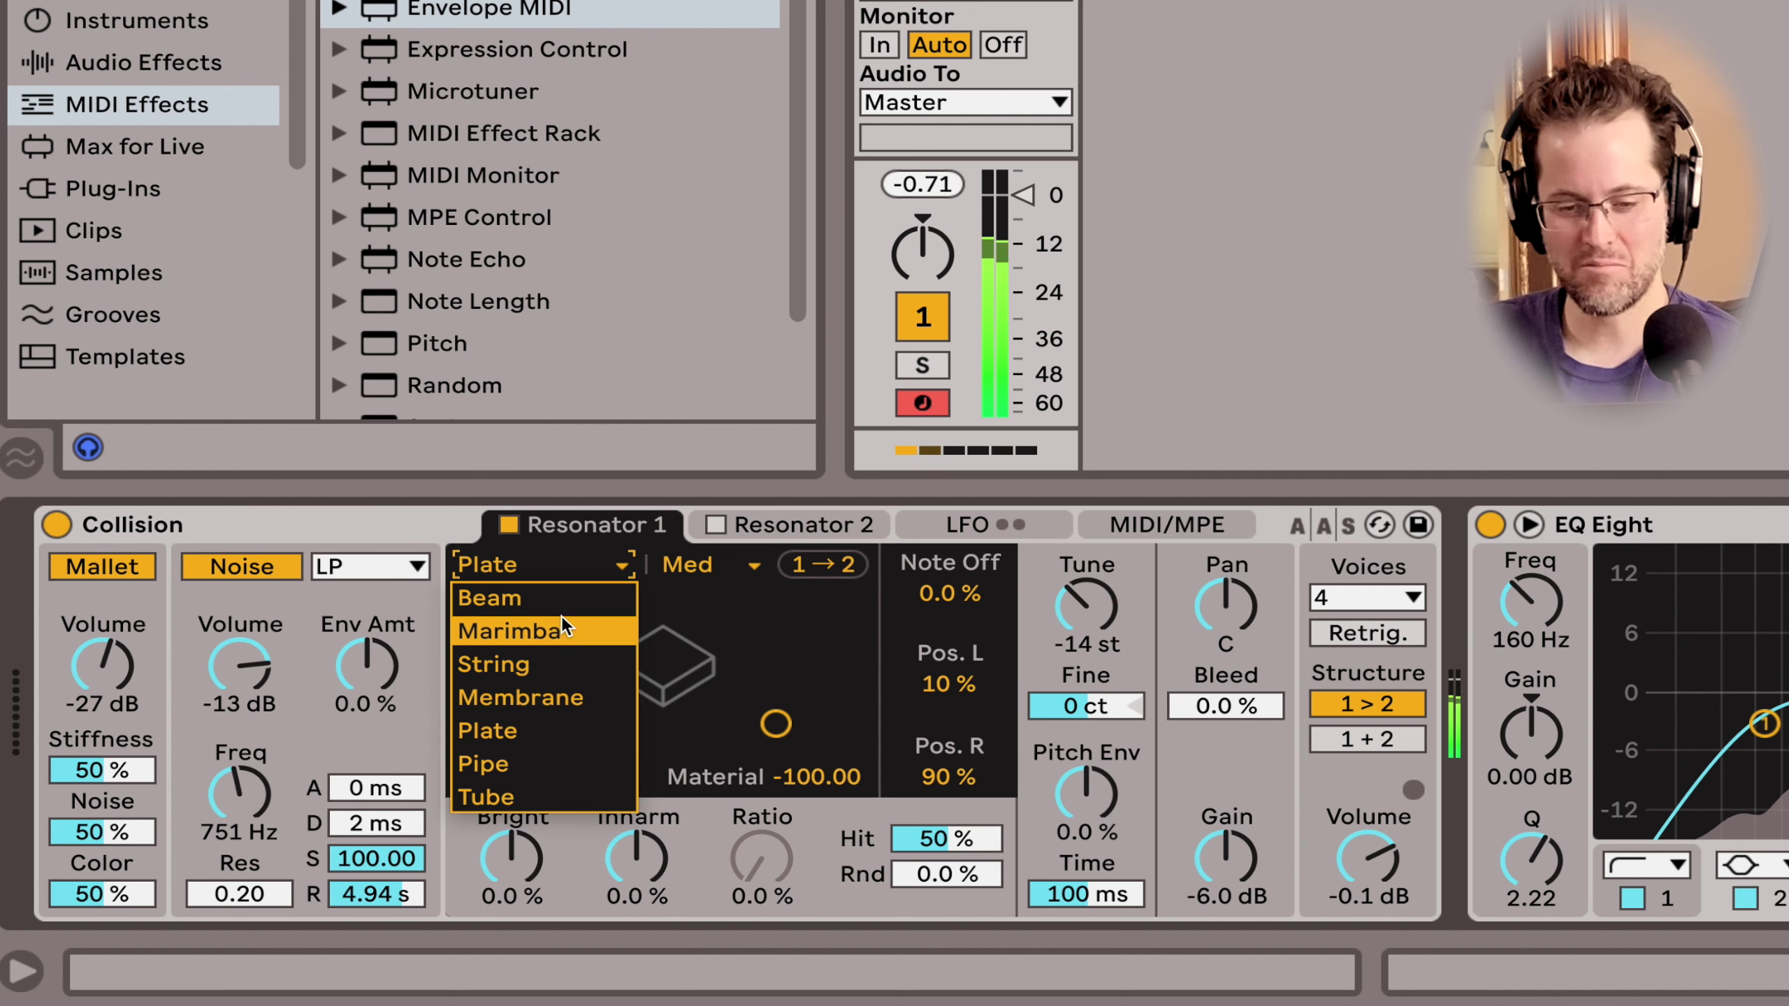
{"action": "left_click", "coordinate": [428, 522]}
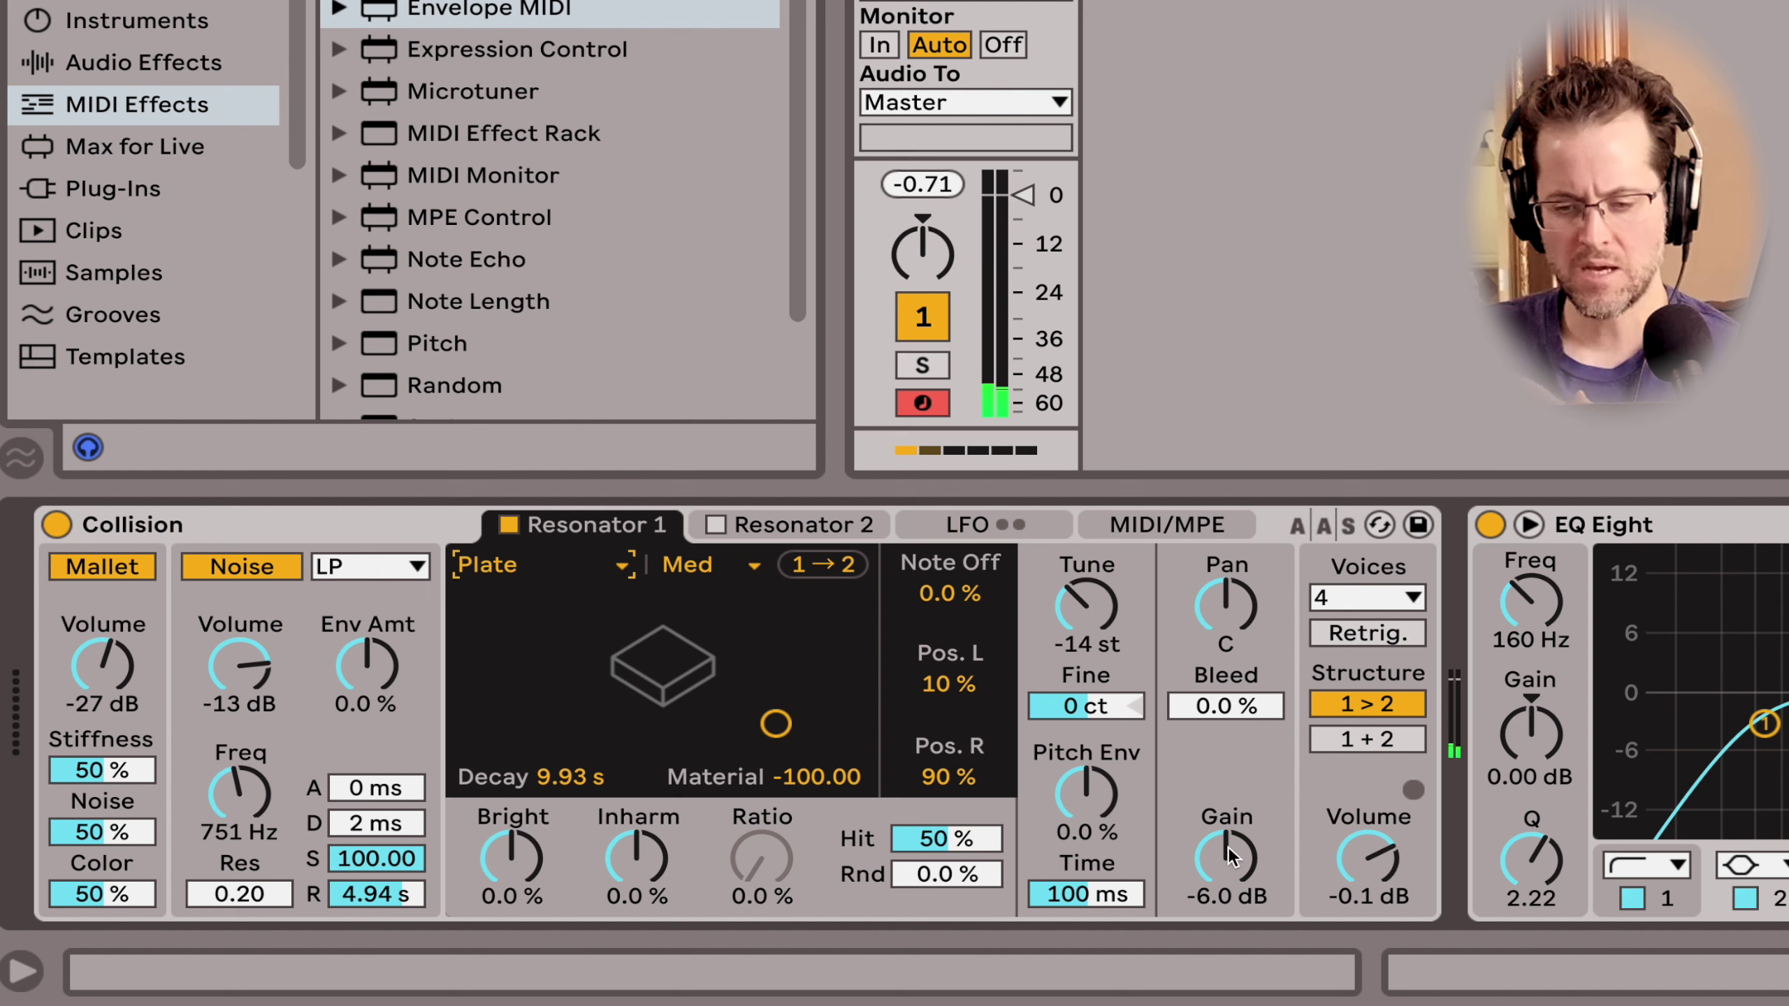
{"action": "left_click_drag", "start_coordinate": [1234, 856], "coordinate": [1234, 876]}
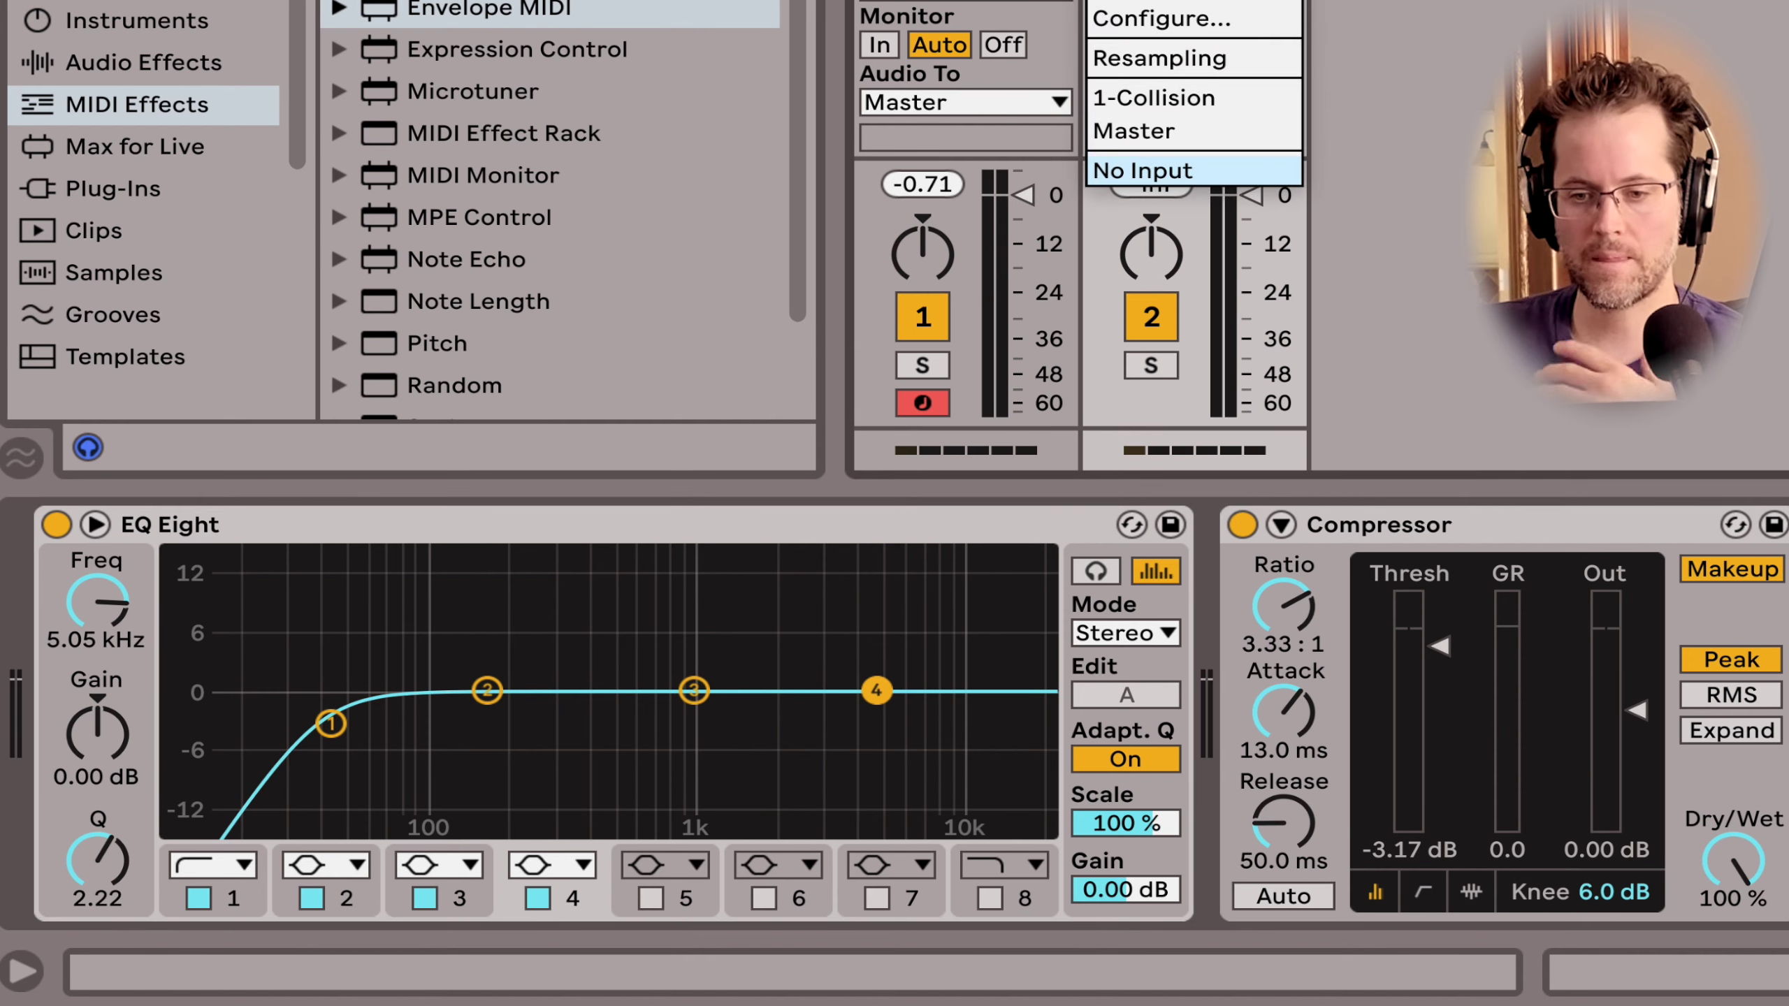
Step: Close track 2's Audio From list and delete track 2, returning to track 1's Collision
{"action": "left_click", "coordinate": [1162, 59]}
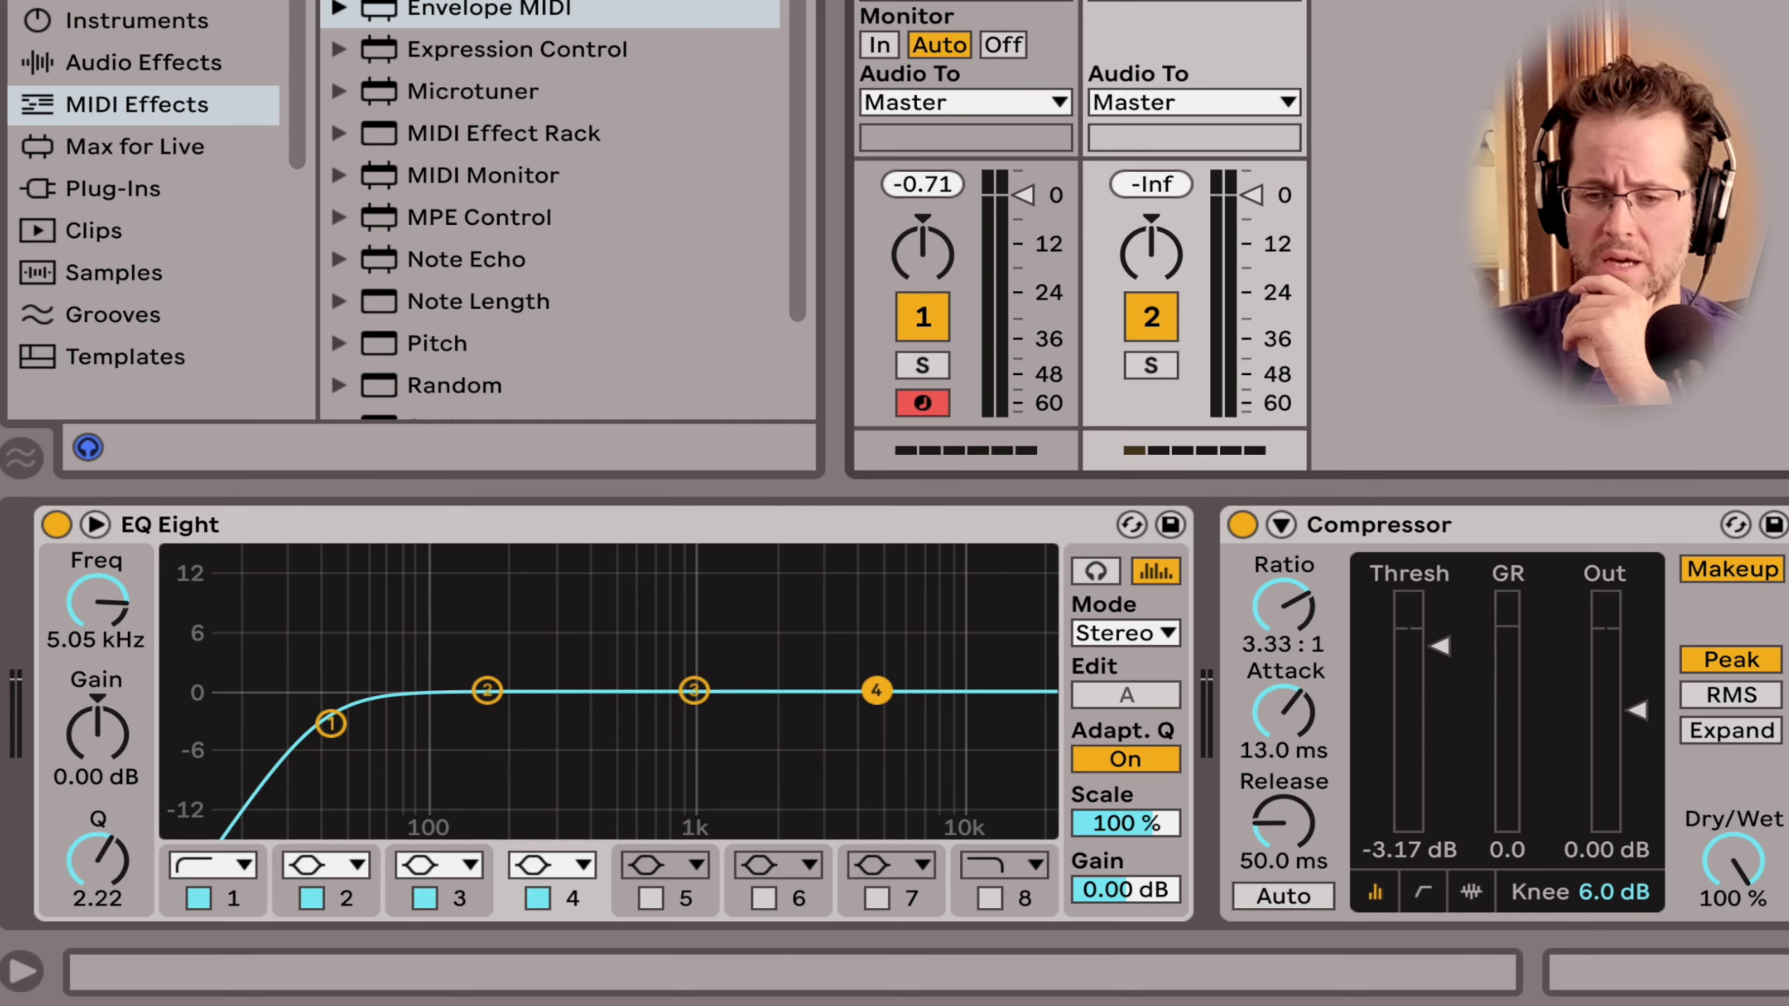
{"action": "key", "text": "Delete"}
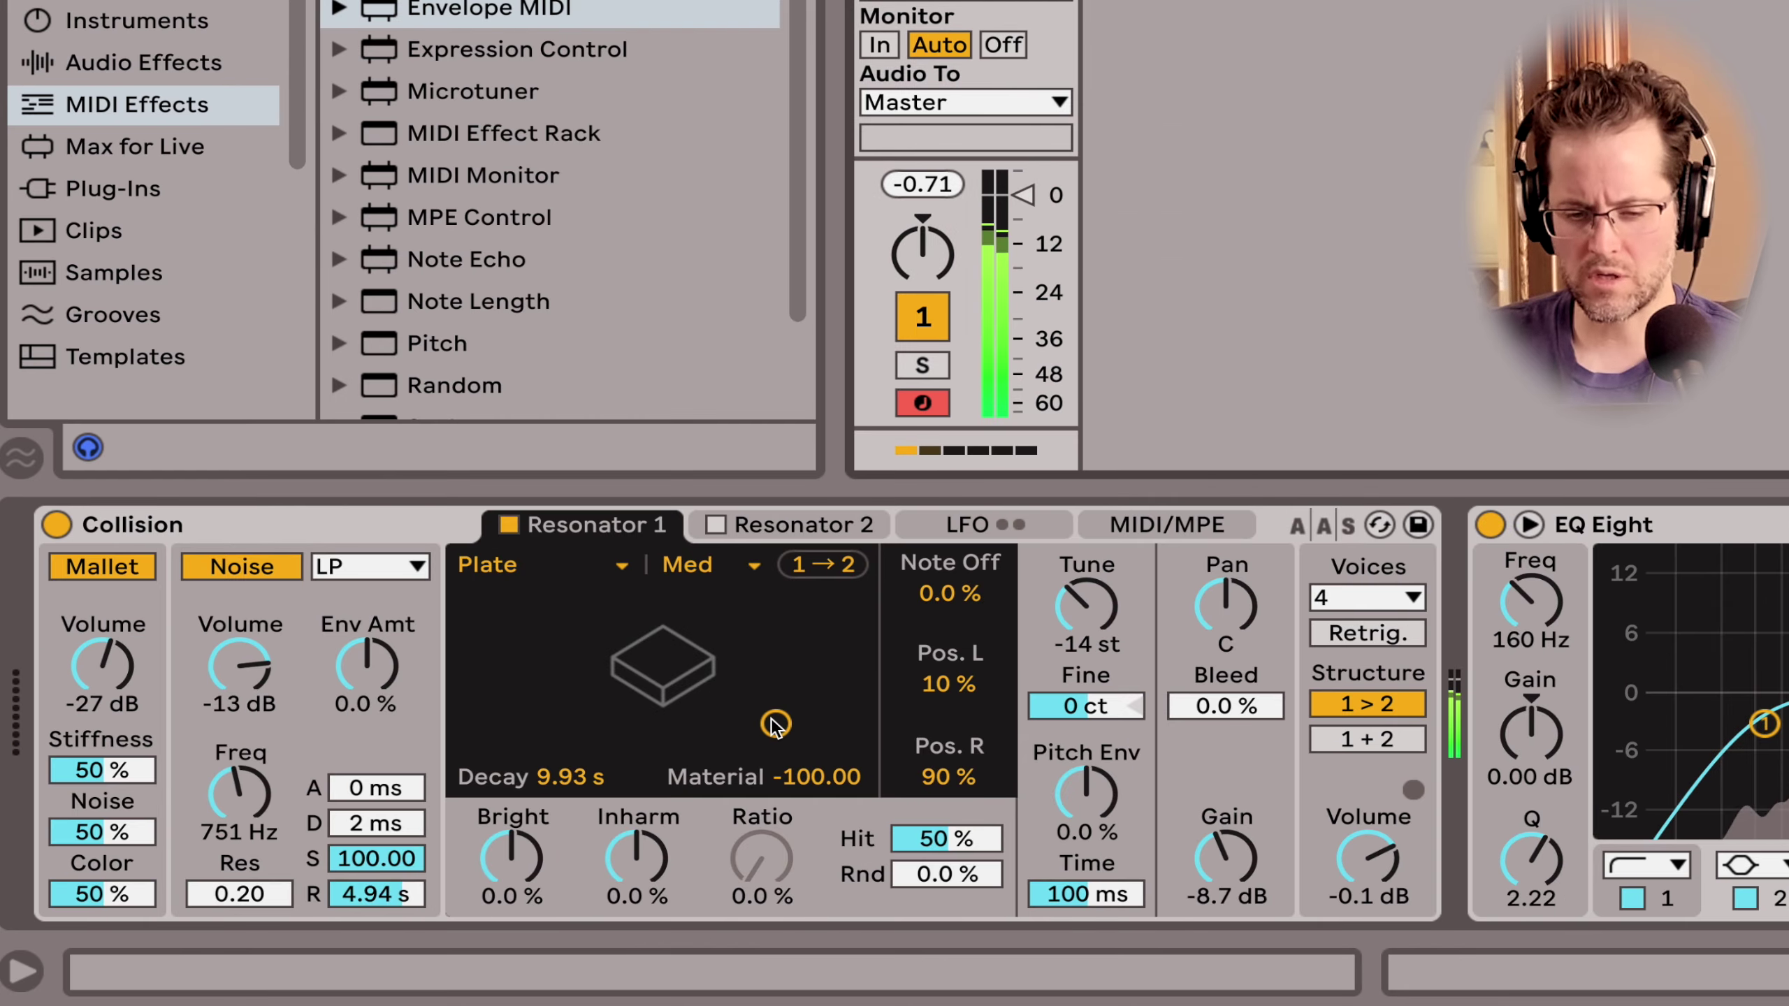
Step: Compare with the Noise exciter muted, then settle its volume at -20 dB after trying -32 dB
{"action": "left_click", "coordinate": [277, 574]}
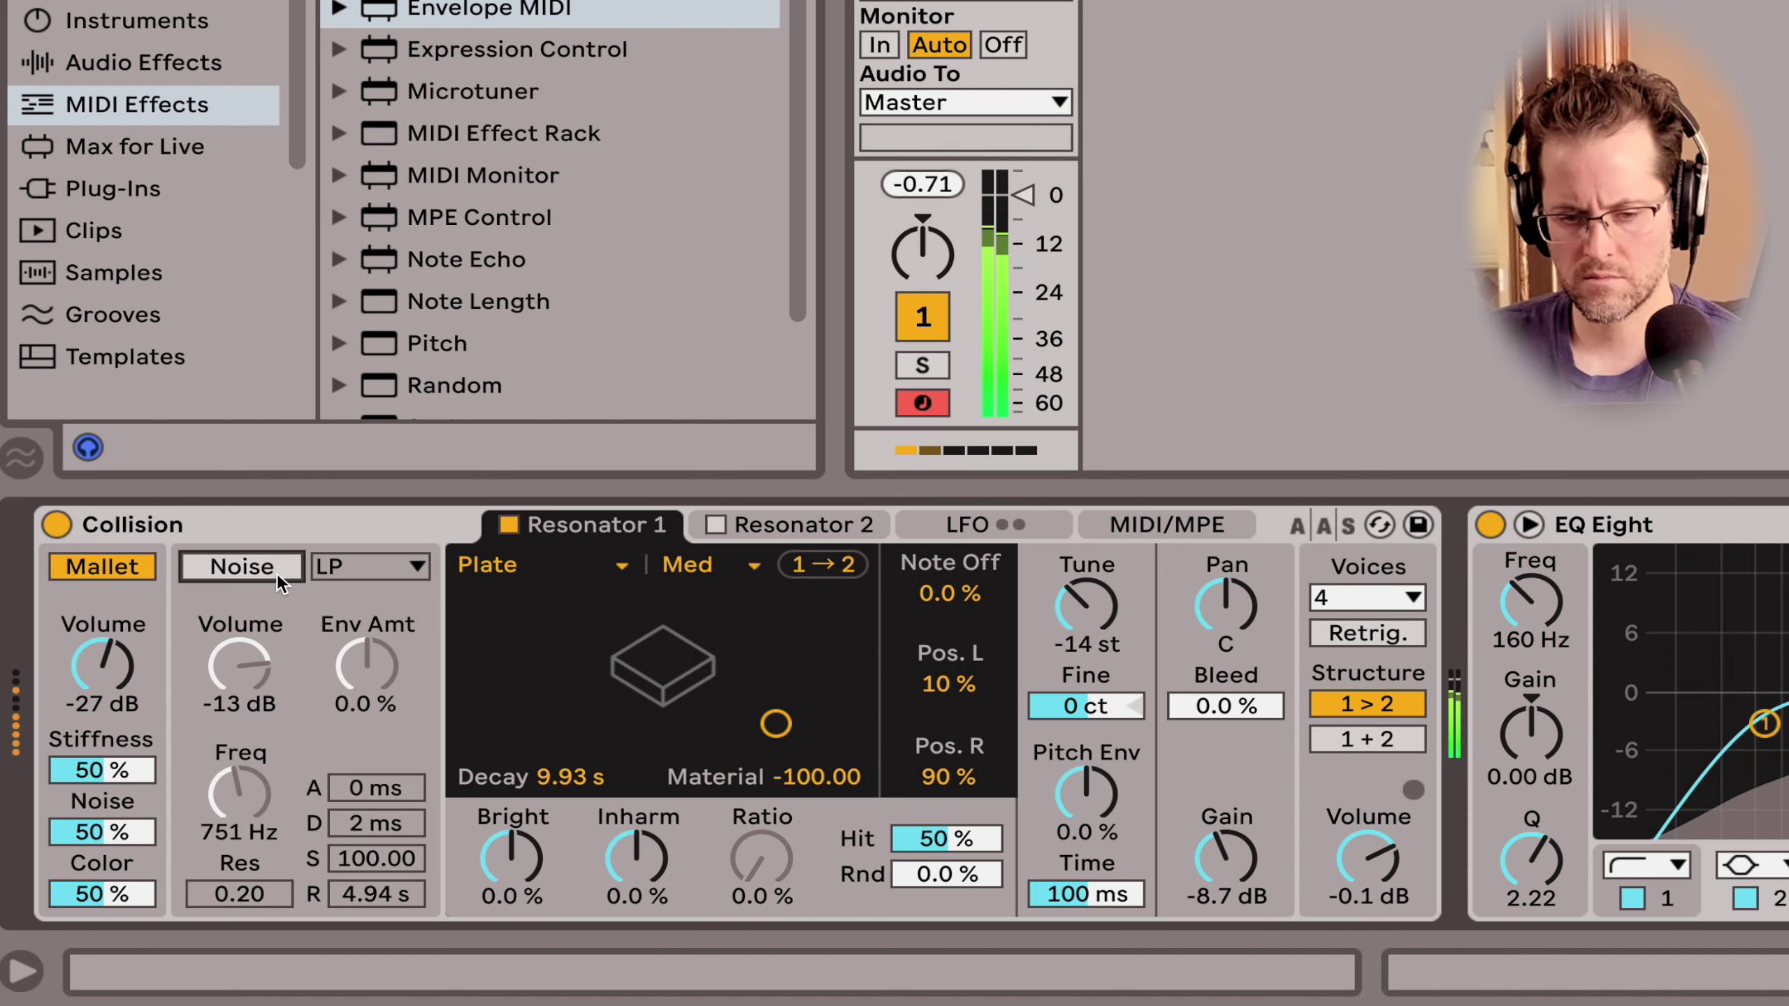
{"action": "left_click", "coordinate": [276, 574]}
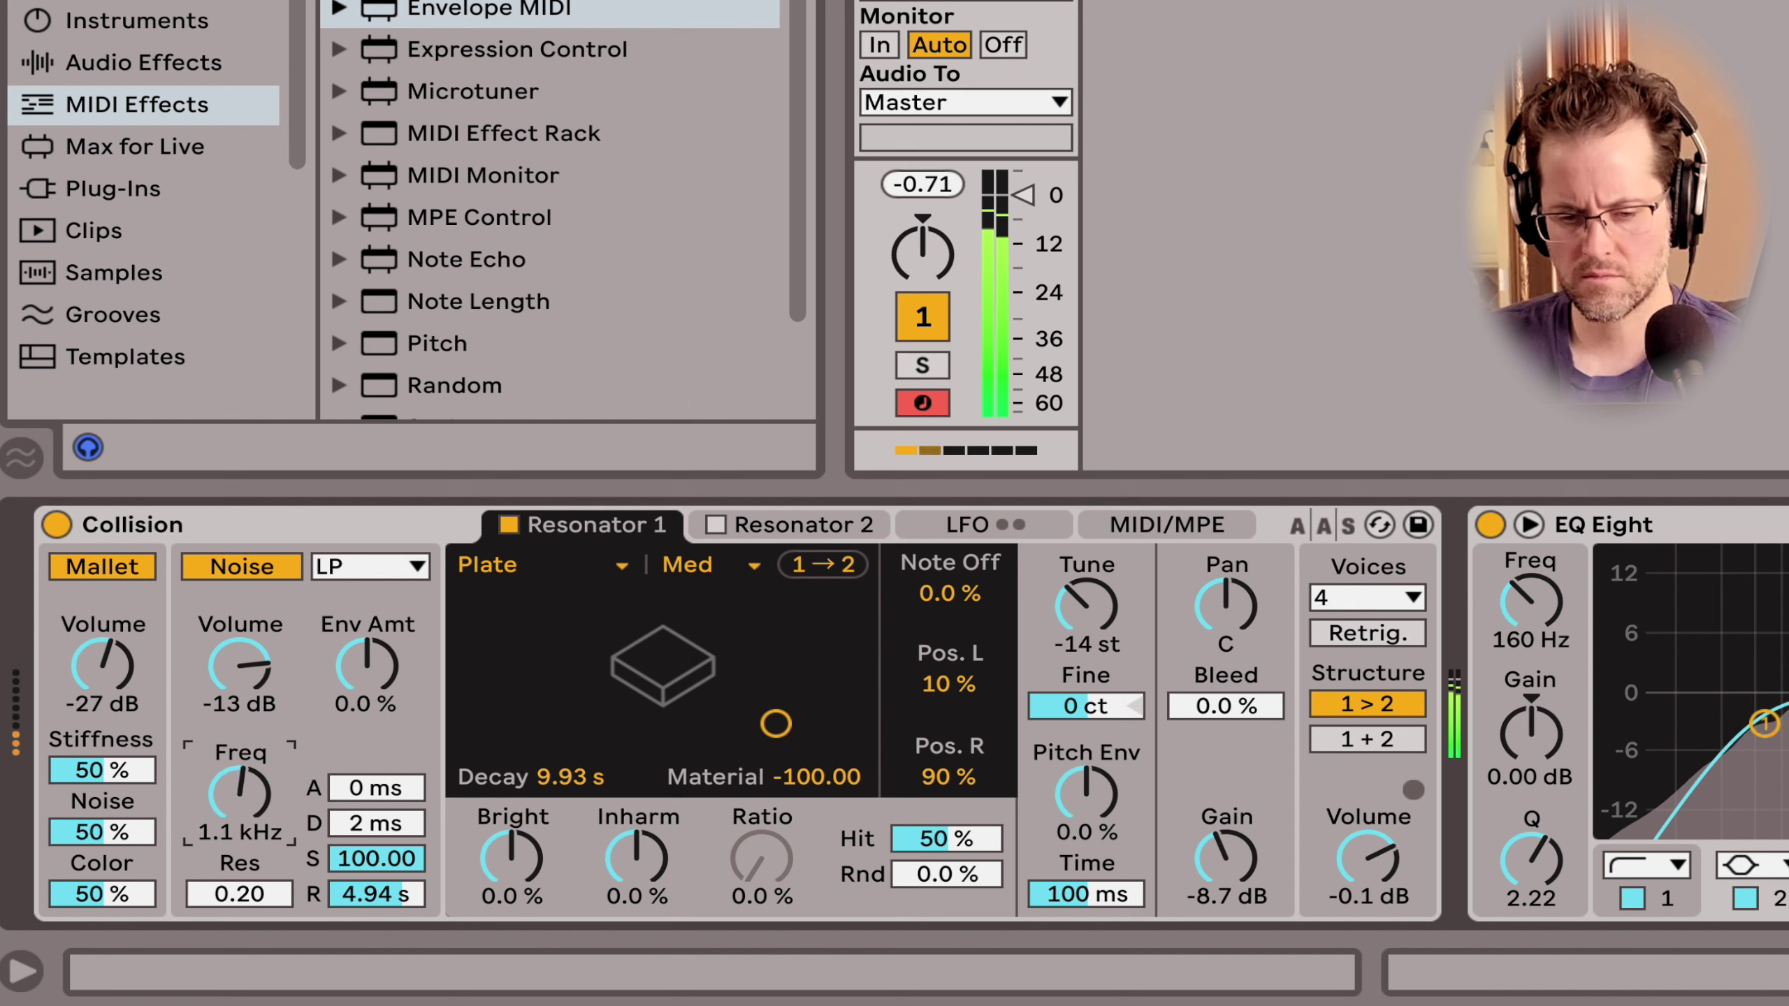
{"action": "left_click", "coordinate": [240, 666]}
{"action": "left_click_drag", "start_coordinate": [239, 666], "coordinate": [240, 733]}
{"action": "left_click", "coordinate": [268, 566]}
{"action": "left_click", "coordinate": [247, 567]}
{"action": "mouse_move", "coordinate": [240, 666]}
{"action": "left_mouse_down"}
{"action": "mouse_move", "coordinate": [240, 694]}
{"action": "mouse_move", "coordinate": [240, 649]}
{"action": "left_mouse_up"}
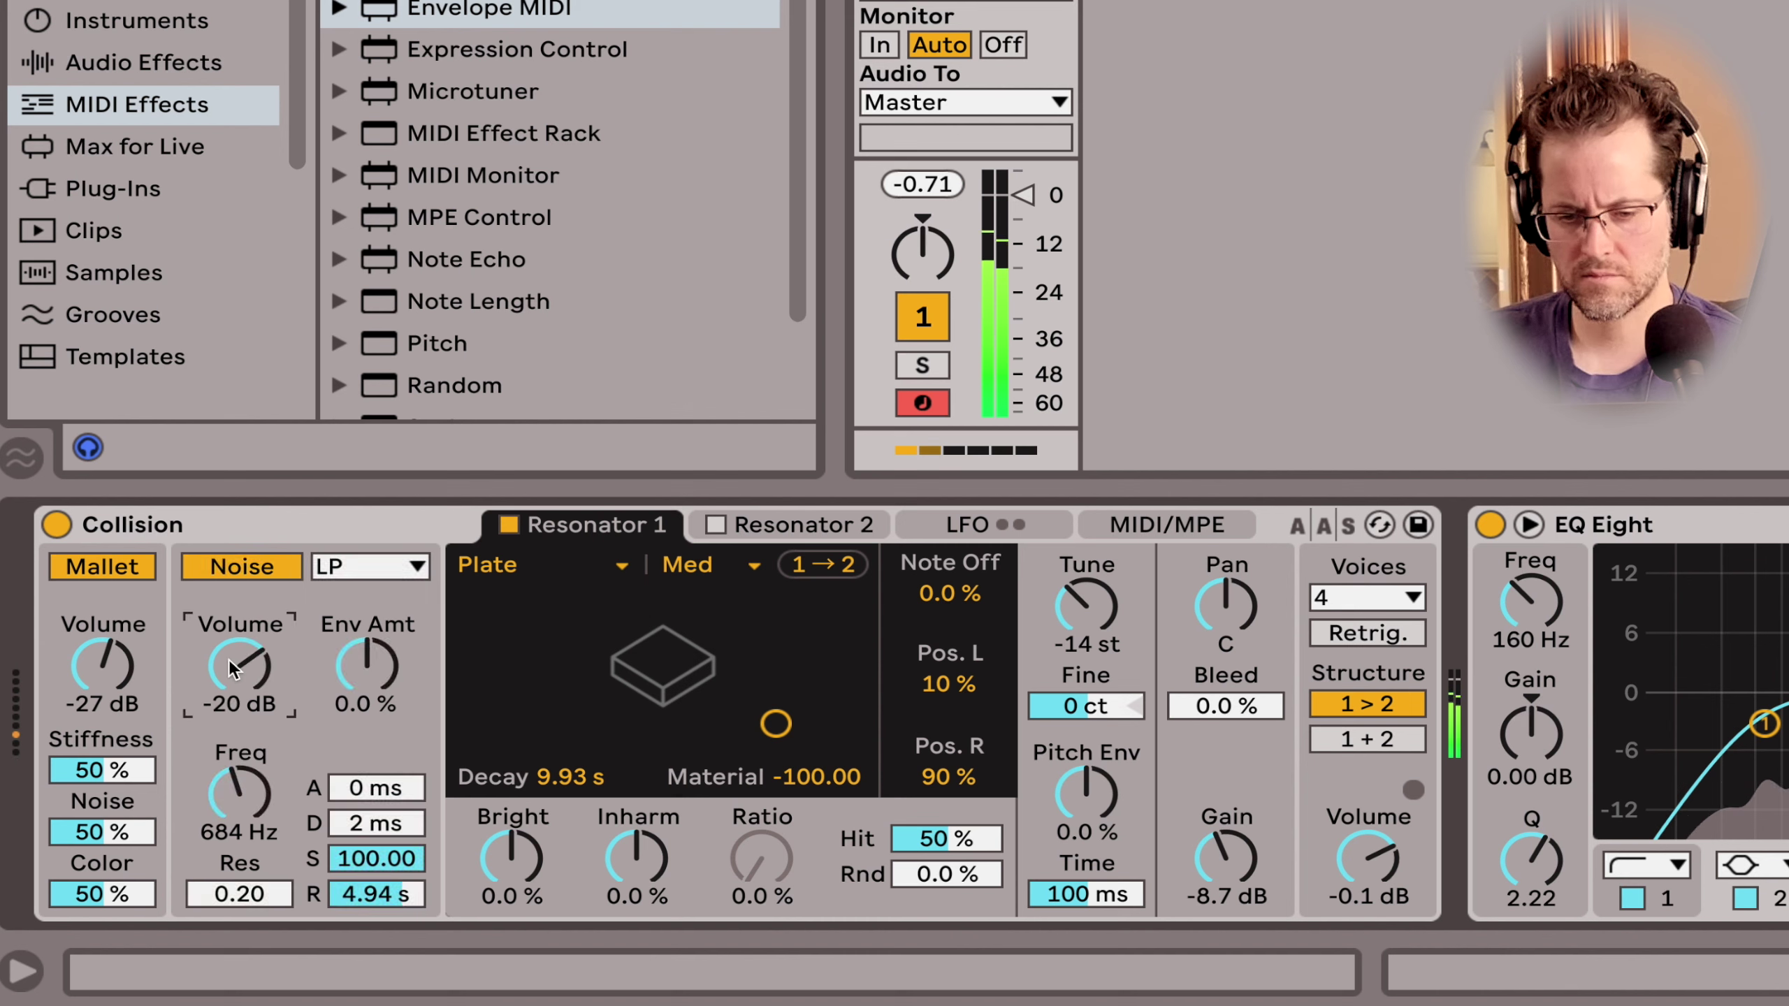
Step: Make Resonator 1 a String at -14 st with 12.2 s decay and Material -17.65, then open Preferences
{"action": "left_click", "coordinate": [570, 566]}
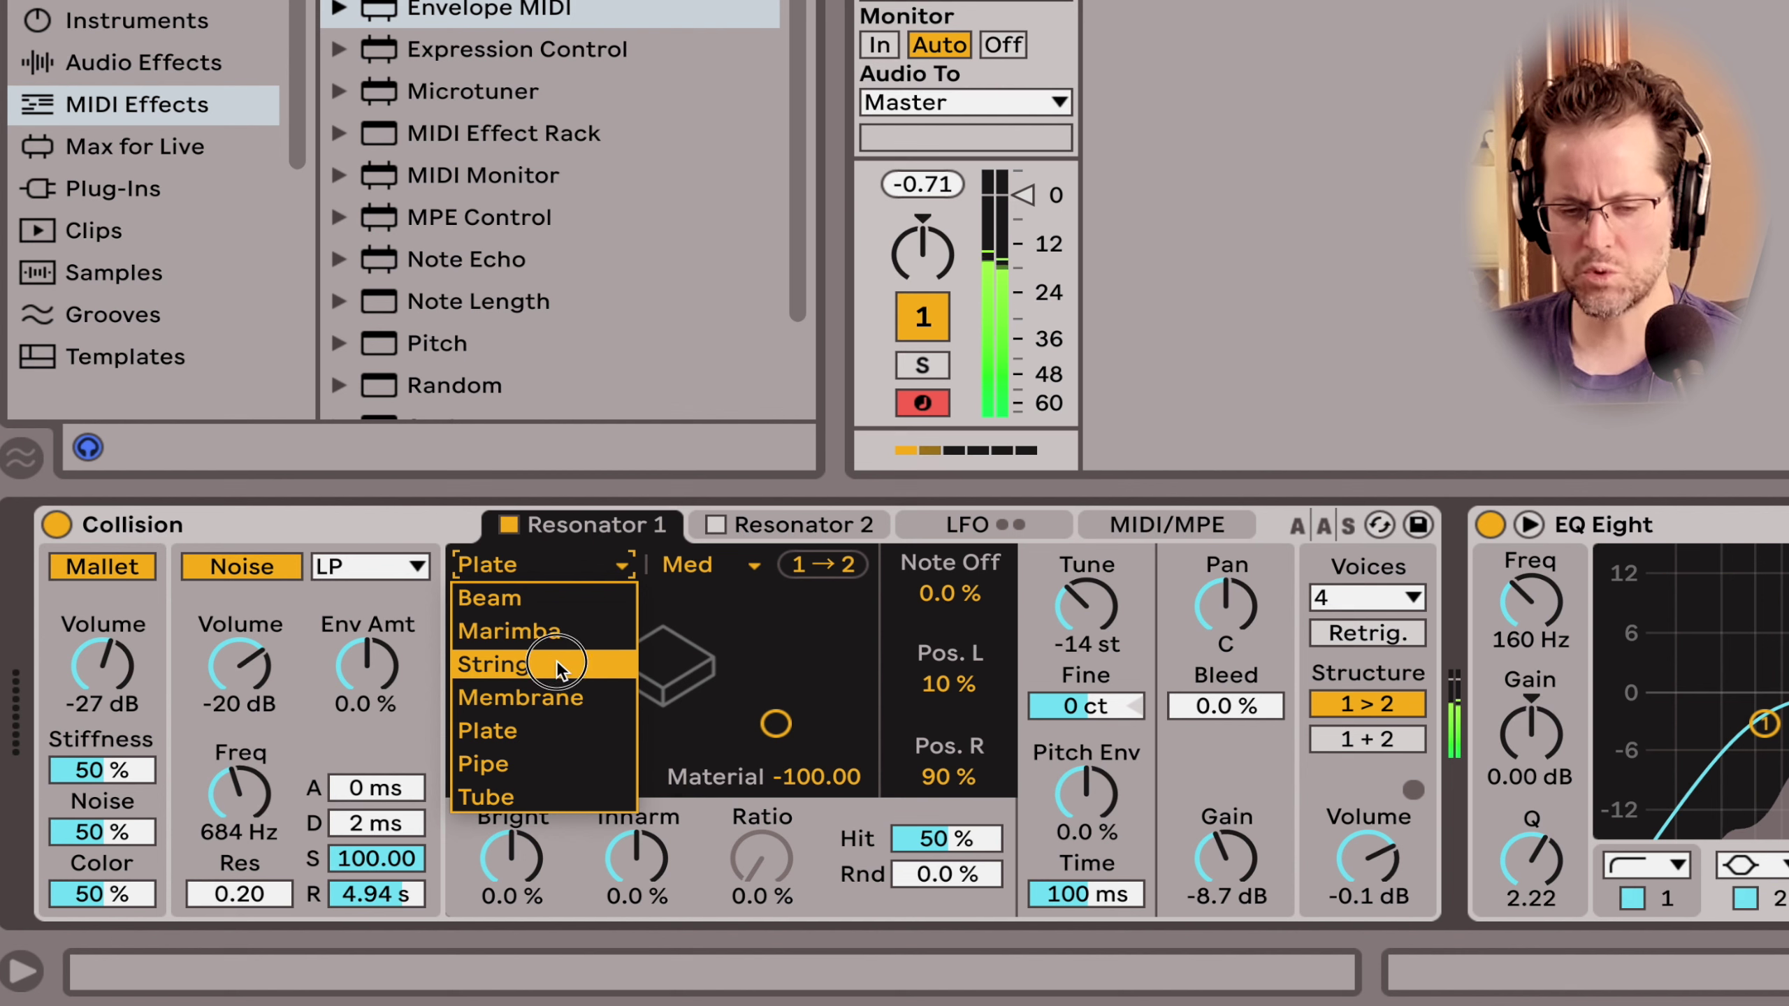
{"action": "left_click", "coordinate": [556, 663]}
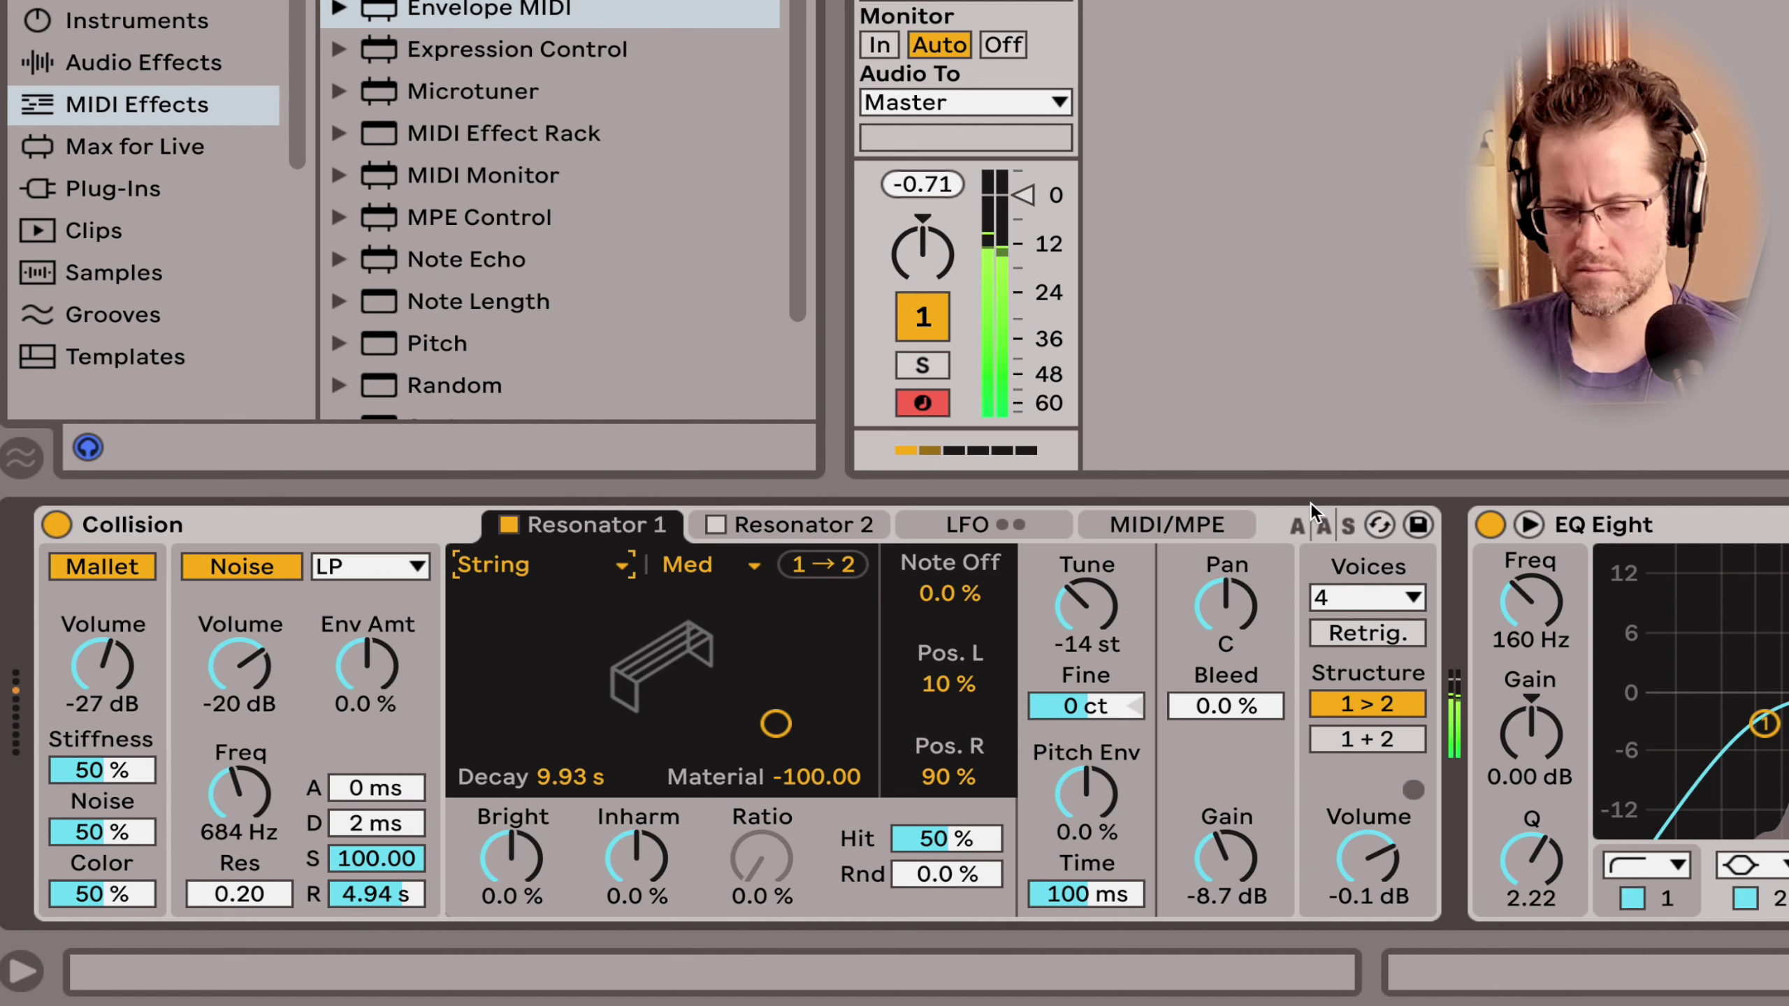
{"action": "left_click", "coordinate": [1085, 592]}
{"action": "left_click_drag", "start_coordinate": [1085, 592], "coordinate": [1084, 613]}
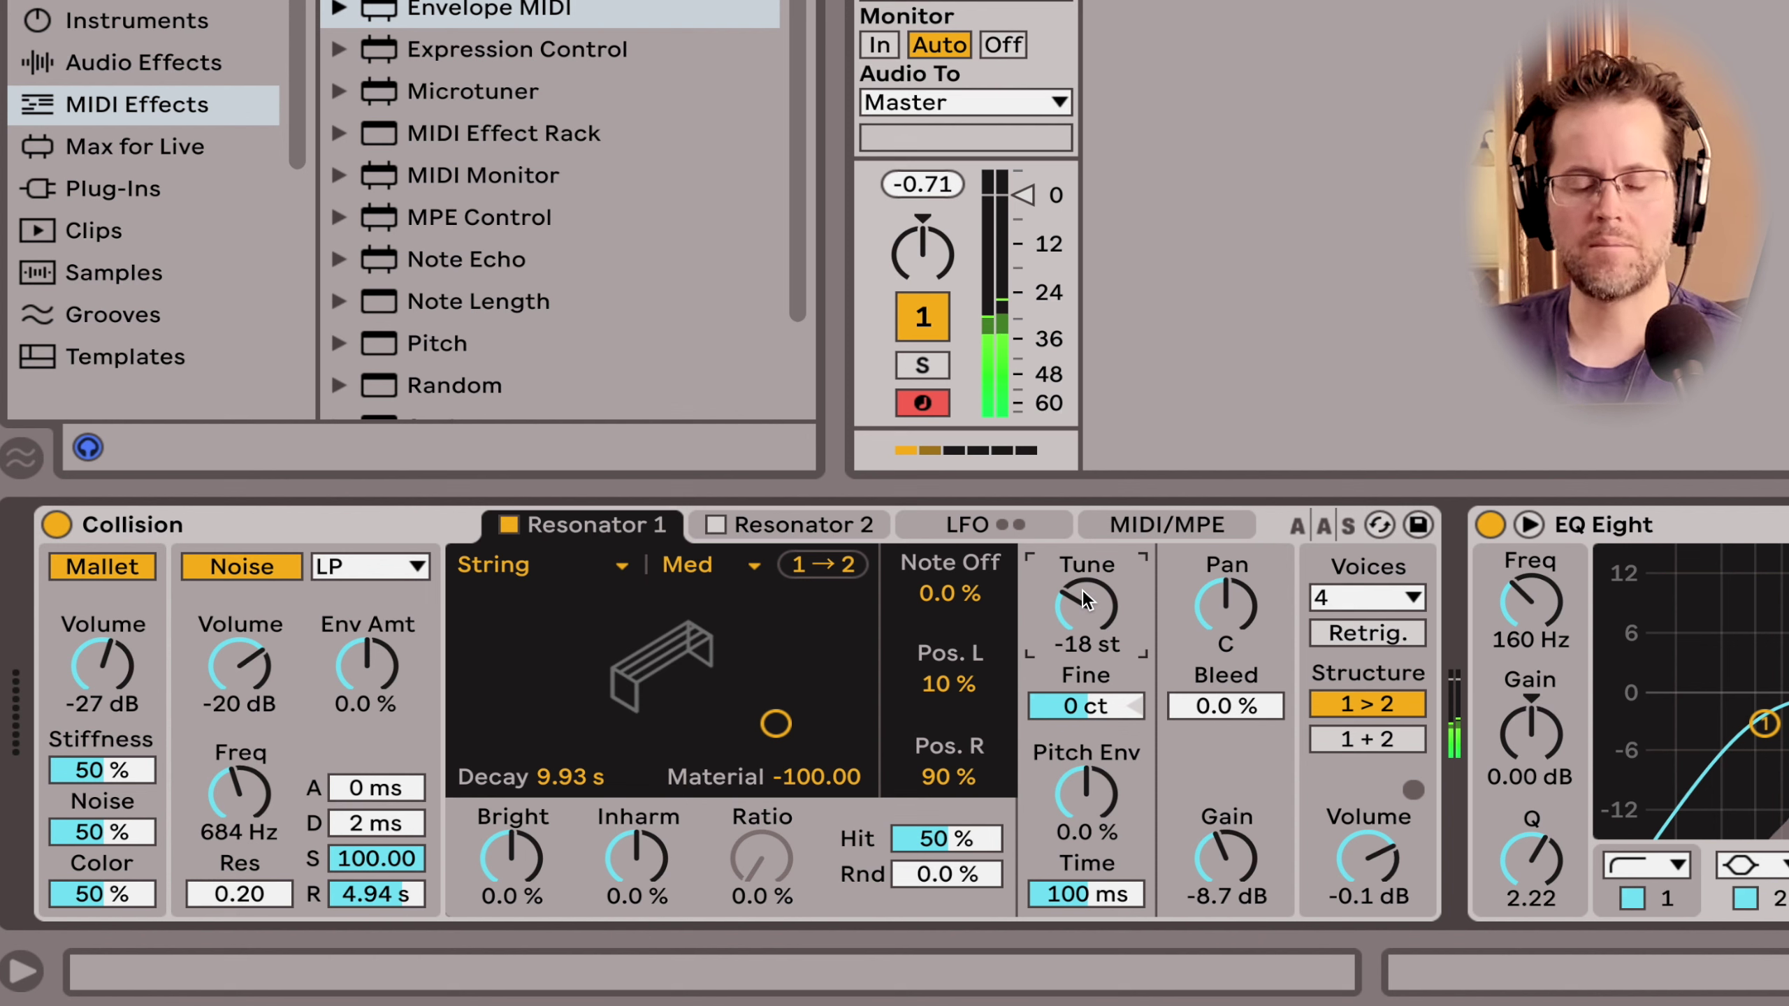
{"action": "mouse_move", "coordinate": [1082, 604]}
{"action": "left_mouse_down"}
{"action": "mouse_move", "coordinate": [1082, 573]}
{"action": "mouse_move", "coordinate": [1084, 607]}
{"action": "left_mouse_up"}
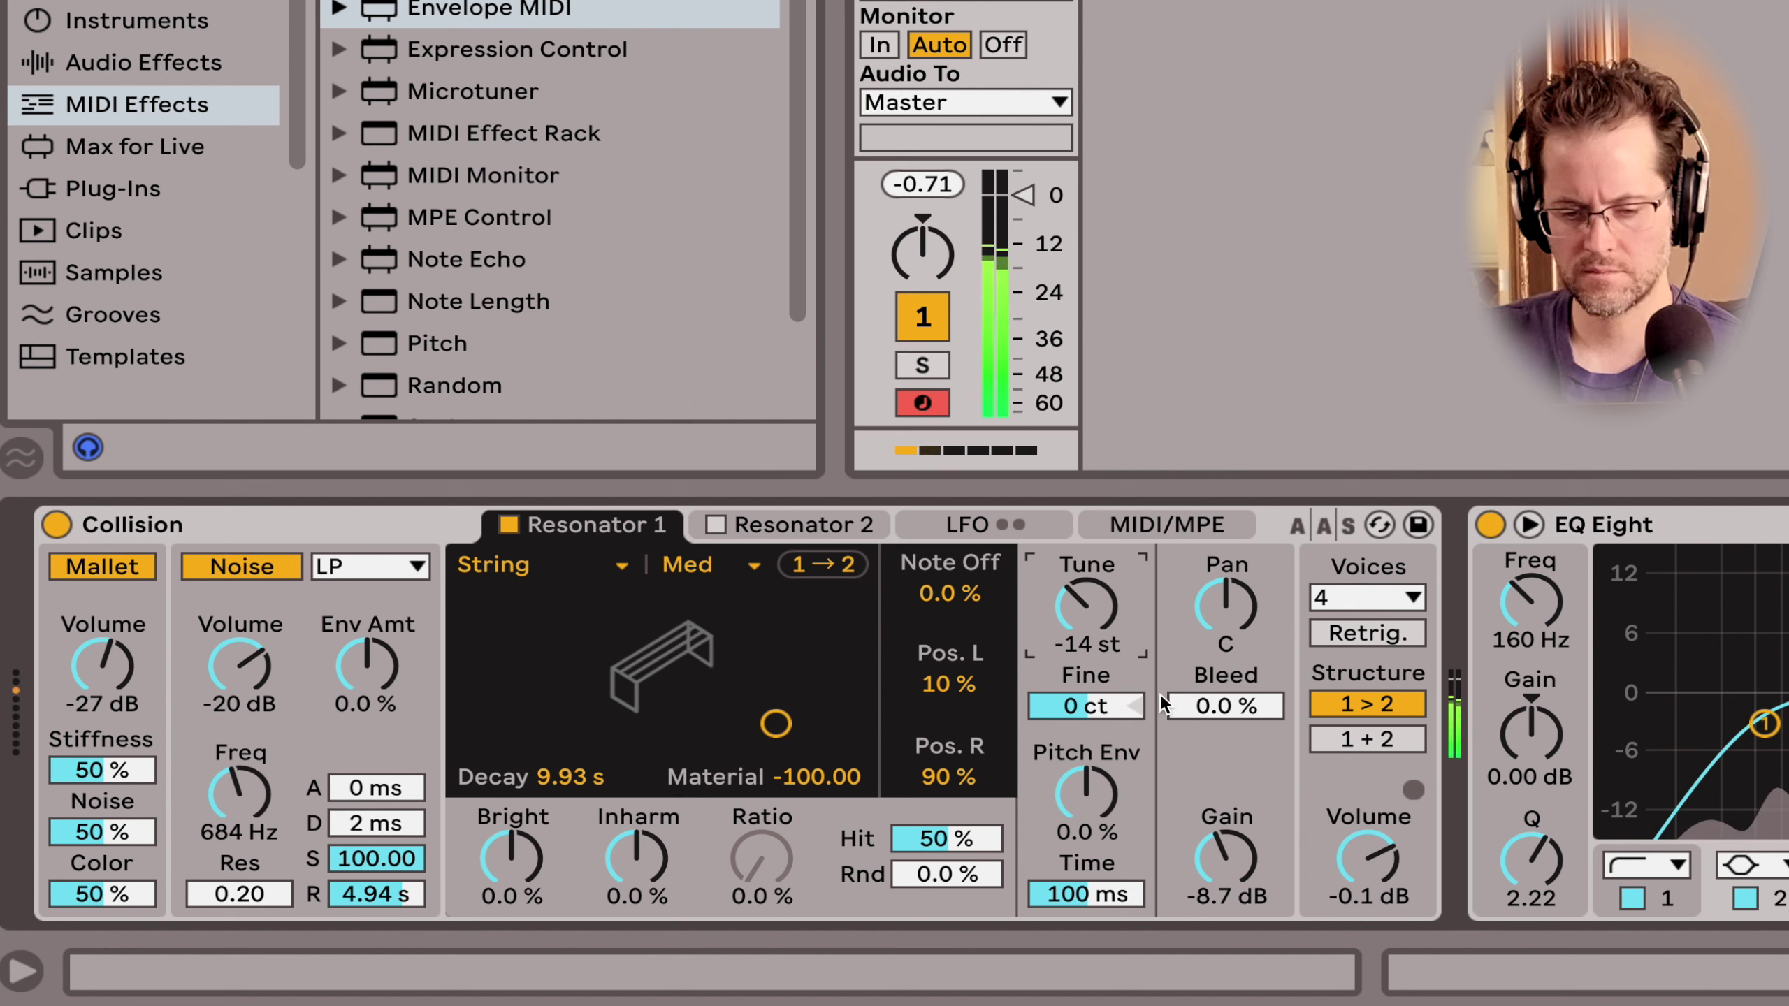
{"action": "left_click_drag", "start_coordinate": [783, 714], "coordinate": [787, 673]}
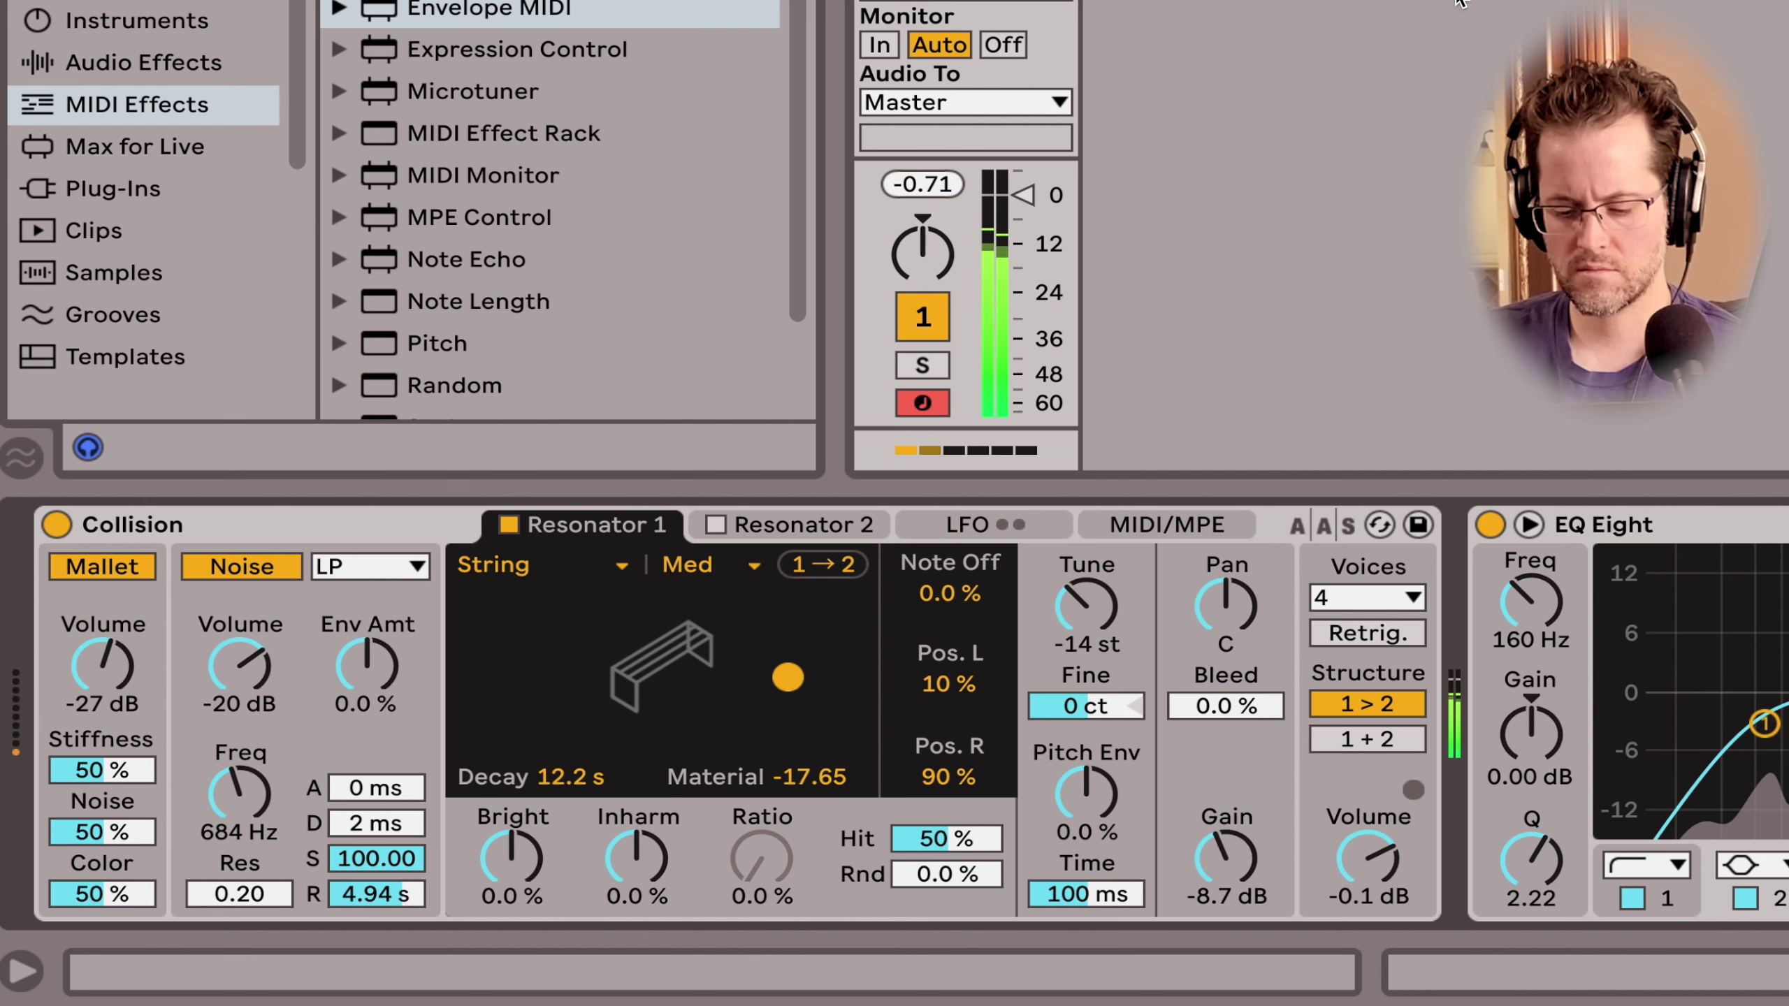
{"action": "key", "text": "super+comma"}
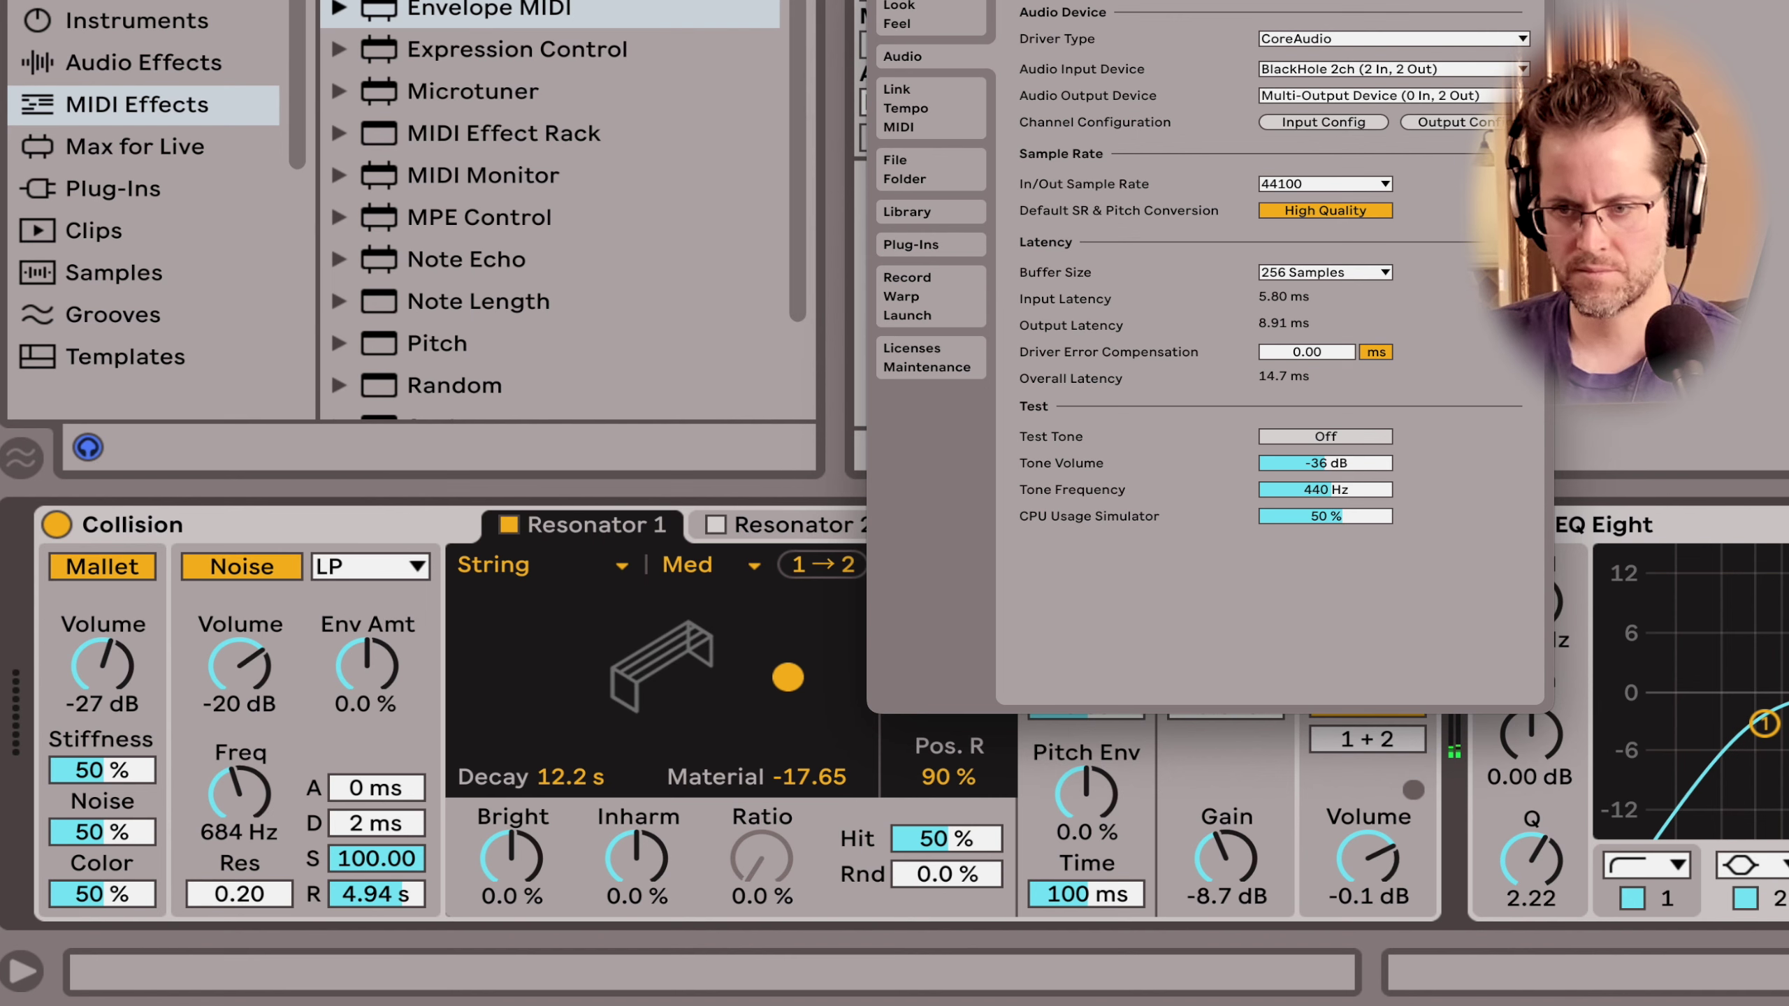
Step: Close Live's preferences to return to Collision's String resonator at 12.2 s decay
{"action": "key", "text": "super+comma"}
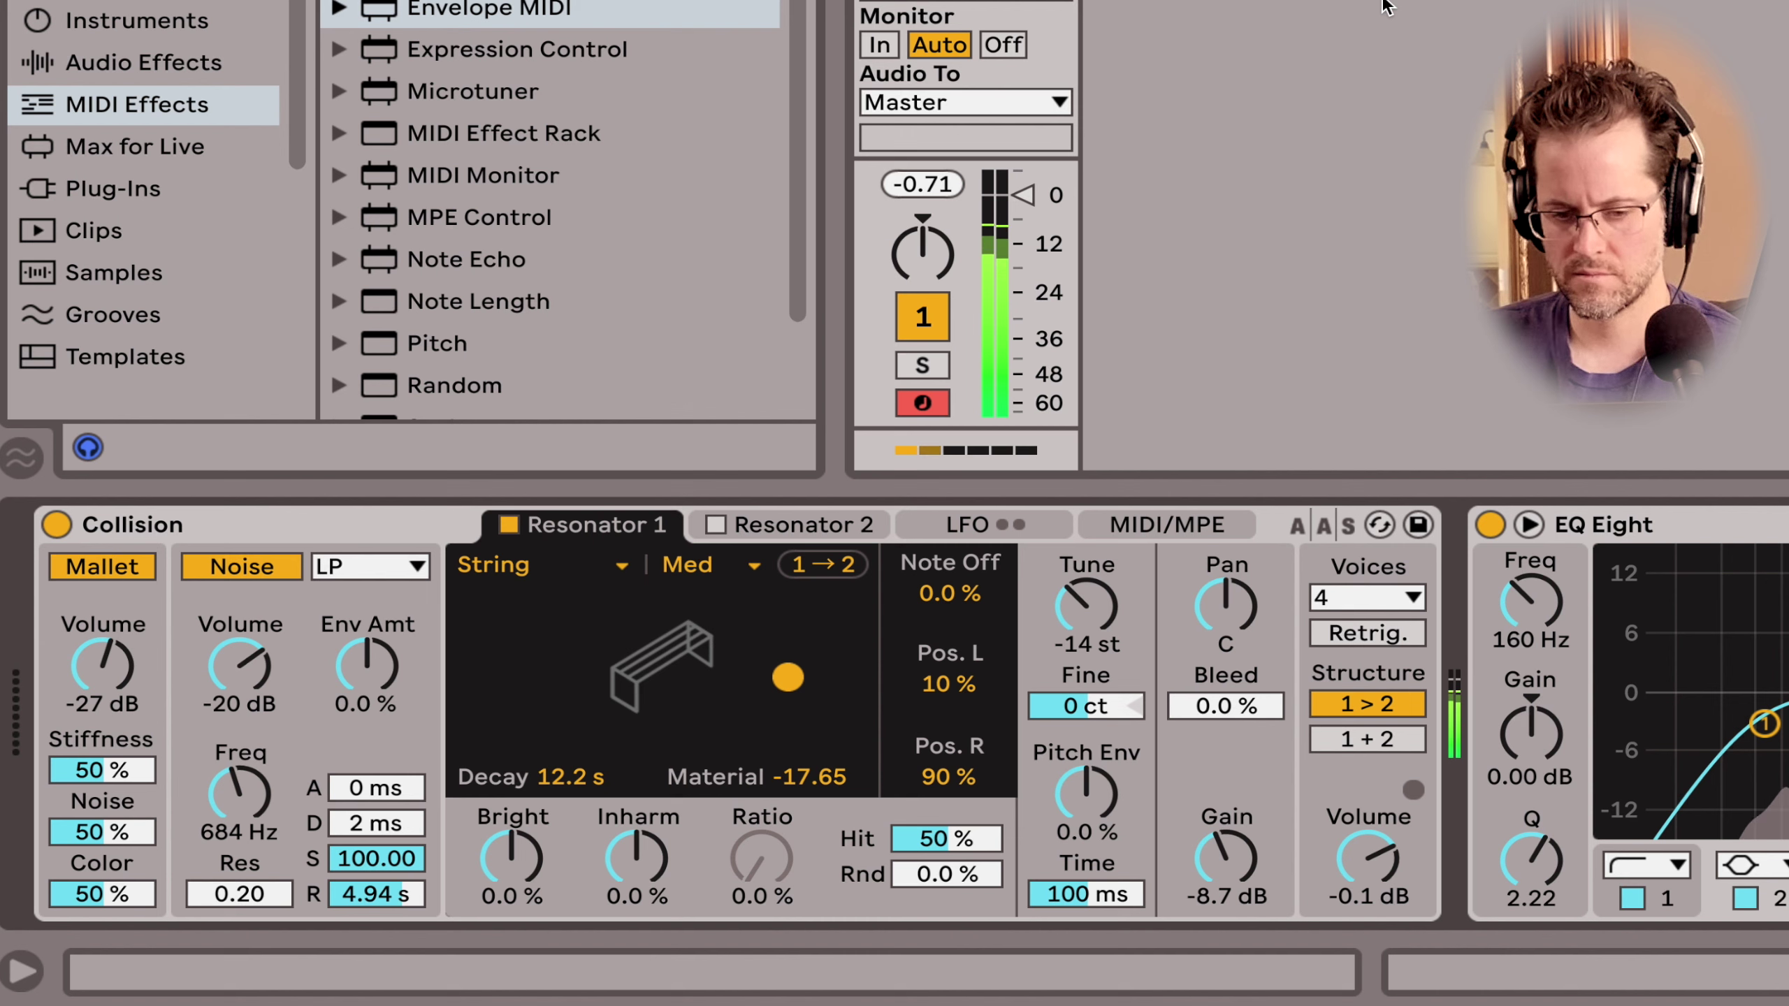
Step: Keep String as Resonator 1's type and re-enable the Noise exciter alongside the Mallet
{"action": "left_click", "coordinate": [538, 562]}
{"action": "left_click", "coordinate": [456, 562]}
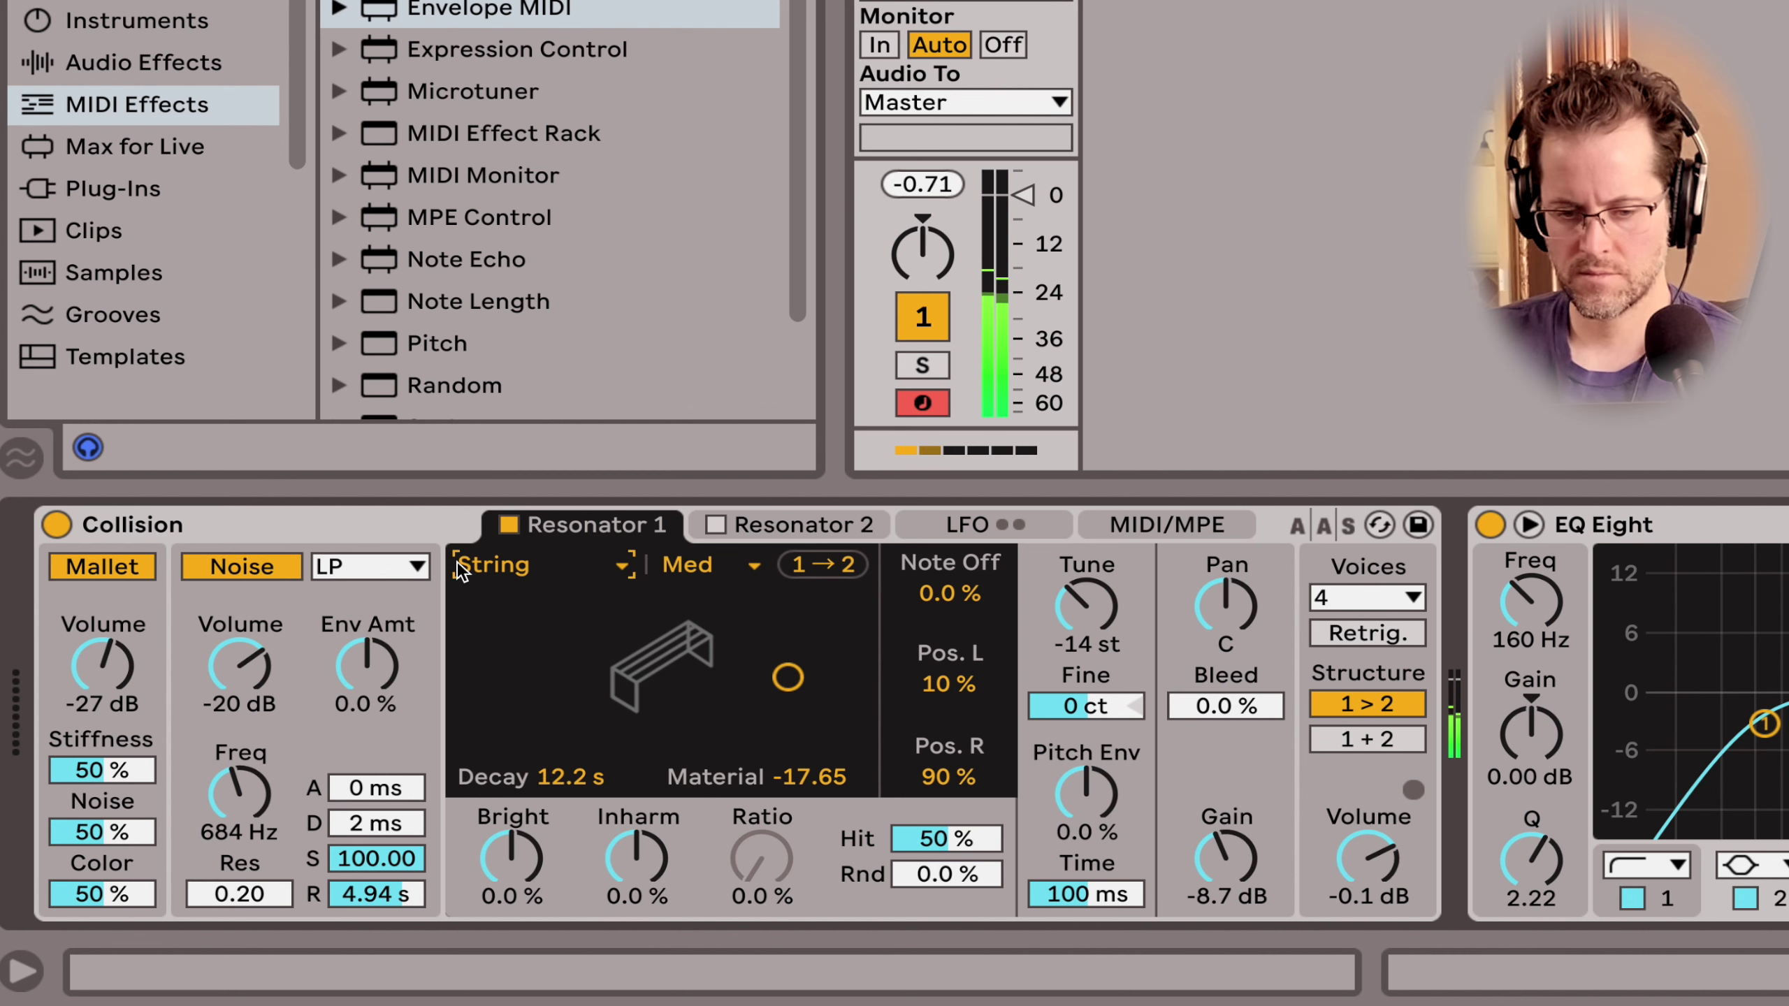
{"action": "left_click", "coordinate": [252, 565]}
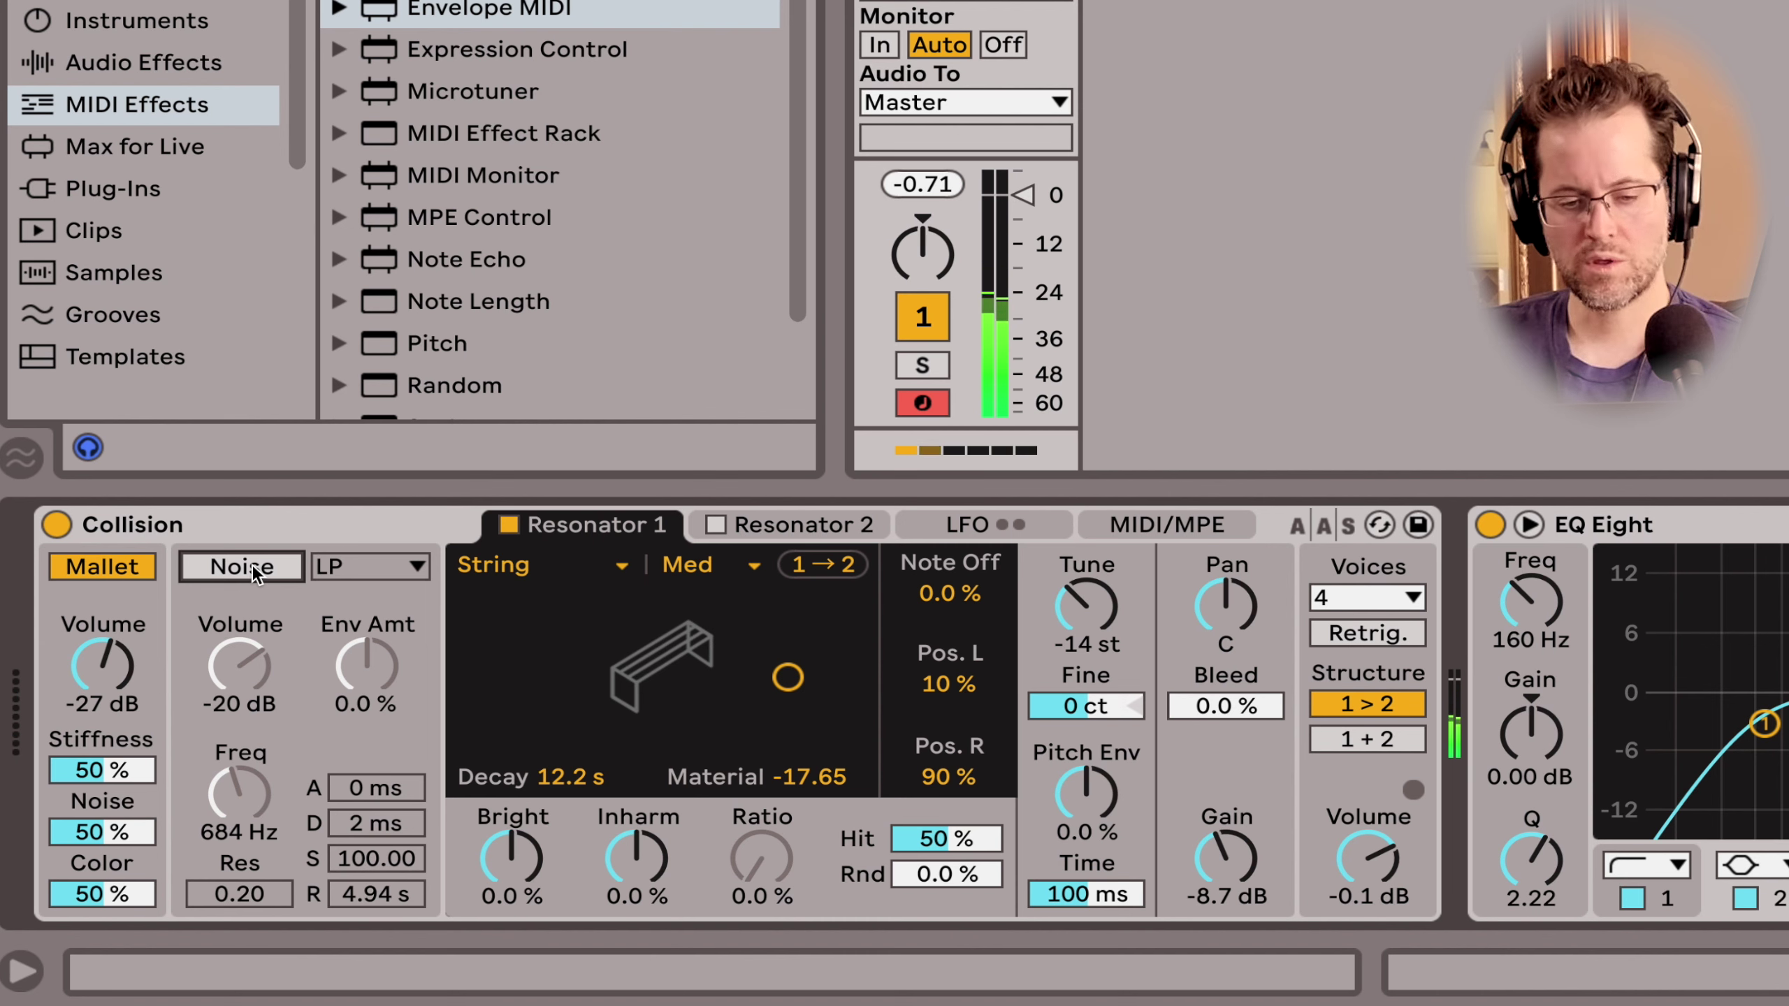
{"action": "left_click", "coordinate": [252, 565]}
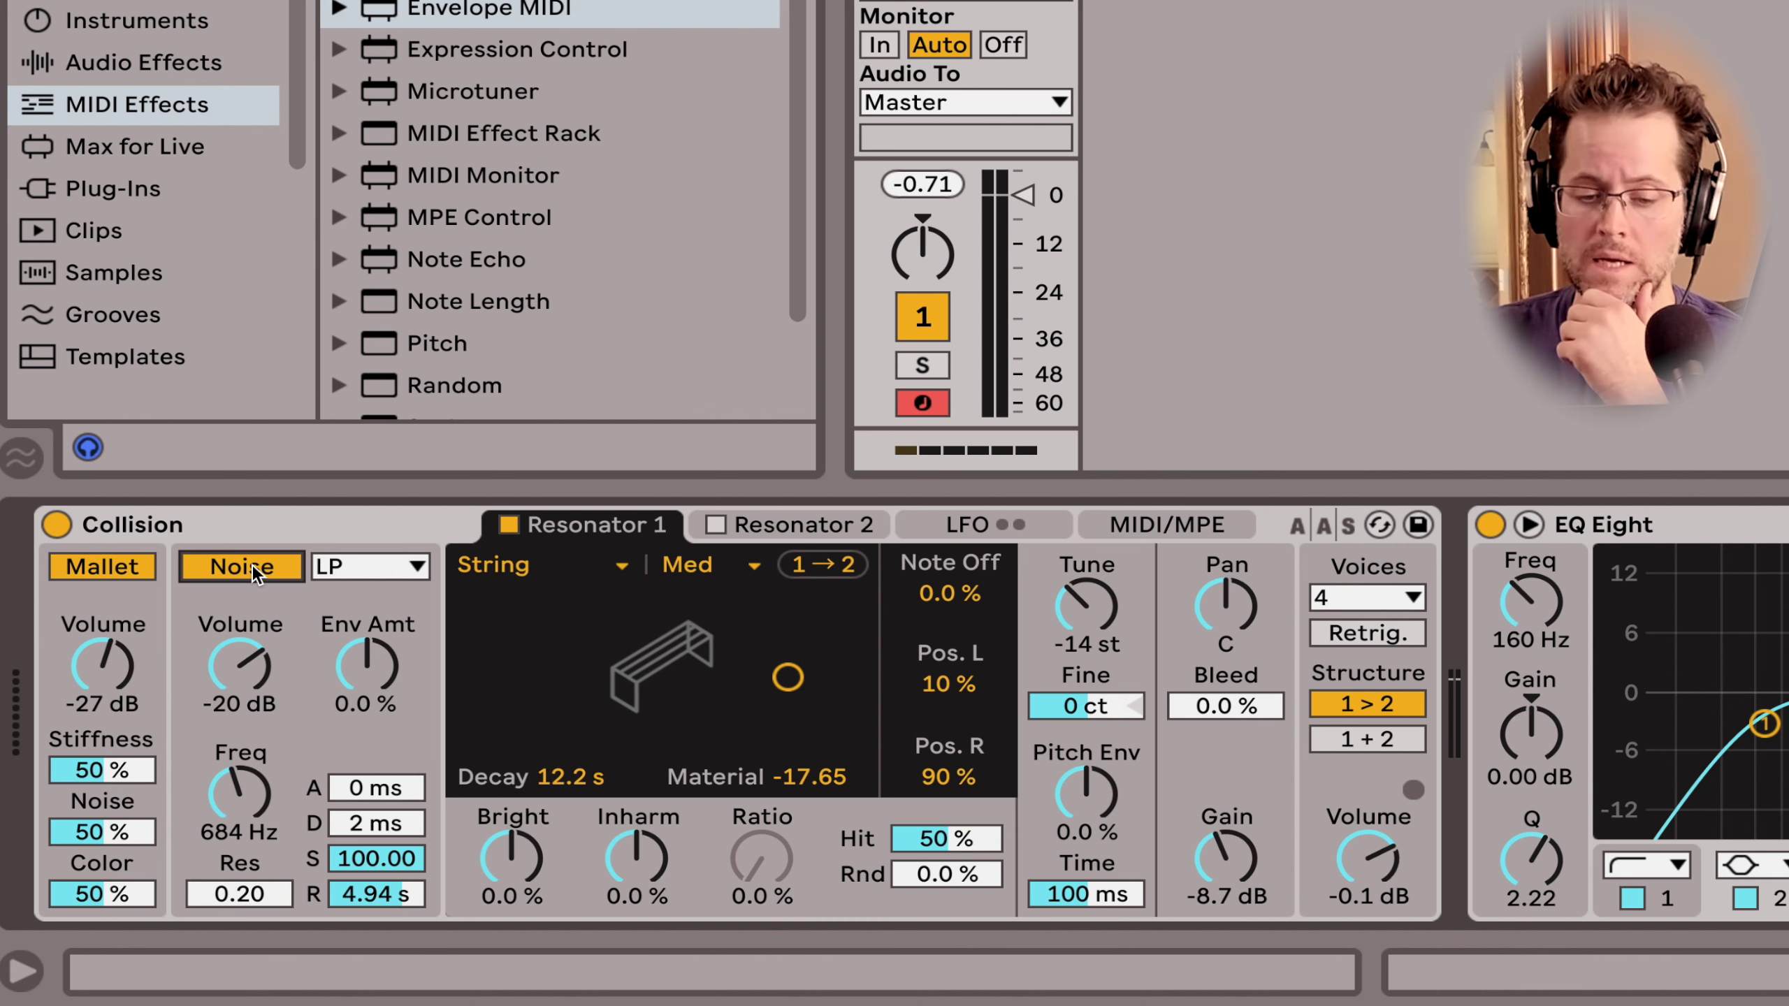
Step: Compare Pipe and Tube on Resonator 1 several times, finally settling on Pipe
{"action": "left_click", "coordinate": [561, 564]}
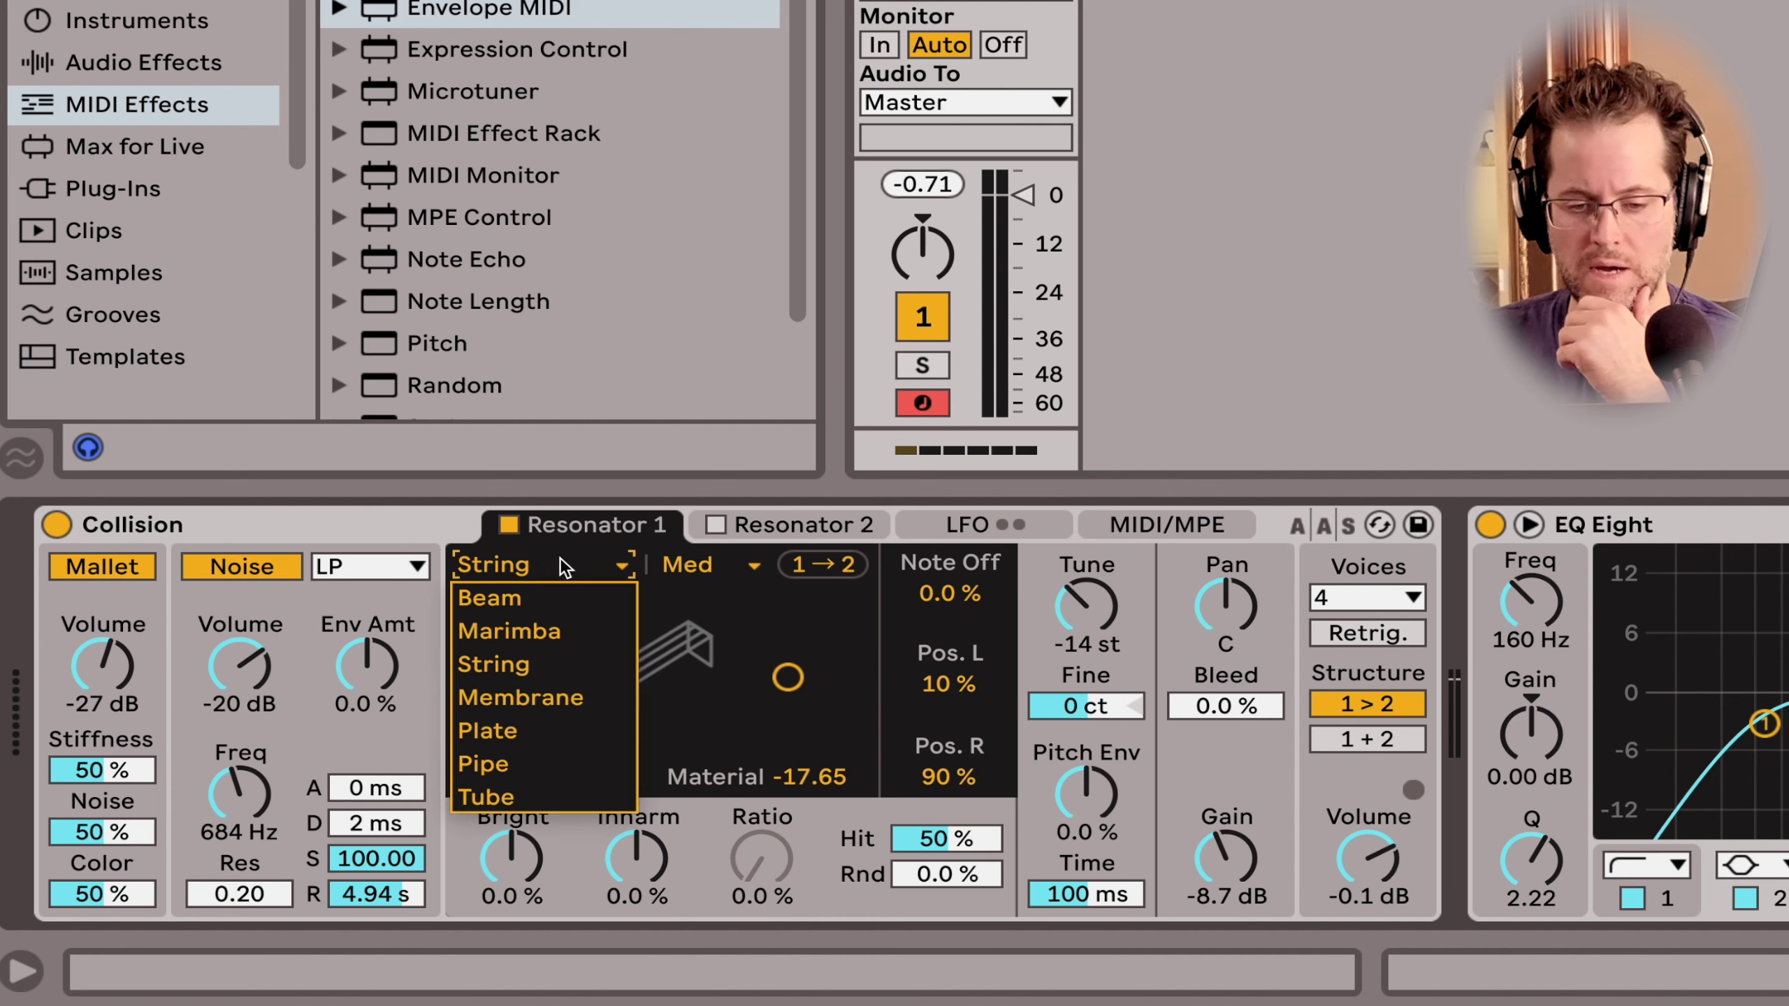
{"action": "left_click", "coordinate": [551, 763]}
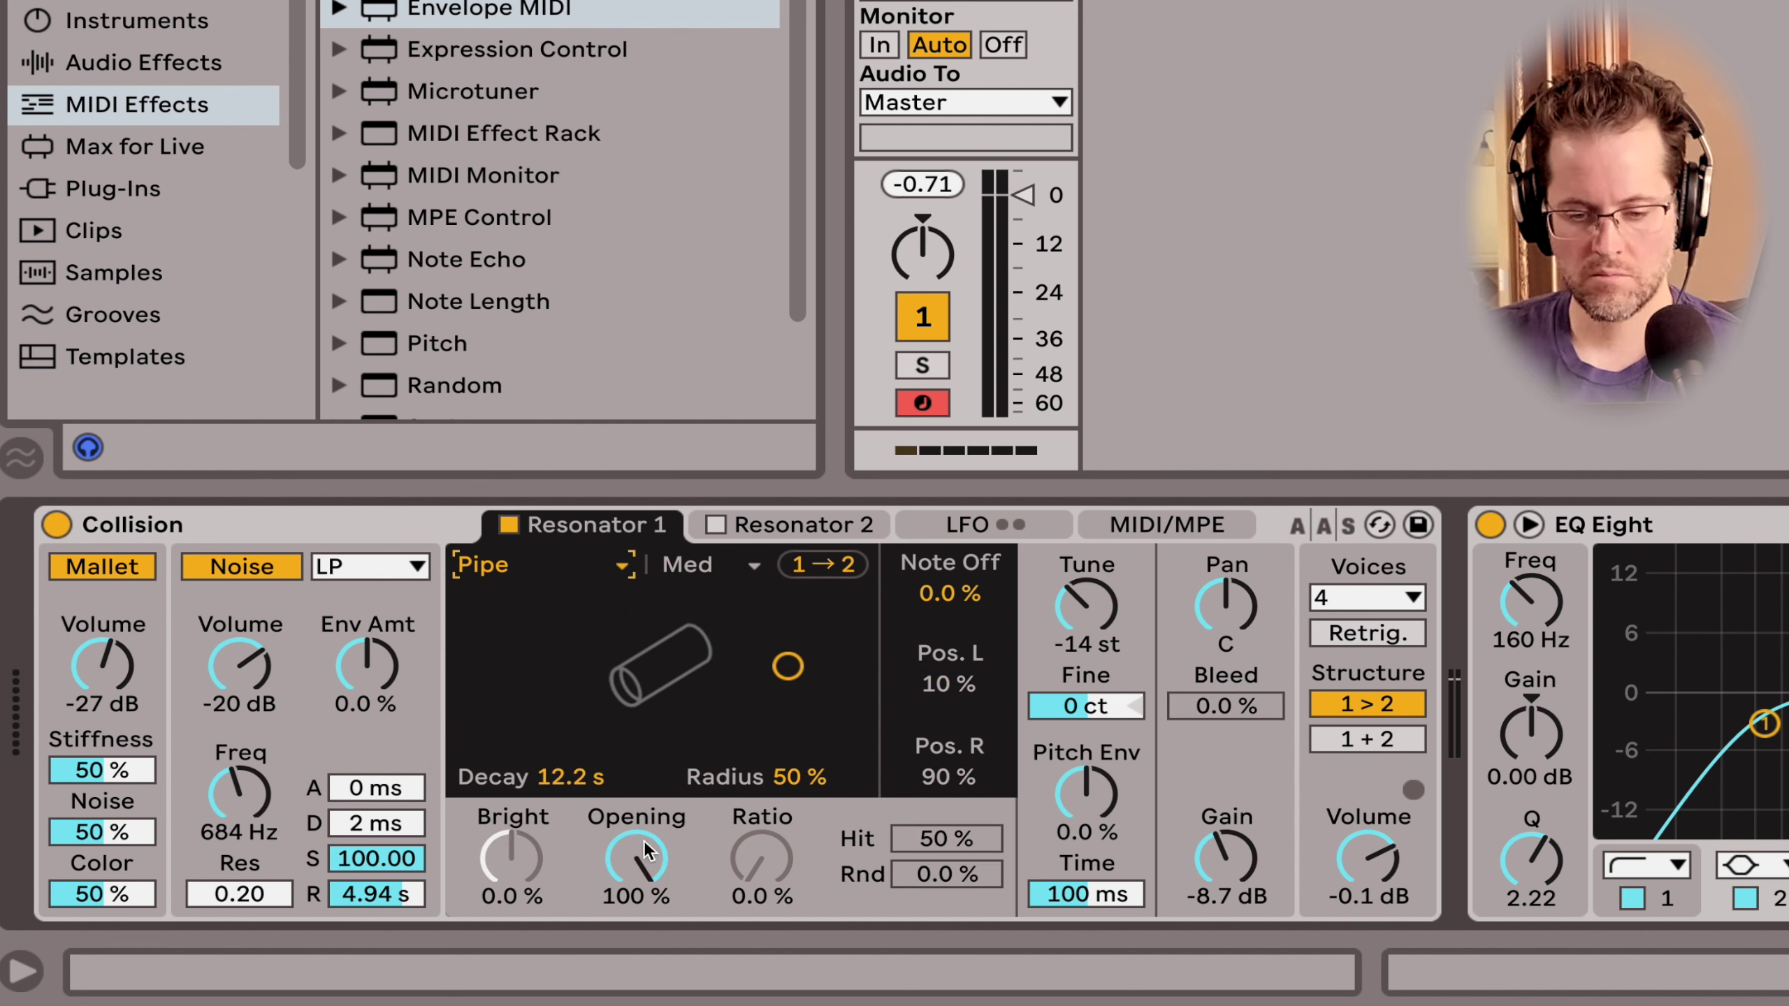
{"action": "left_click", "coordinate": [498, 567]}
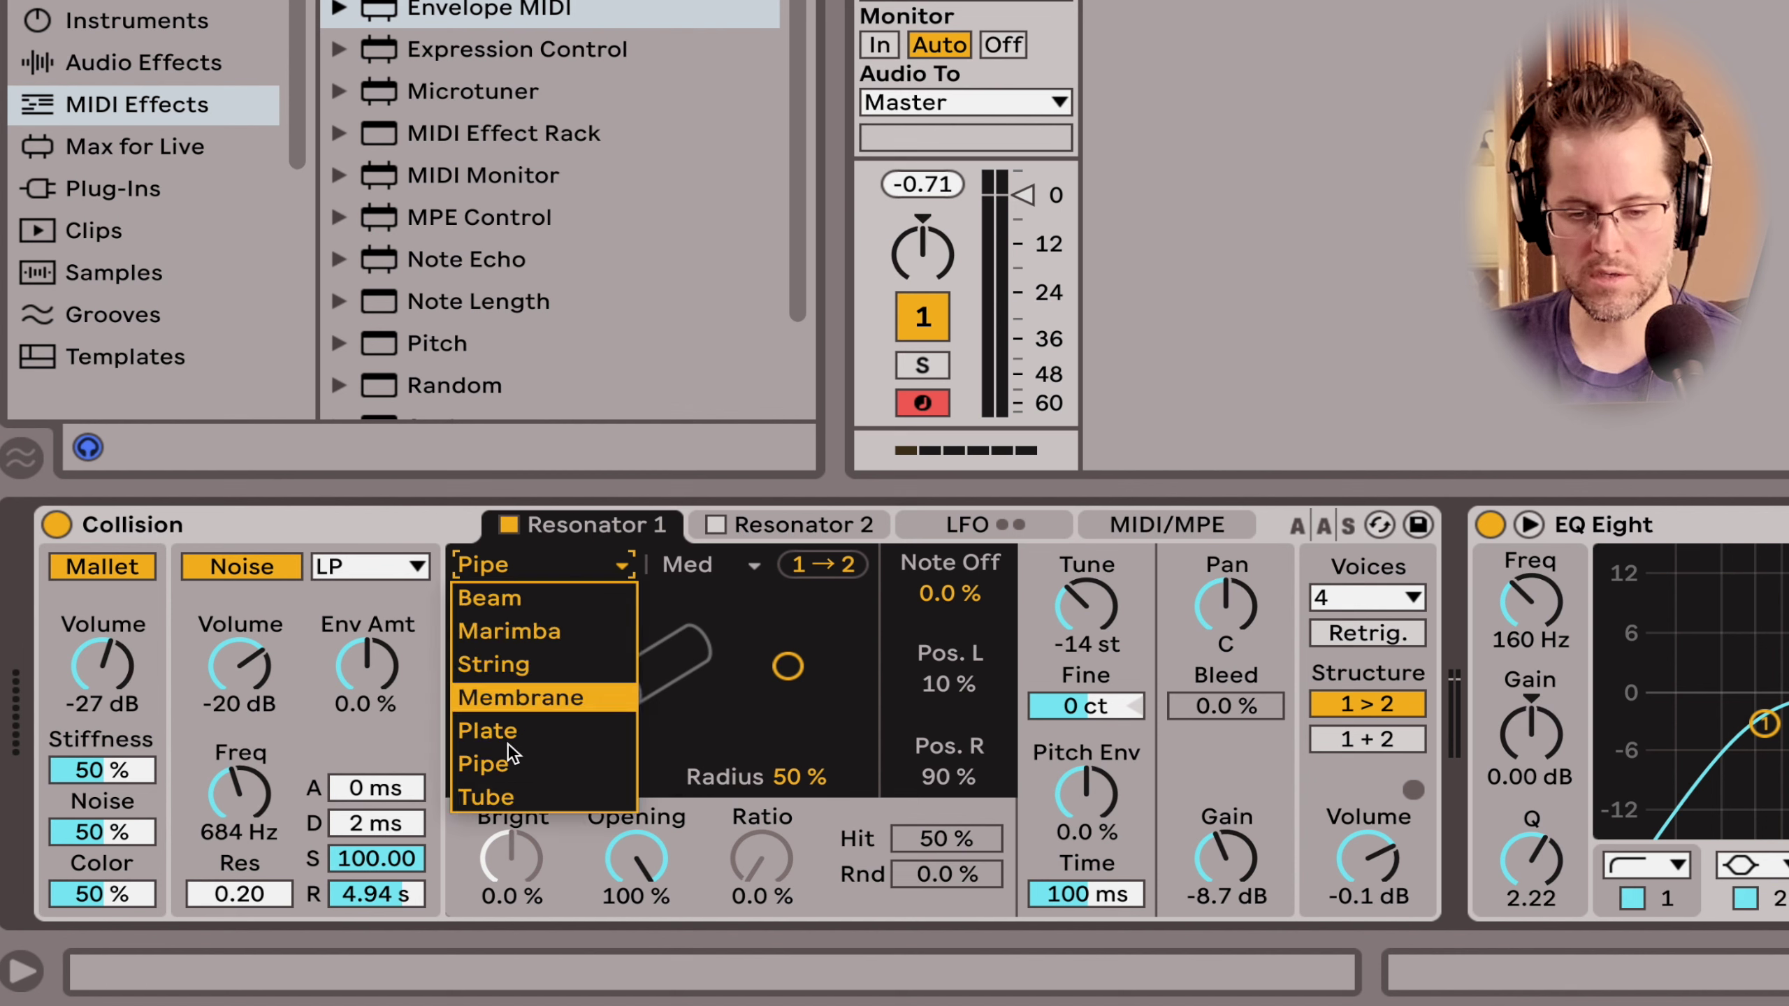
{"action": "left_click", "coordinate": [510, 797]}
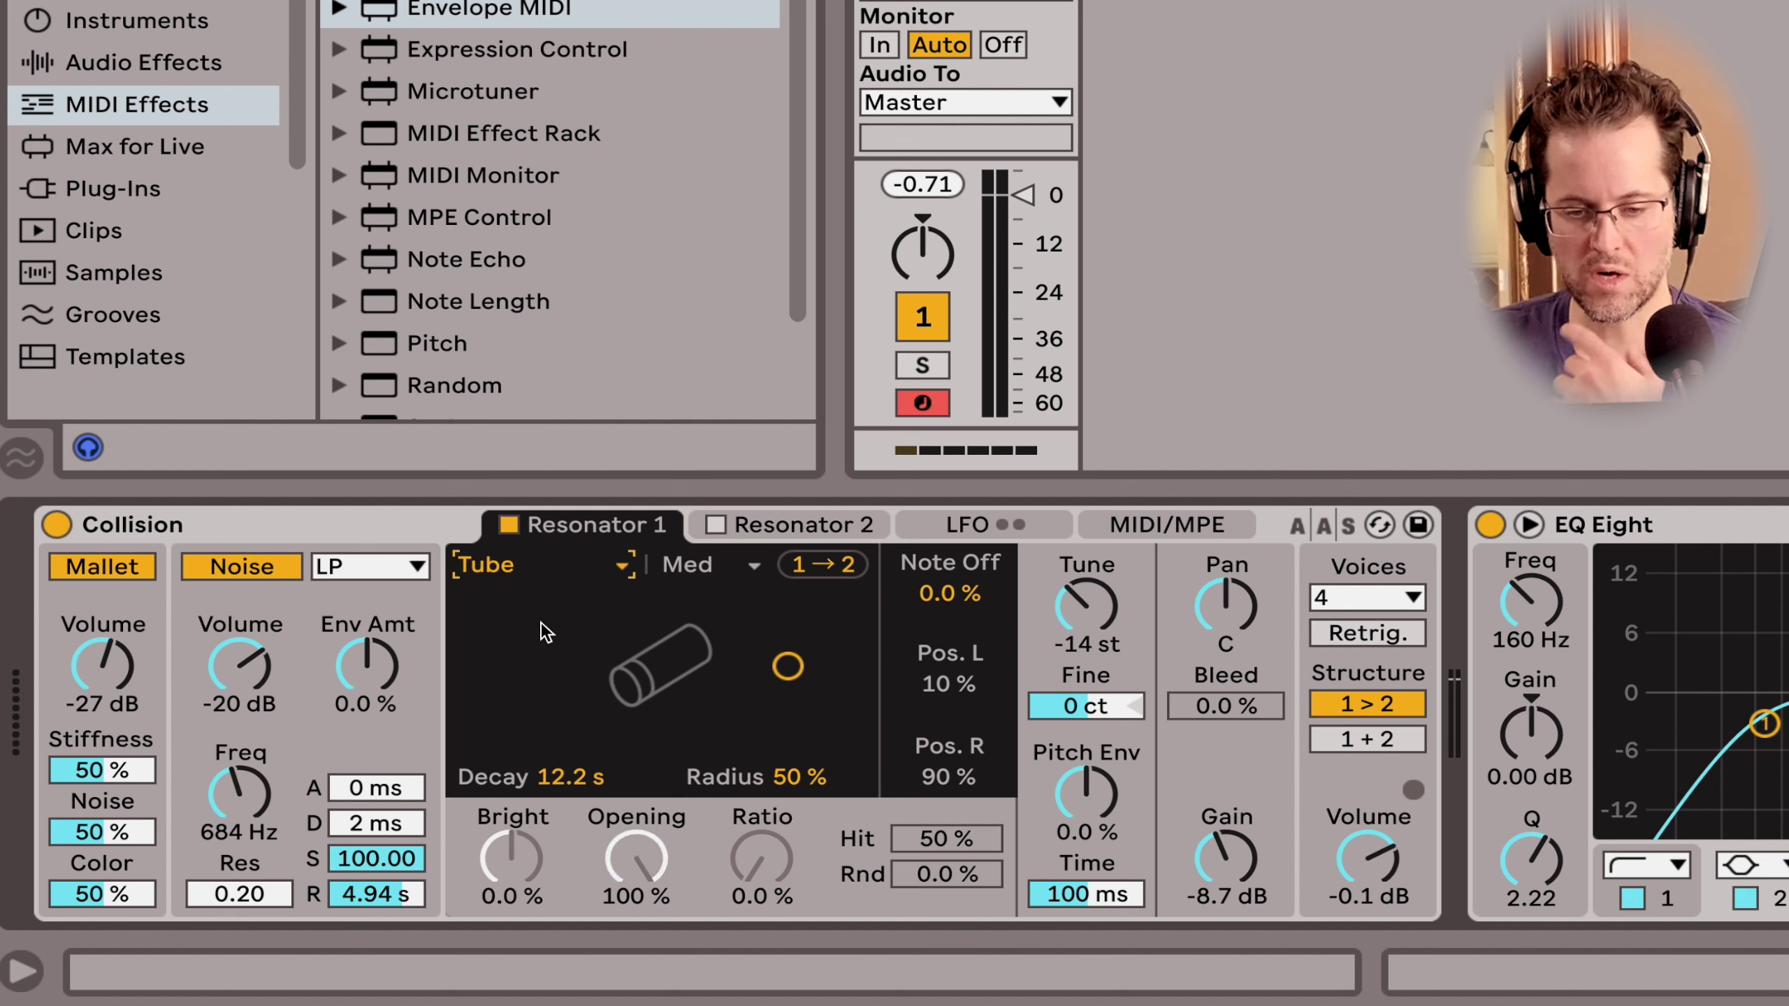
{"action": "left_click", "coordinate": [536, 564]}
{"action": "left_click", "coordinate": [536, 563]}
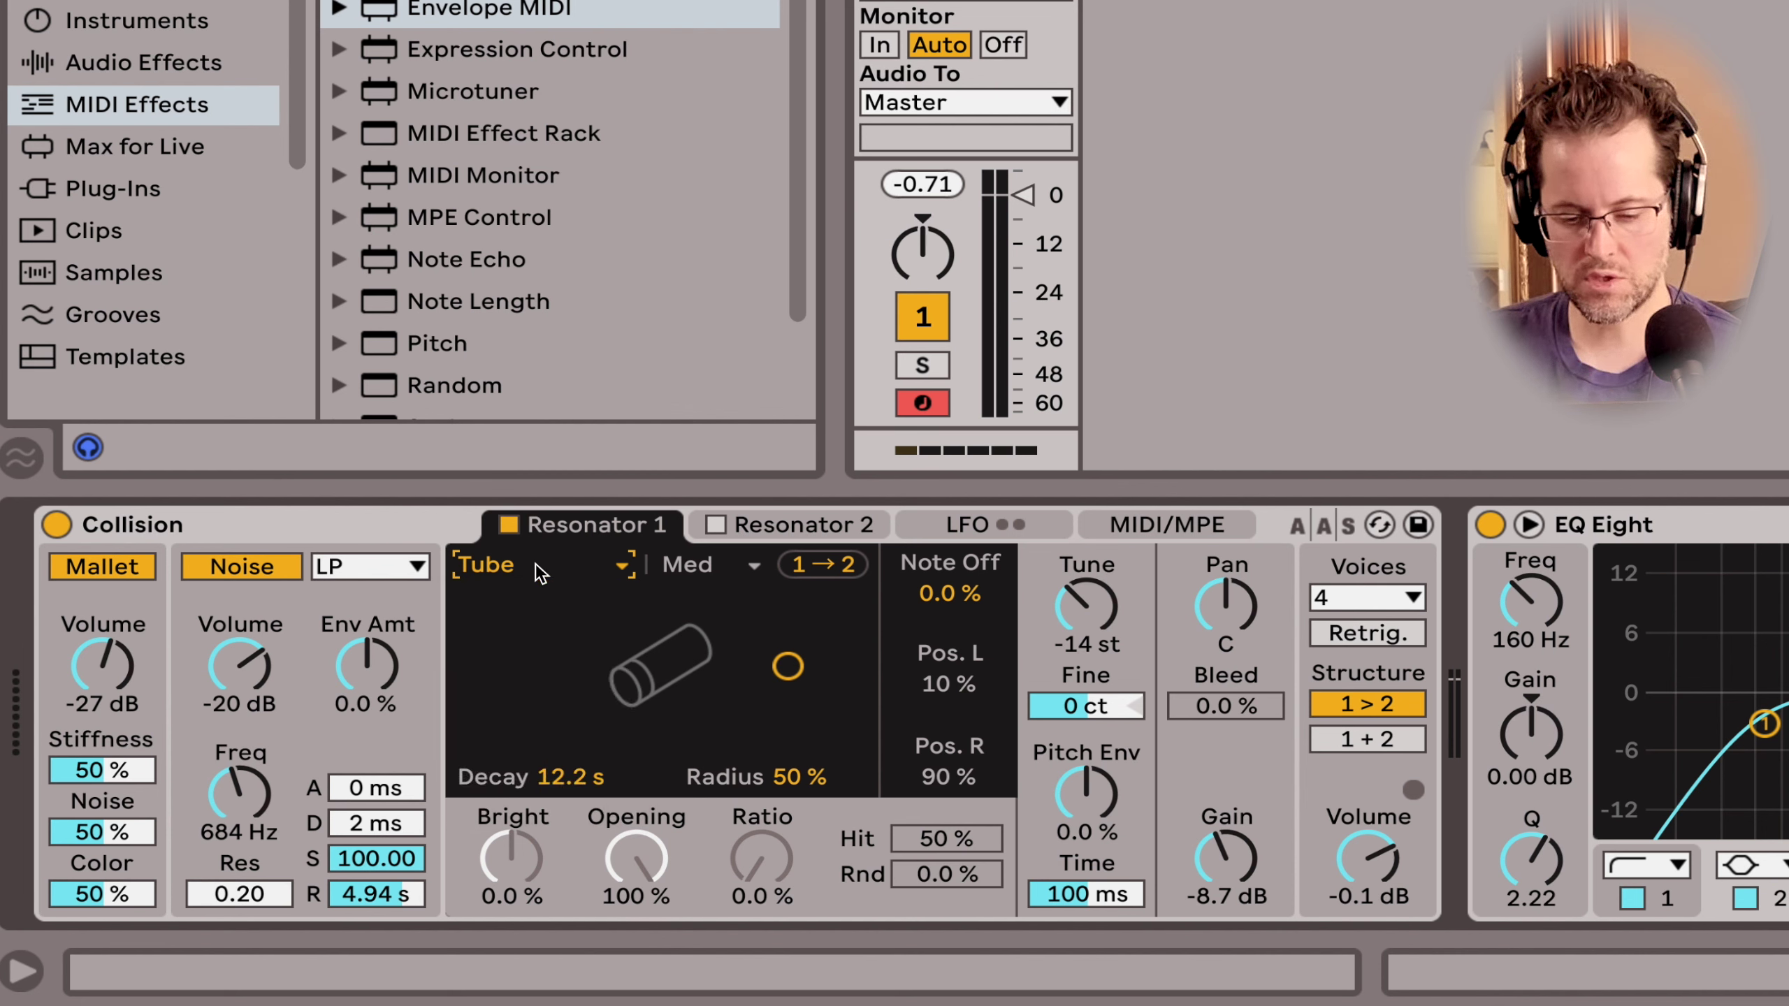
{"action": "left_click", "coordinate": [535, 563]}
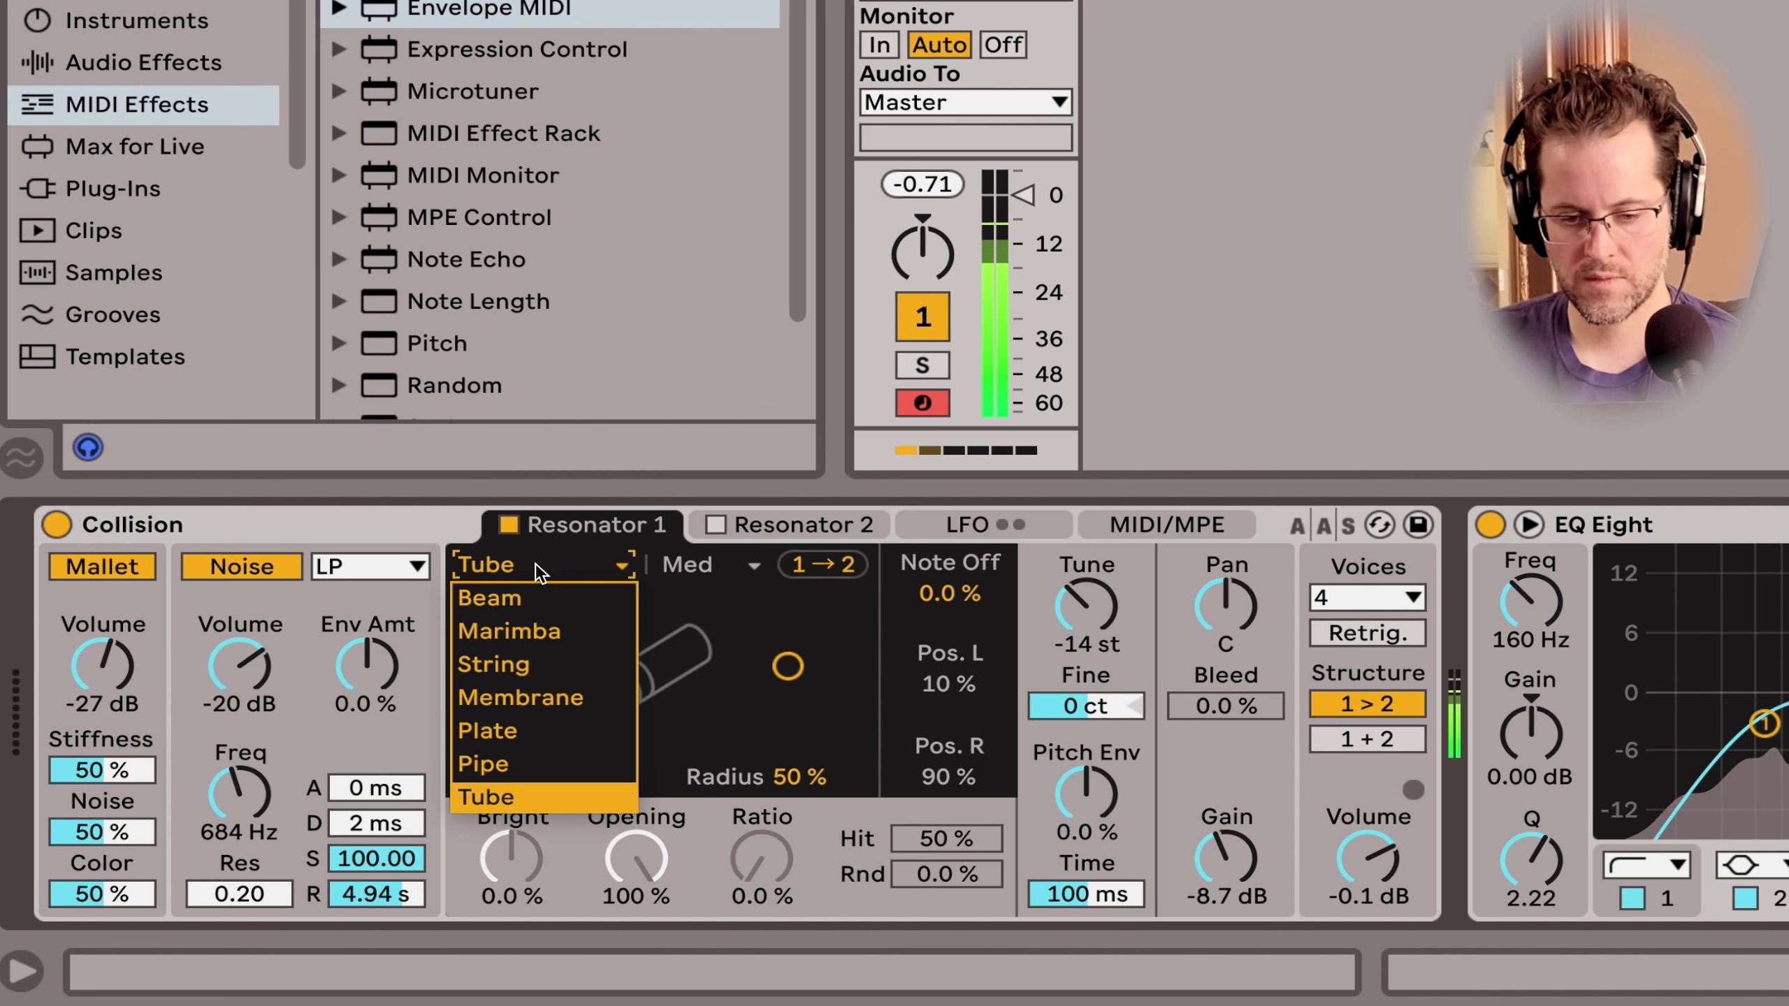
{"action": "left_click", "coordinate": [547, 757]}
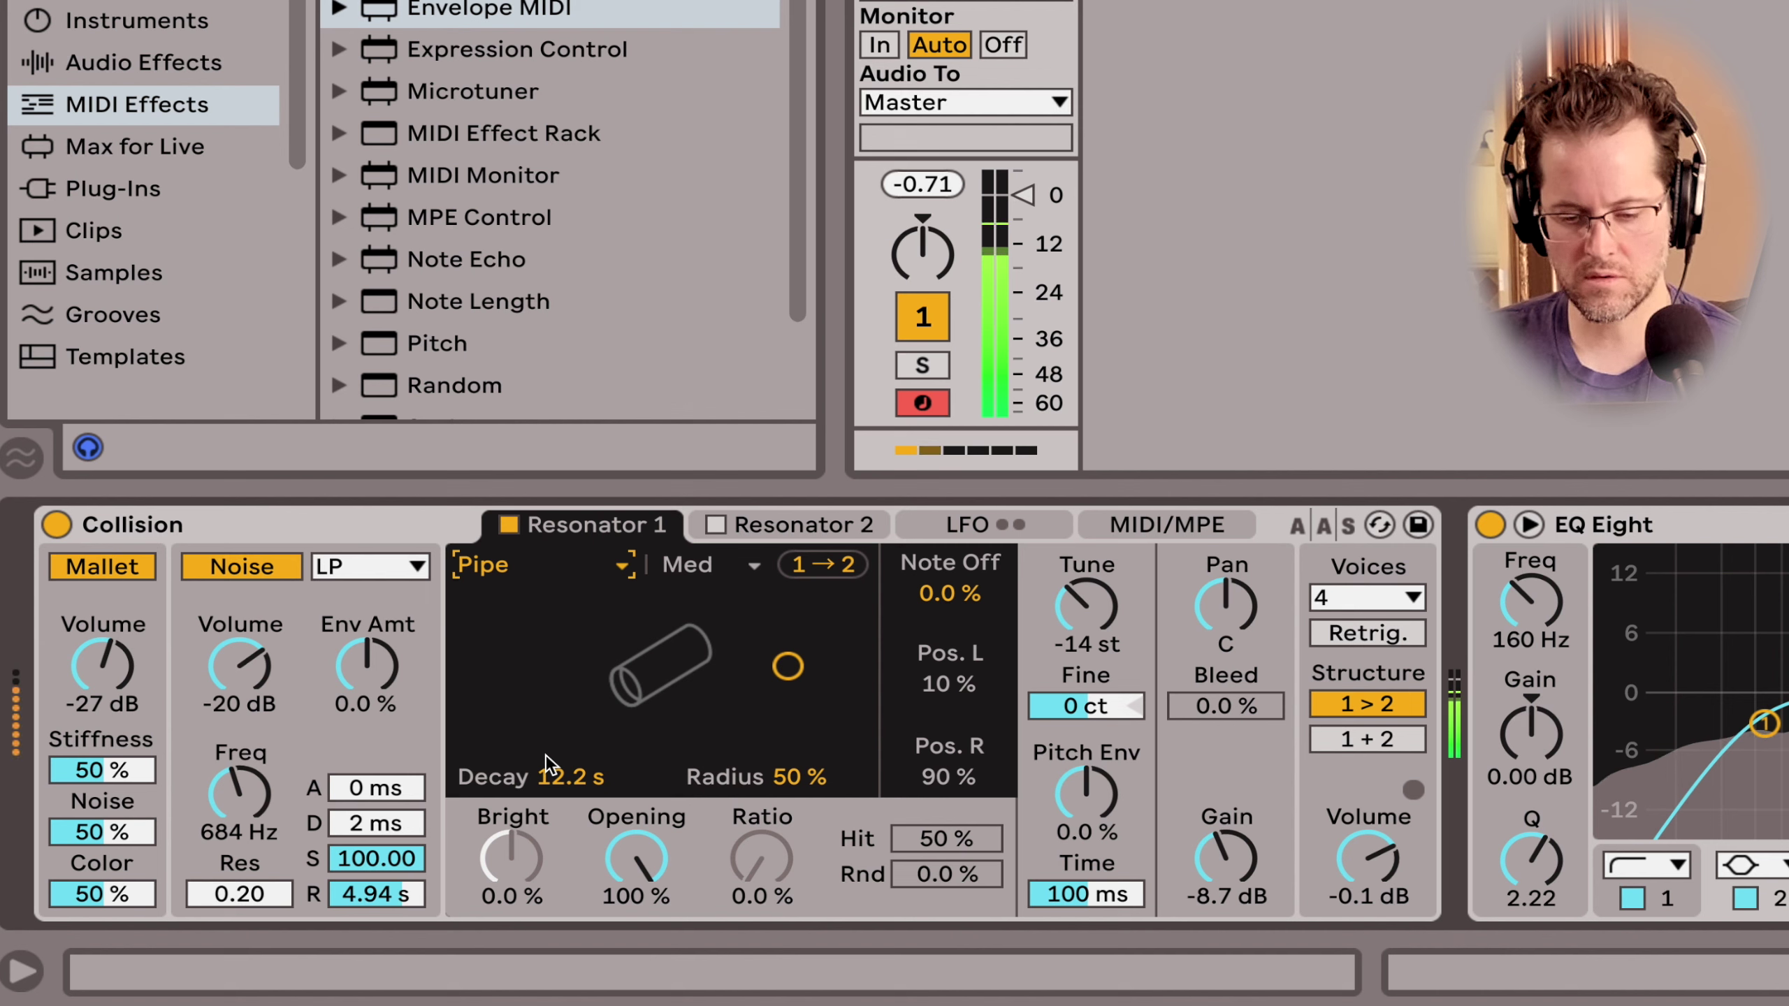
{"action": "left_click", "coordinate": [578, 568]}
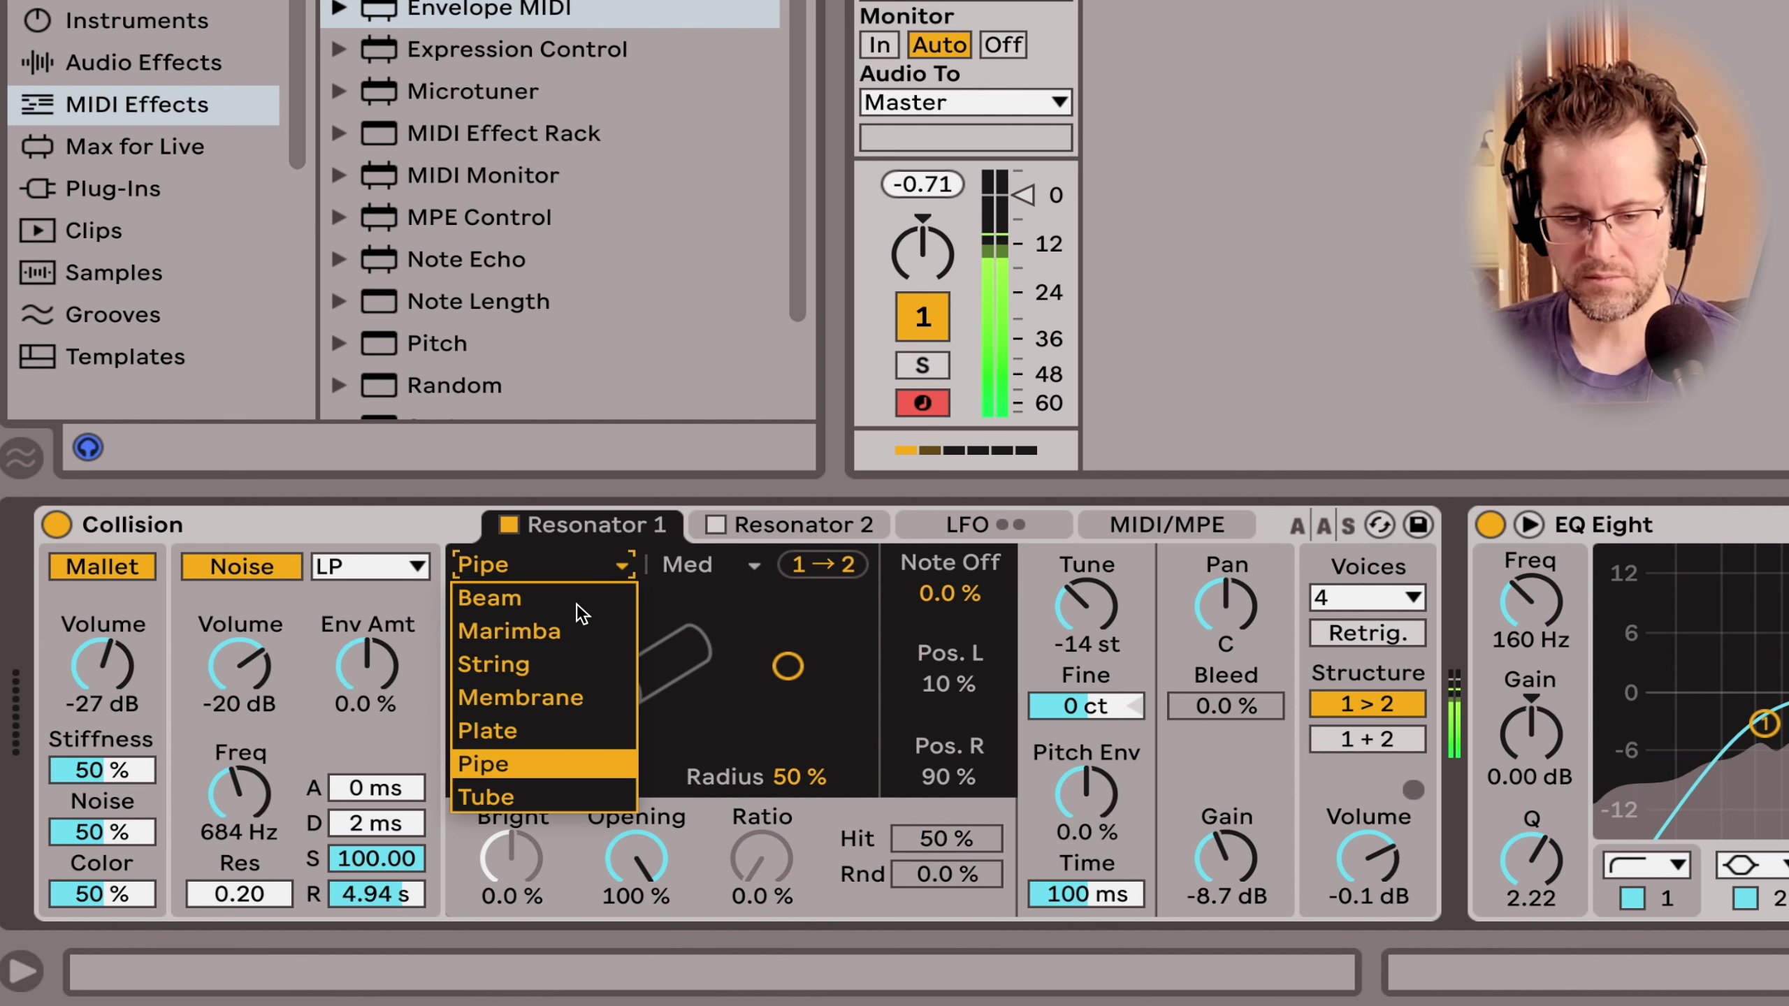
{"action": "left_click", "coordinate": [555, 792]}
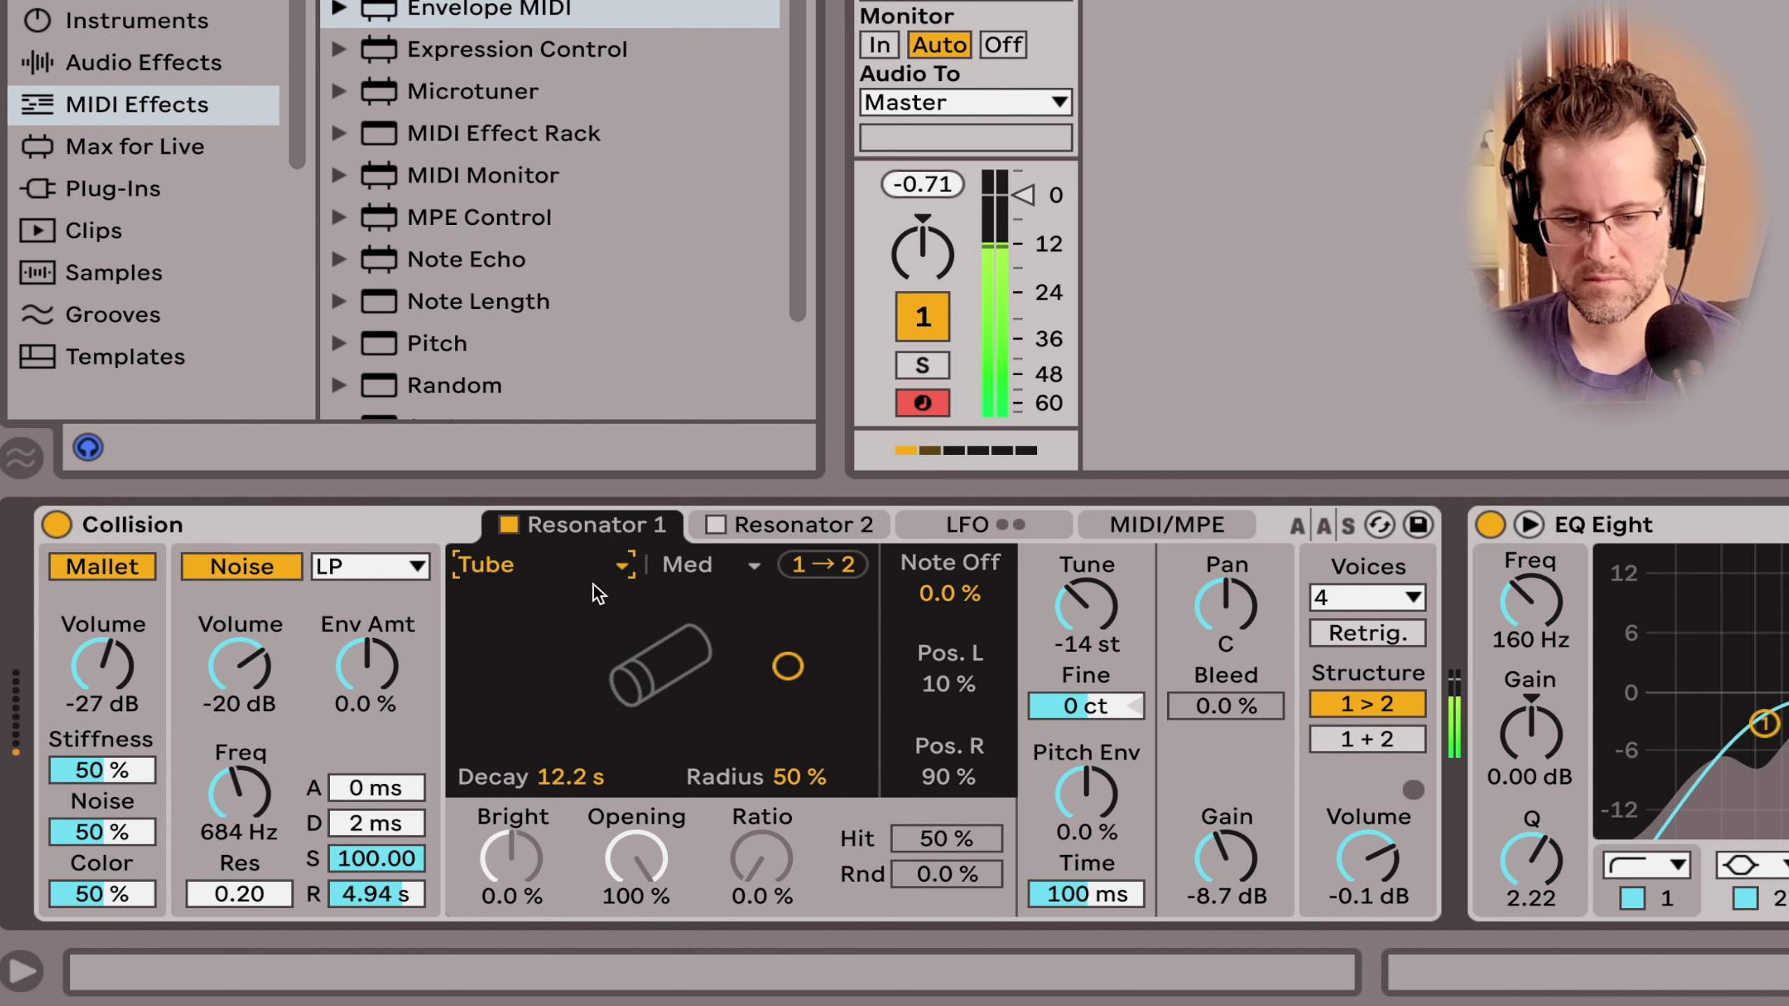
{"action": "left_click", "coordinate": [592, 567]}
{"action": "left_click", "coordinate": [556, 753]}
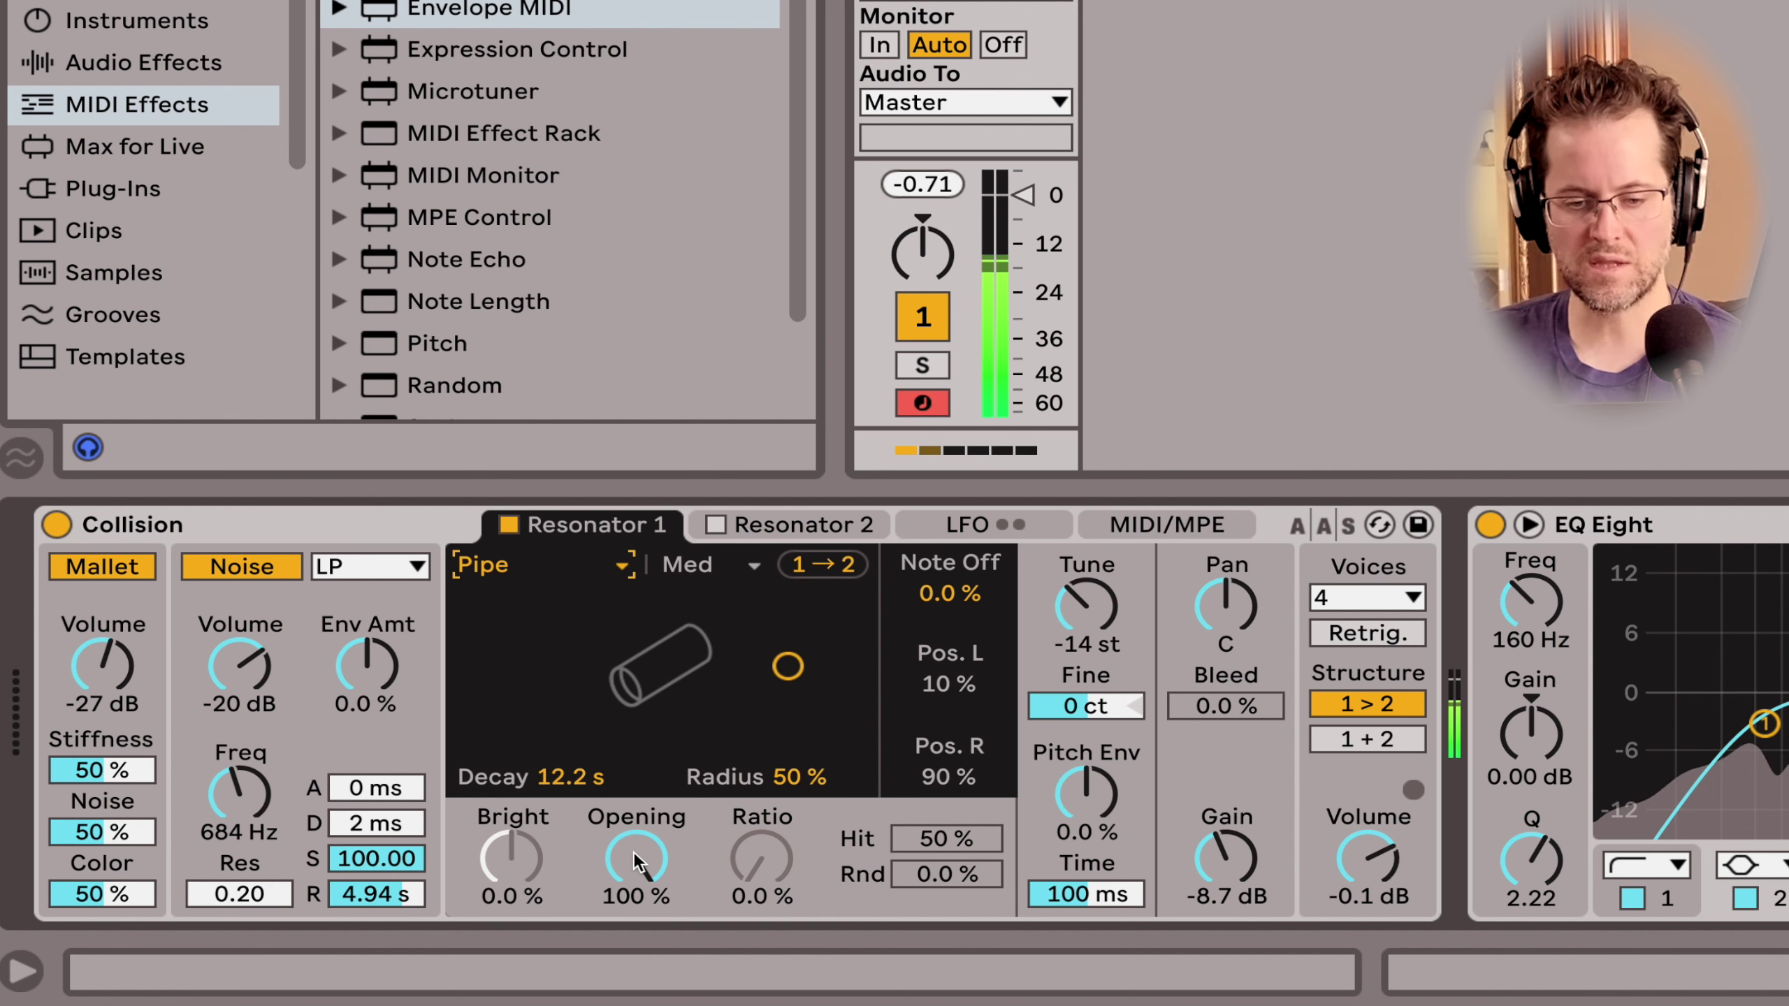
Step: Narrow the pipe Opening to 11 % and tune the resonator down to -28 st
{"action": "left_click_drag", "start_coordinate": [640, 861], "coordinate": [641, 979]}
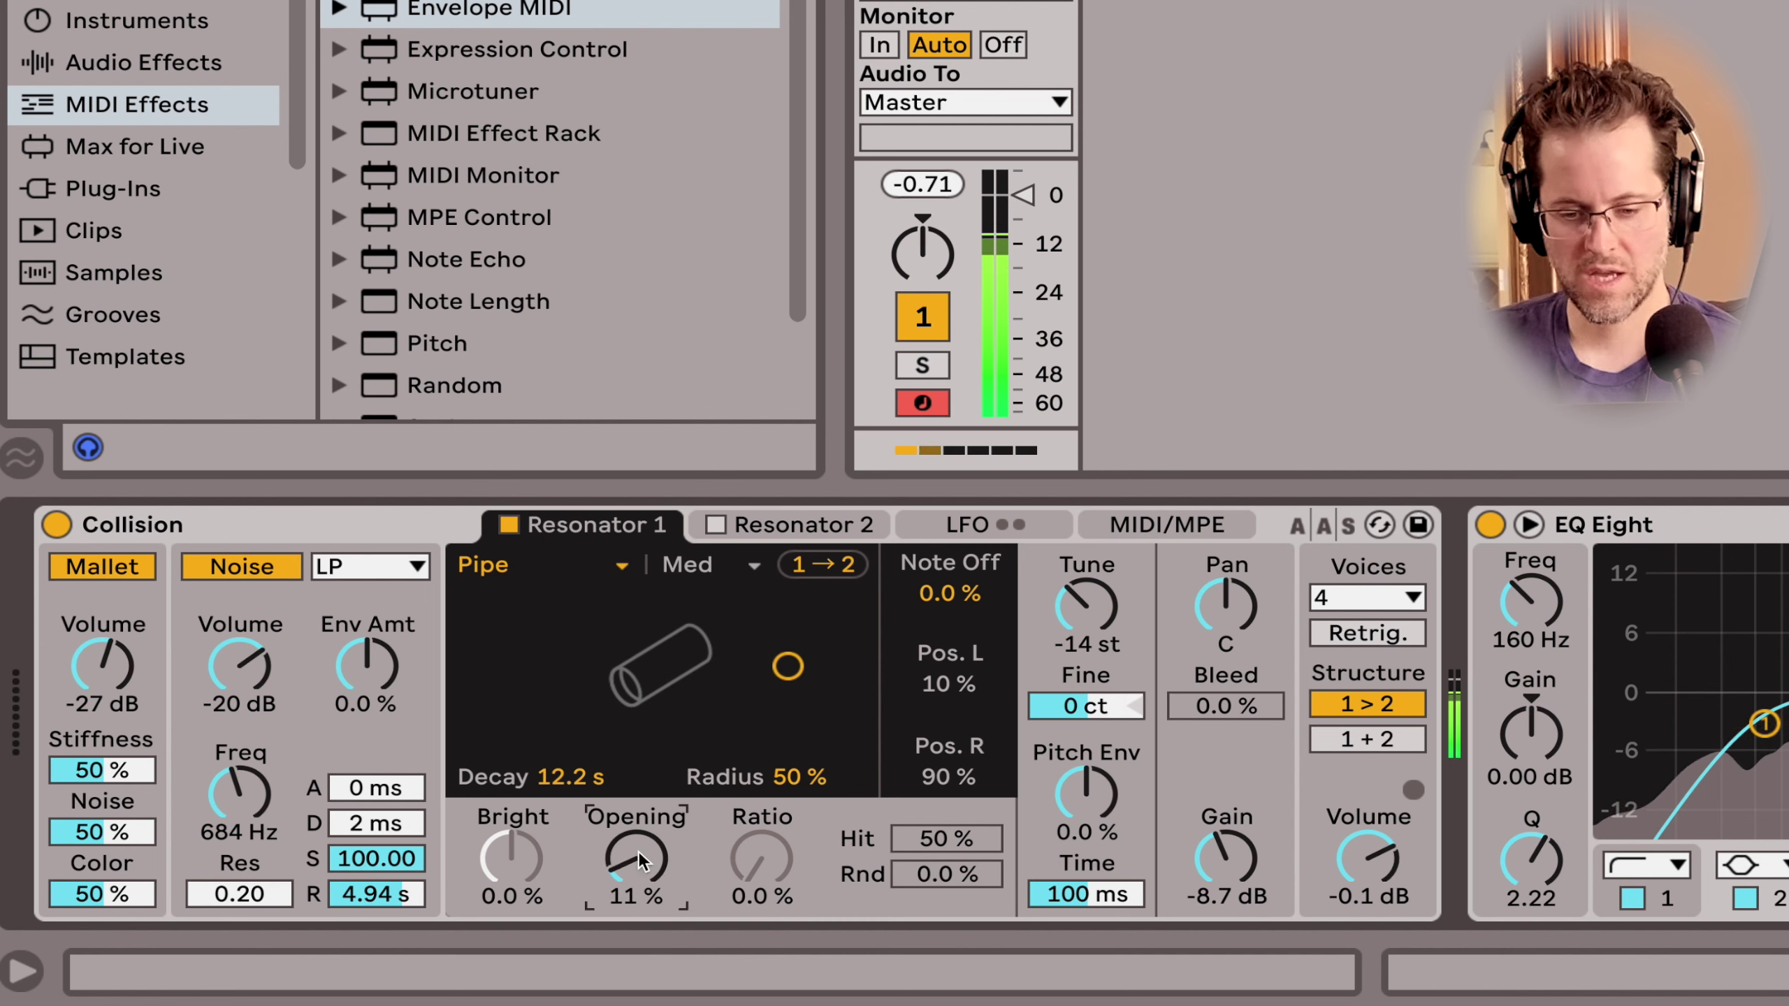
{"action": "left_click", "coordinate": [1082, 591]}
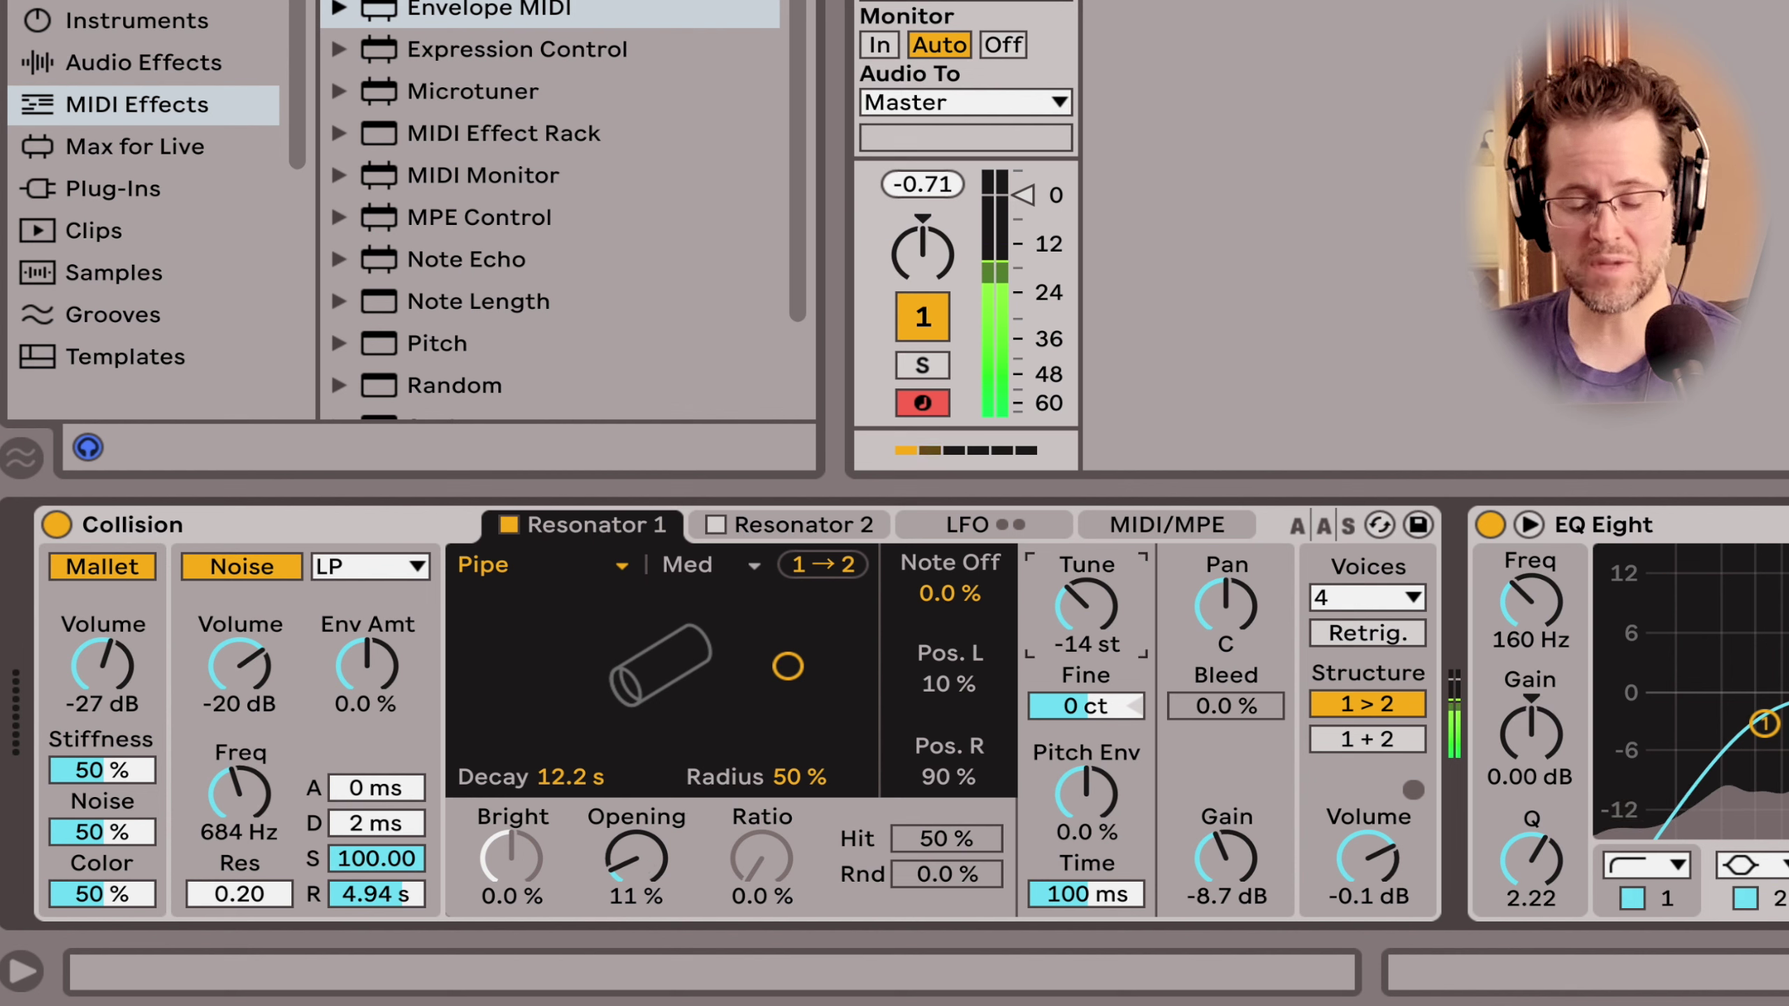
{"action": "mouse_move", "coordinate": [1082, 591]}
{"action": "left_mouse_down"}
{"action": "mouse_move", "coordinate": [1082, 611]}
{"action": "mouse_move", "coordinate": [1073, 598]}
{"action": "left_mouse_up"}
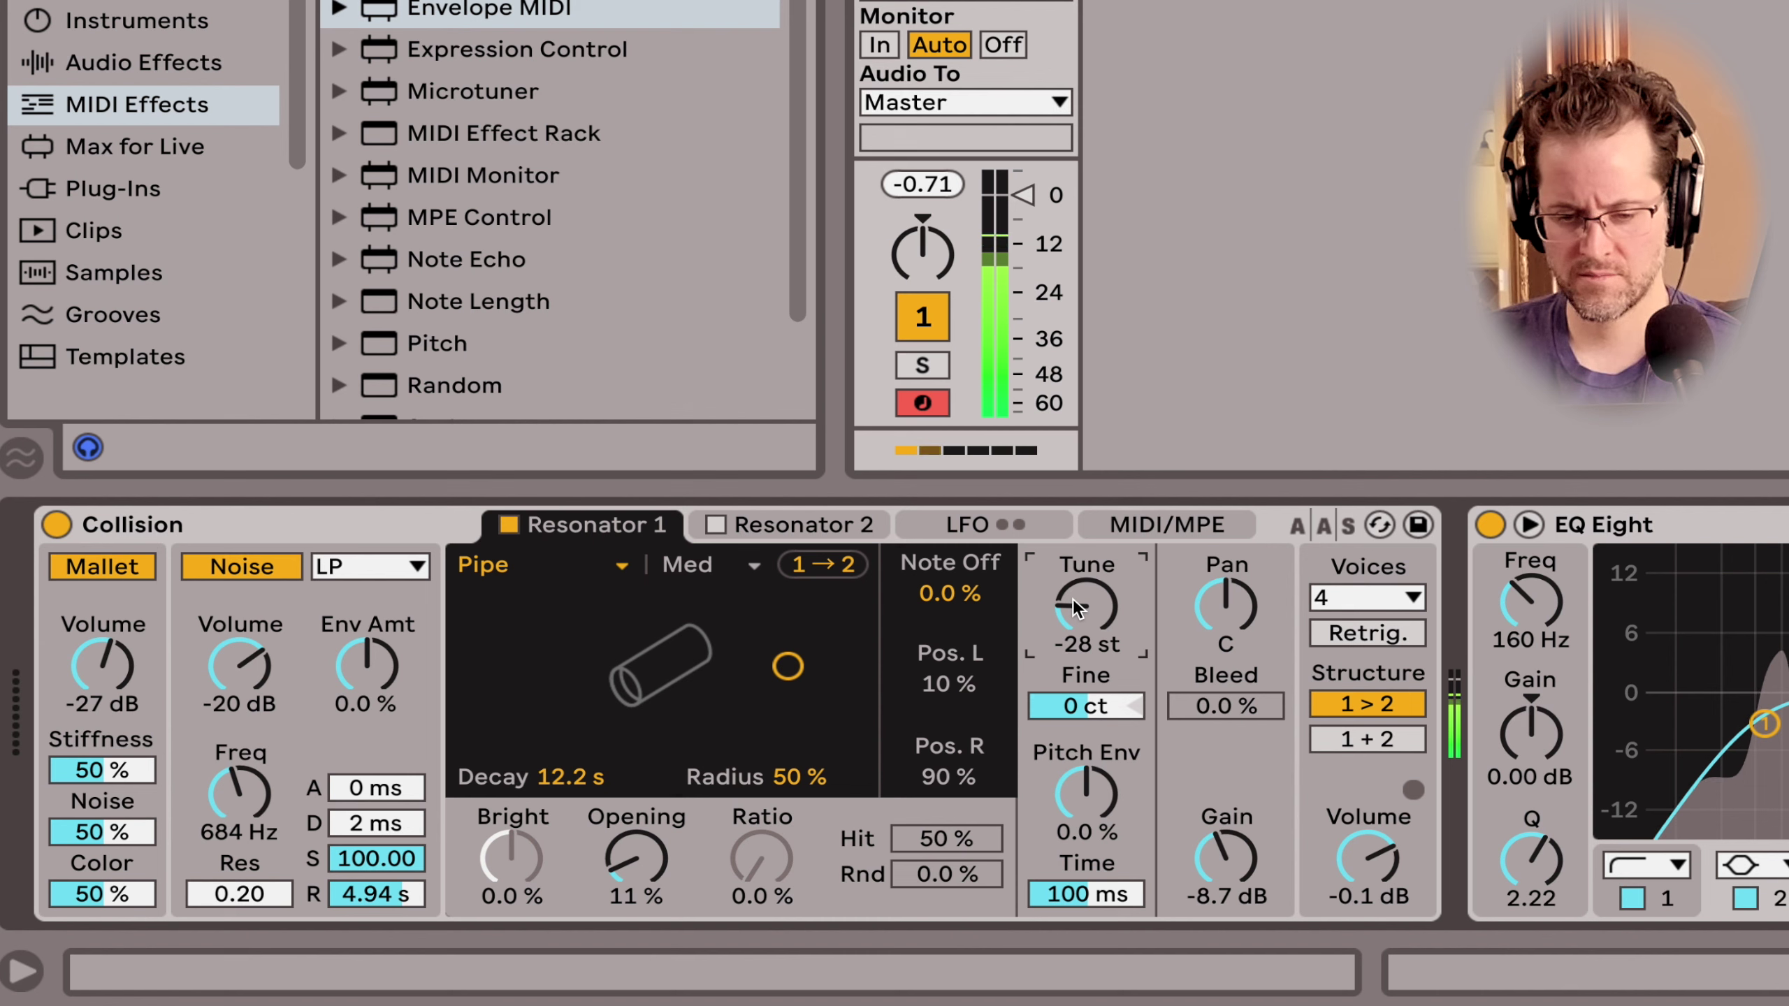
Step: Shorten the resonator Decay from 12.2 s to 2.71 s and set Radius to 42 %
{"action": "left_click", "coordinate": [599, 775]}
{"action": "mouse_move", "coordinate": [599, 775]}
{"action": "left_mouse_down"}
{"action": "mouse_move", "coordinate": [599, 811]}
{"action": "mouse_move", "coordinate": [599, 782]}
{"action": "left_mouse_up"}
{"action": "left_click", "coordinate": [799, 776]}
{"action": "mouse_move", "coordinate": [800, 776]}
{"action": "left_mouse_down"}
{"action": "mouse_move", "coordinate": [800, 727]}
{"action": "mouse_move", "coordinate": [799, 772]}
{"action": "left_mouse_up"}
{"action": "left_click", "coordinate": [15, 141]}
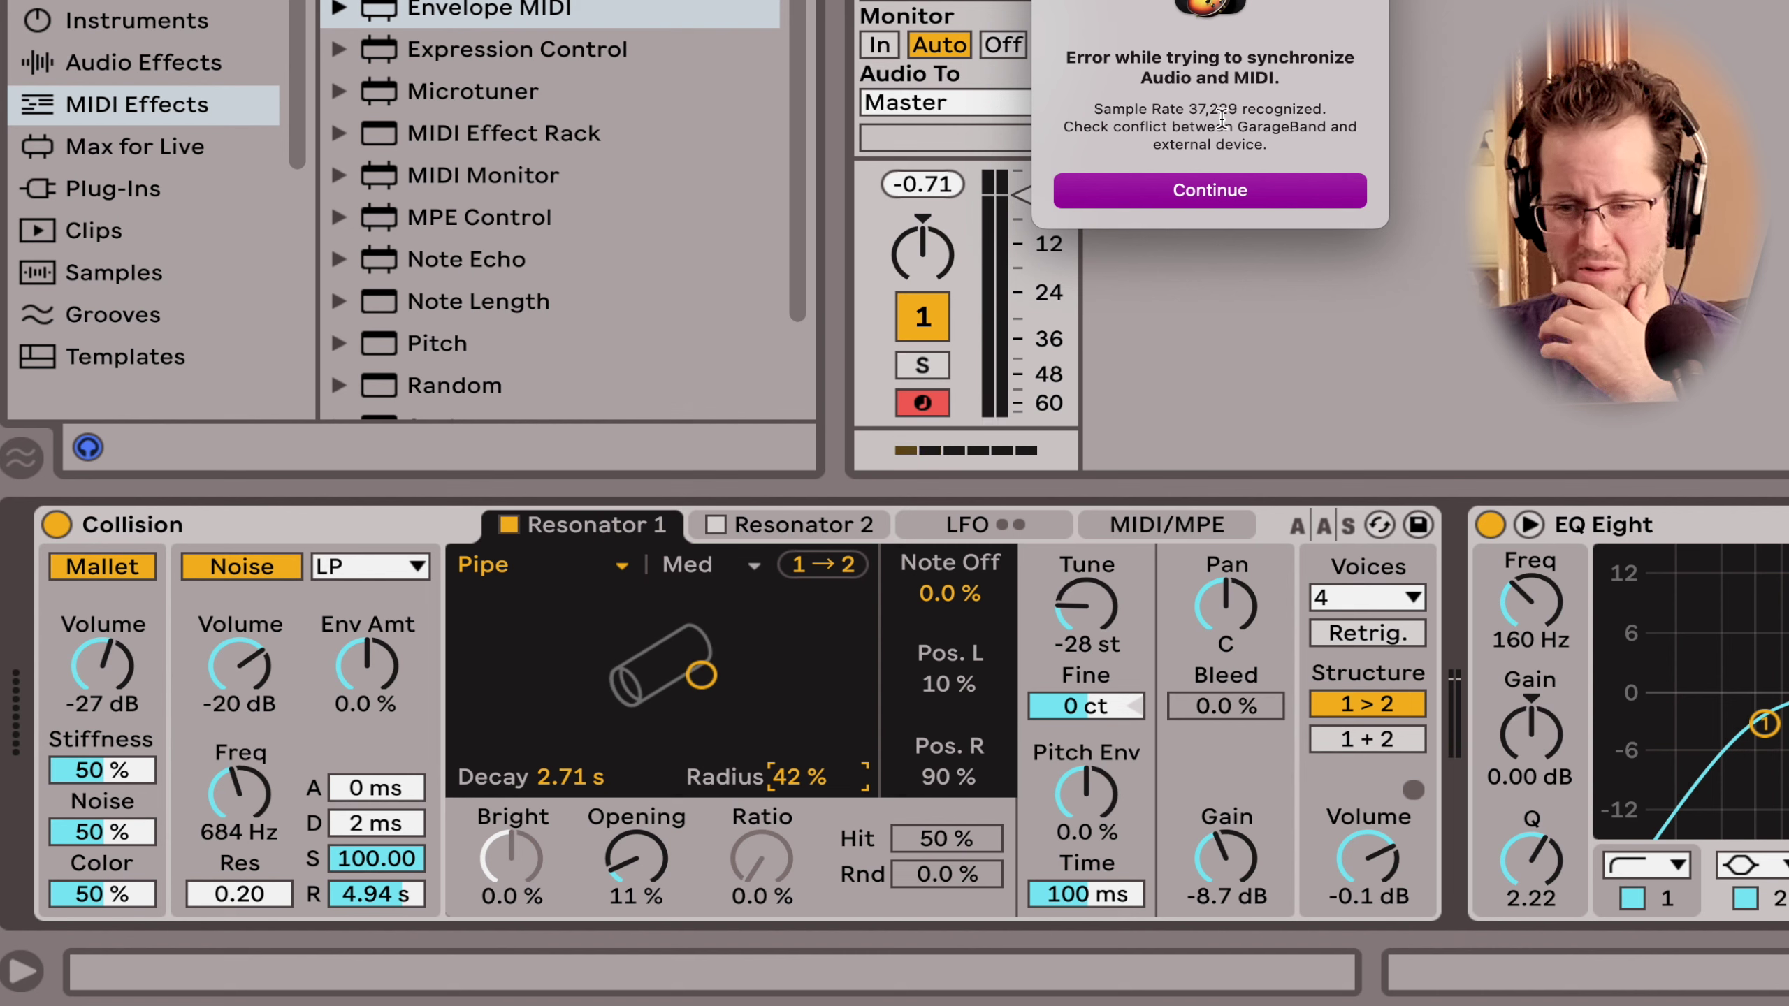
Step: Dismiss GarageBand's sync error, then review its Audio/MIDI, General and Advanced settings
{"action": "left_click", "coordinate": [1223, 185]}
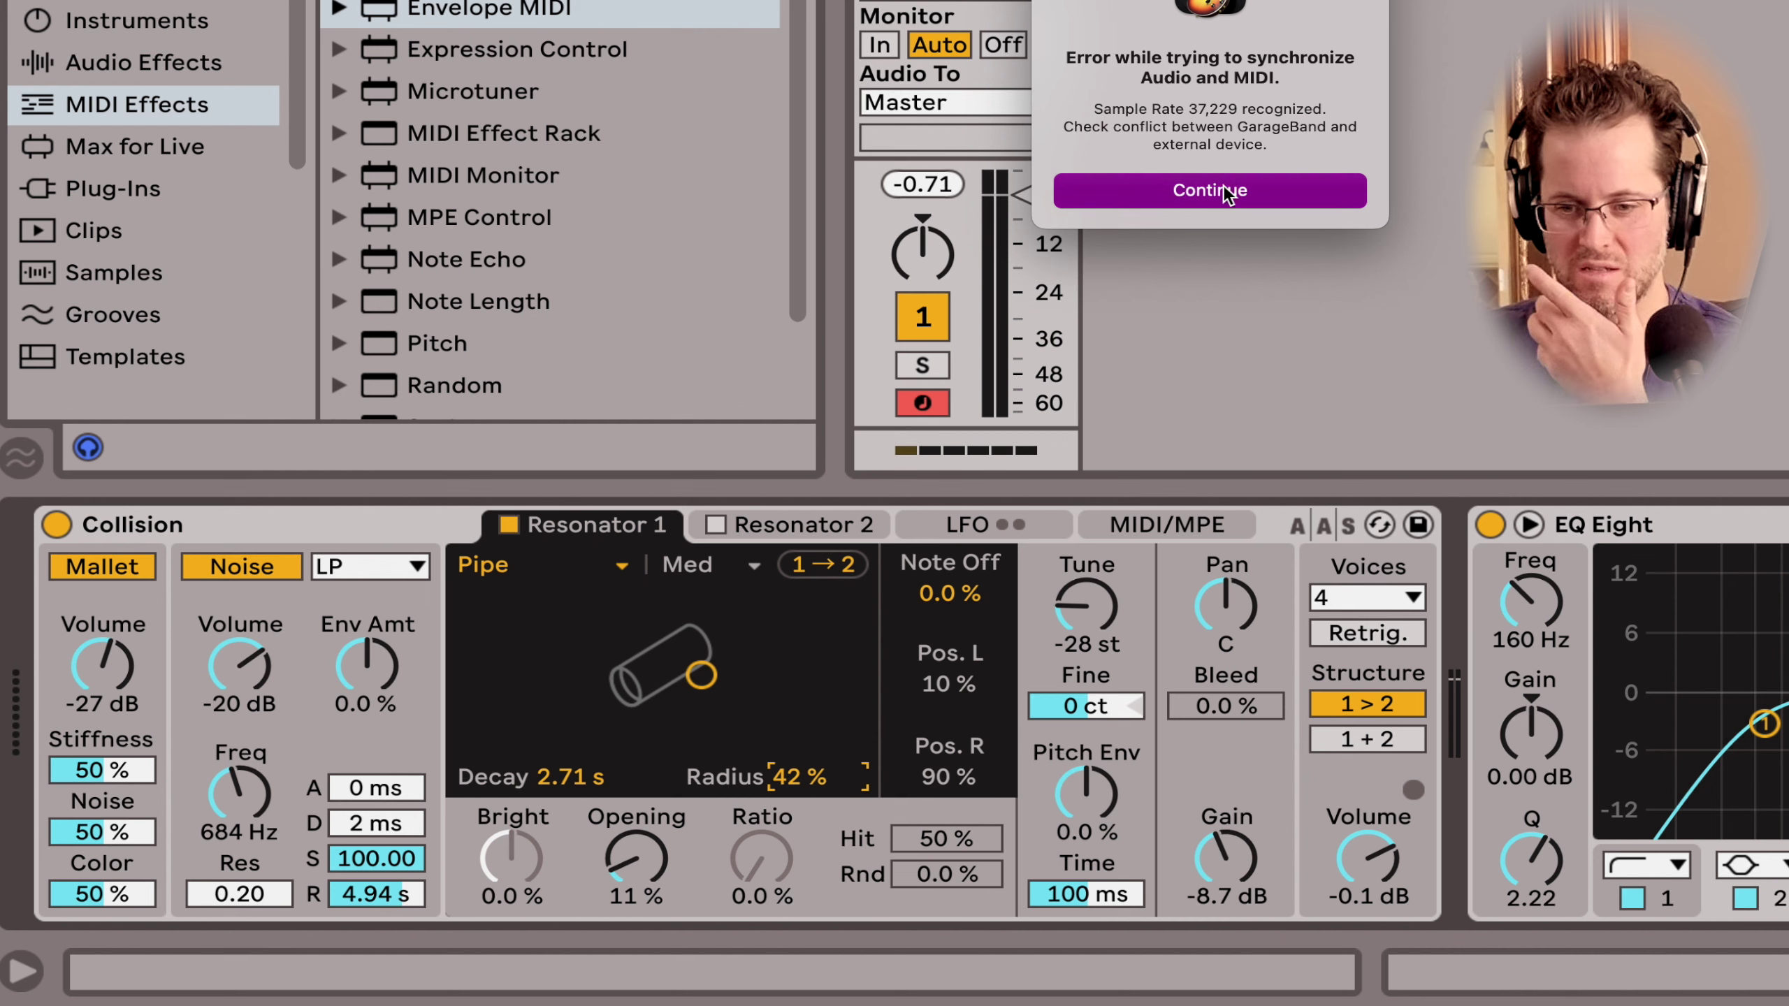
{"action": "mouse_move", "coordinate": [6, 14]}
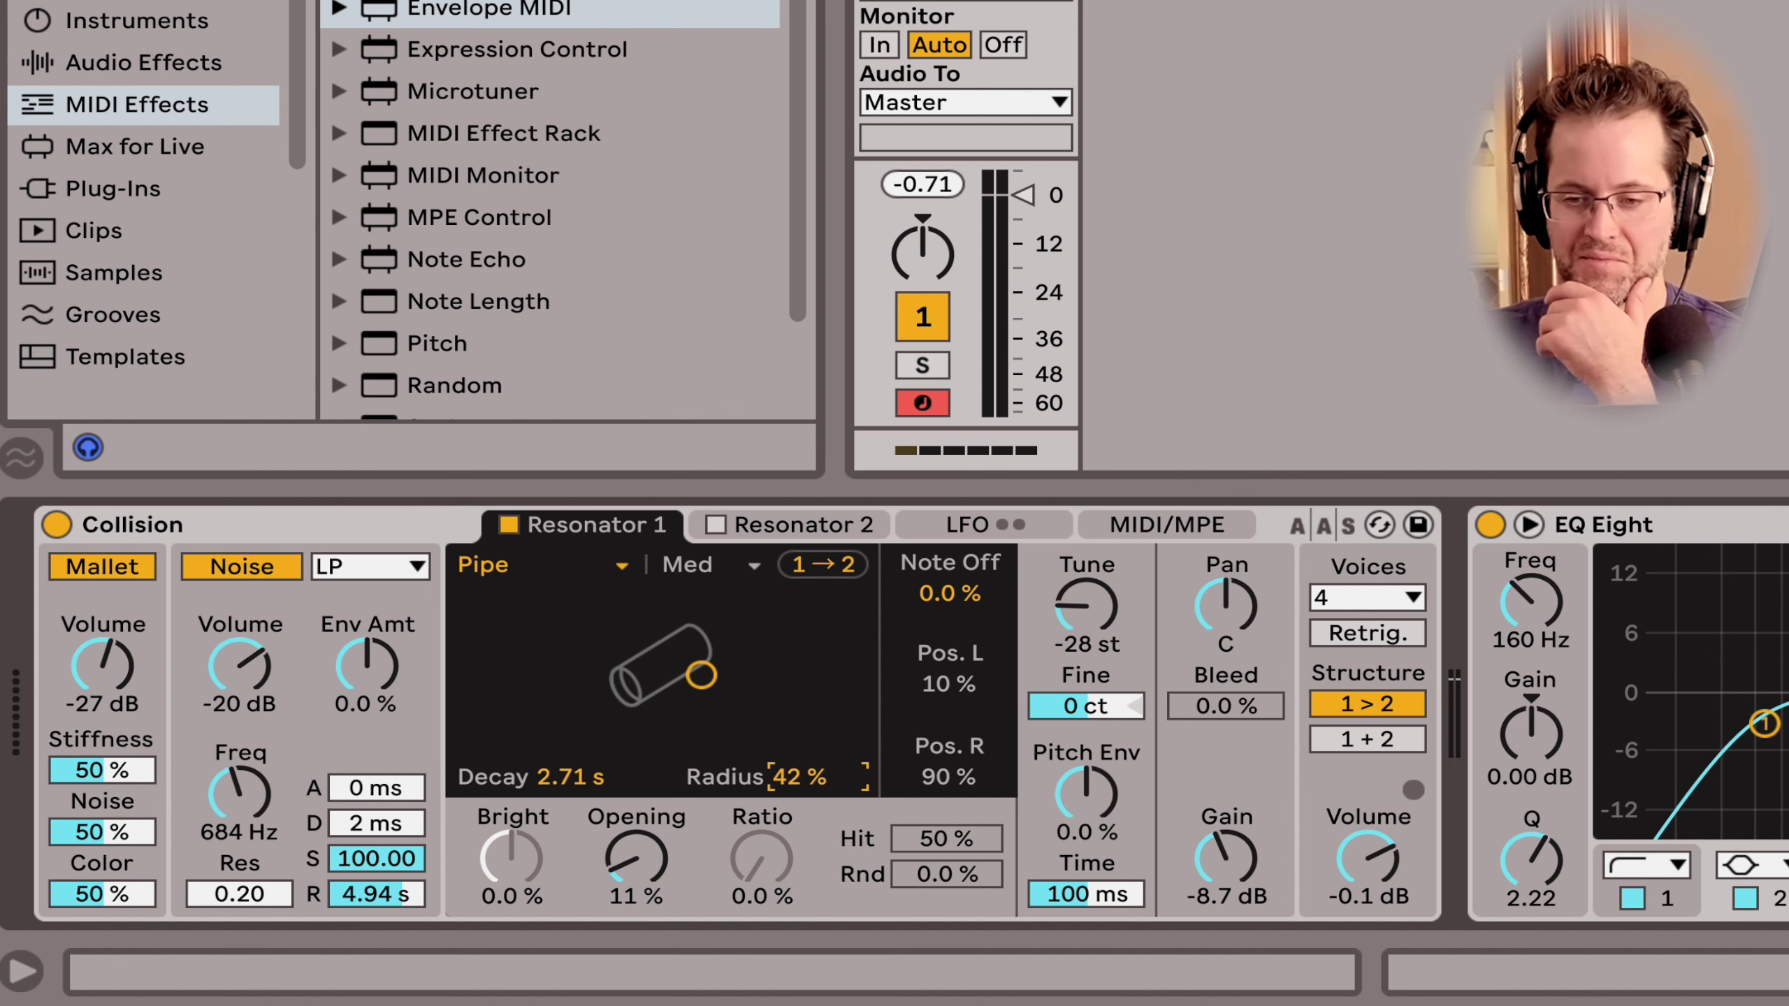
{"action": "key", "text": "super+comma"}
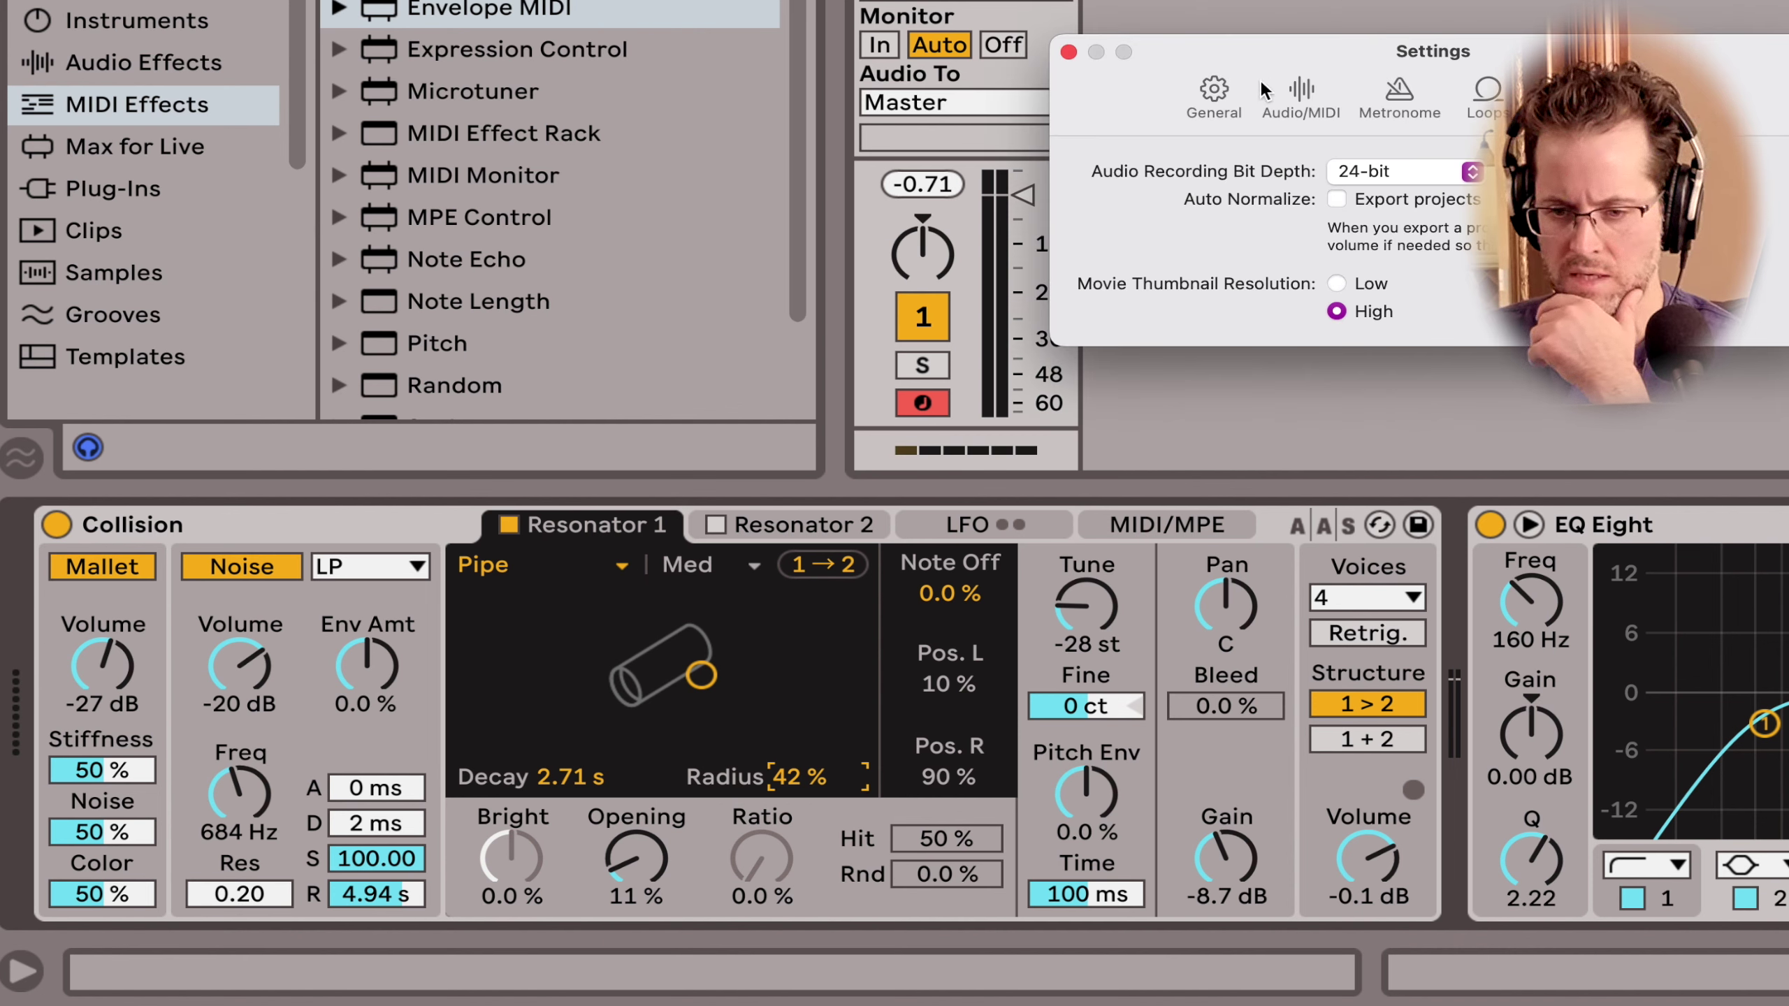
{"action": "left_click", "coordinate": [1301, 93]}
{"action": "left_click", "coordinate": [1212, 99]}
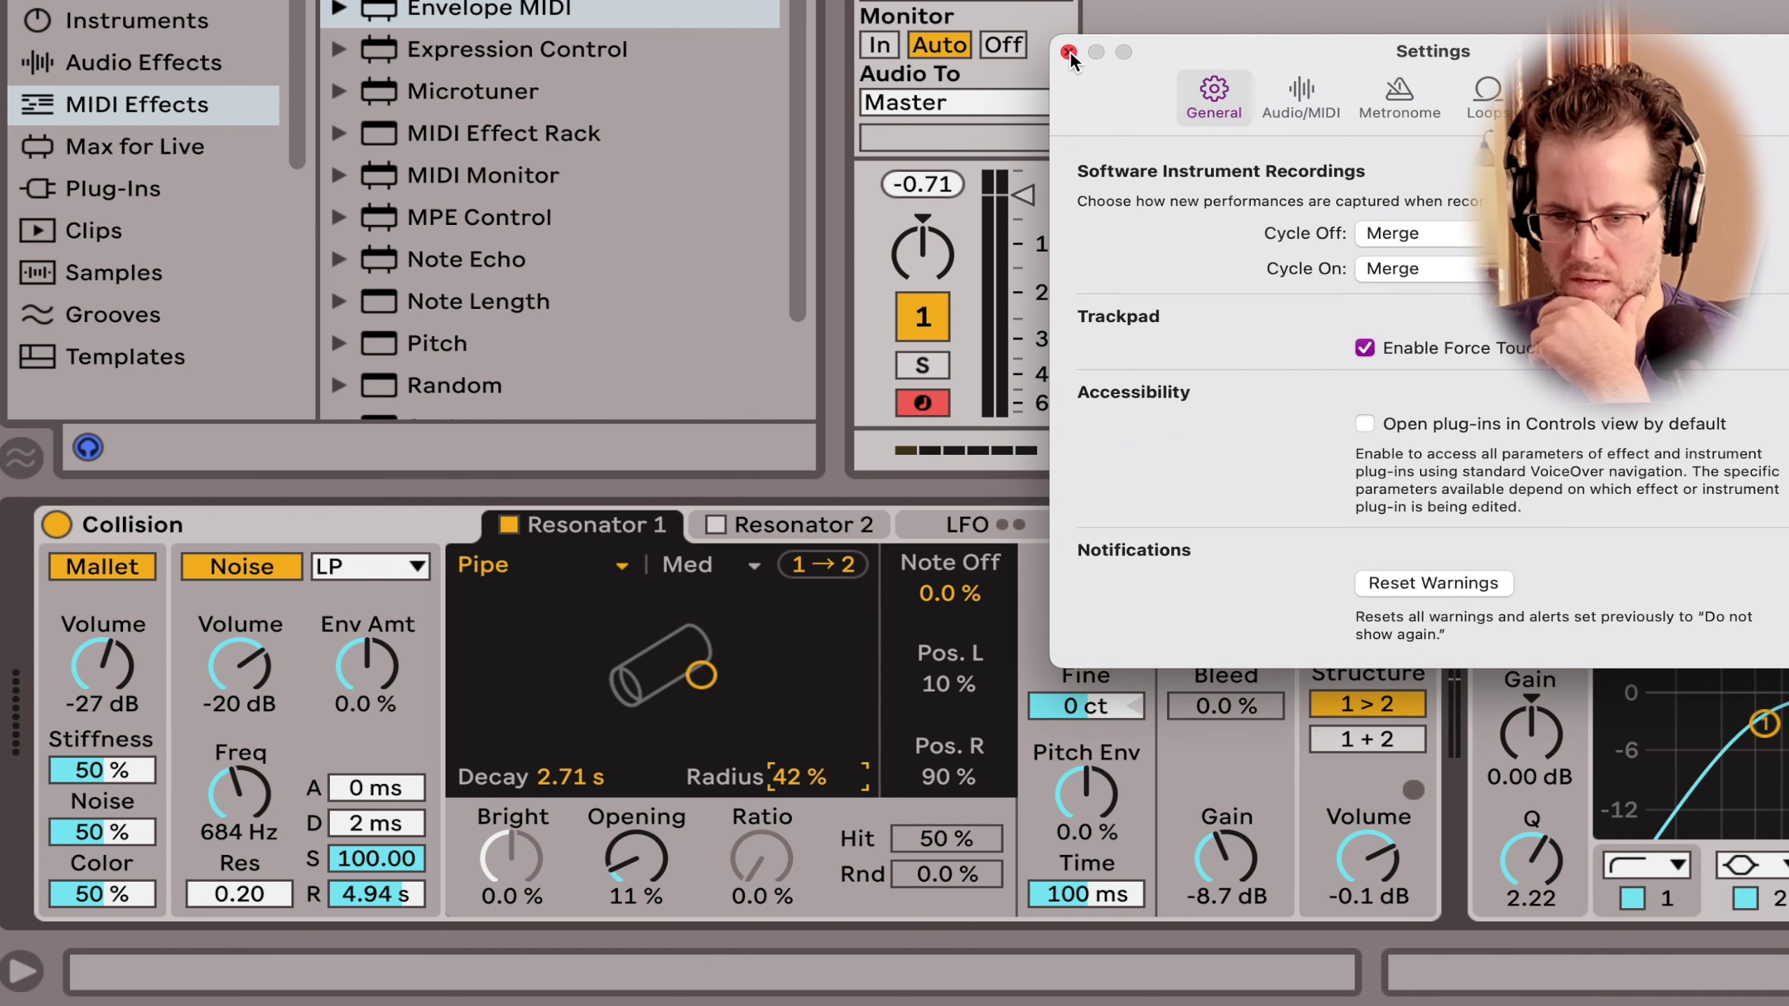
{"action": "left_click", "coordinate": [1578, 95]}
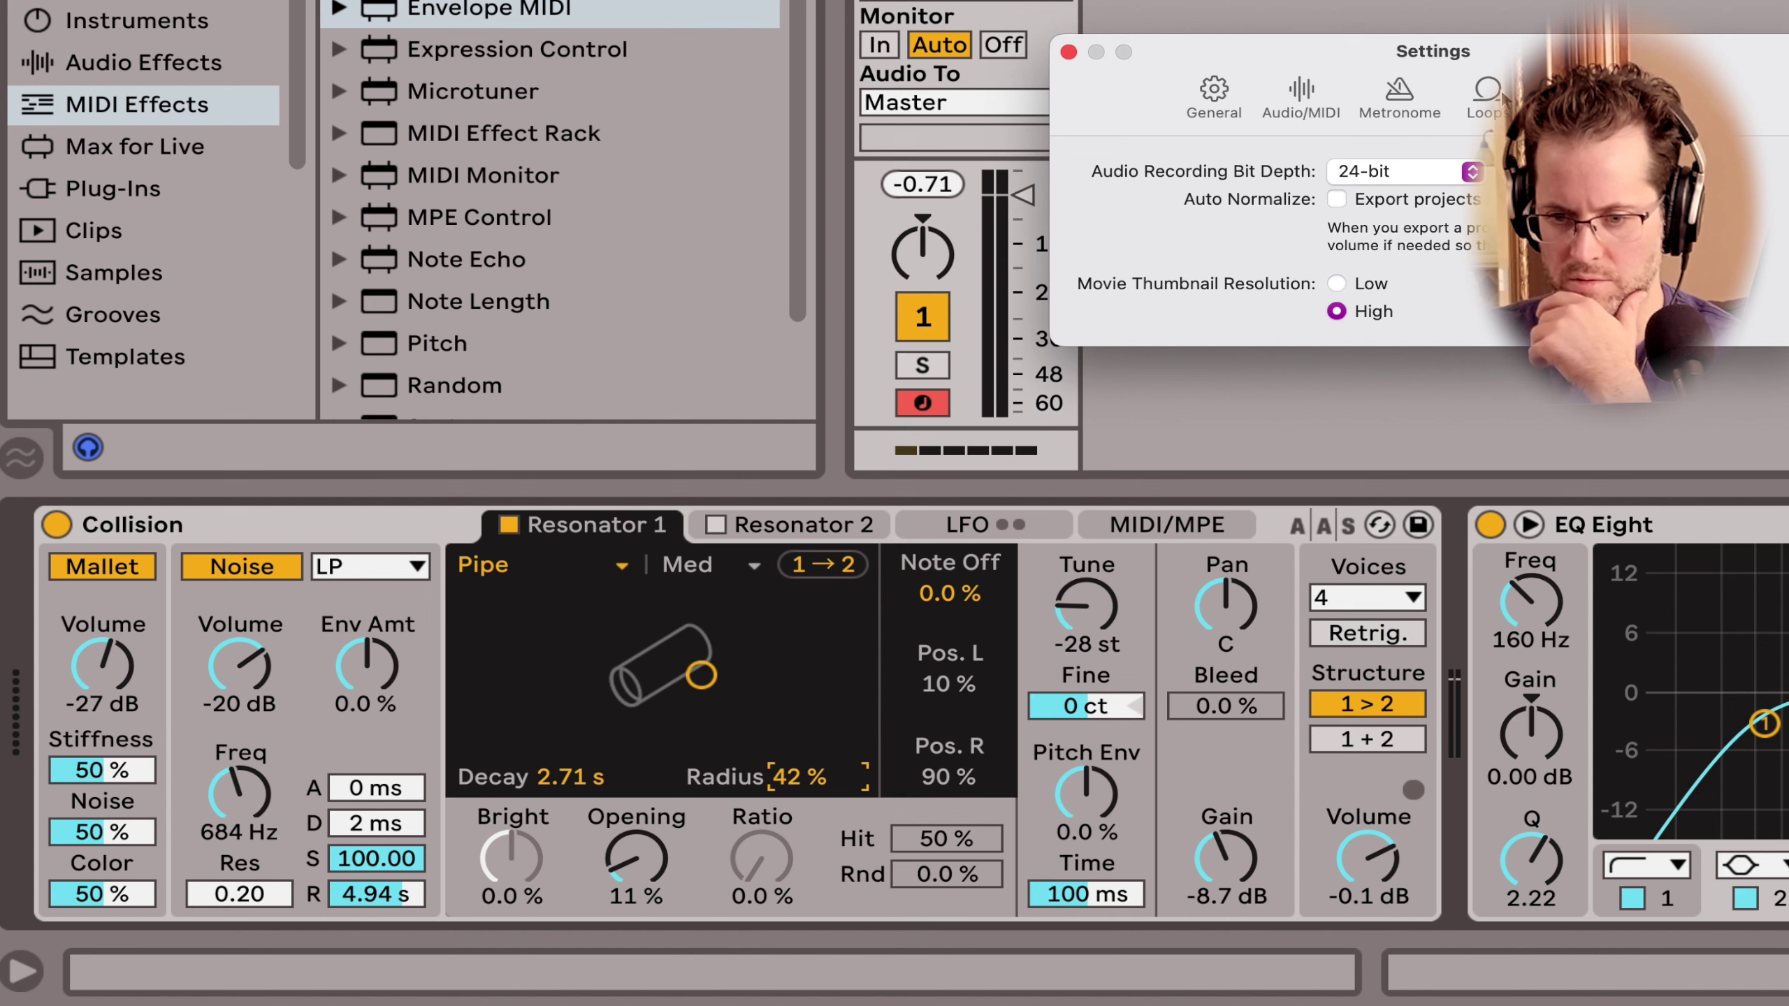
{"action": "left_click", "coordinate": [1067, 52]}
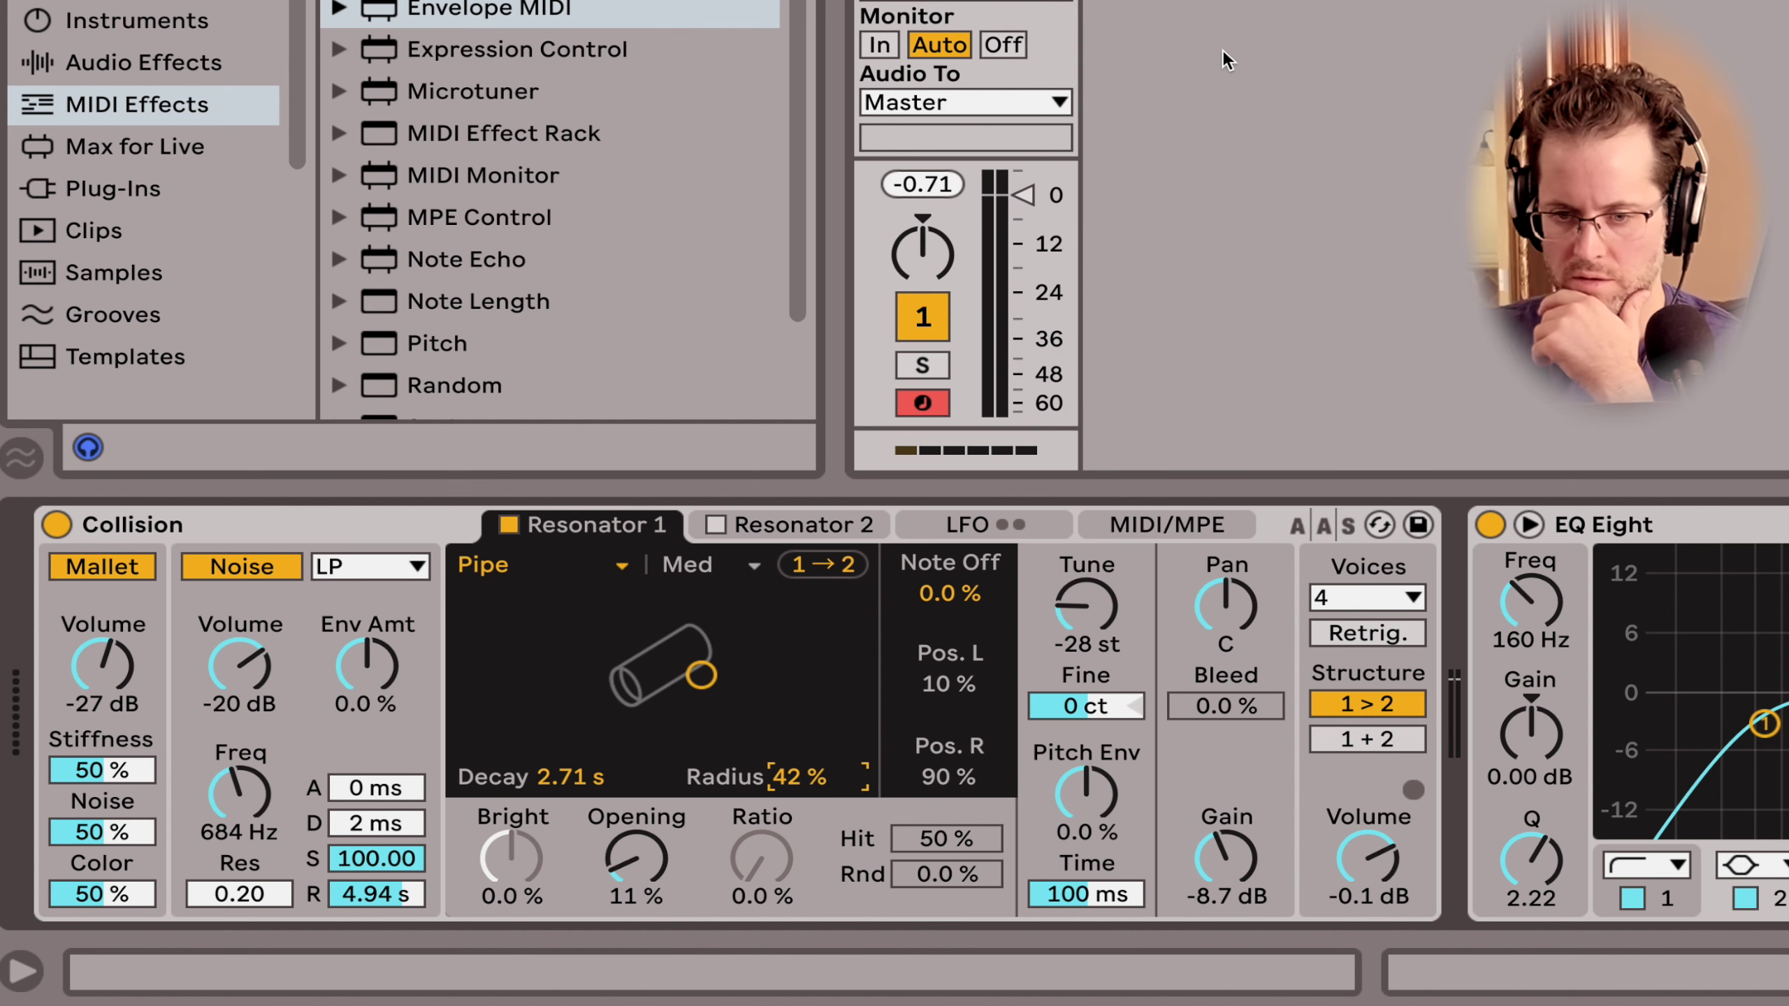
{"action": "key", "text": "super+comma"}
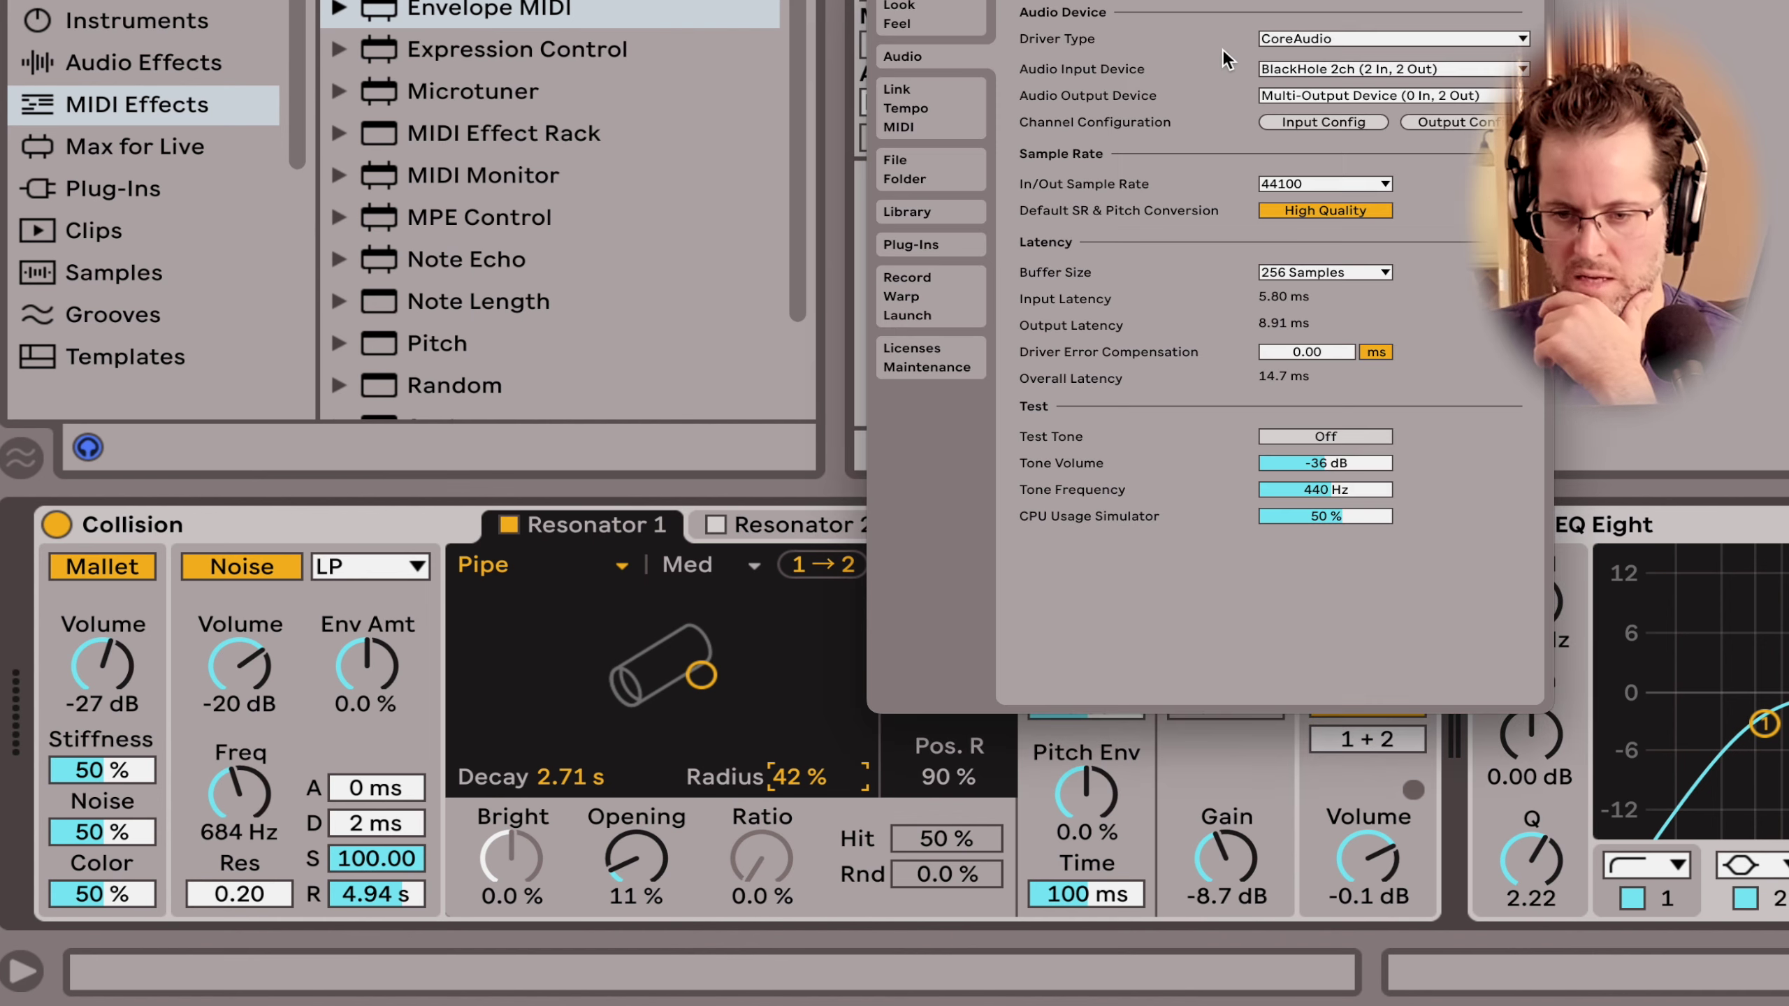
{"action": "left_click", "coordinate": [1312, 183]}
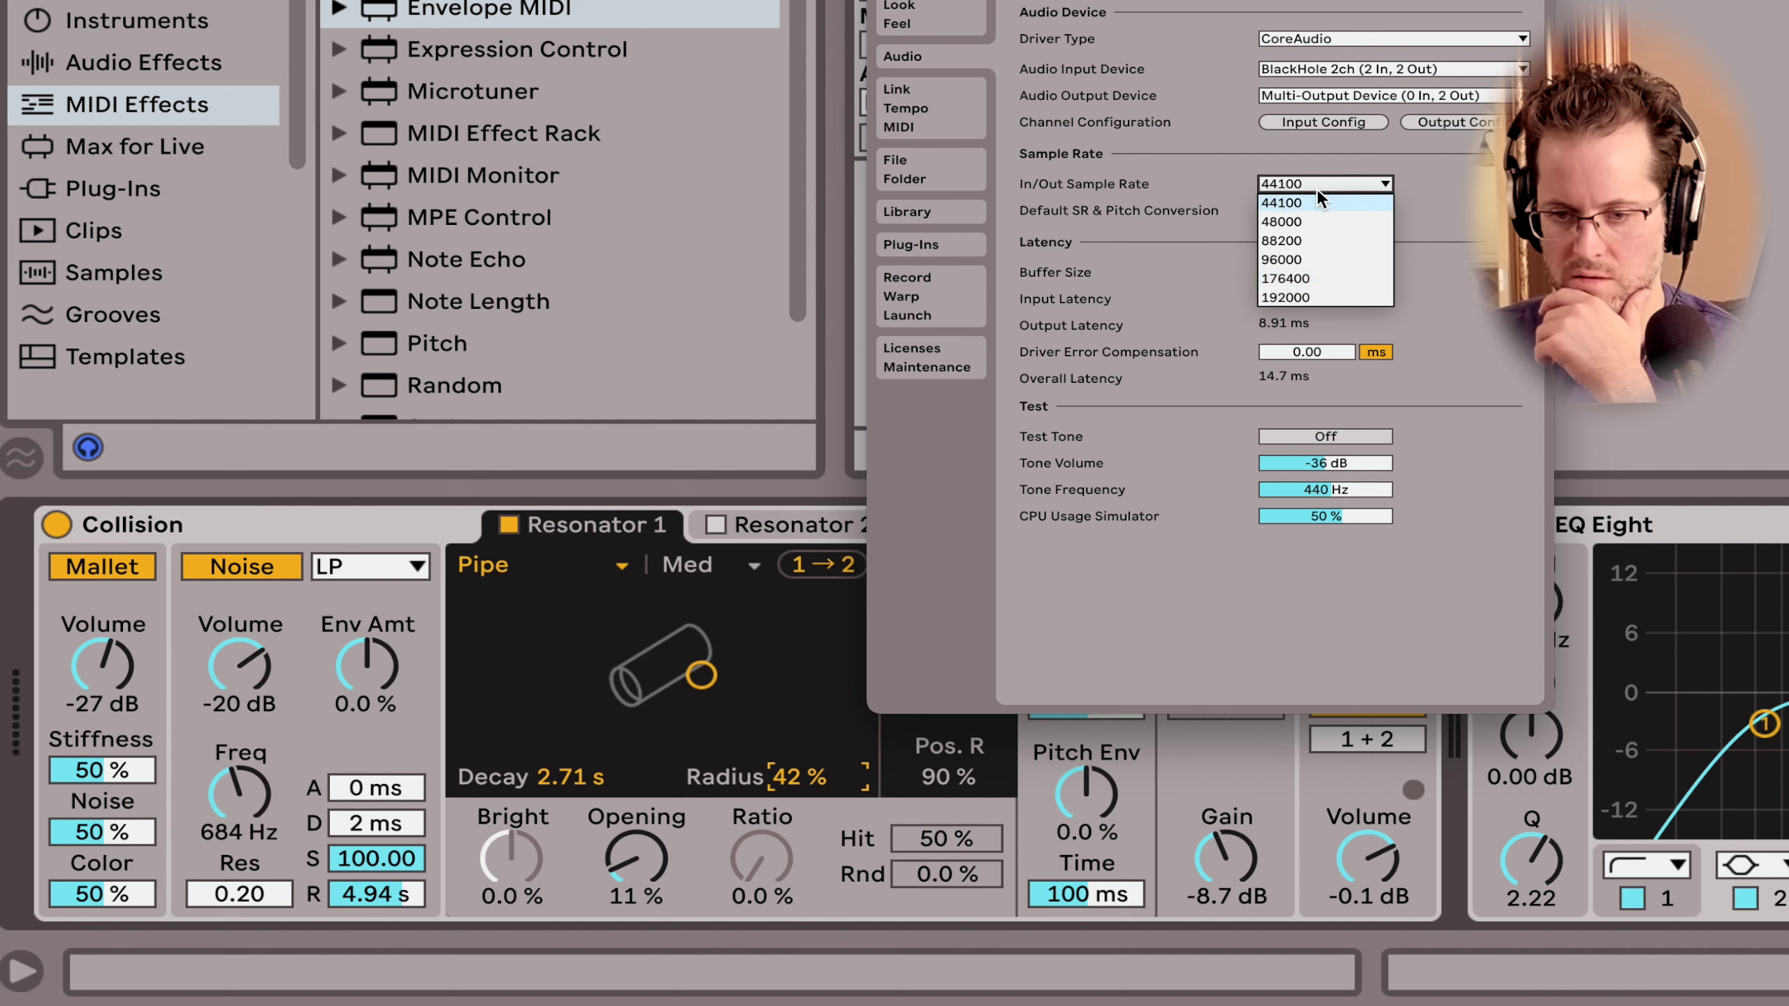
{"action": "left_click", "coordinate": [1218, 123]}
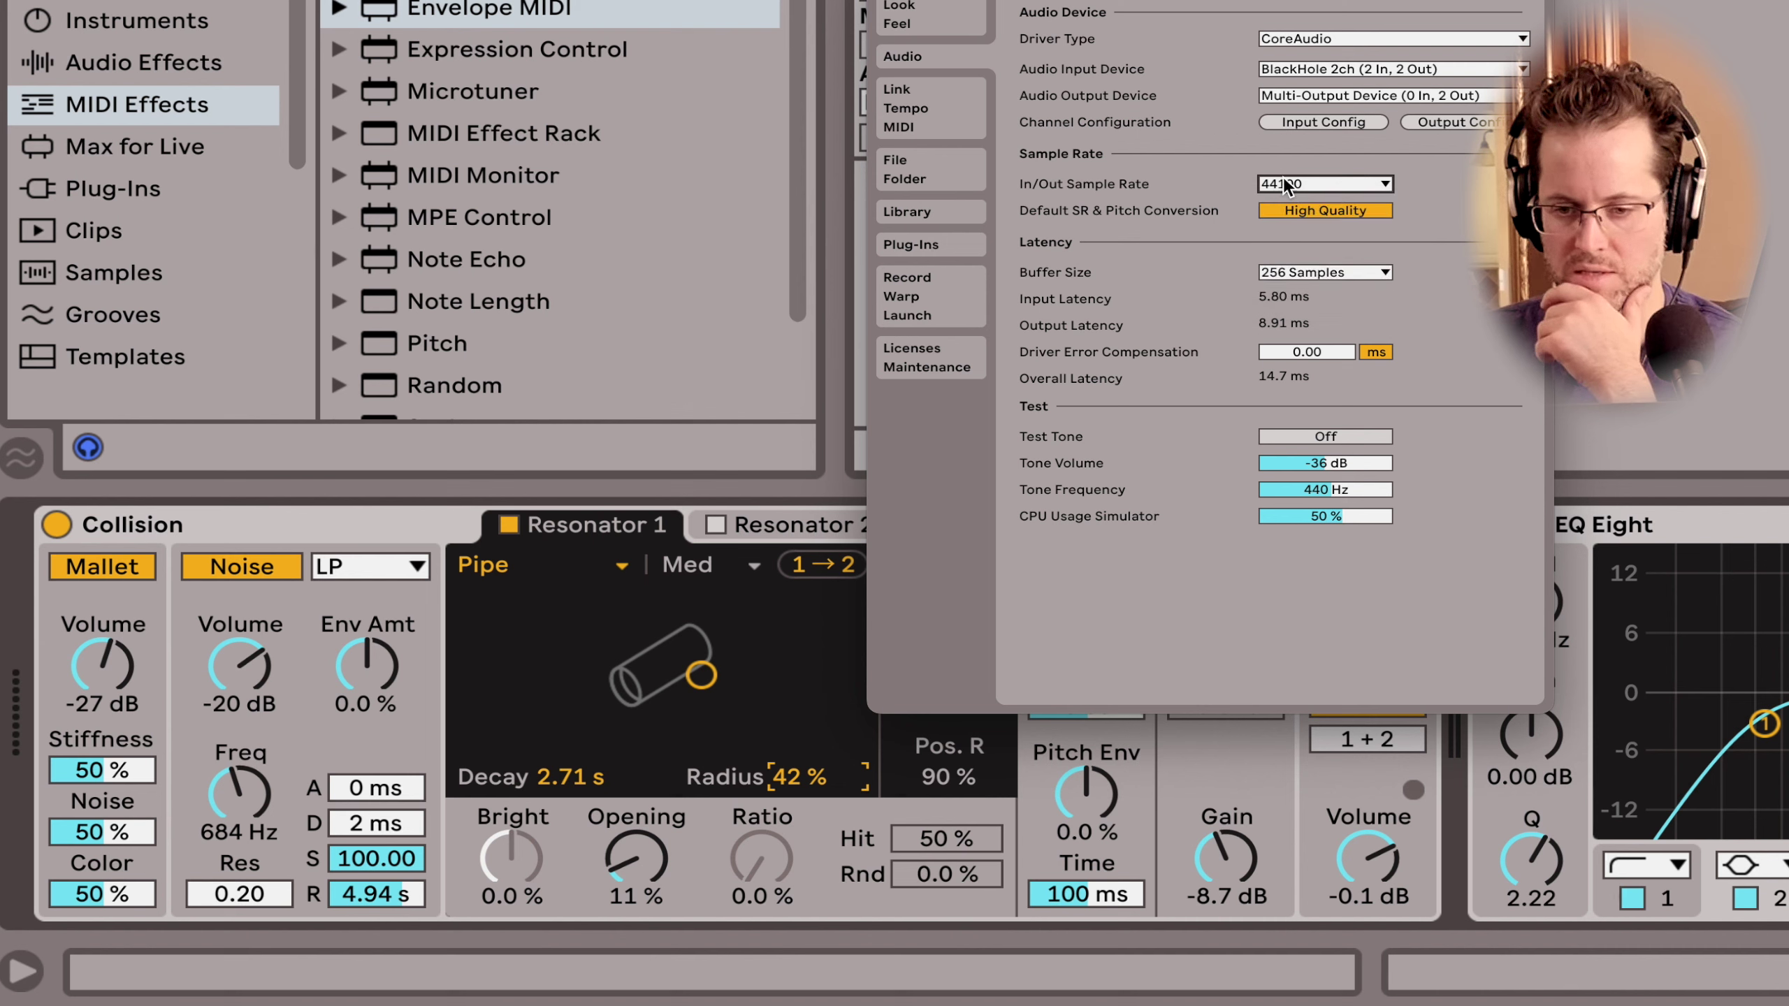
{"action": "left_click", "coordinate": [1384, 182]}
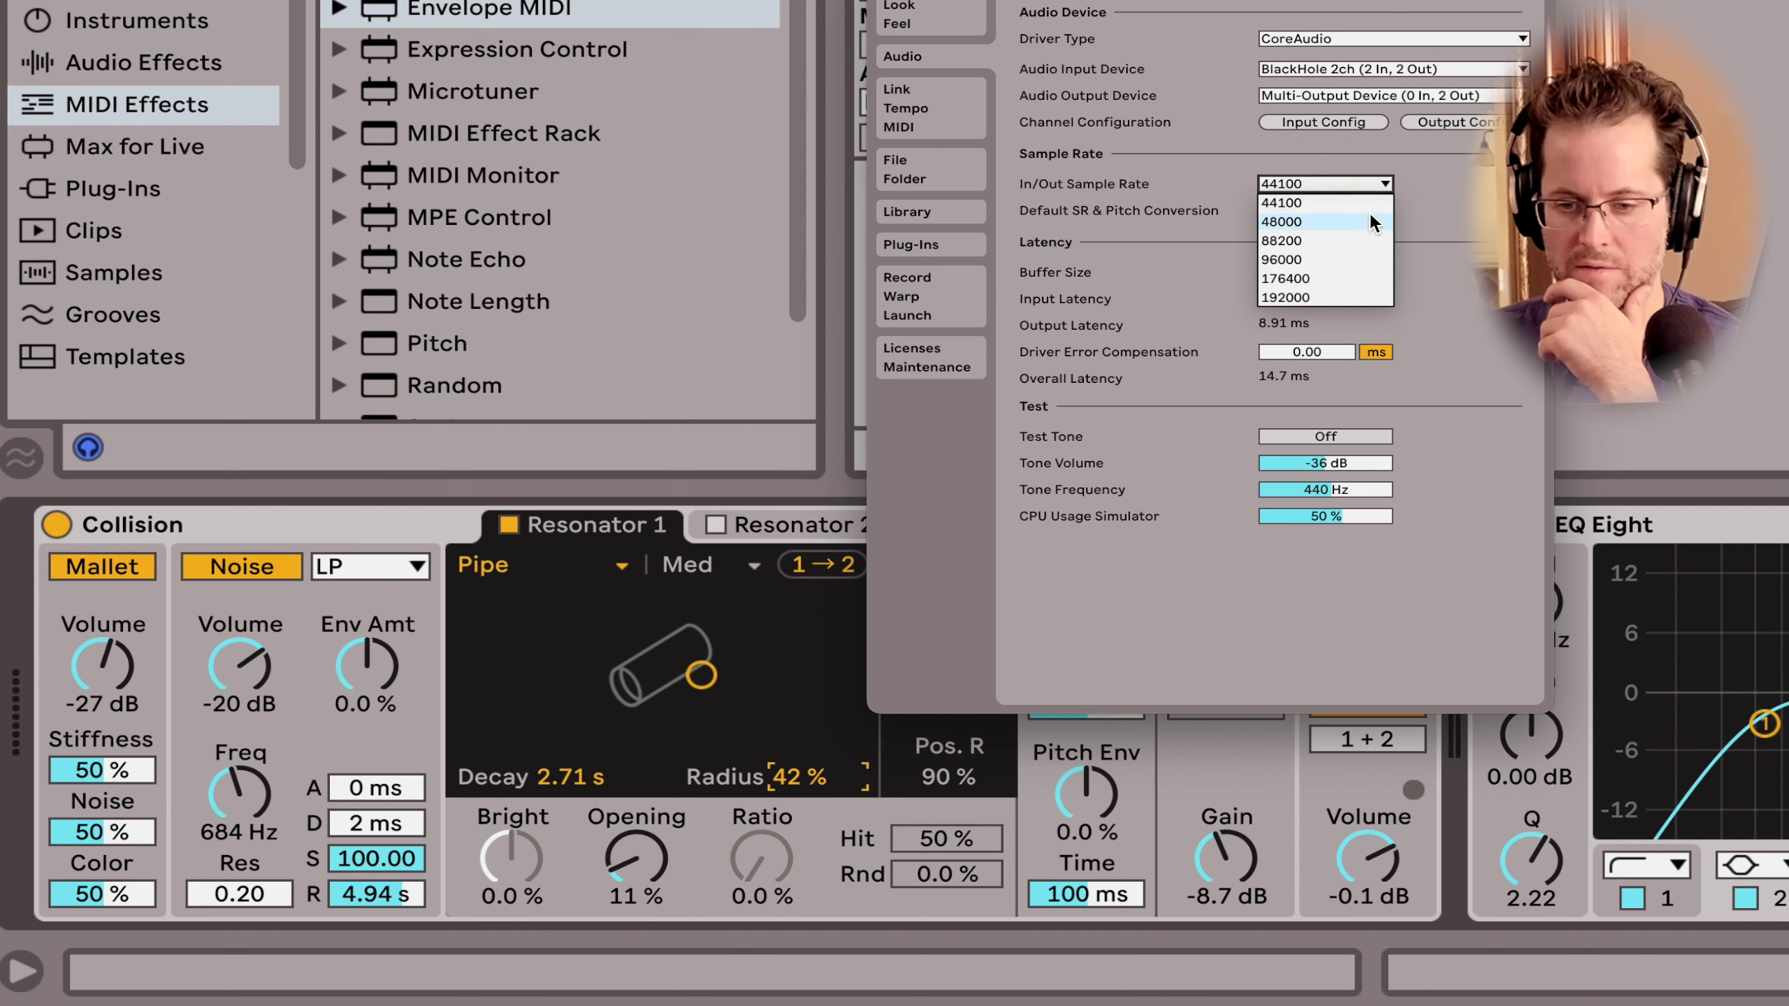
{"action": "left_click", "coordinate": [1191, 161]}
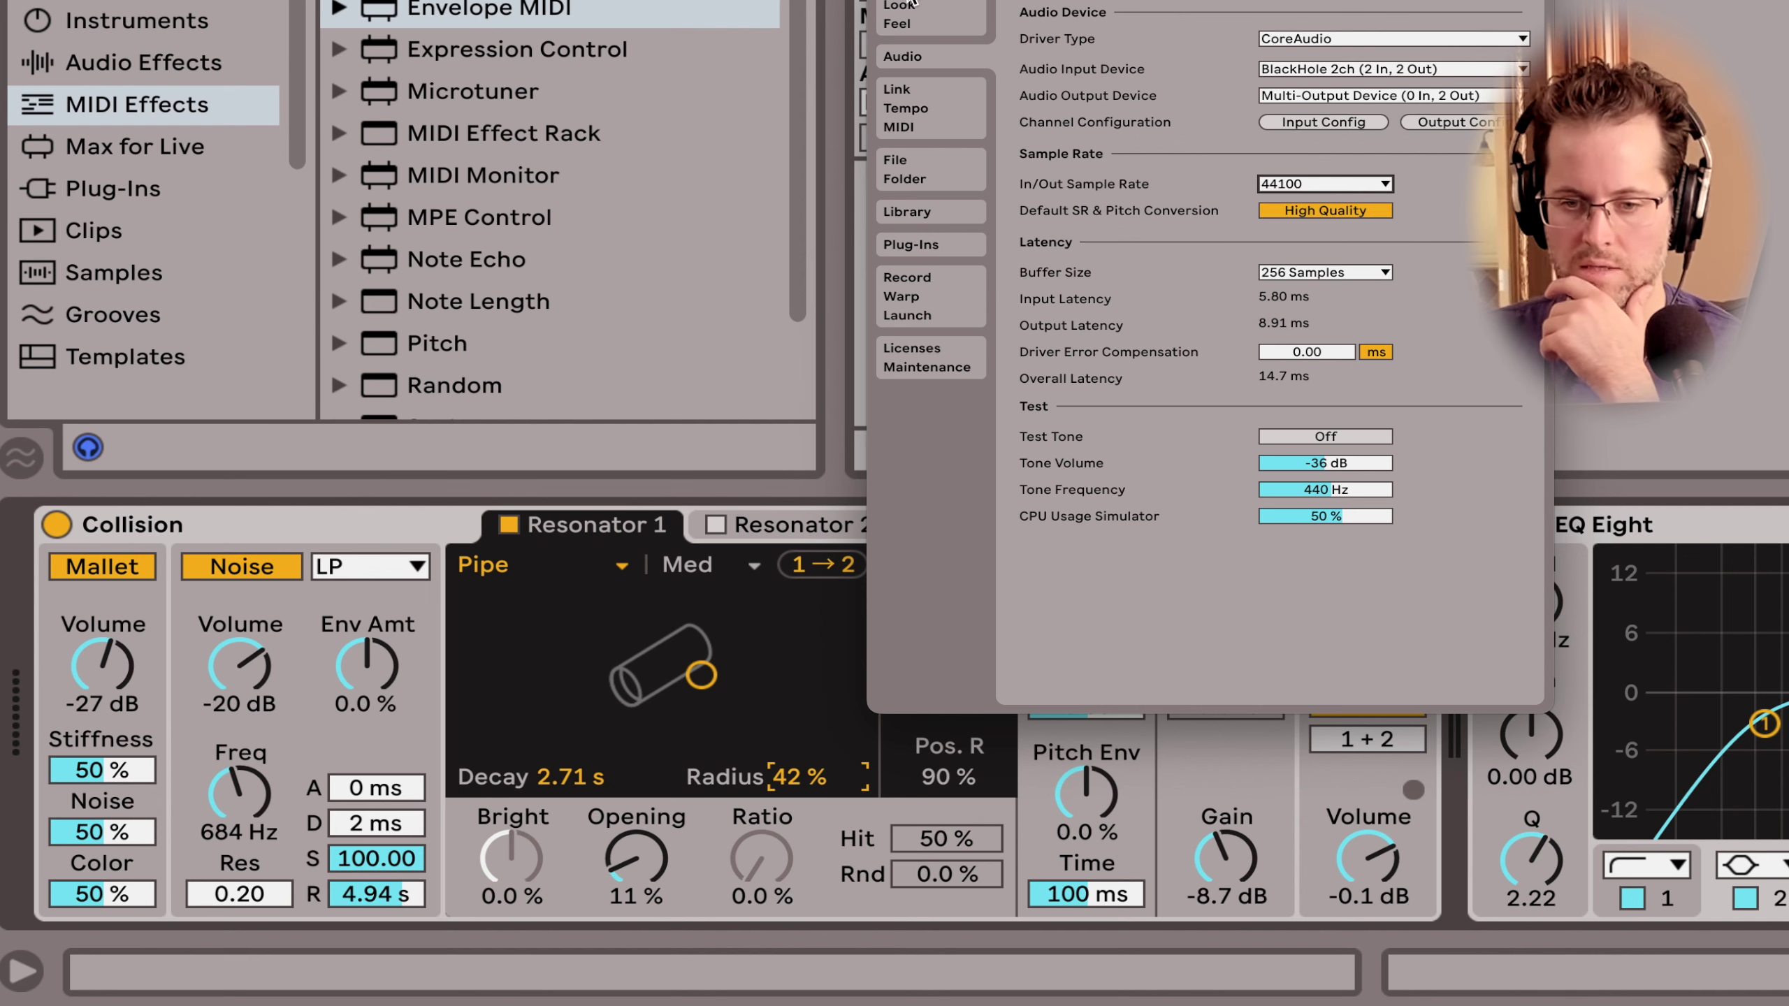
{"action": "key", "text": "Escape"}
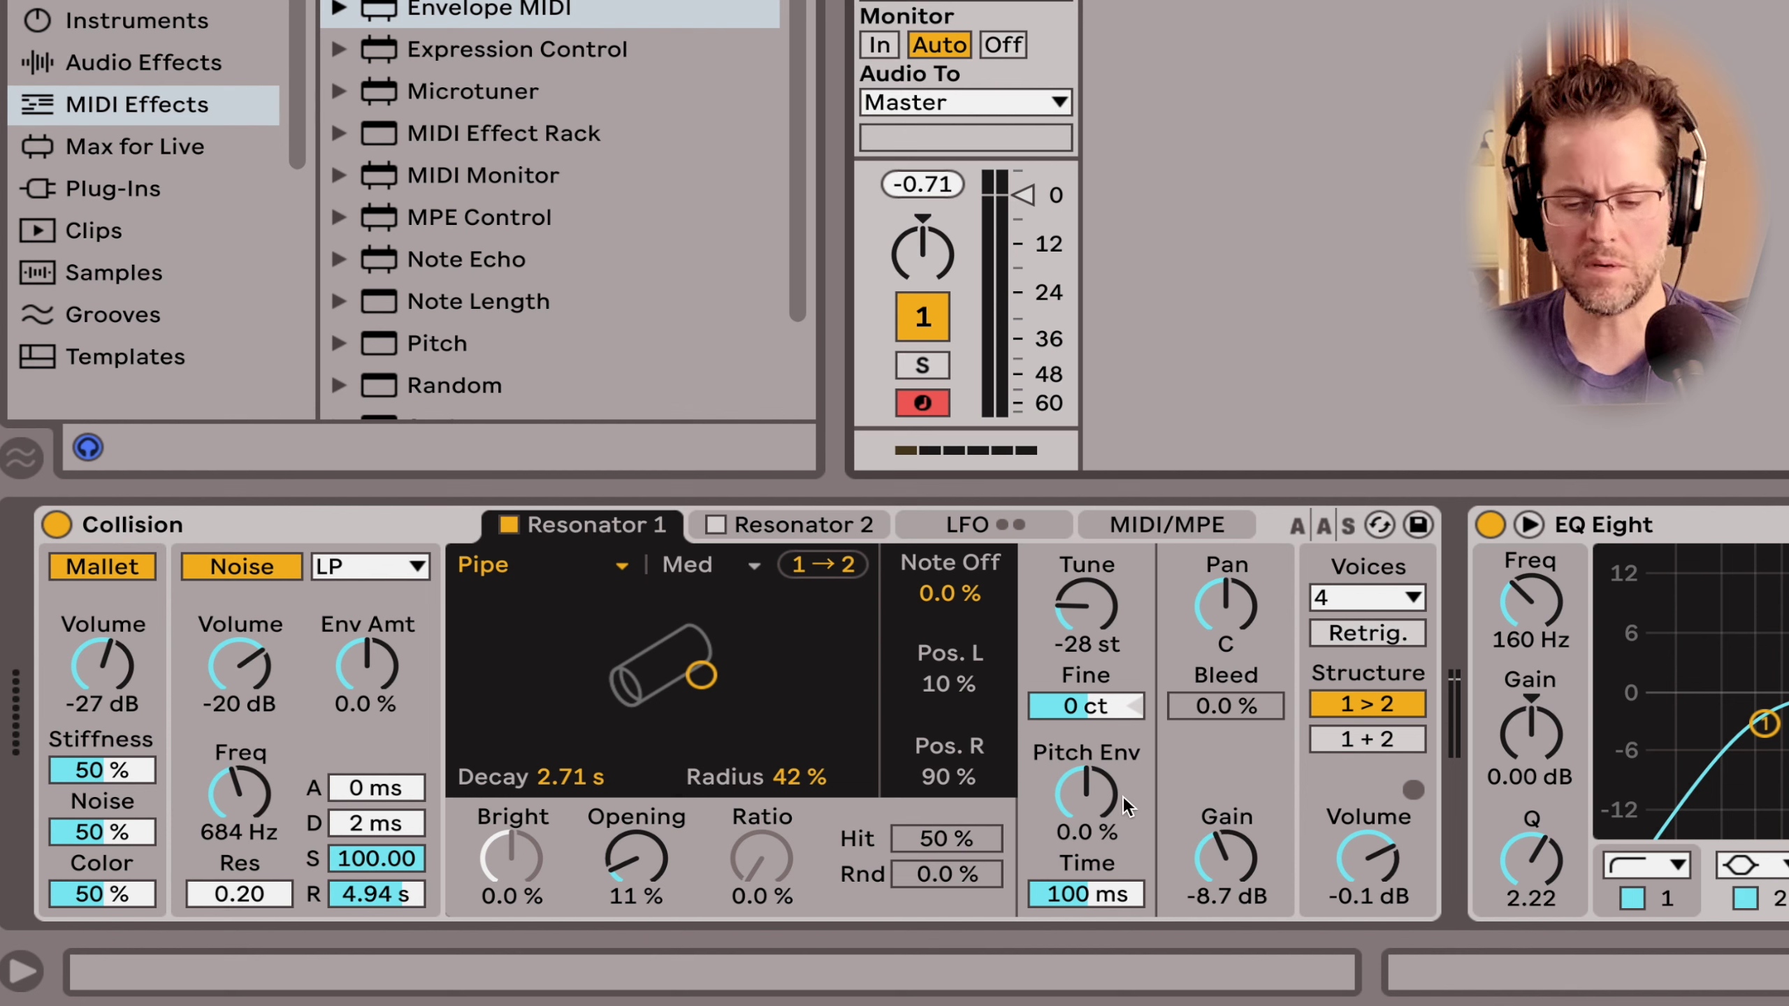
Step: Lengthen Collision's pitch envelope time to several seconds and raise its amount to 100 %
{"action": "left_click_drag", "start_coordinate": [1080, 896], "coordinate": [1083, 802]}
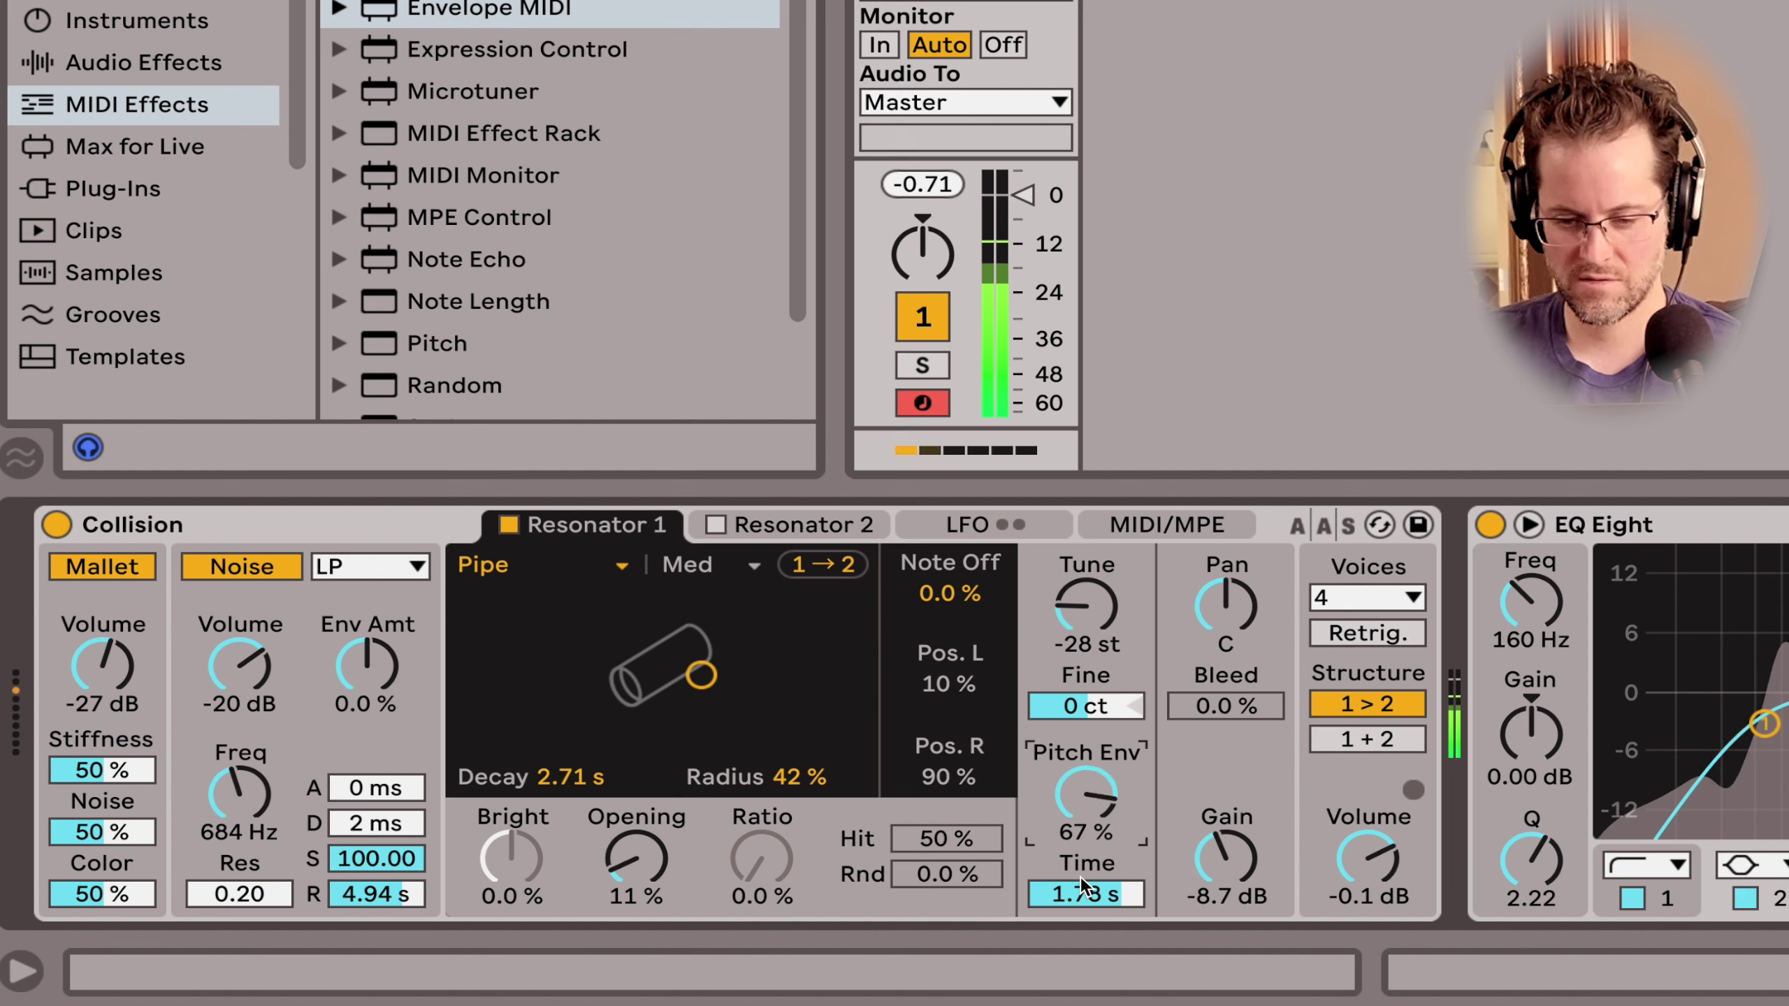
{"action": "left_click_drag", "start_coordinate": [1087, 893], "coordinate": [1087, 851]}
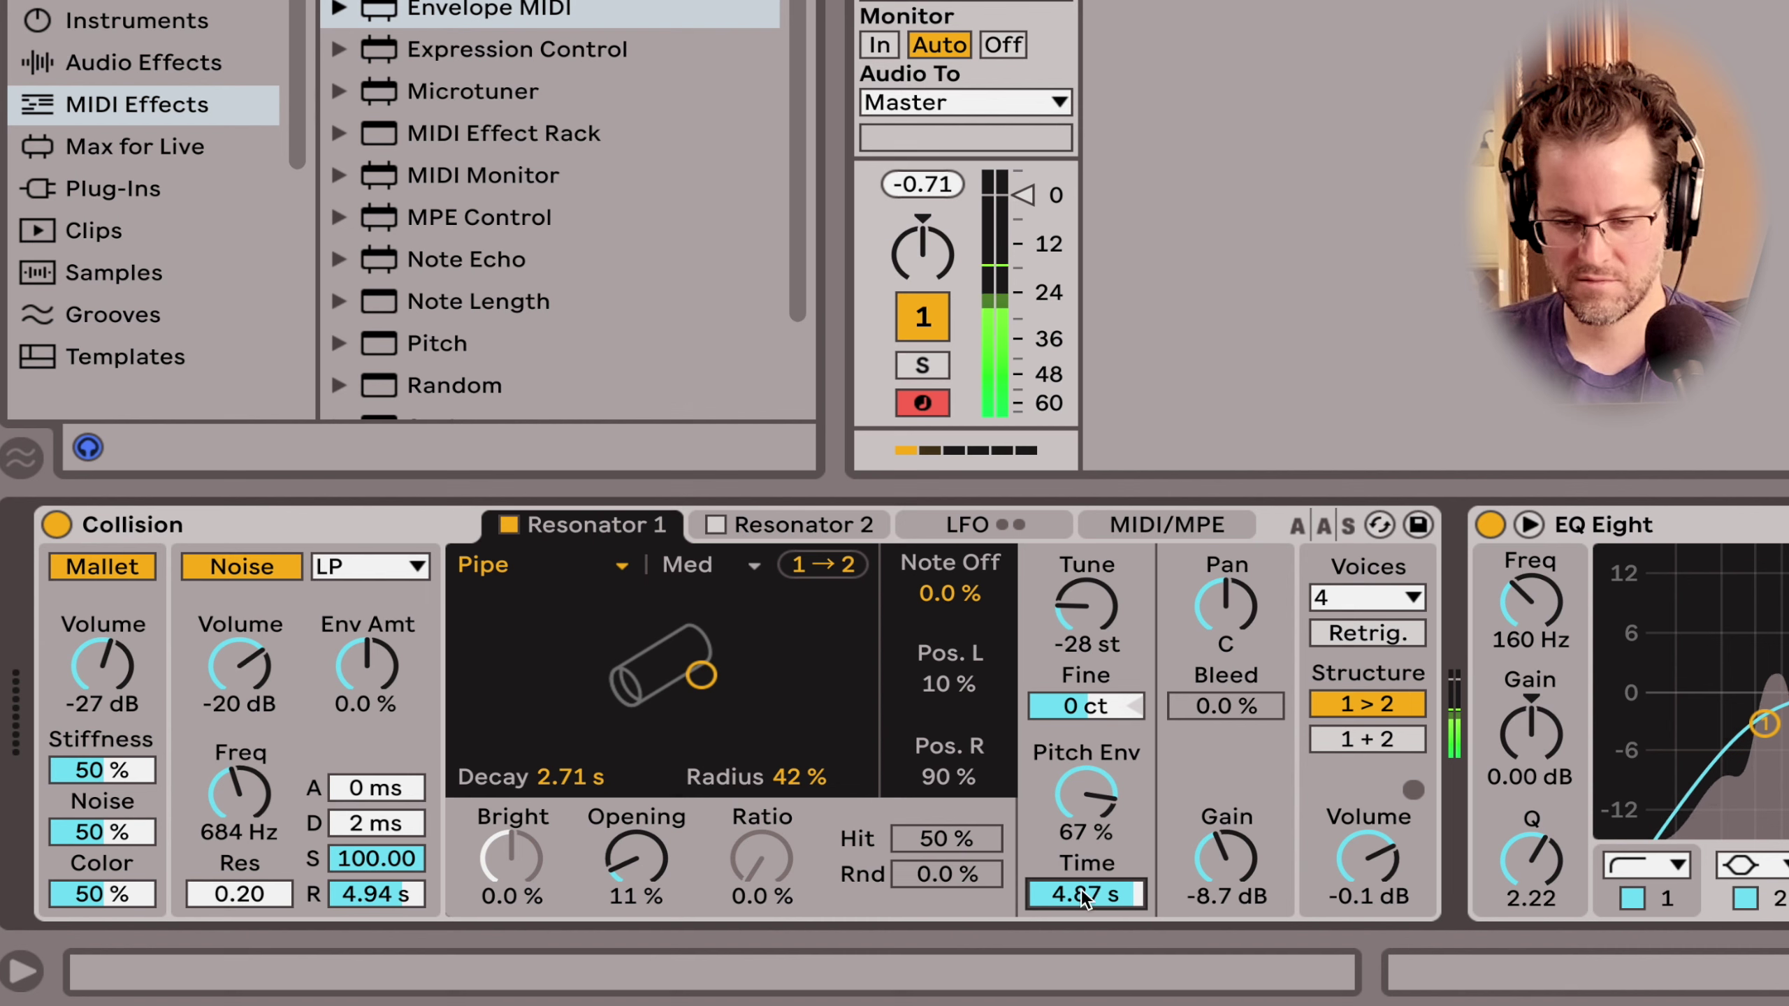
{"action": "left_click", "coordinate": [1105, 808]}
{"action": "left_click_drag", "start_coordinate": [1086, 794], "coordinate": [1086, 770]}
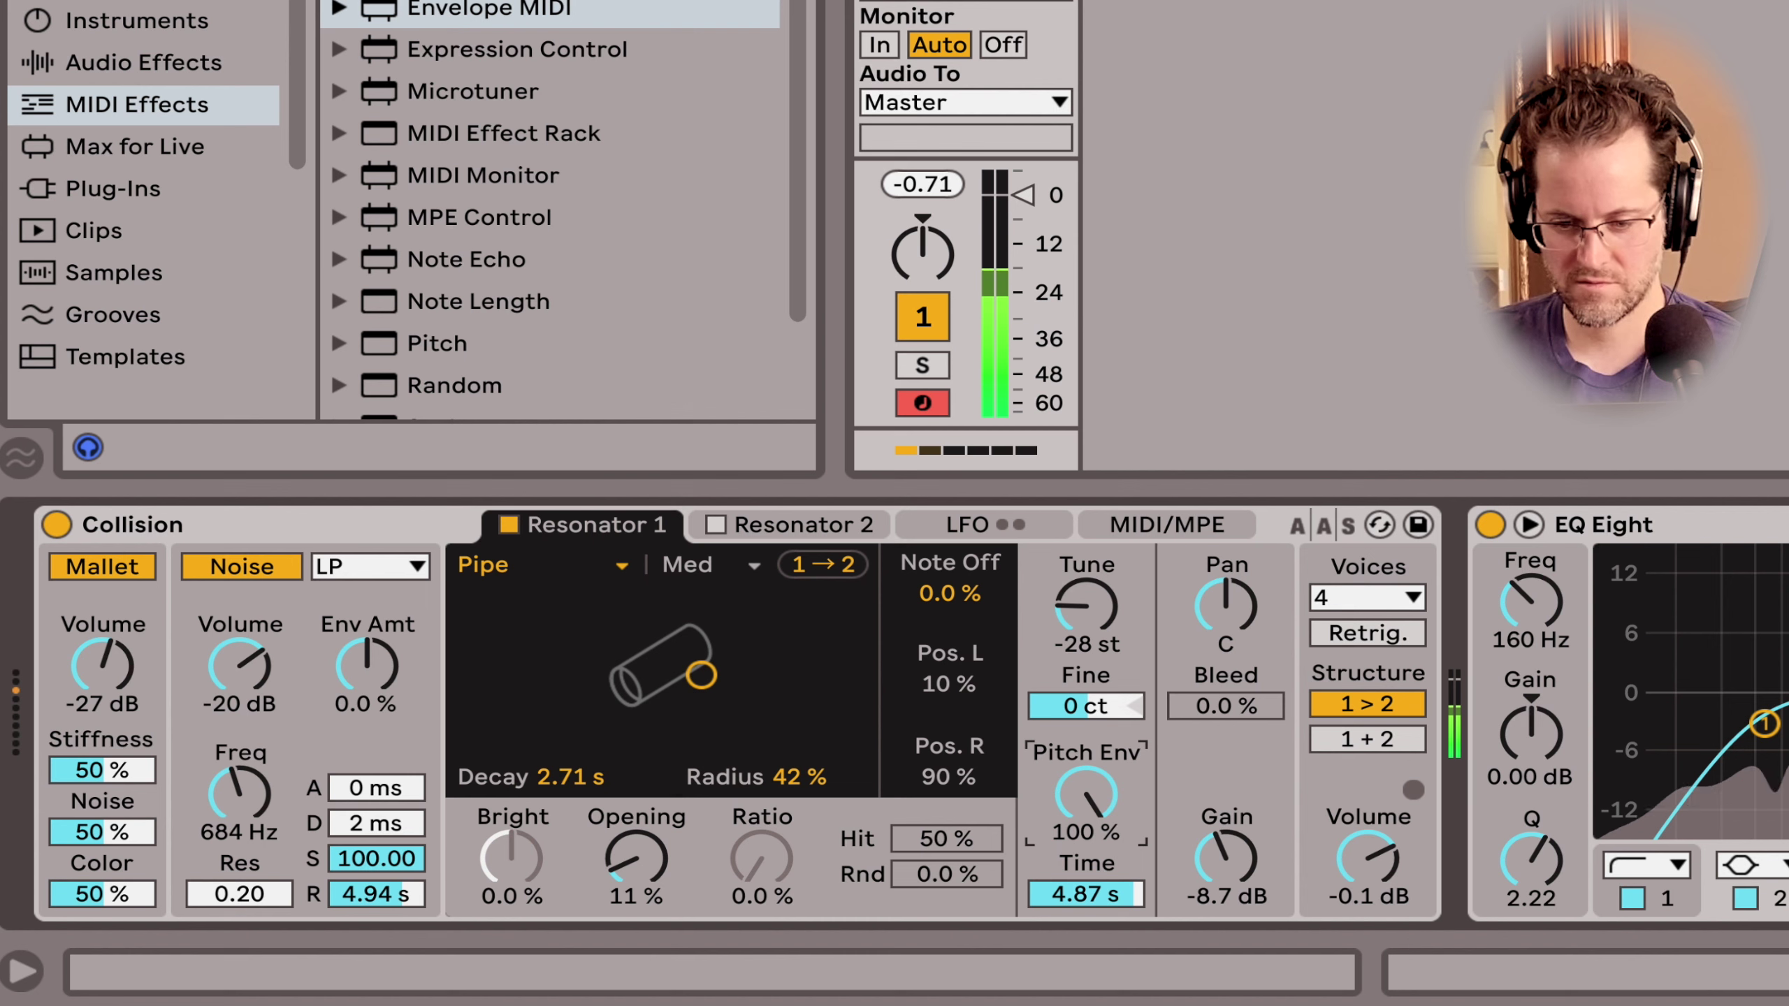
Step: Raise the resonator tuning to -24 st and reset the pitch envelope amount to 0 %
{"action": "left_click", "coordinate": [1085, 610]}
{"action": "left_click_drag", "start_coordinate": [1085, 611], "coordinate": [1085, 605]}
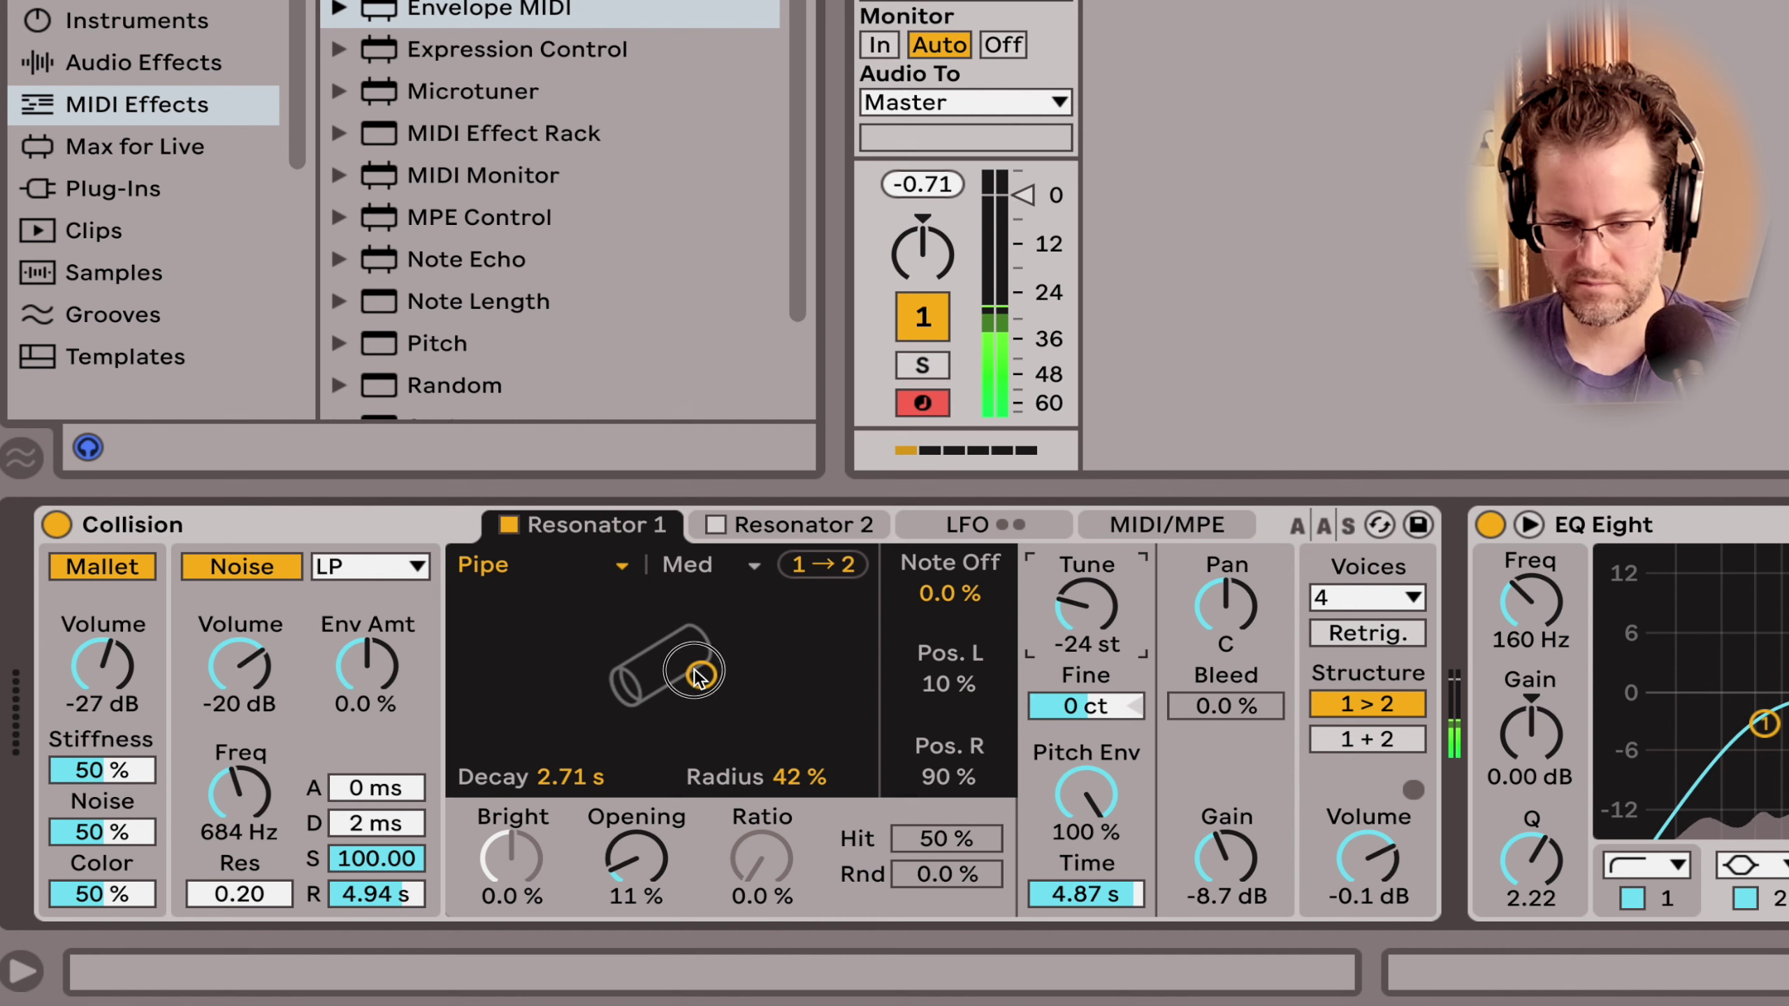
{"action": "mouse_move", "coordinate": [701, 675]}
{"action": "left_mouse_down"}
{"action": "mouse_move", "coordinate": [610, 678]}
{"action": "mouse_move", "coordinate": [721, 685]}
{"action": "left_mouse_up"}
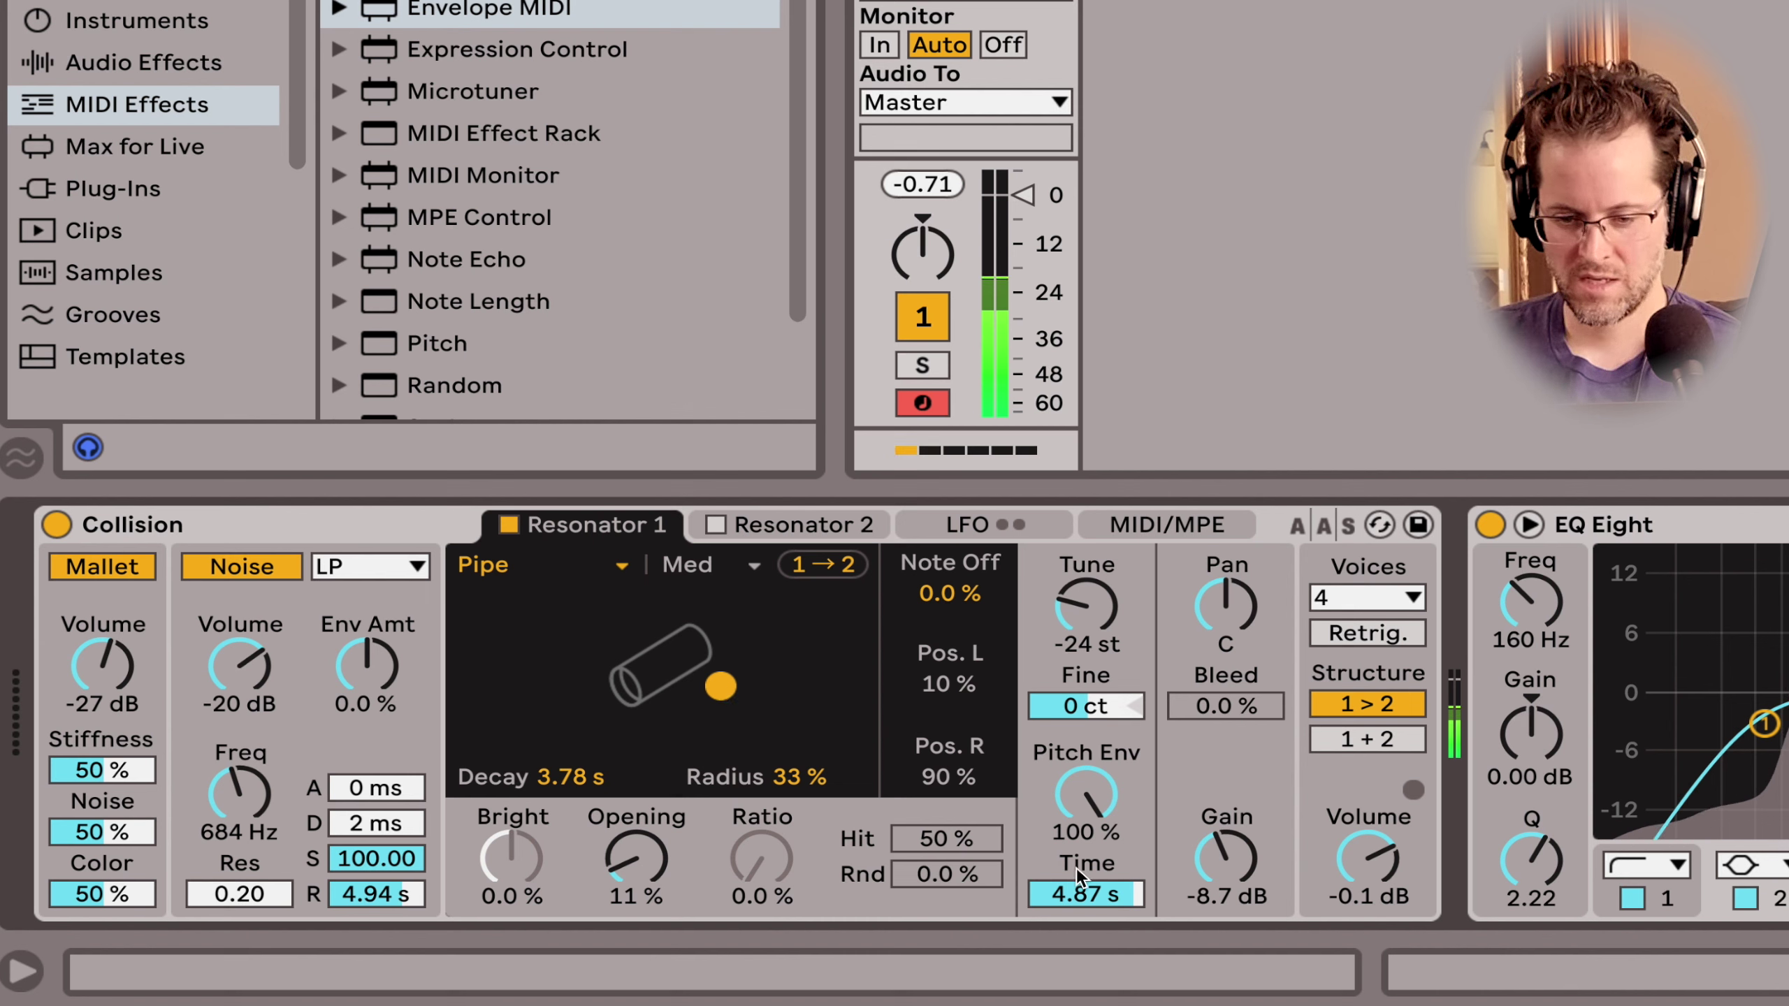
{"action": "left_click_drag", "start_coordinate": [1088, 793], "coordinate": [1088, 916]}
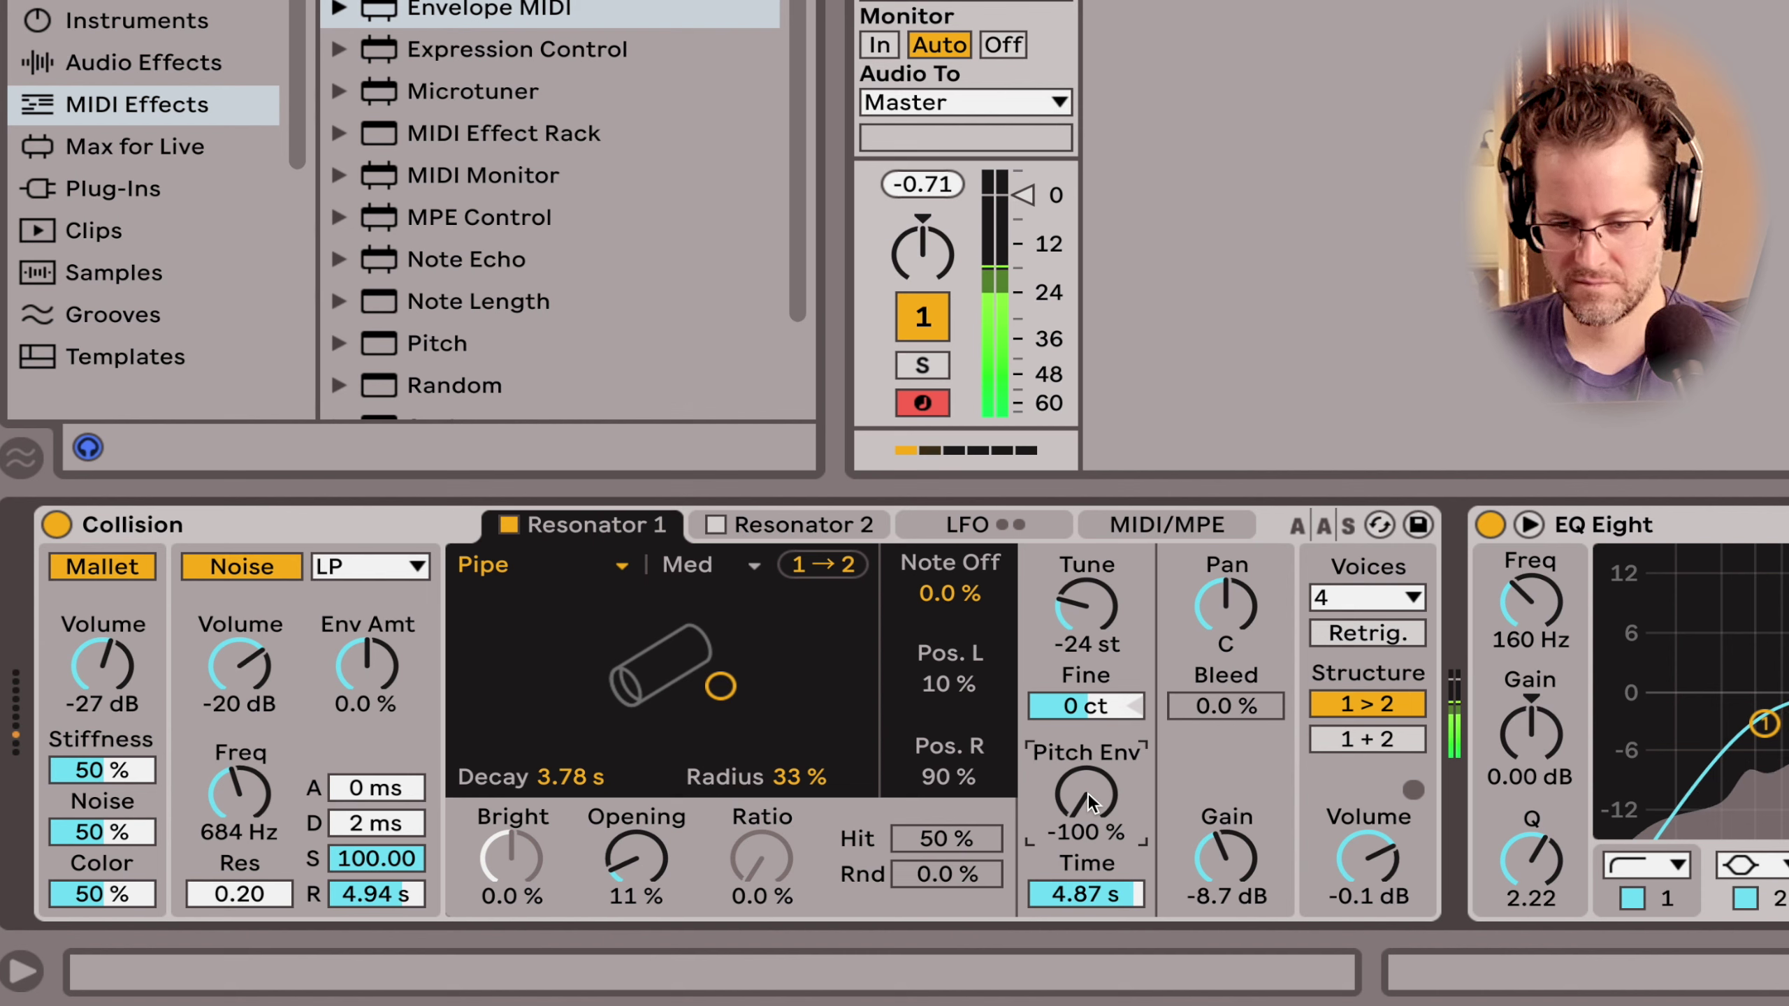
{"action": "double_click", "coordinate": [1088, 792]}
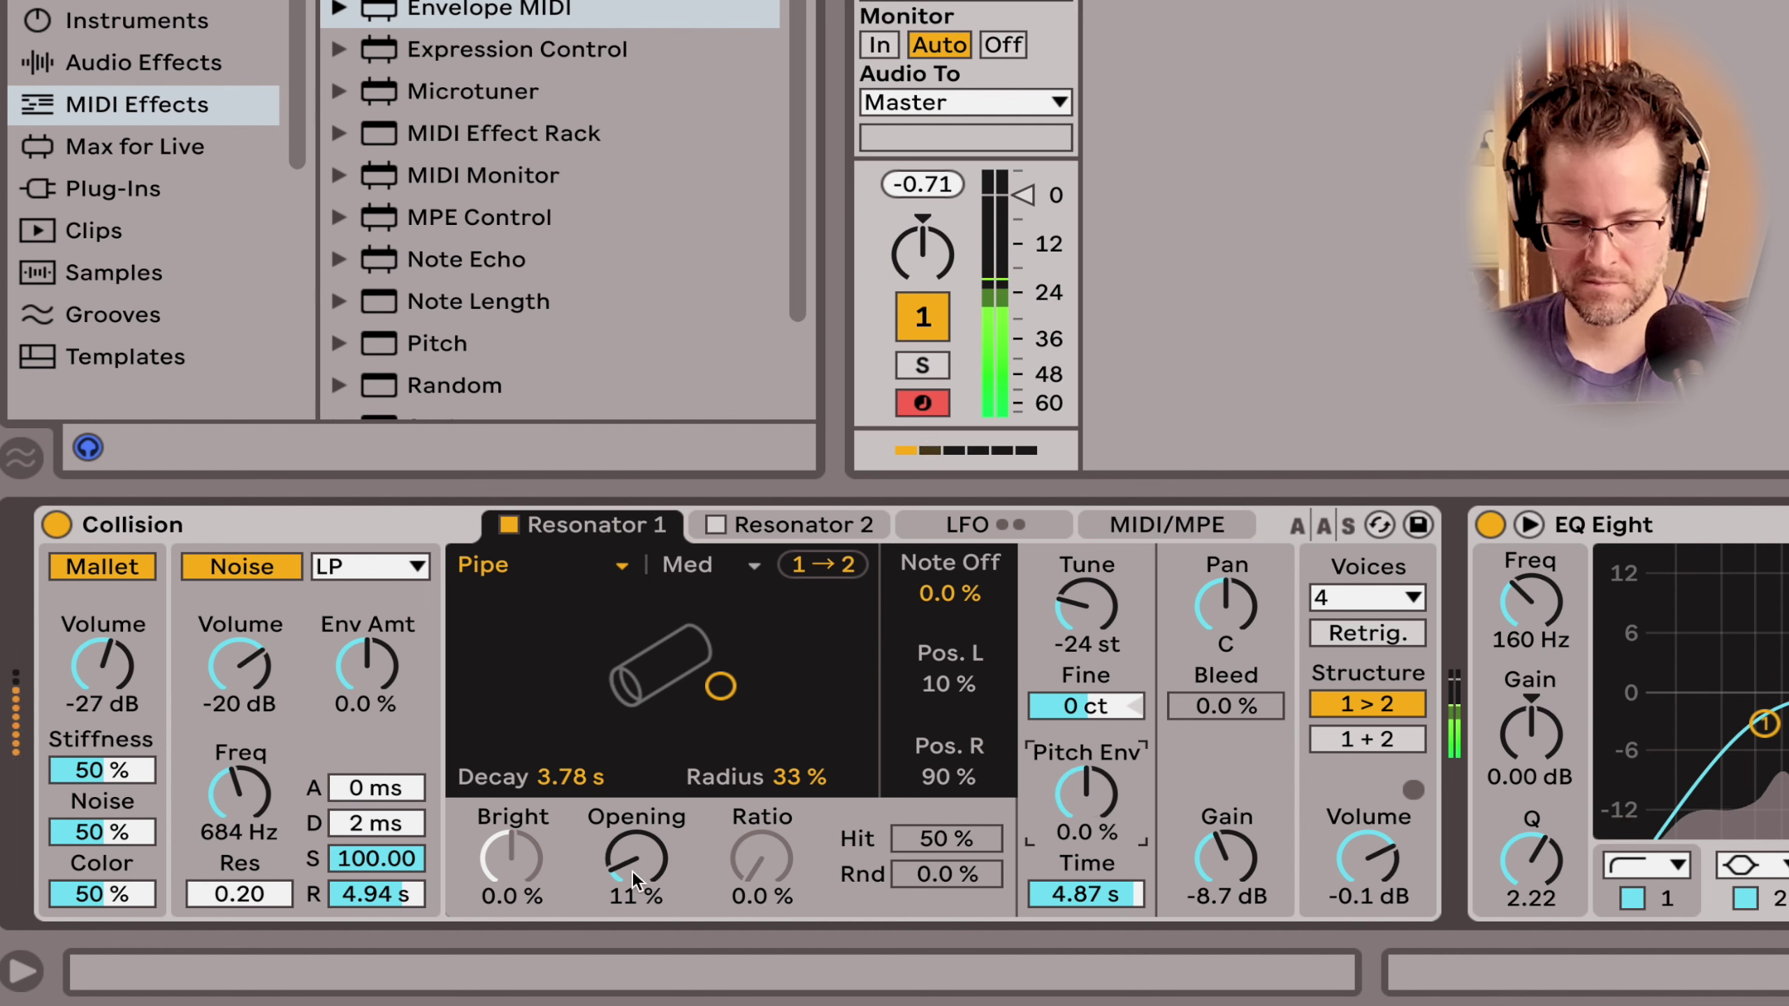
Step: Widen the pipe opening to 82 %, adjust Radius, and lengthen Decay to 9.74 s
{"action": "left_click_drag", "start_coordinate": [633, 864], "coordinate": [634, 788]}
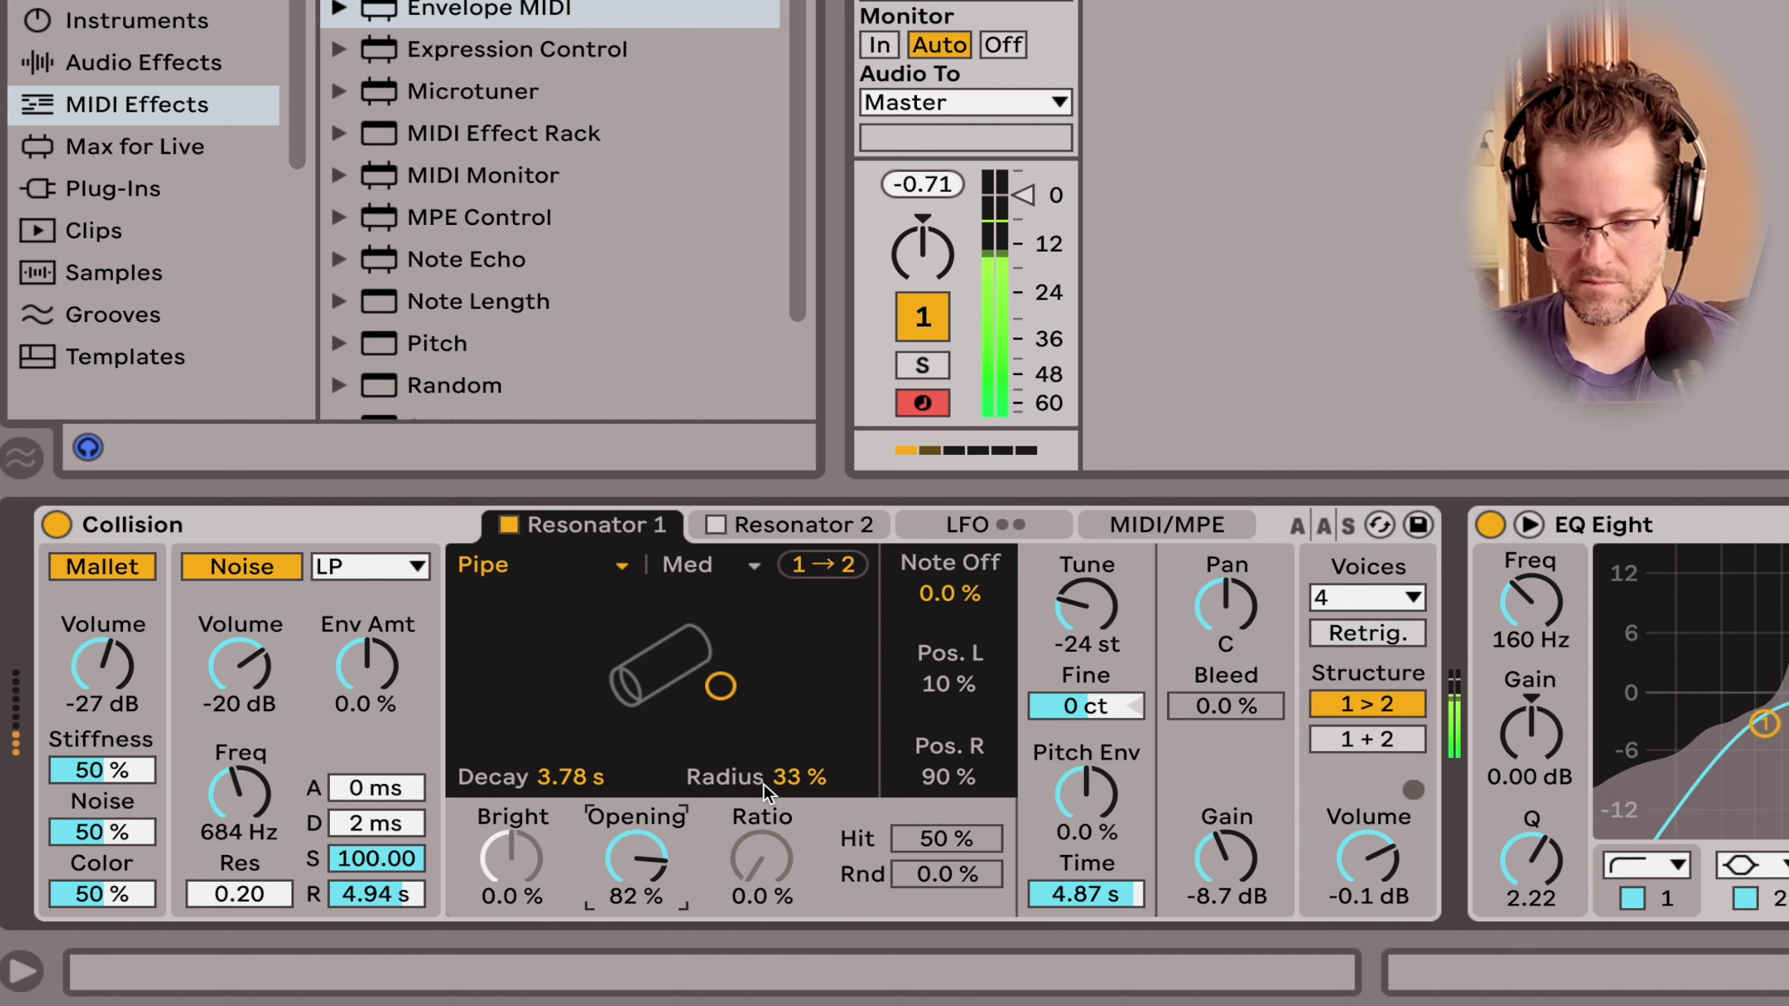
{"action": "left_click", "coordinate": [798, 778]}
{"action": "mouse_move", "coordinate": [798, 778]}
{"action": "left_mouse_down"}
{"action": "mouse_move", "coordinate": [798, 743]}
{"action": "mouse_move", "coordinate": [798, 800]}
{"action": "mouse_move", "coordinate": [798, 728]}
{"action": "mouse_move", "coordinate": [798, 750]}
{"action": "left_mouse_up"}
{"action": "left_click_drag", "start_coordinate": [571, 777], "coordinate": [572, 733]}
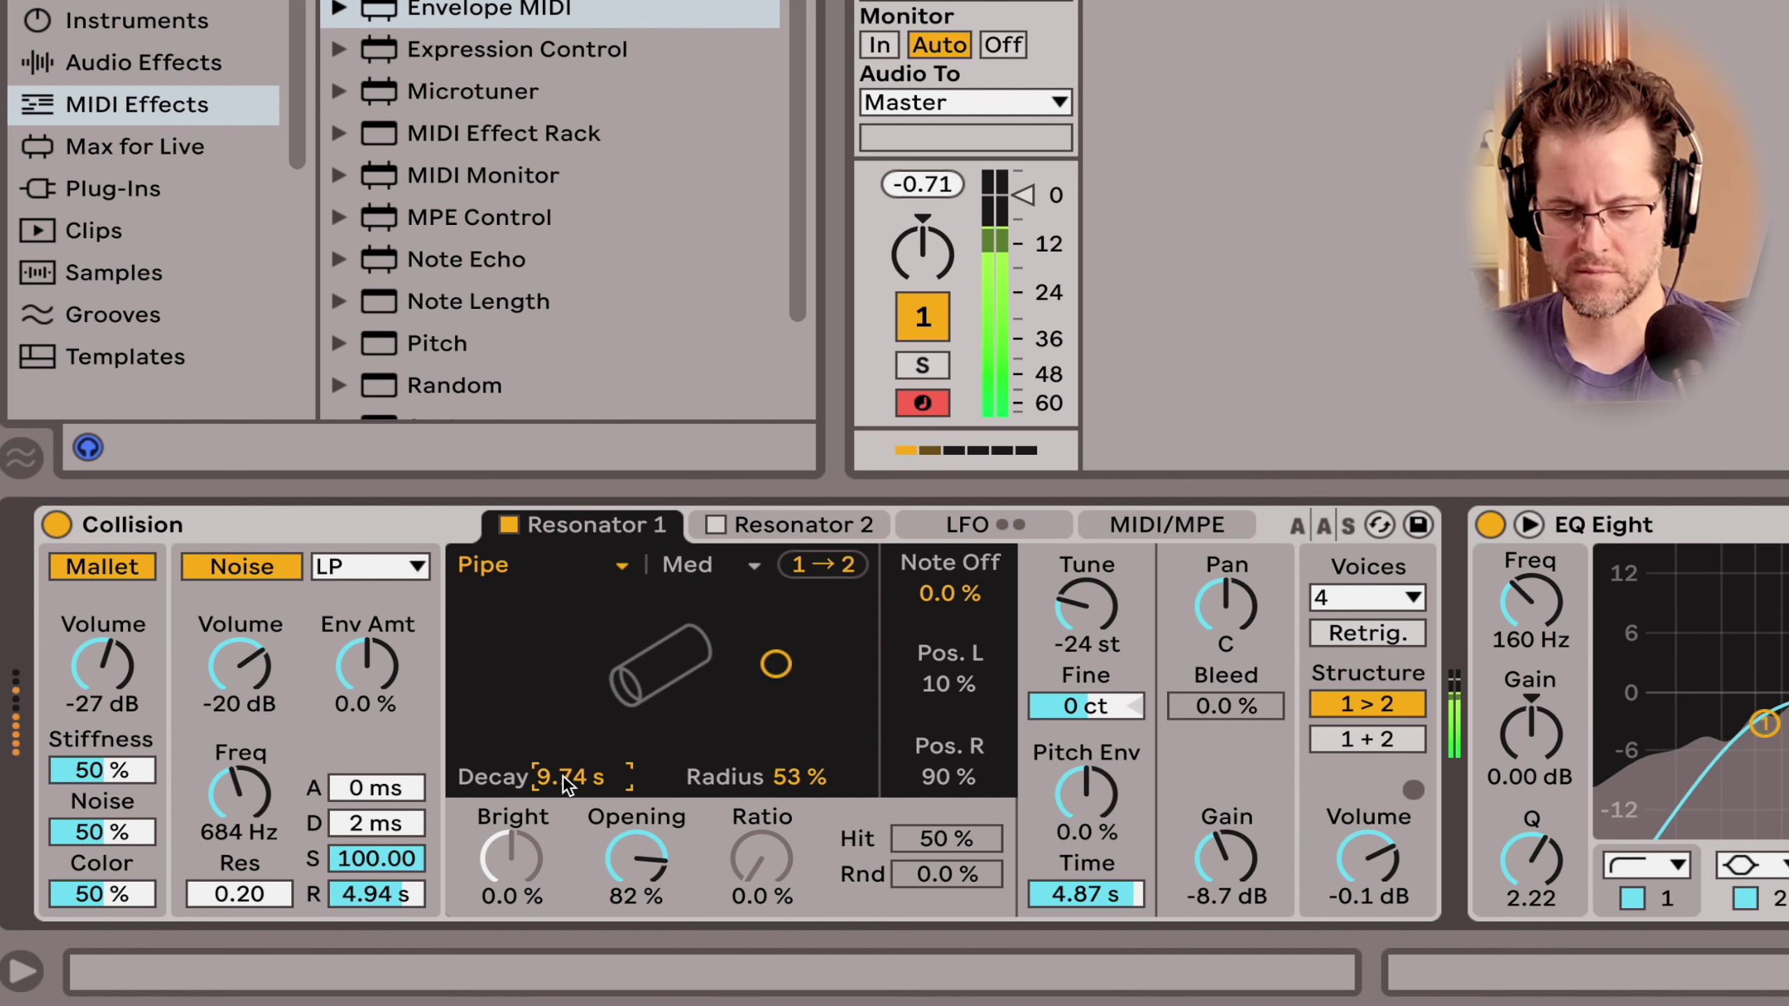
Step: Change the resonator from Pipe to Tube and reshape its decay and radius
{"action": "left_click", "coordinate": [584, 570]}
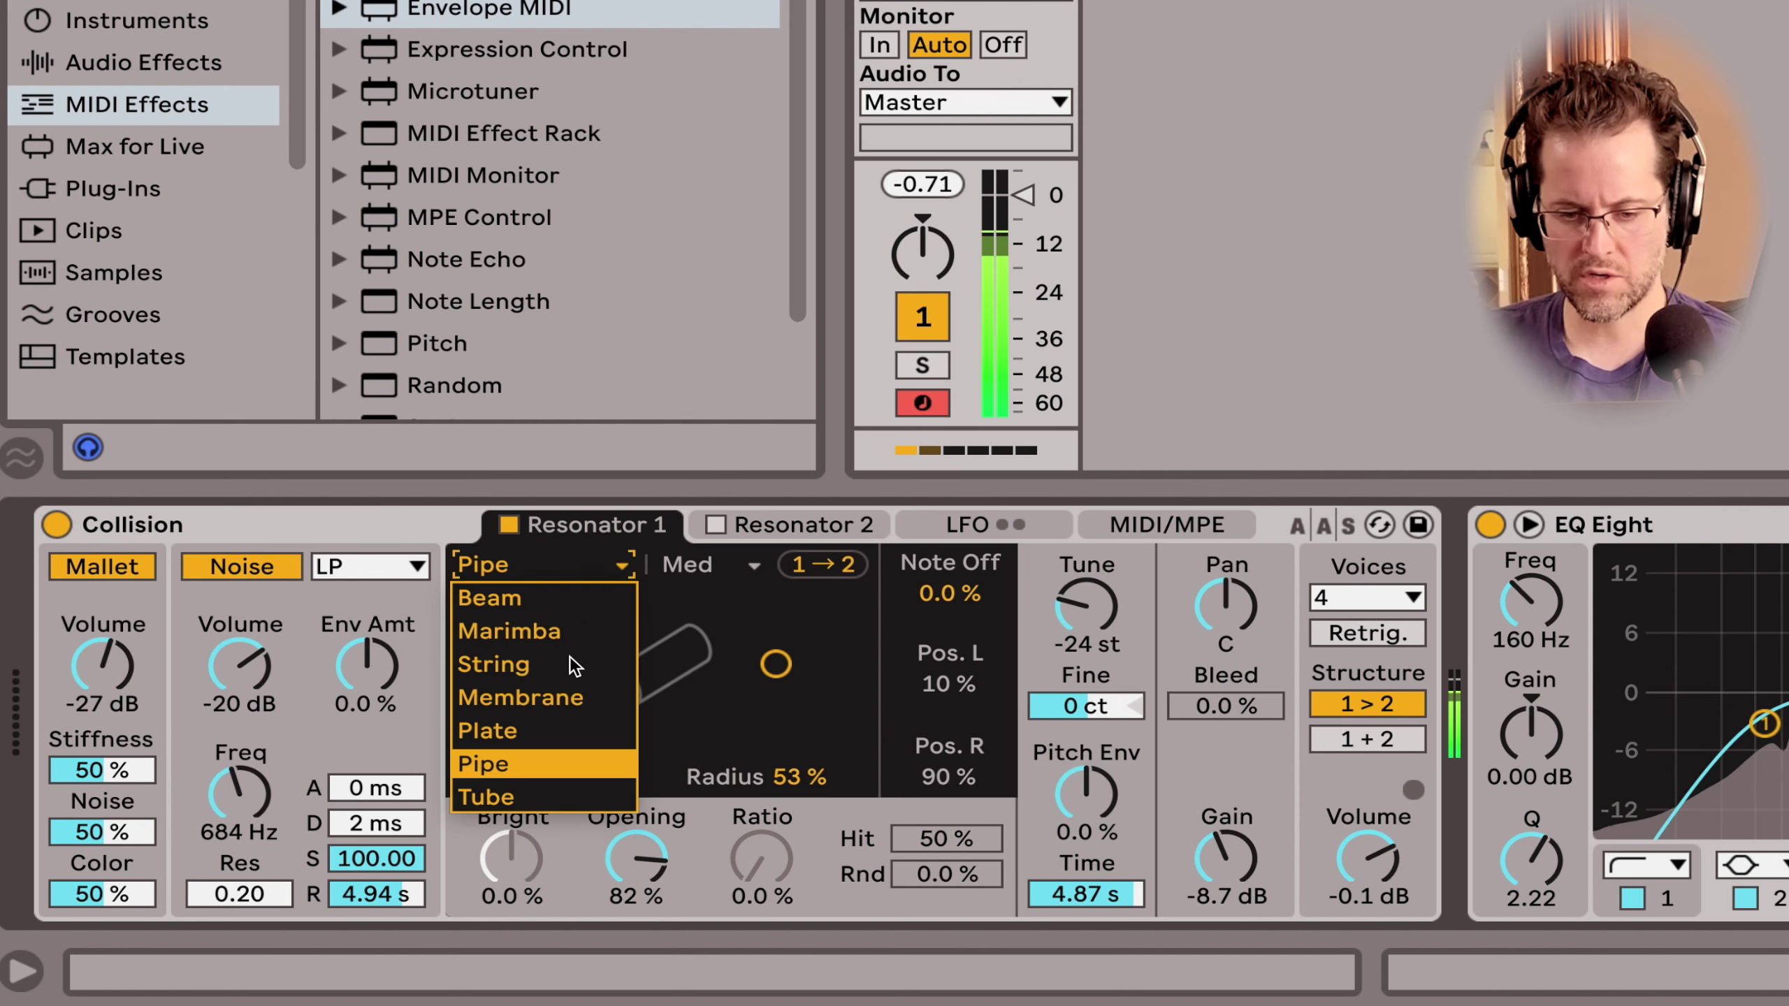
{"action": "left_click", "coordinate": [540, 798]}
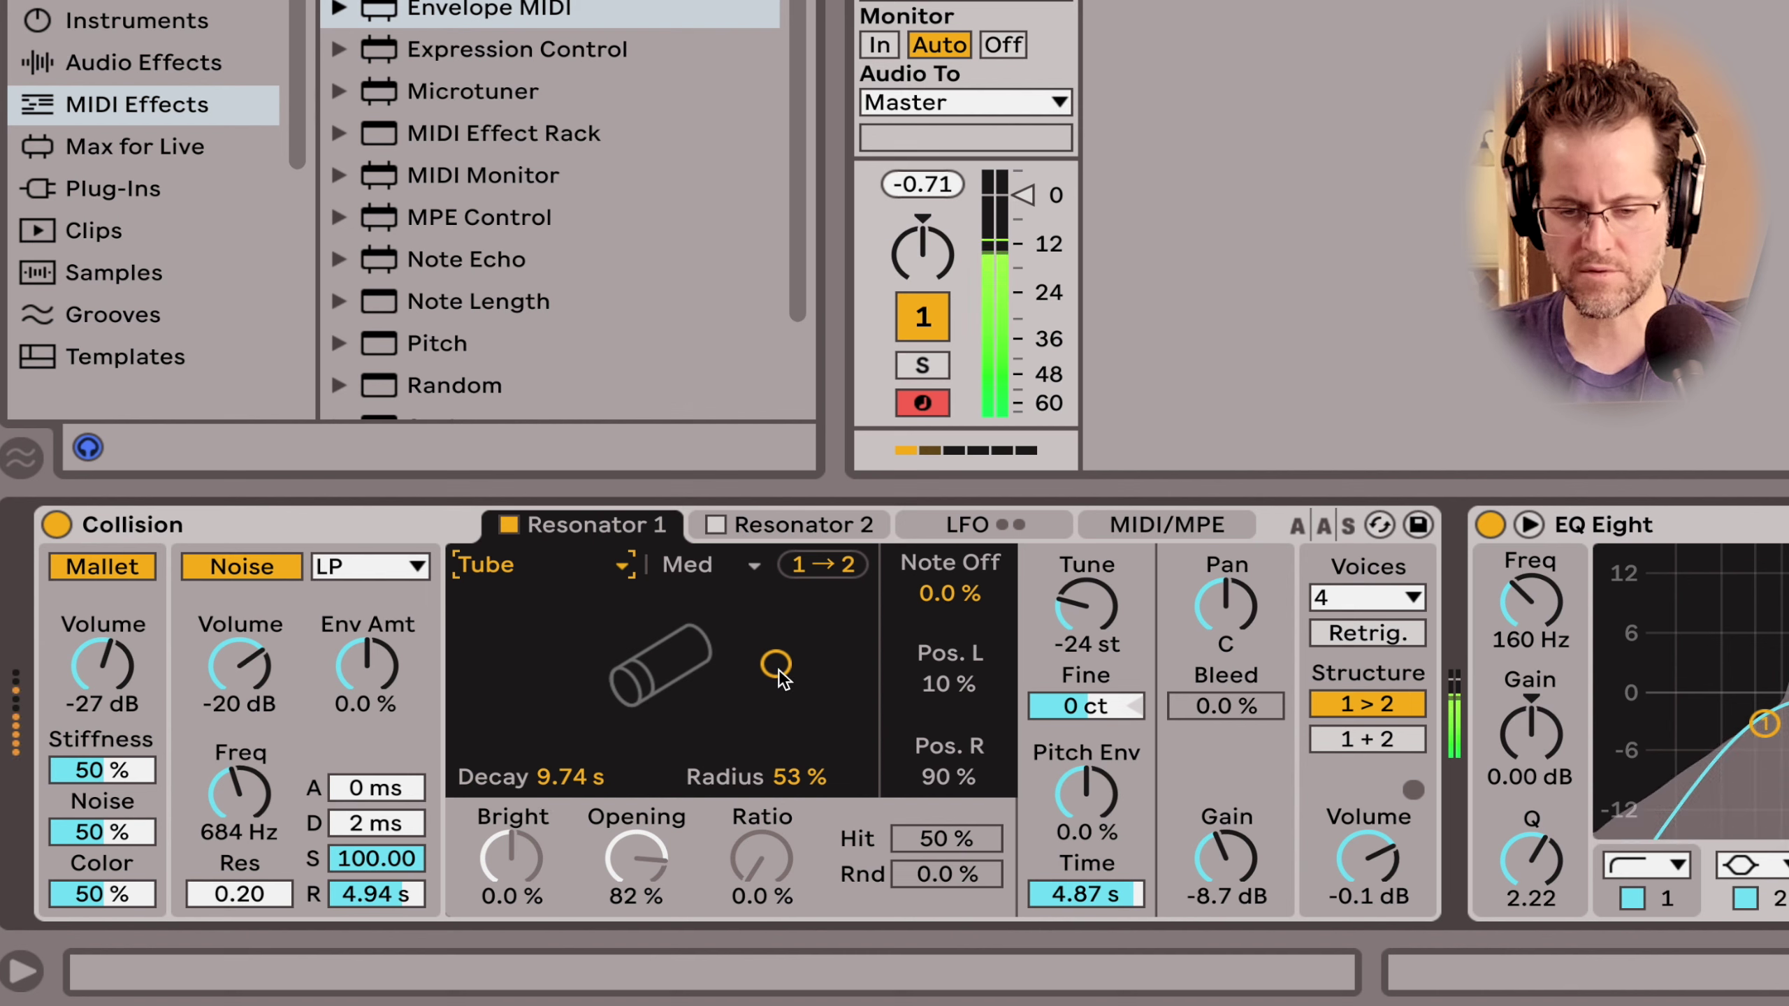
{"action": "mouse_move", "coordinate": [778, 669]}
{"action": "left_mouse_down"}
{"action": "mouse_move", "coordinate": [771, 723]}
{"action": "mouse_move", "coordinate": [783, 642]}
{"action": "left_mouse_up"}
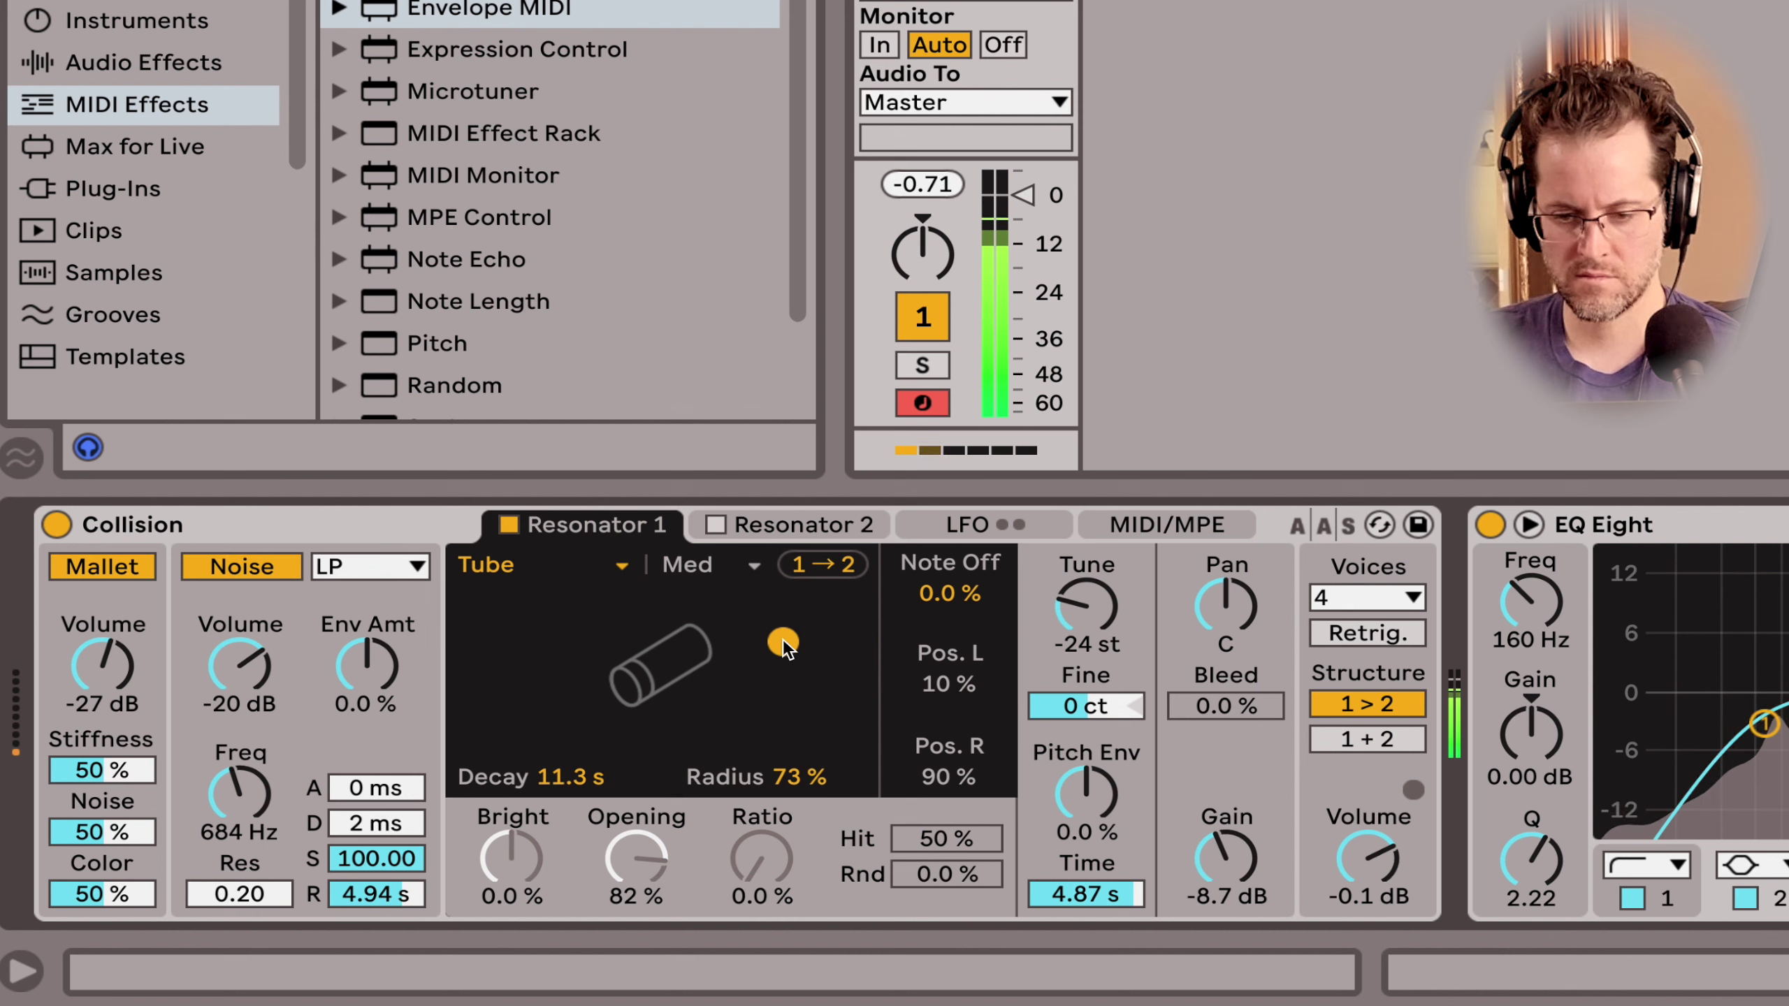
Step: Set Collision's Voices to Mono with Retrig. turned on
{"action": "left_click", "coordinate": [1379, 599]}
{"action": "left_click", "coordinate": [1381, 631]}
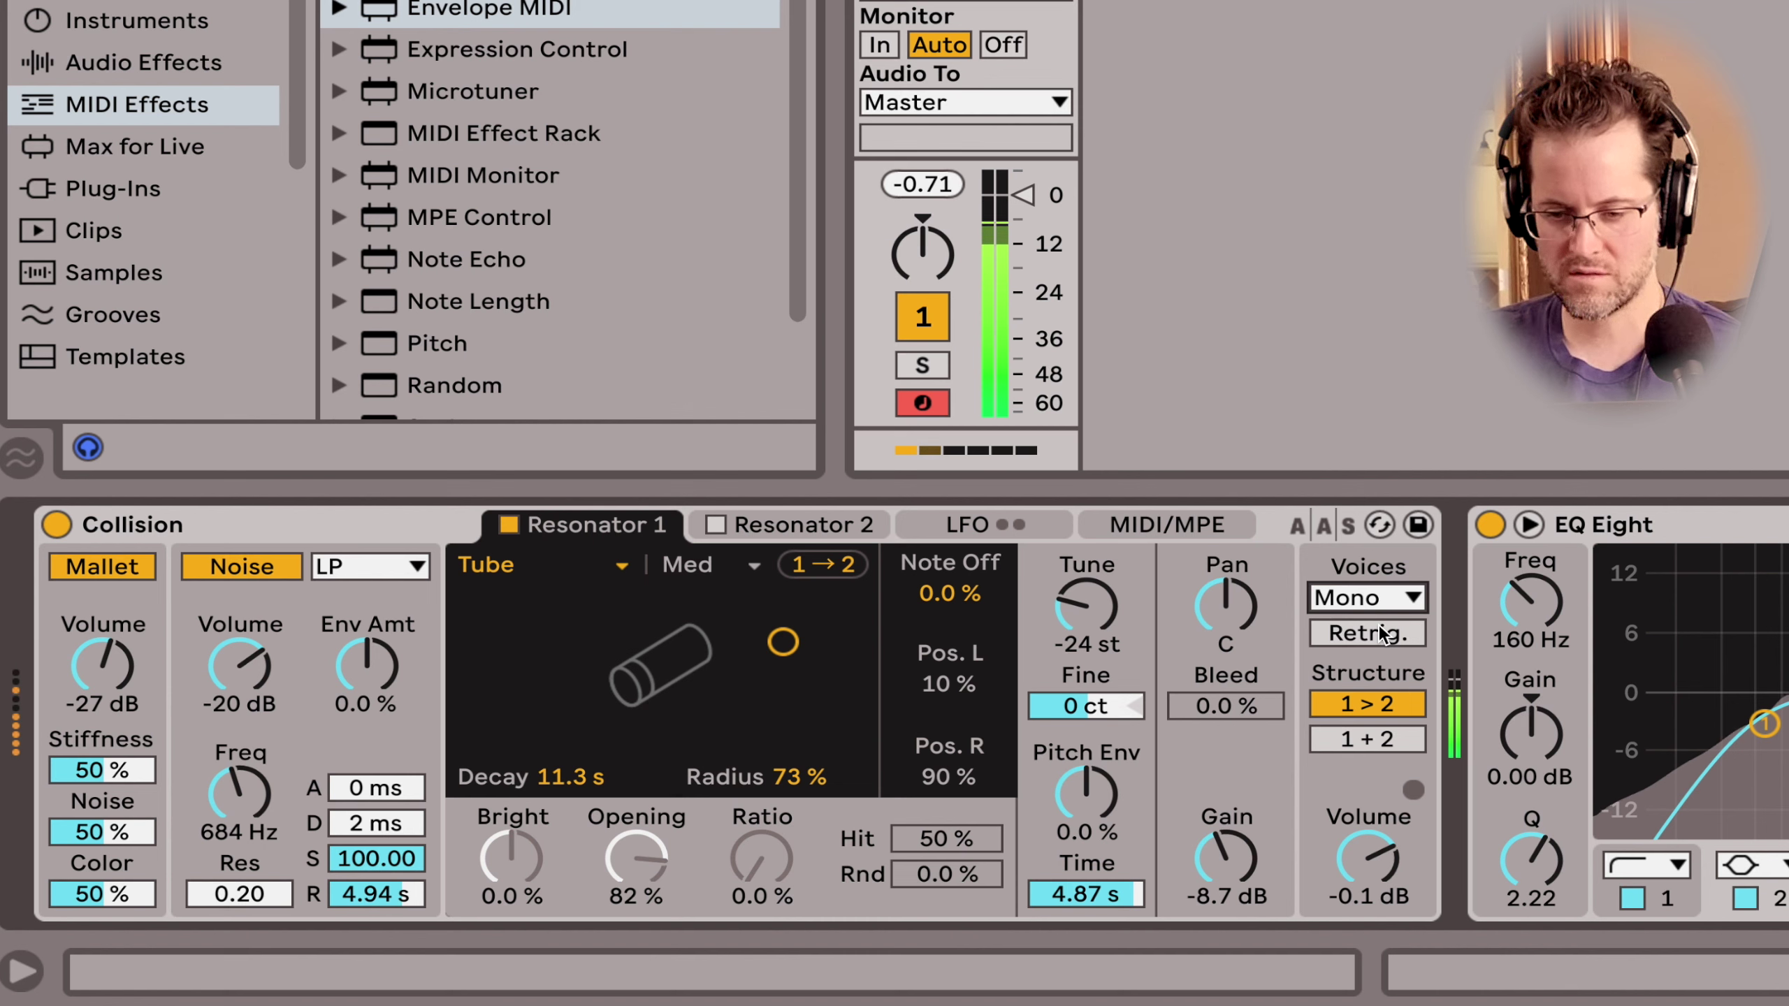
{"action": "left_click", "coordinate": [1381, 634]}
{"action": "left_click", "coordinate": [1381, 633]}
{"action": "left_click", "coordinate": [1381, 633]}
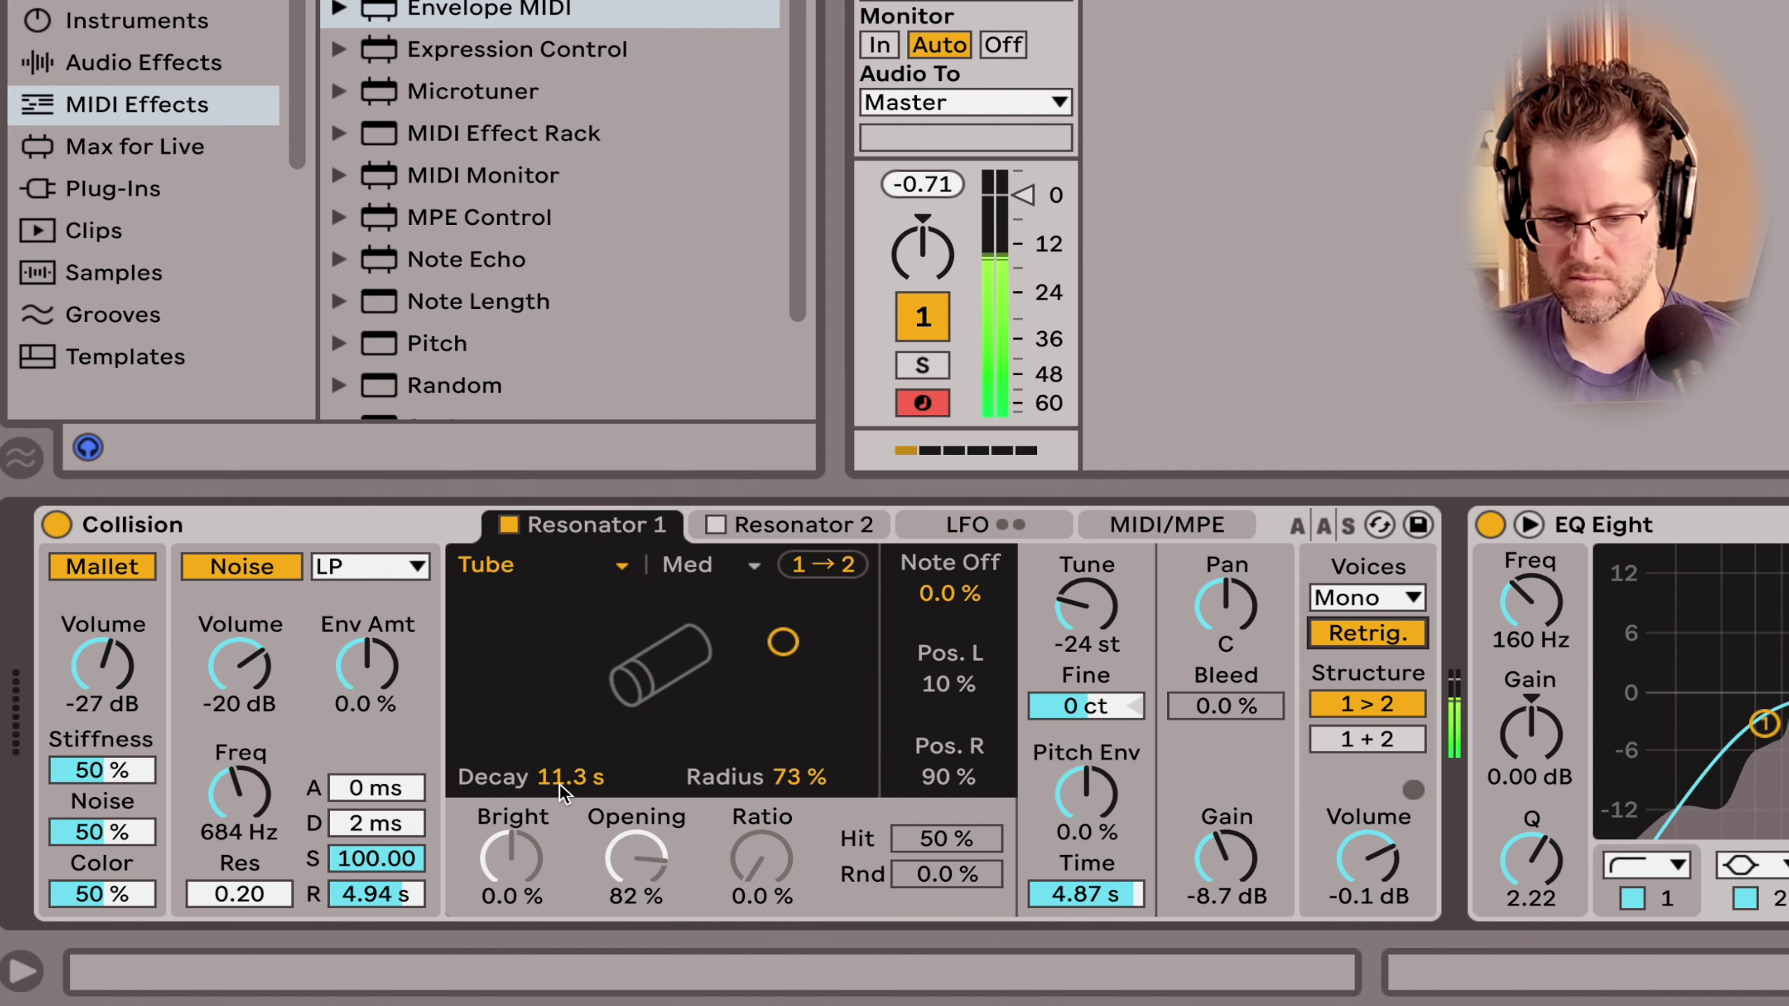
Step: Delete the Collision device from the track
{"action": "left_click", "coordinate": [246, 525]}
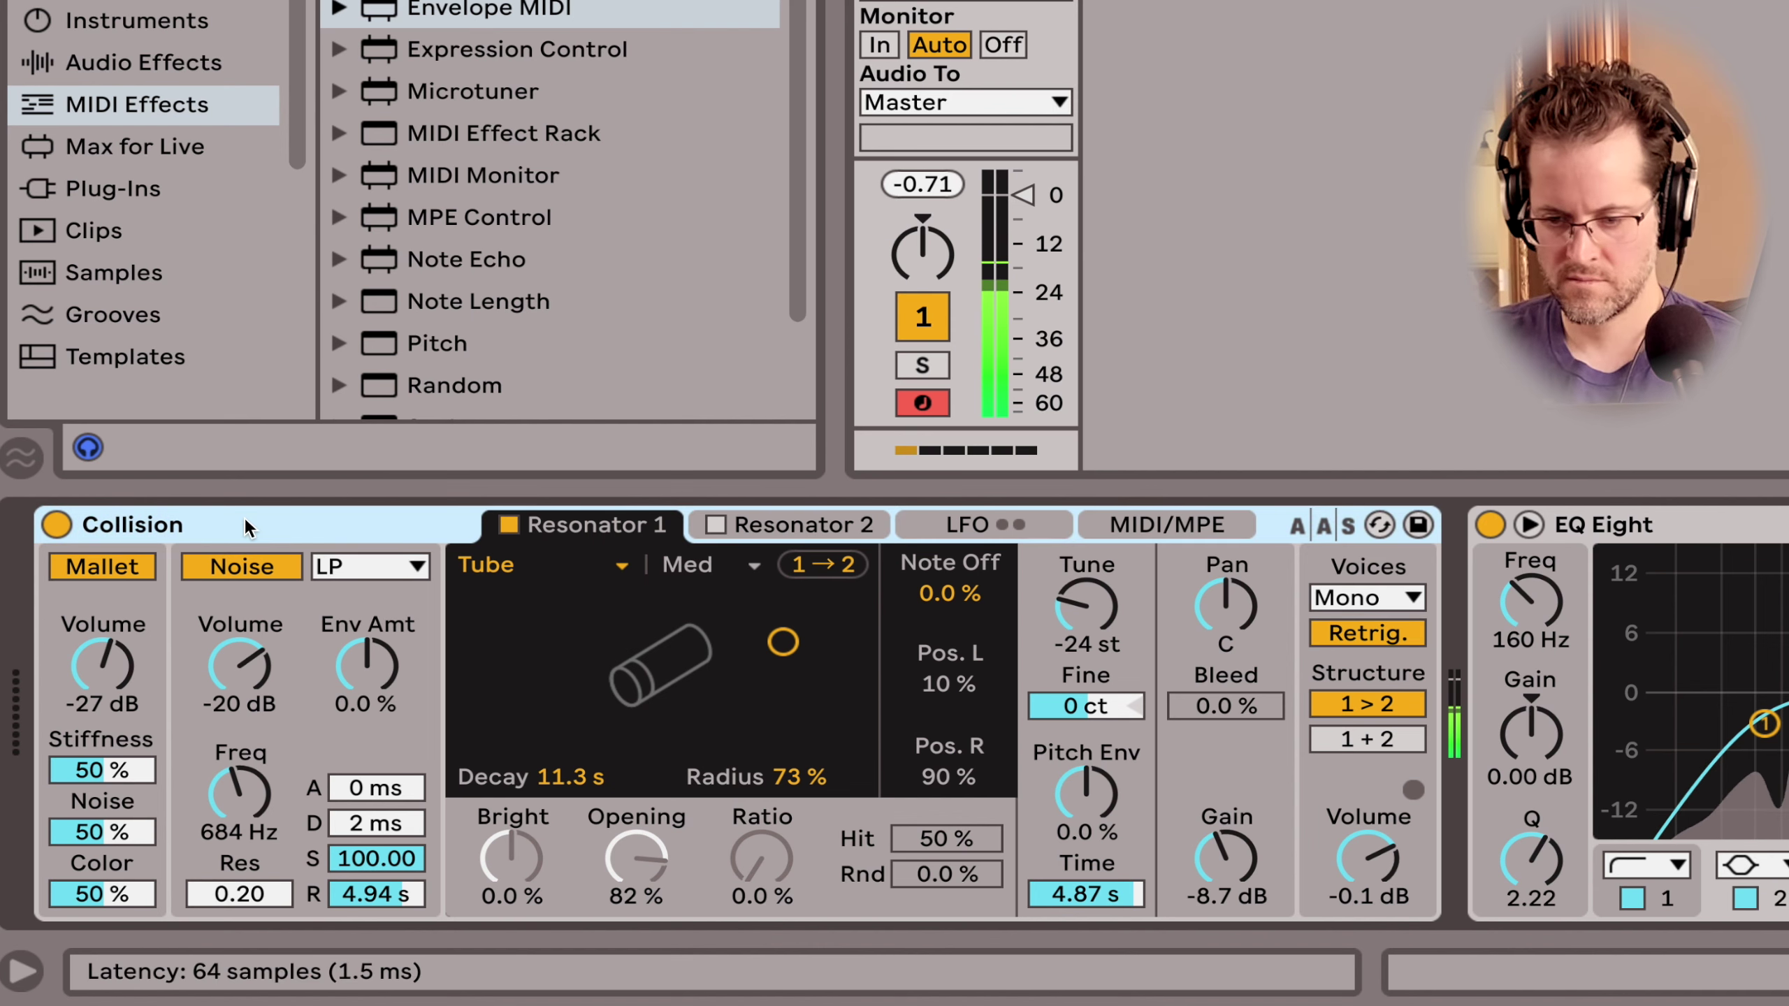
{"action": "key", "text": "Delete"}
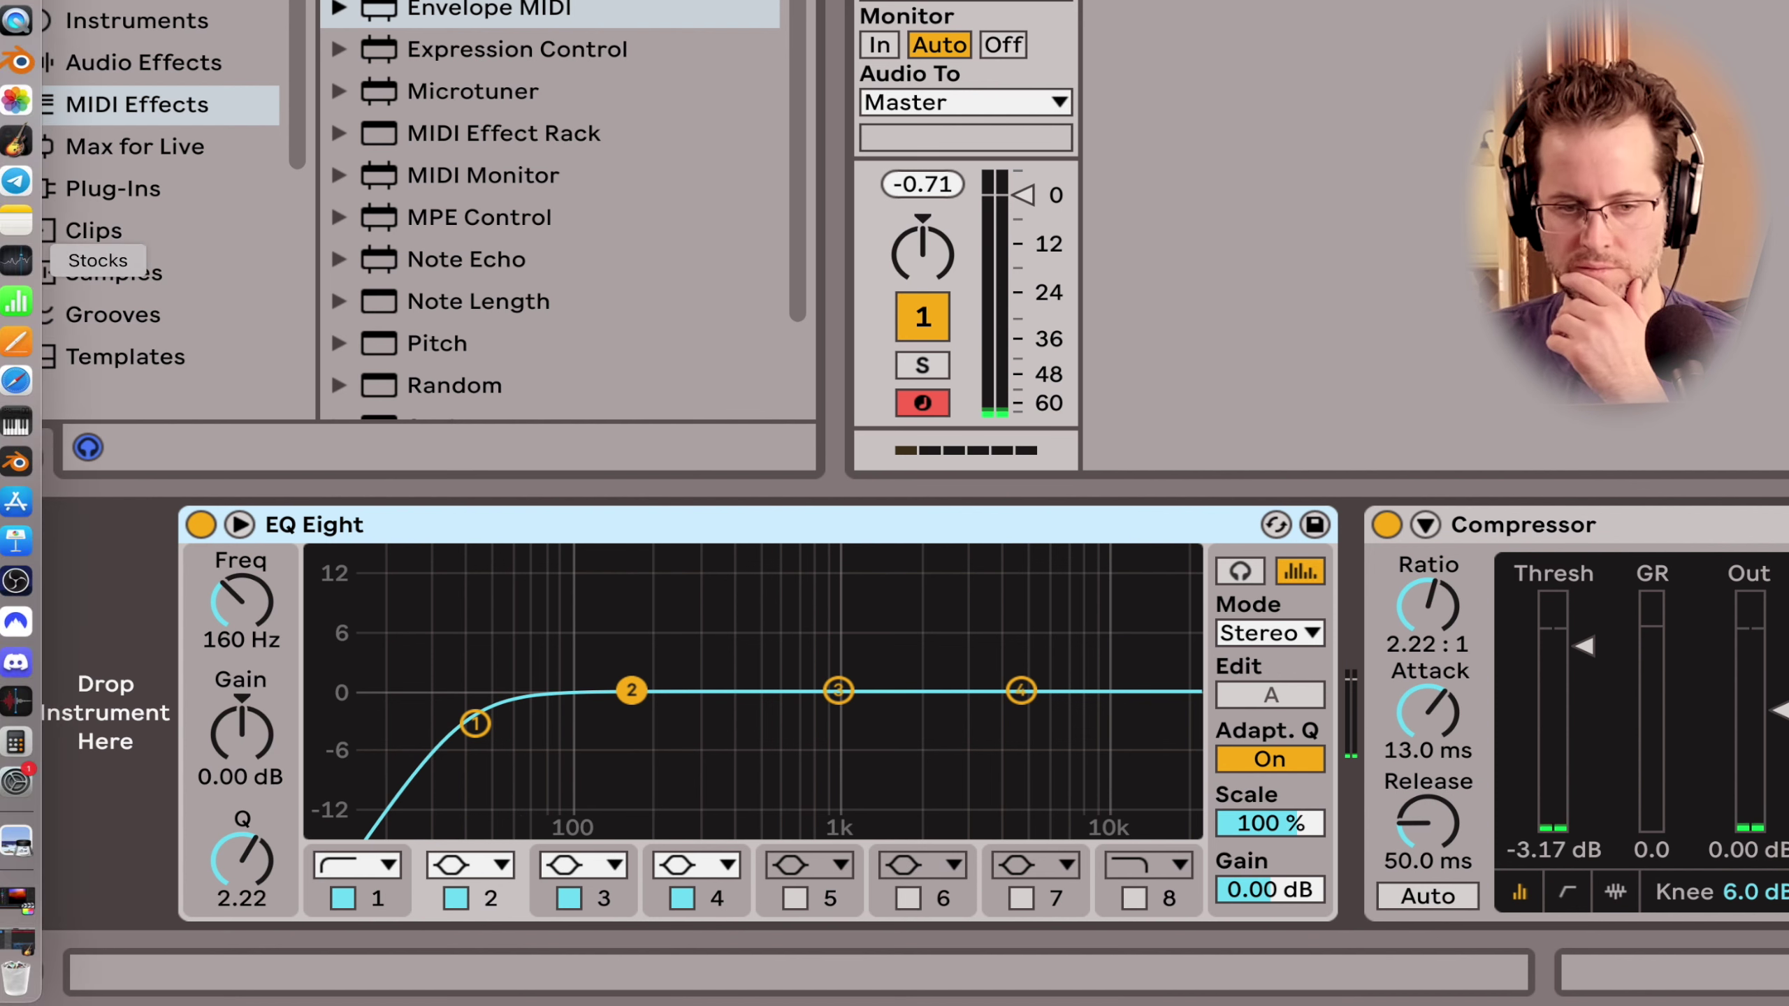
{"action": "left_click", "coordinate": [19, 141]}
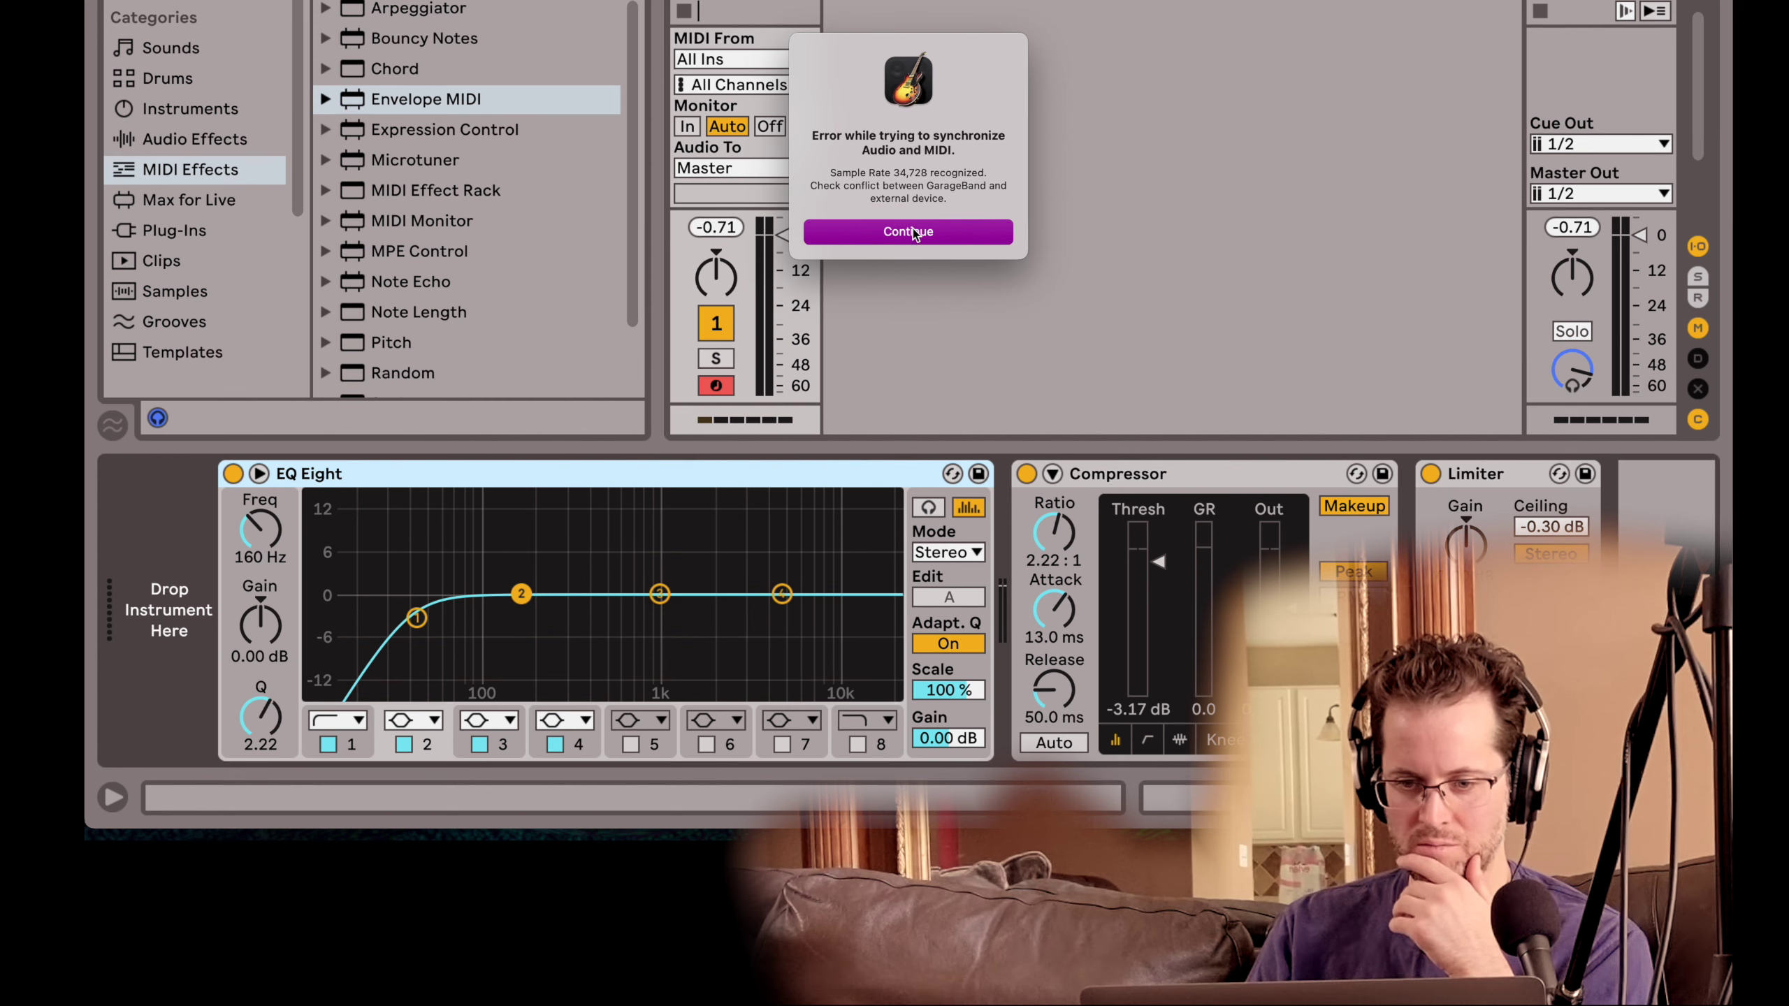
Step: Click Continue on GarageBand's 'Error while trying to synchronize Audio and MIDI' alert
{"action": "left_click", "coordinate": [910, 232]}
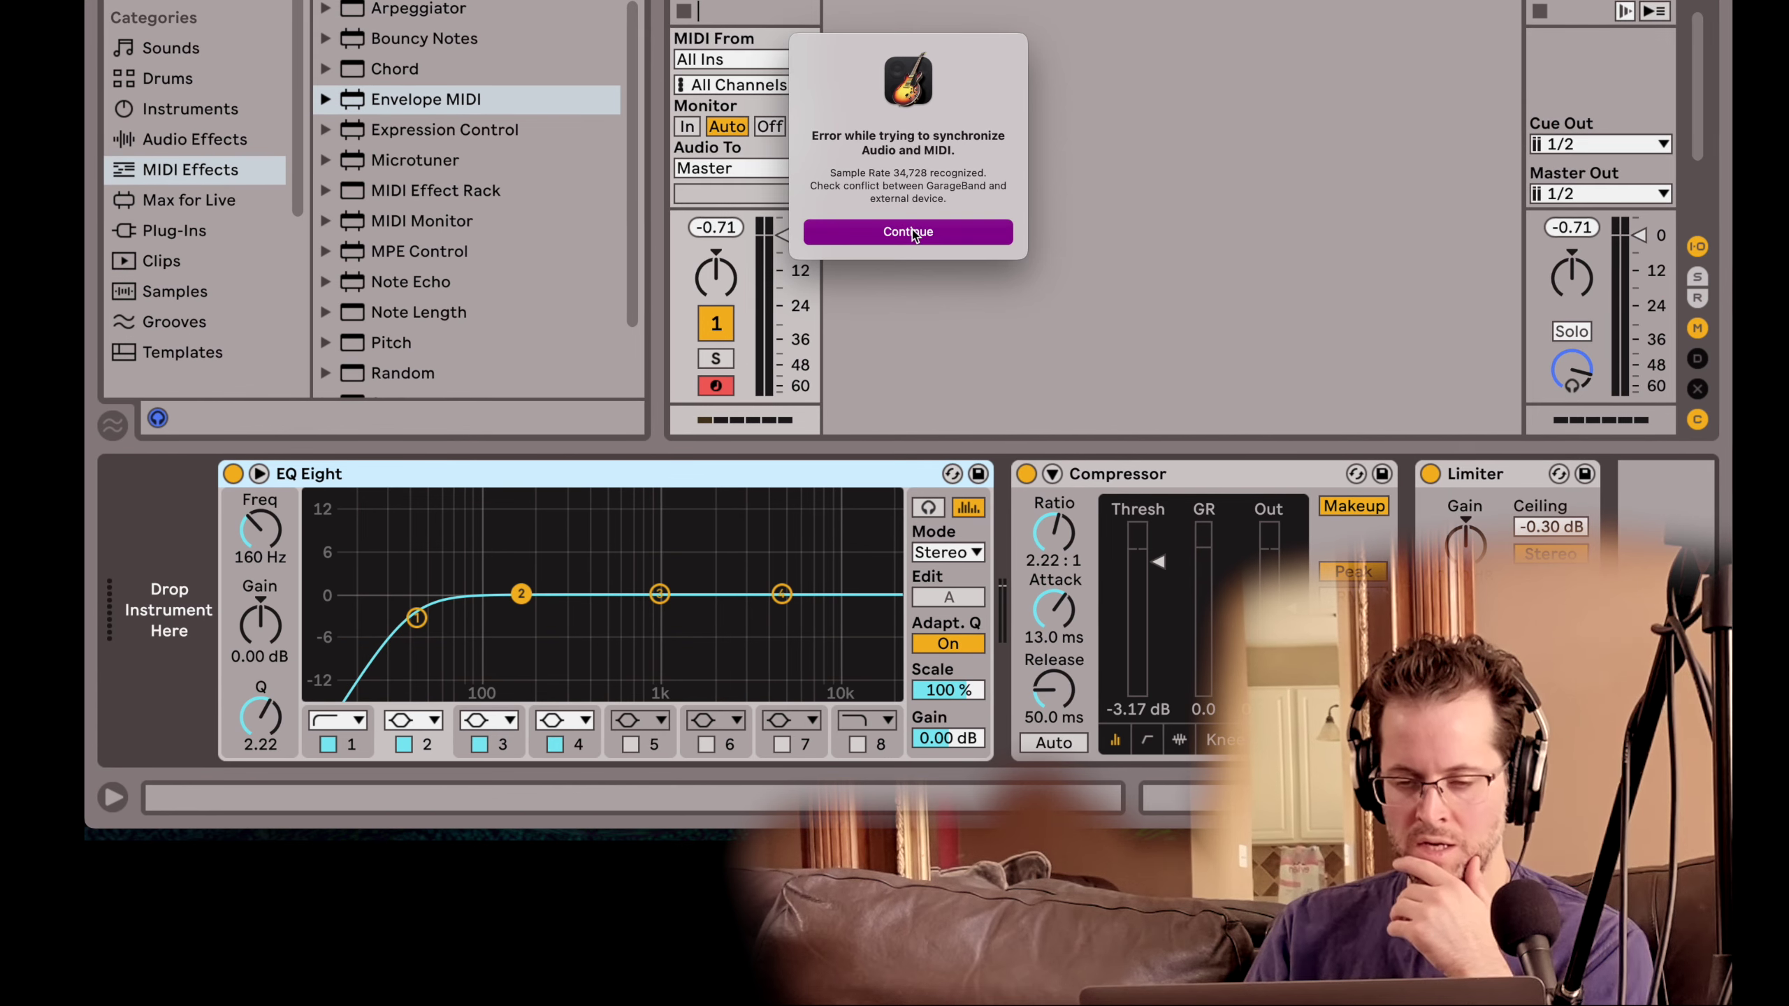
Step: Bring GarageBand forward and confirm its Audio/MIDI settings use Volt 2 for input and output
{"action": "mouse_move", "coordinate": [106, 233]}
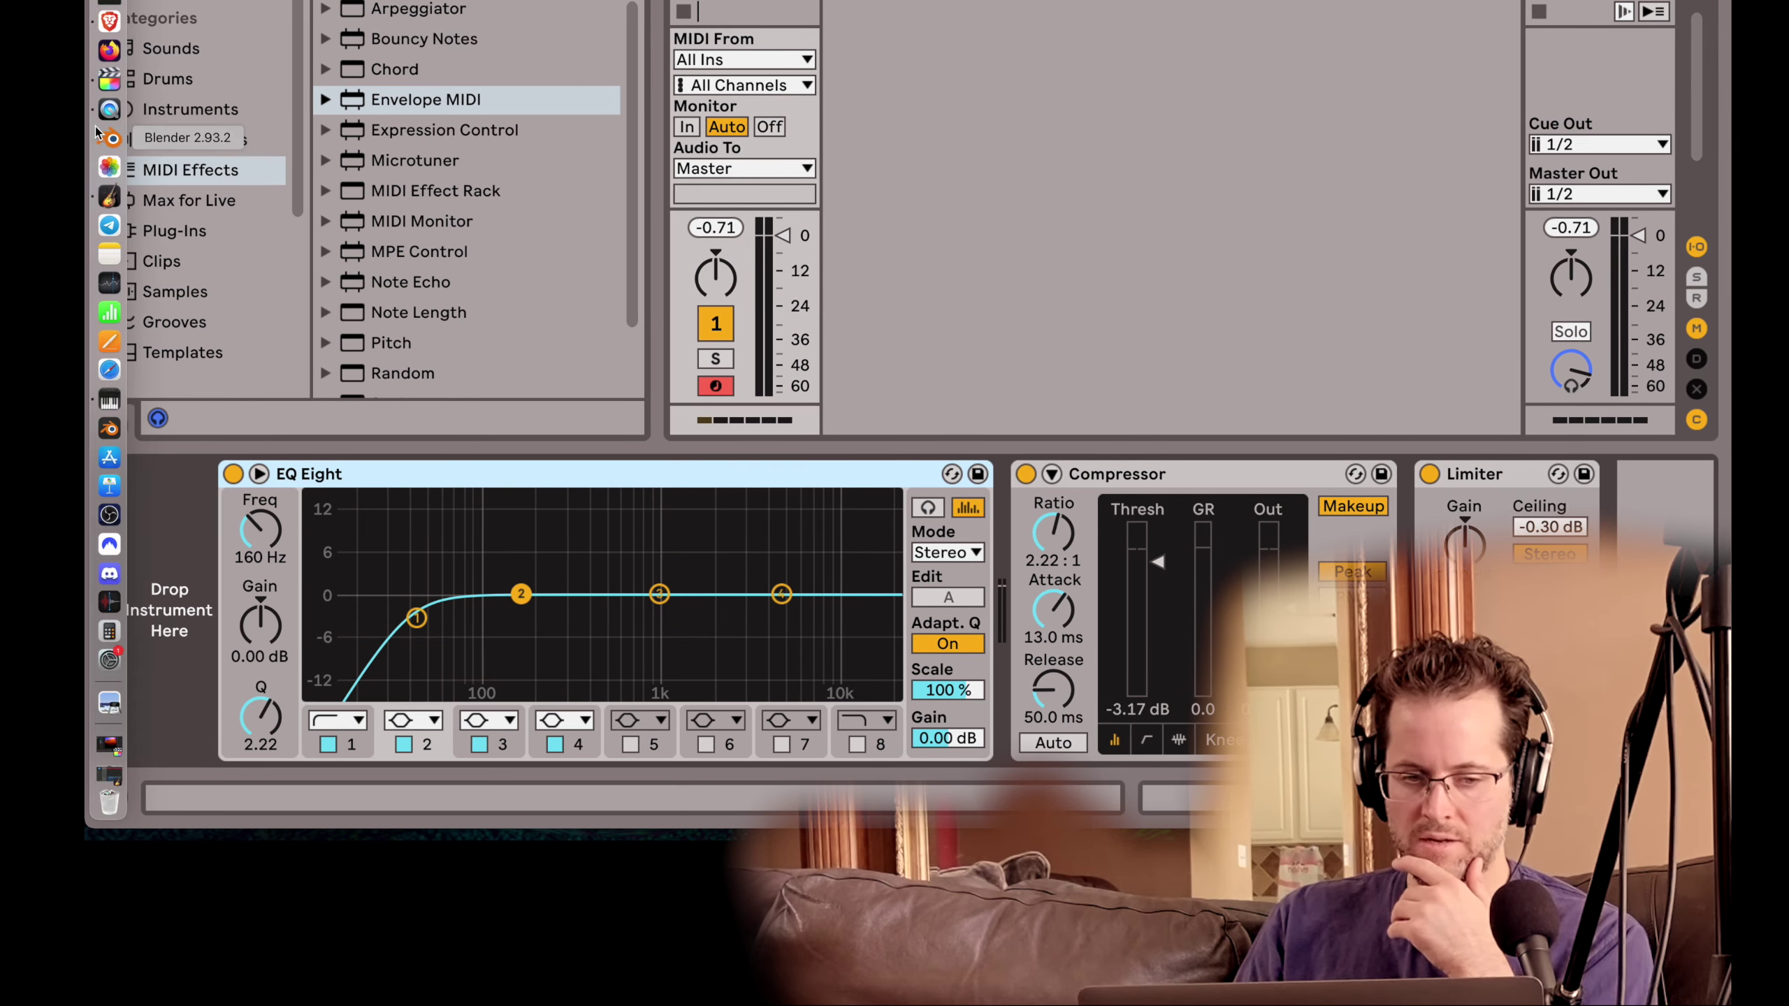
{"action": "left_click", "coordinate": [113, 198]}
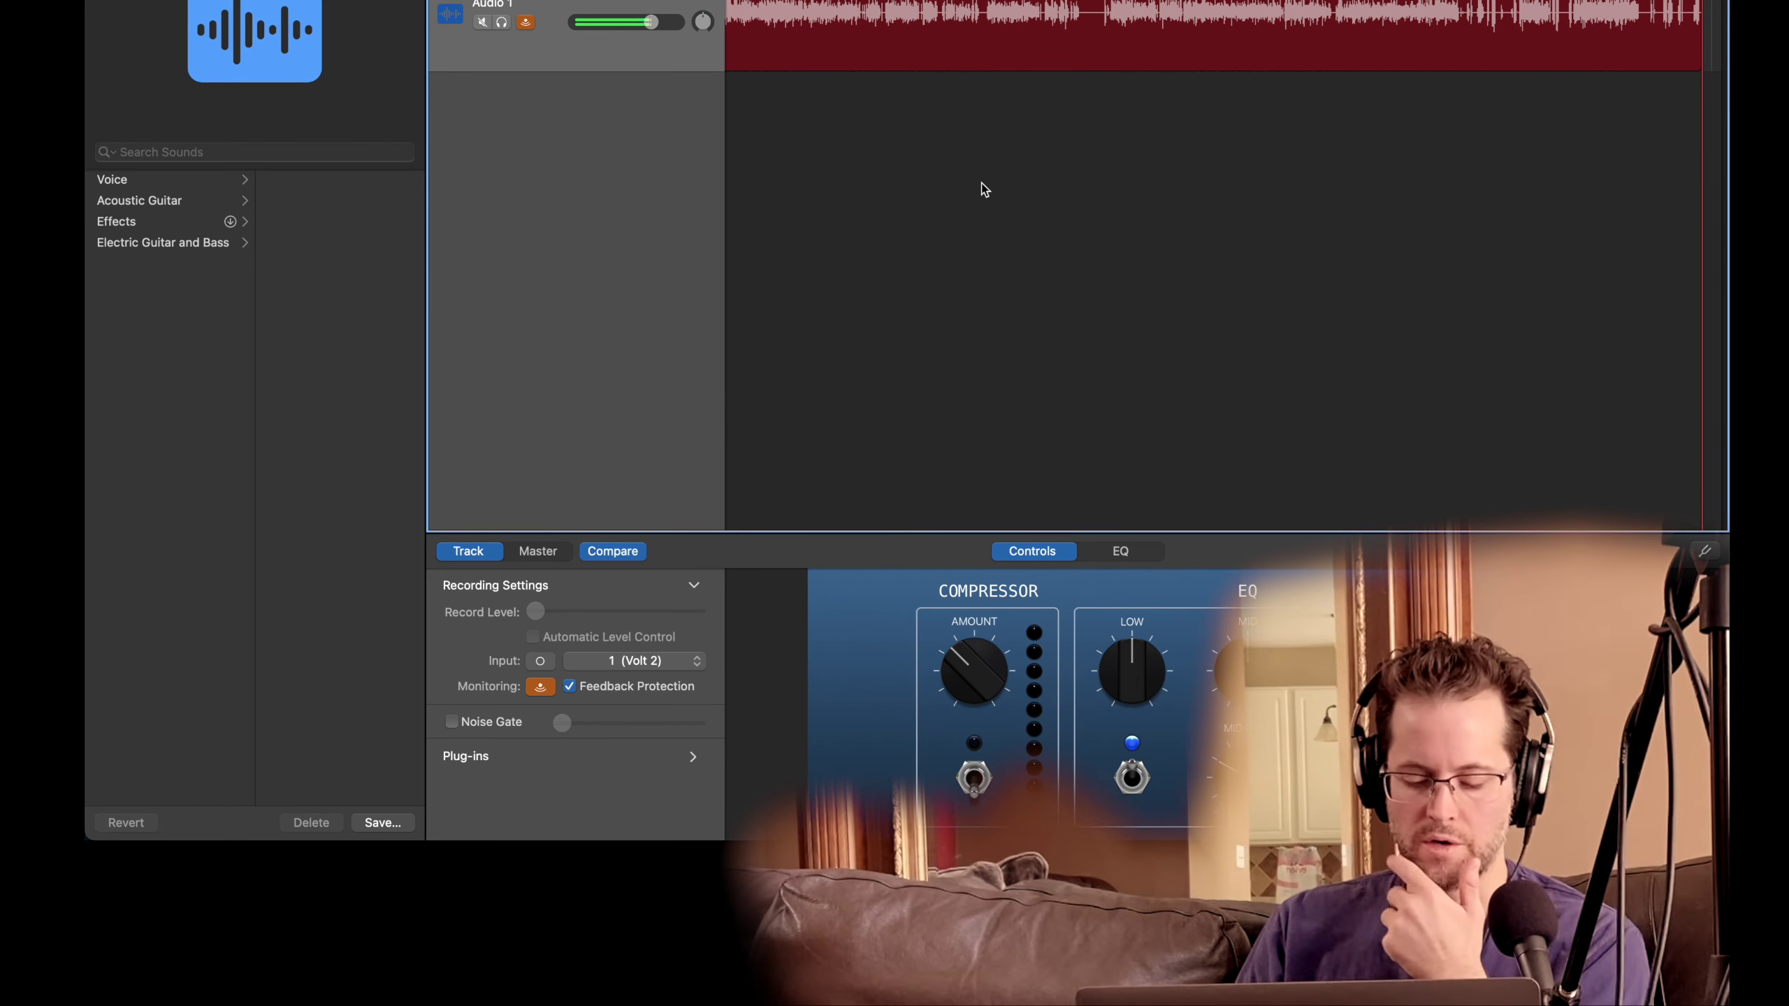
{"action": "key", "text": "super+comma"}
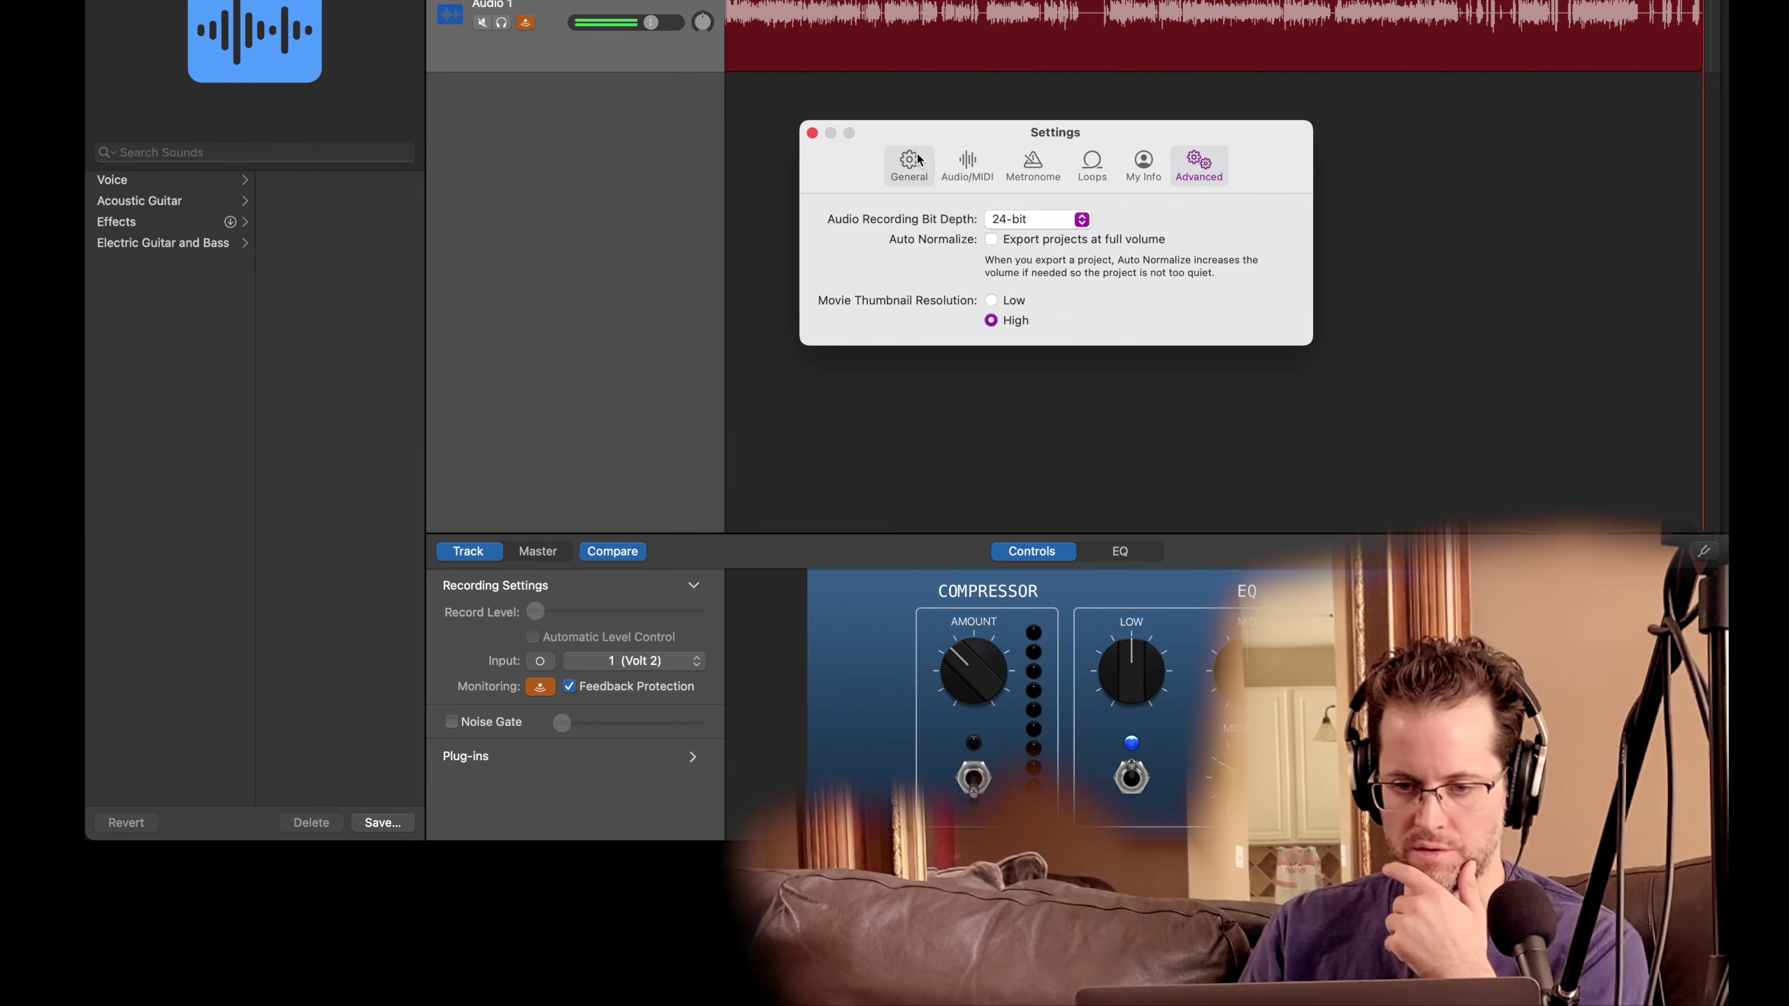
{"action": "left_click", "coordinate": [970, 170]}
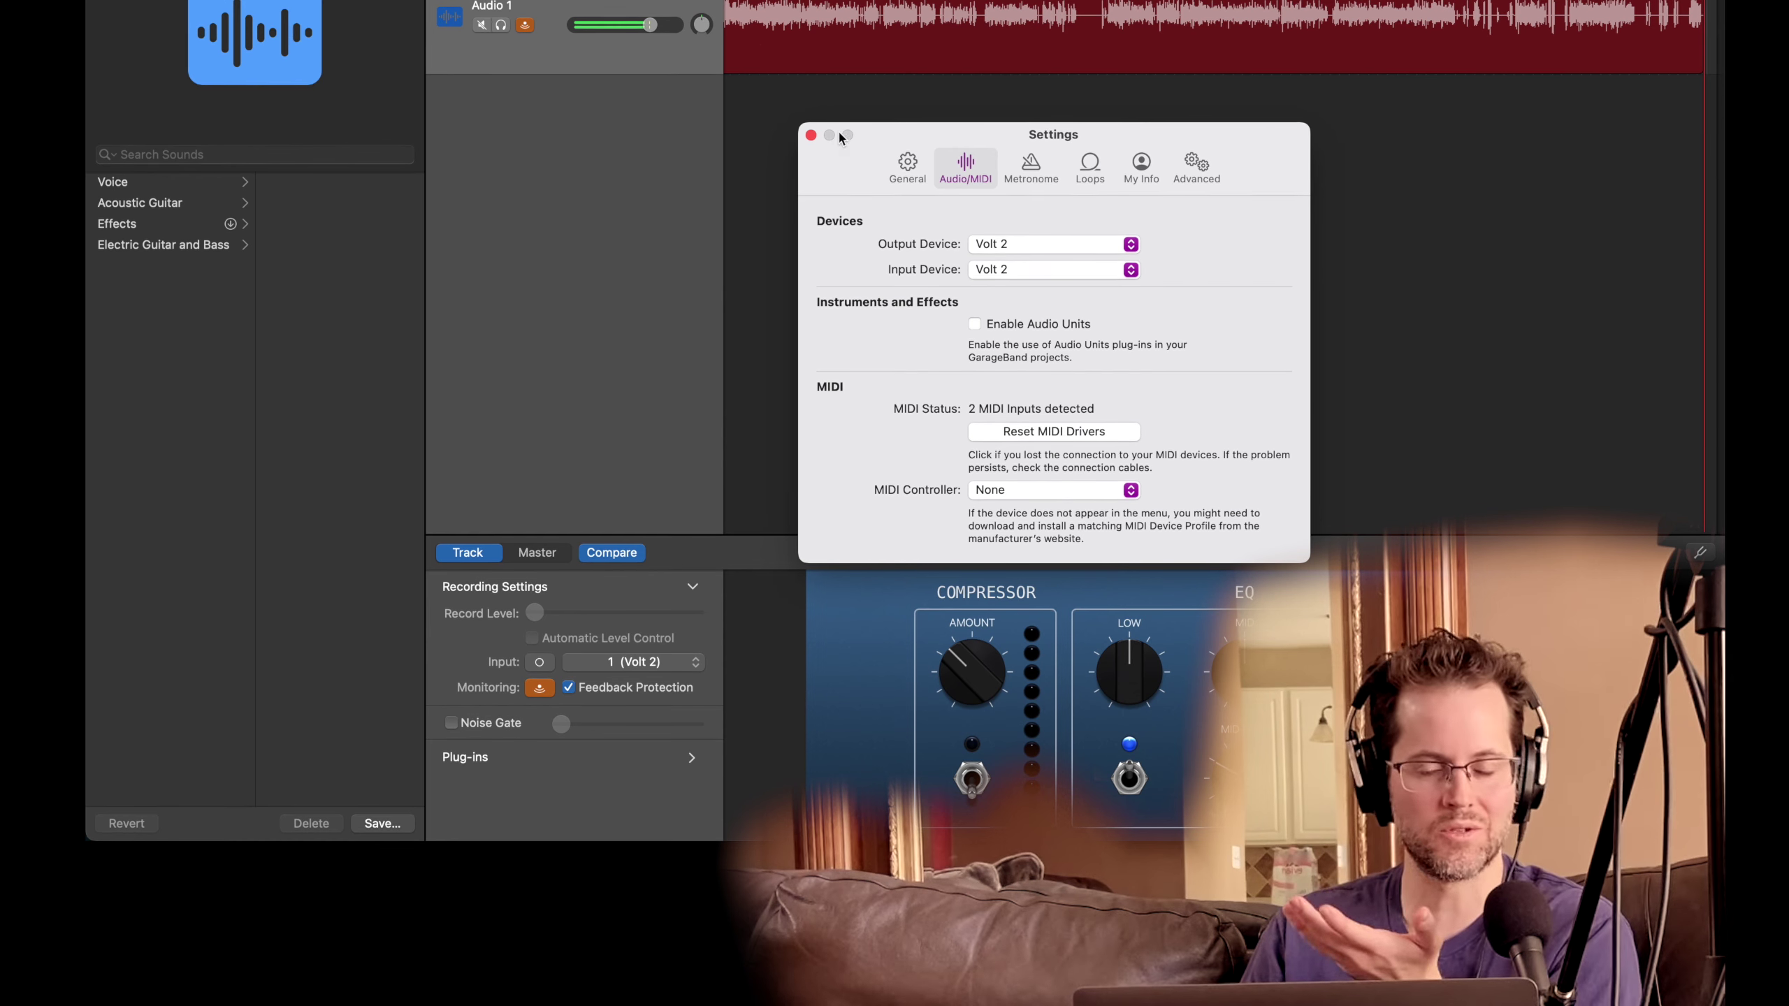
{"action": "left_click", "coordinate": [811, 138]}
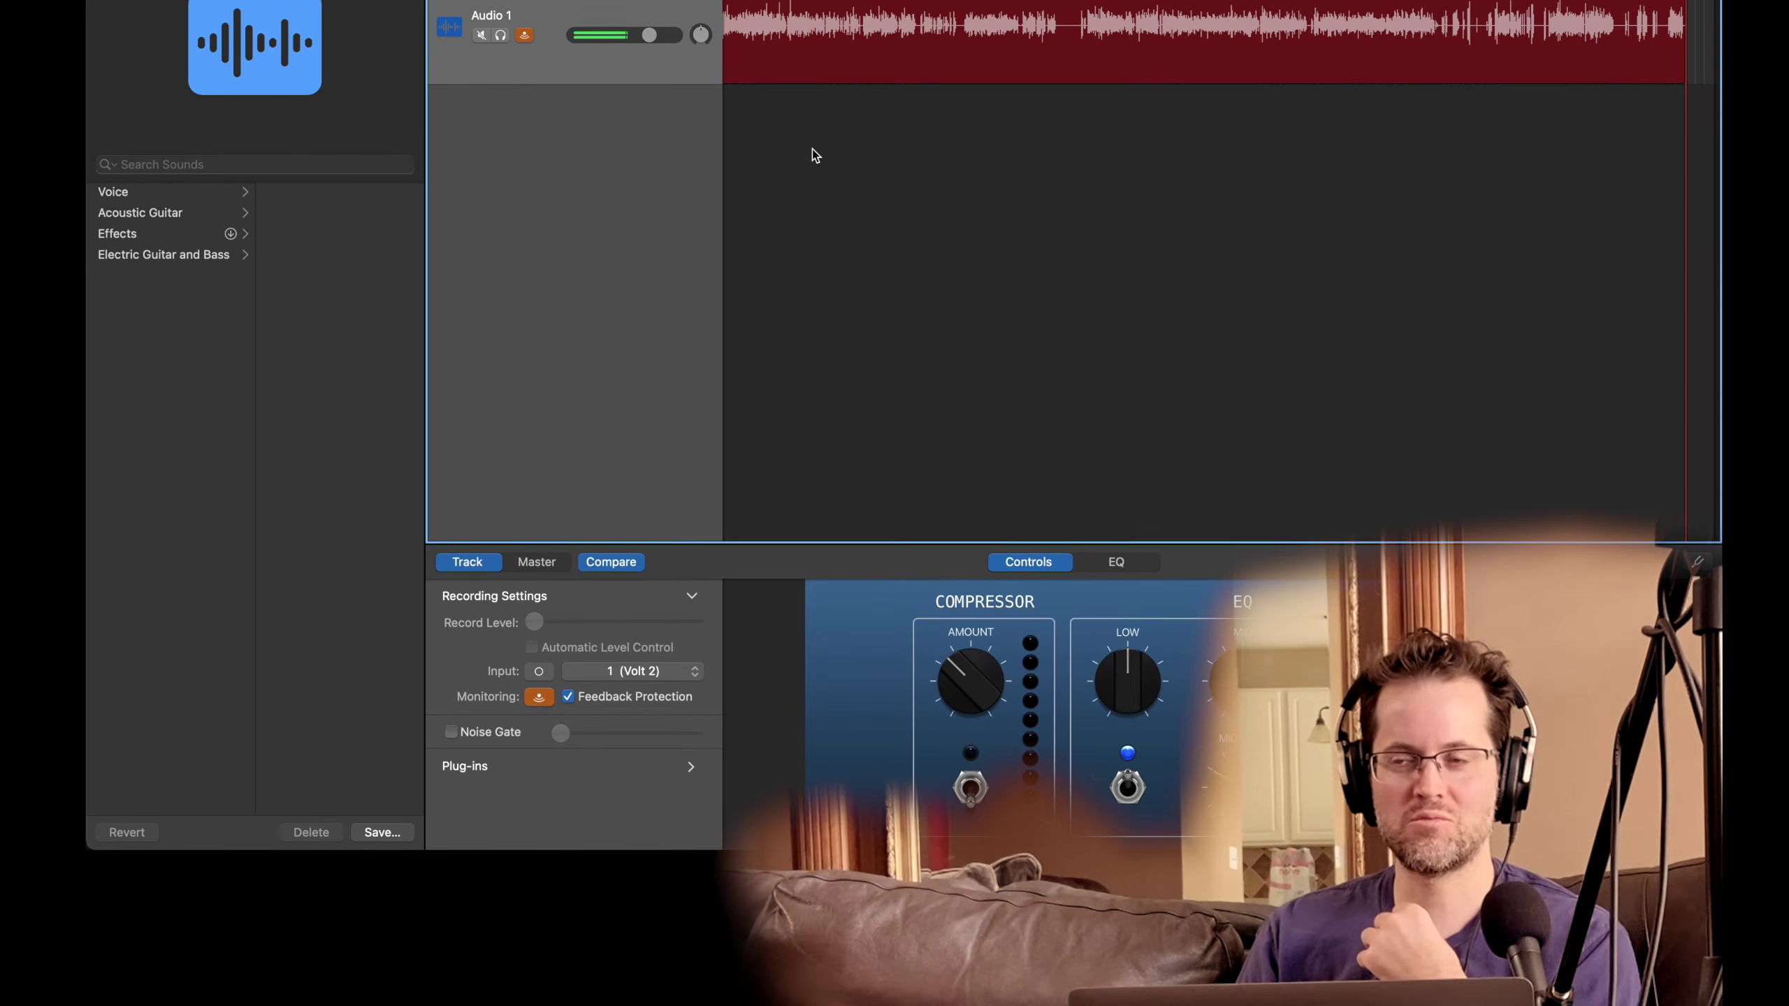
Step: Switch back to the Live set, then return to GarageBand, which shows the sync error again
{"action": "mouse_move", "coordinate": [89, 197]}
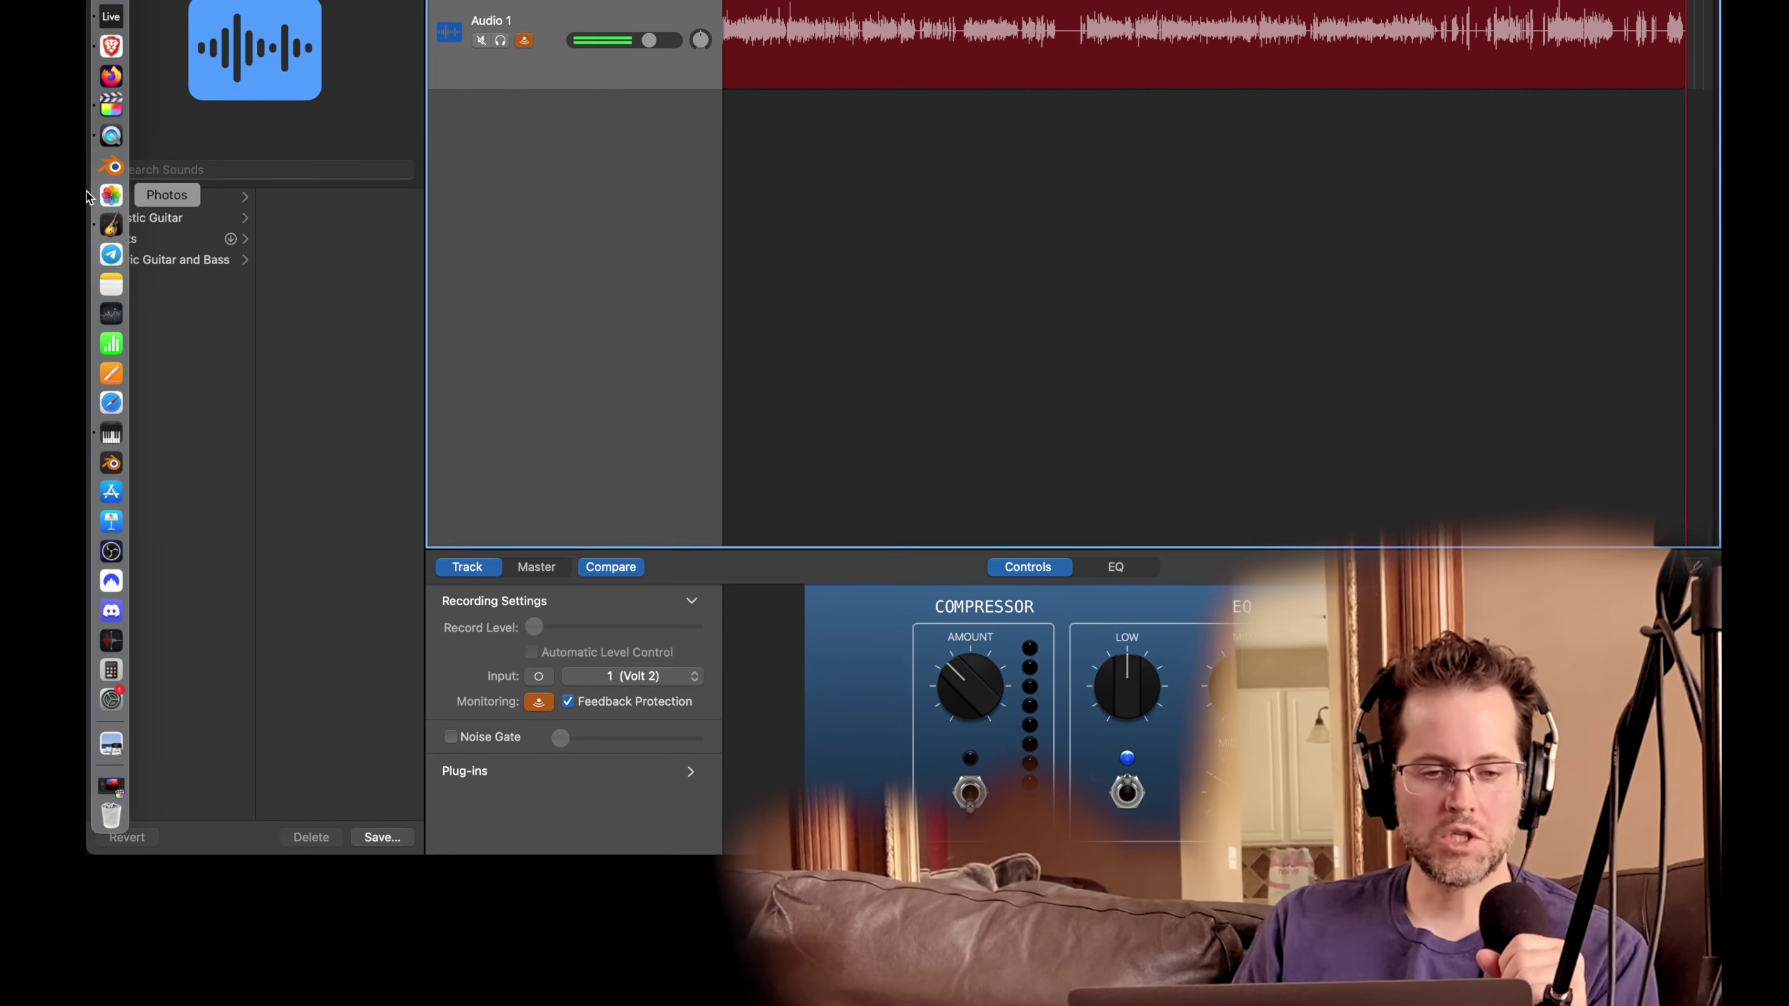
{"action": "left_click", "coordinate": [111, 22]}
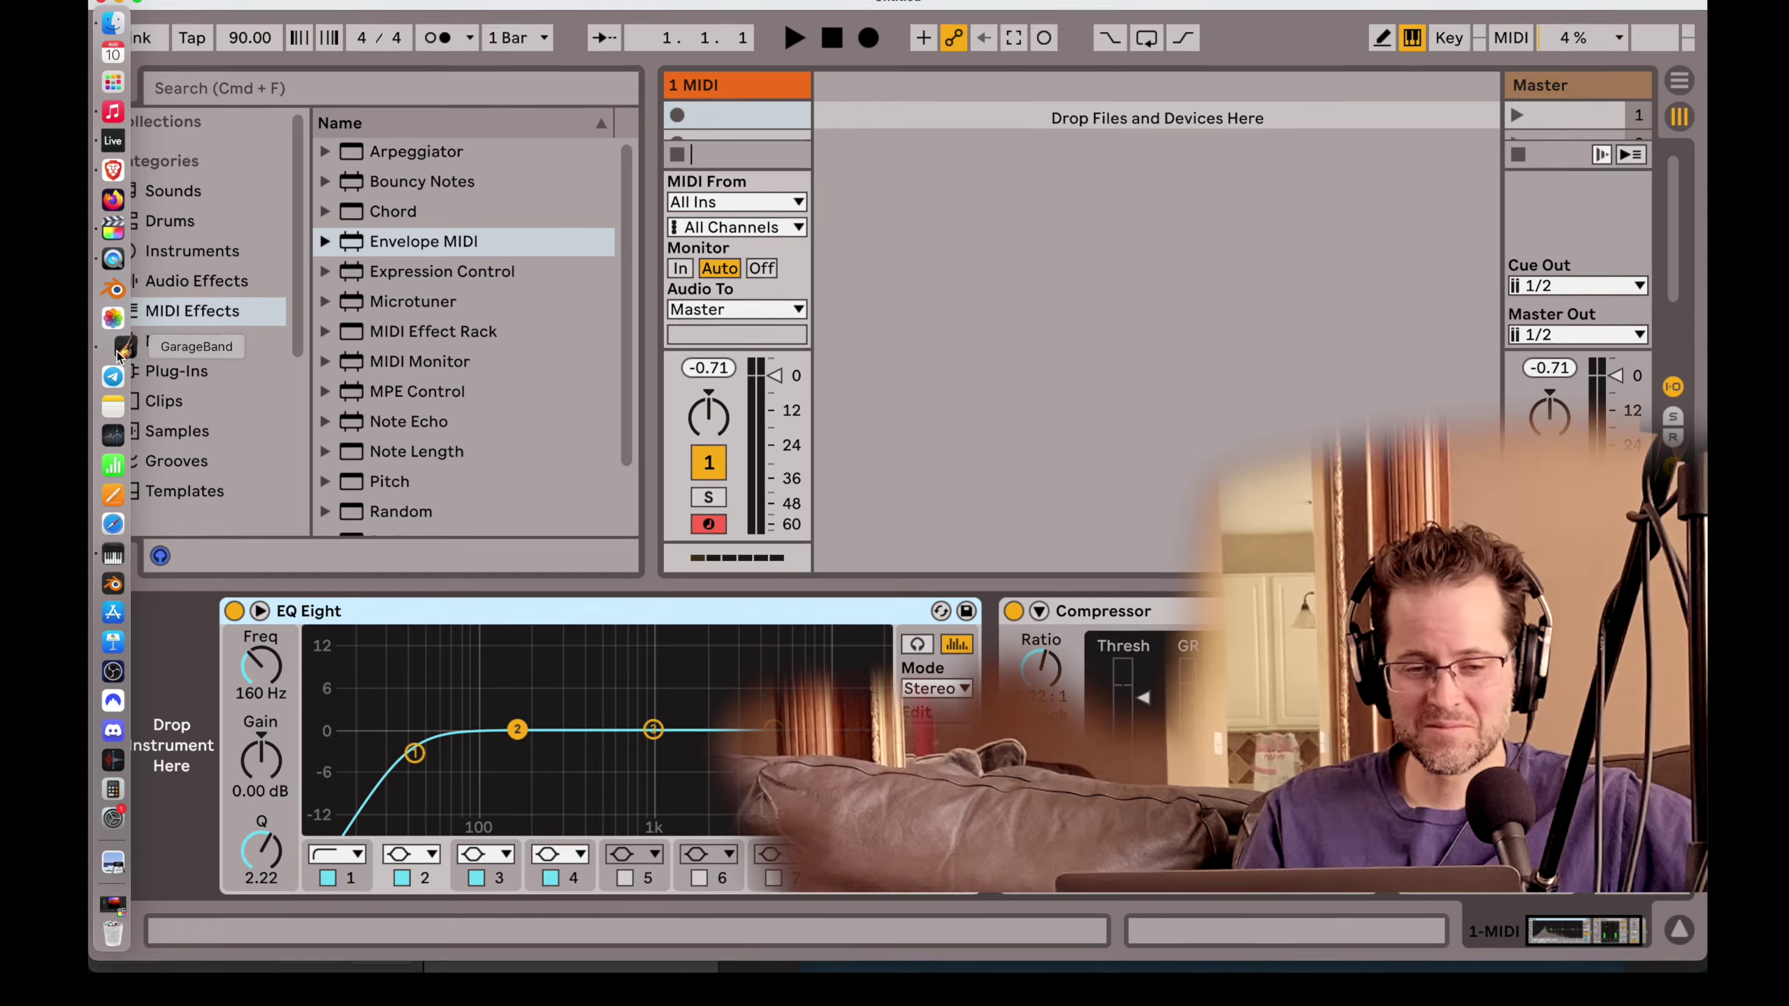
{"action": "left_click", "coordinate": [116, 348]}
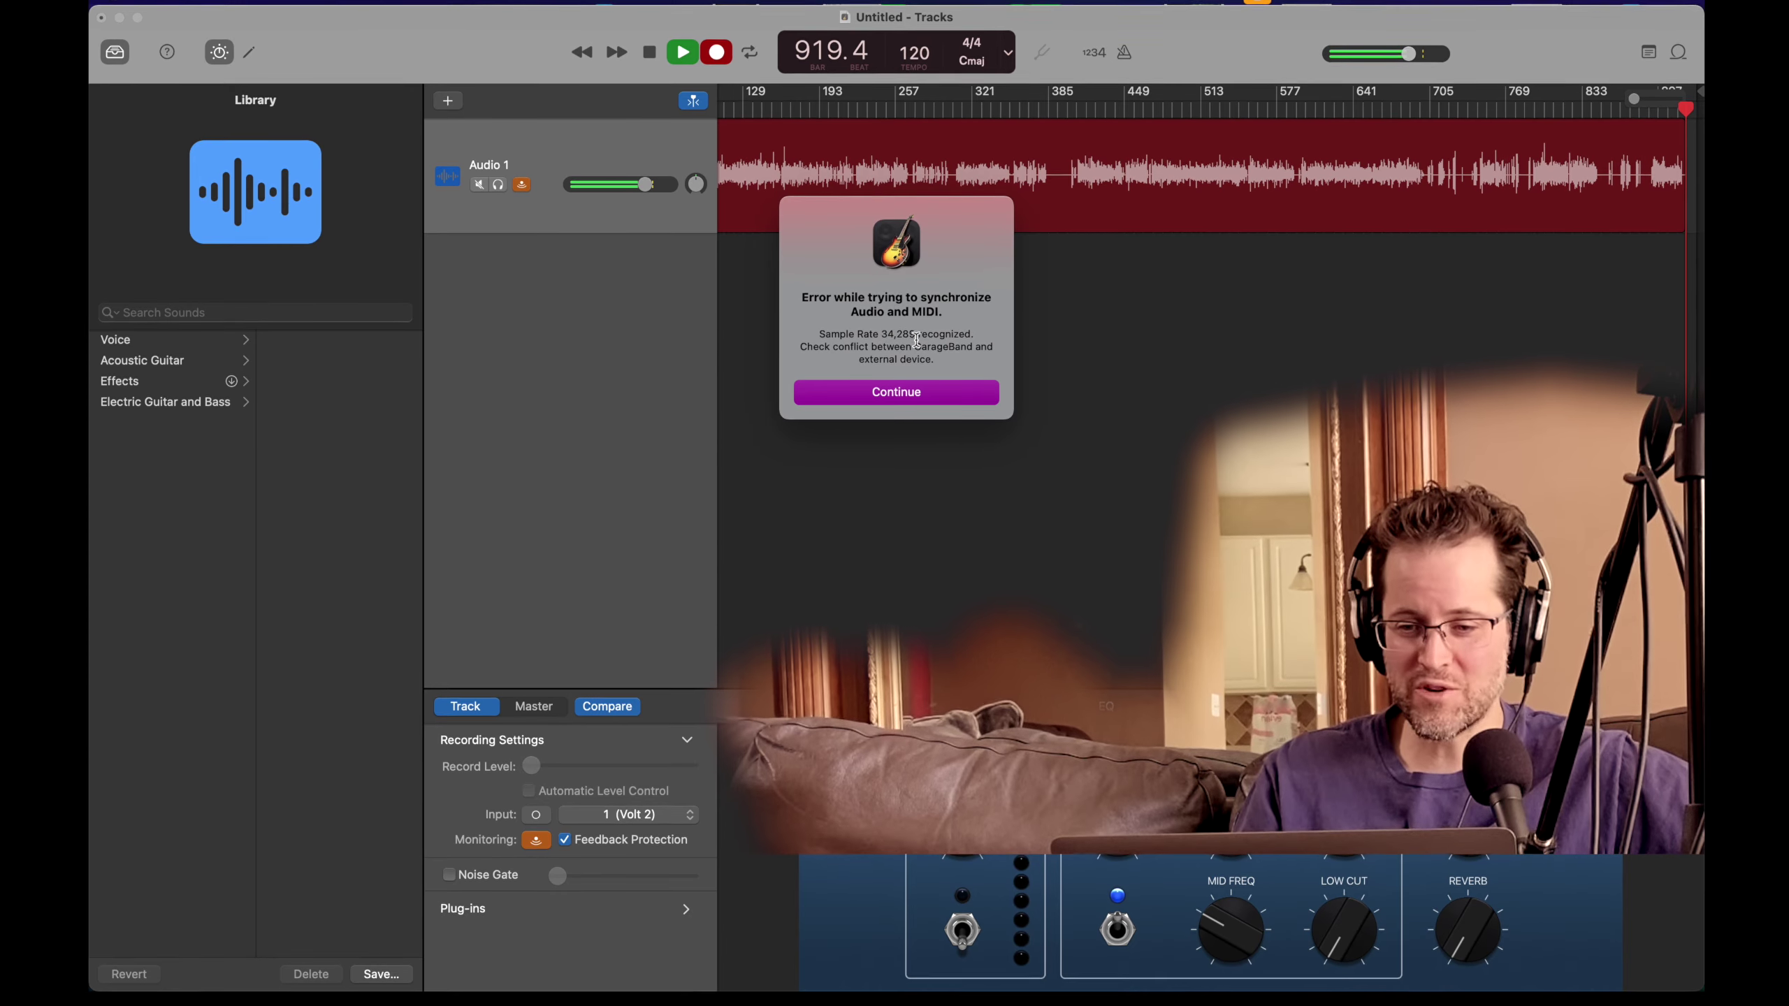
Step: Dismiss the sync error, then zoom the timeline in and out while the Audio 1 take keeps recording
{"action": "left_click", "coordinate": [909, 393]}
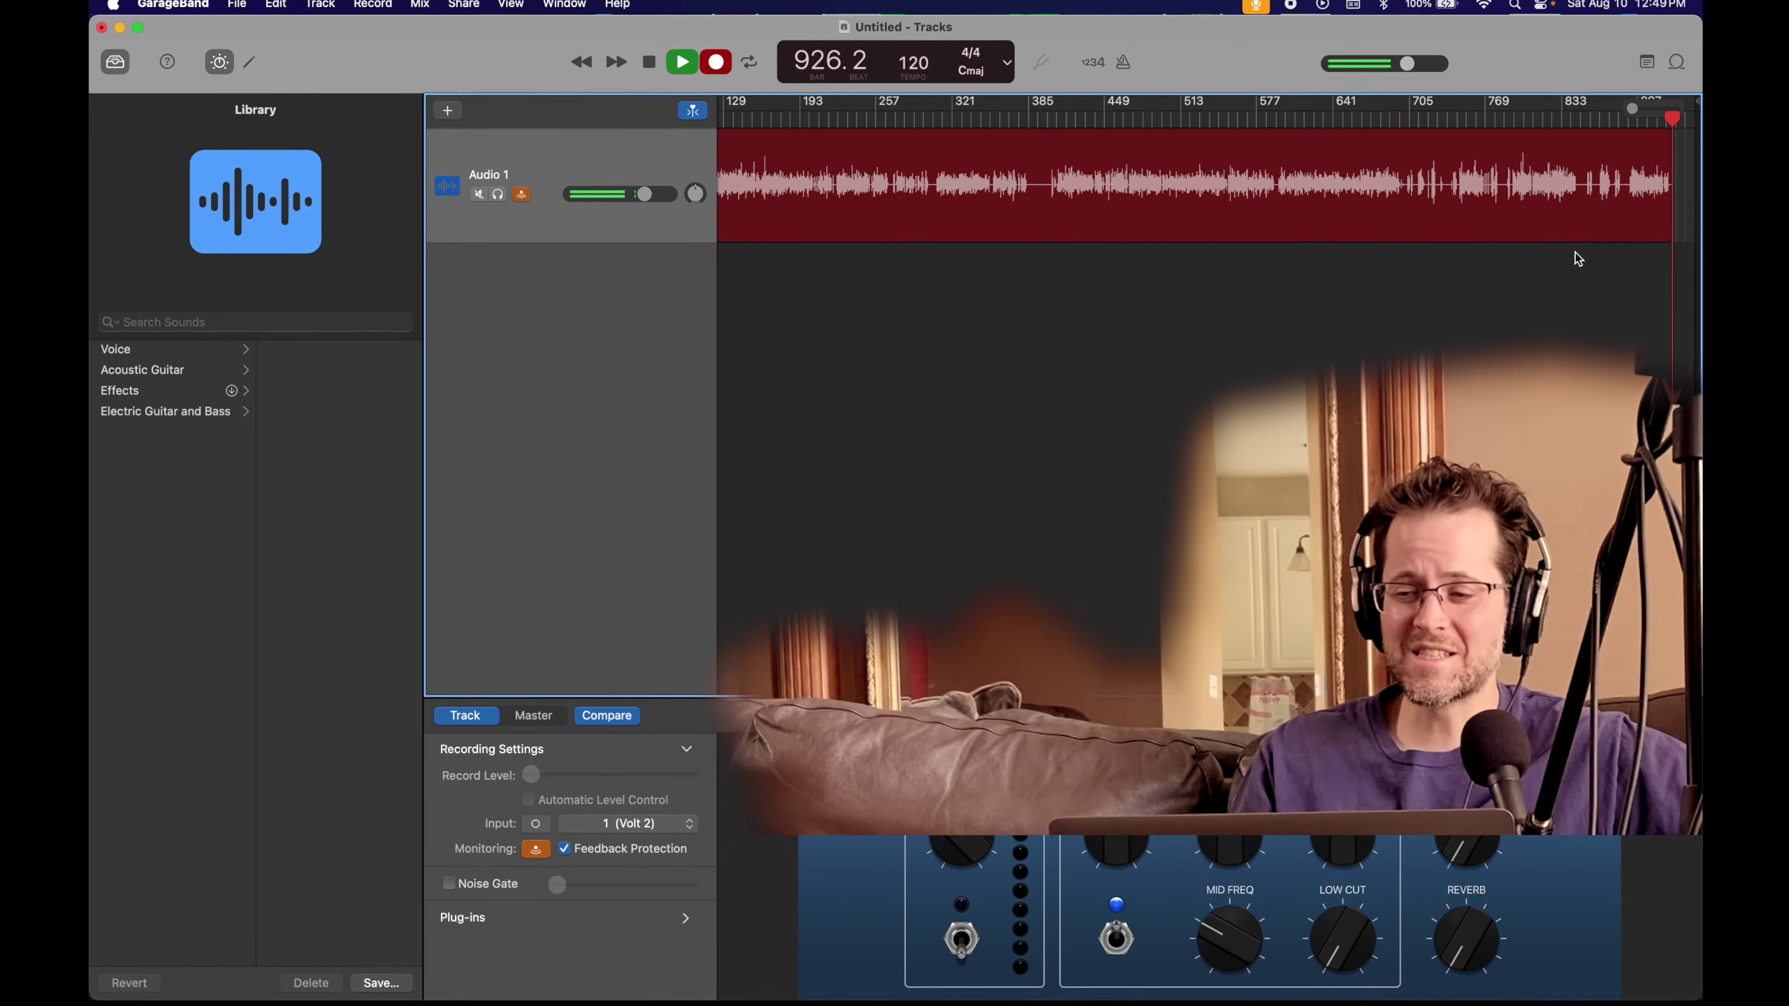
{"action": "key", "text": "super+Right"}
{"action": "key", "text": "super+Right"}
{"action": "key", "text": "super+Right"}
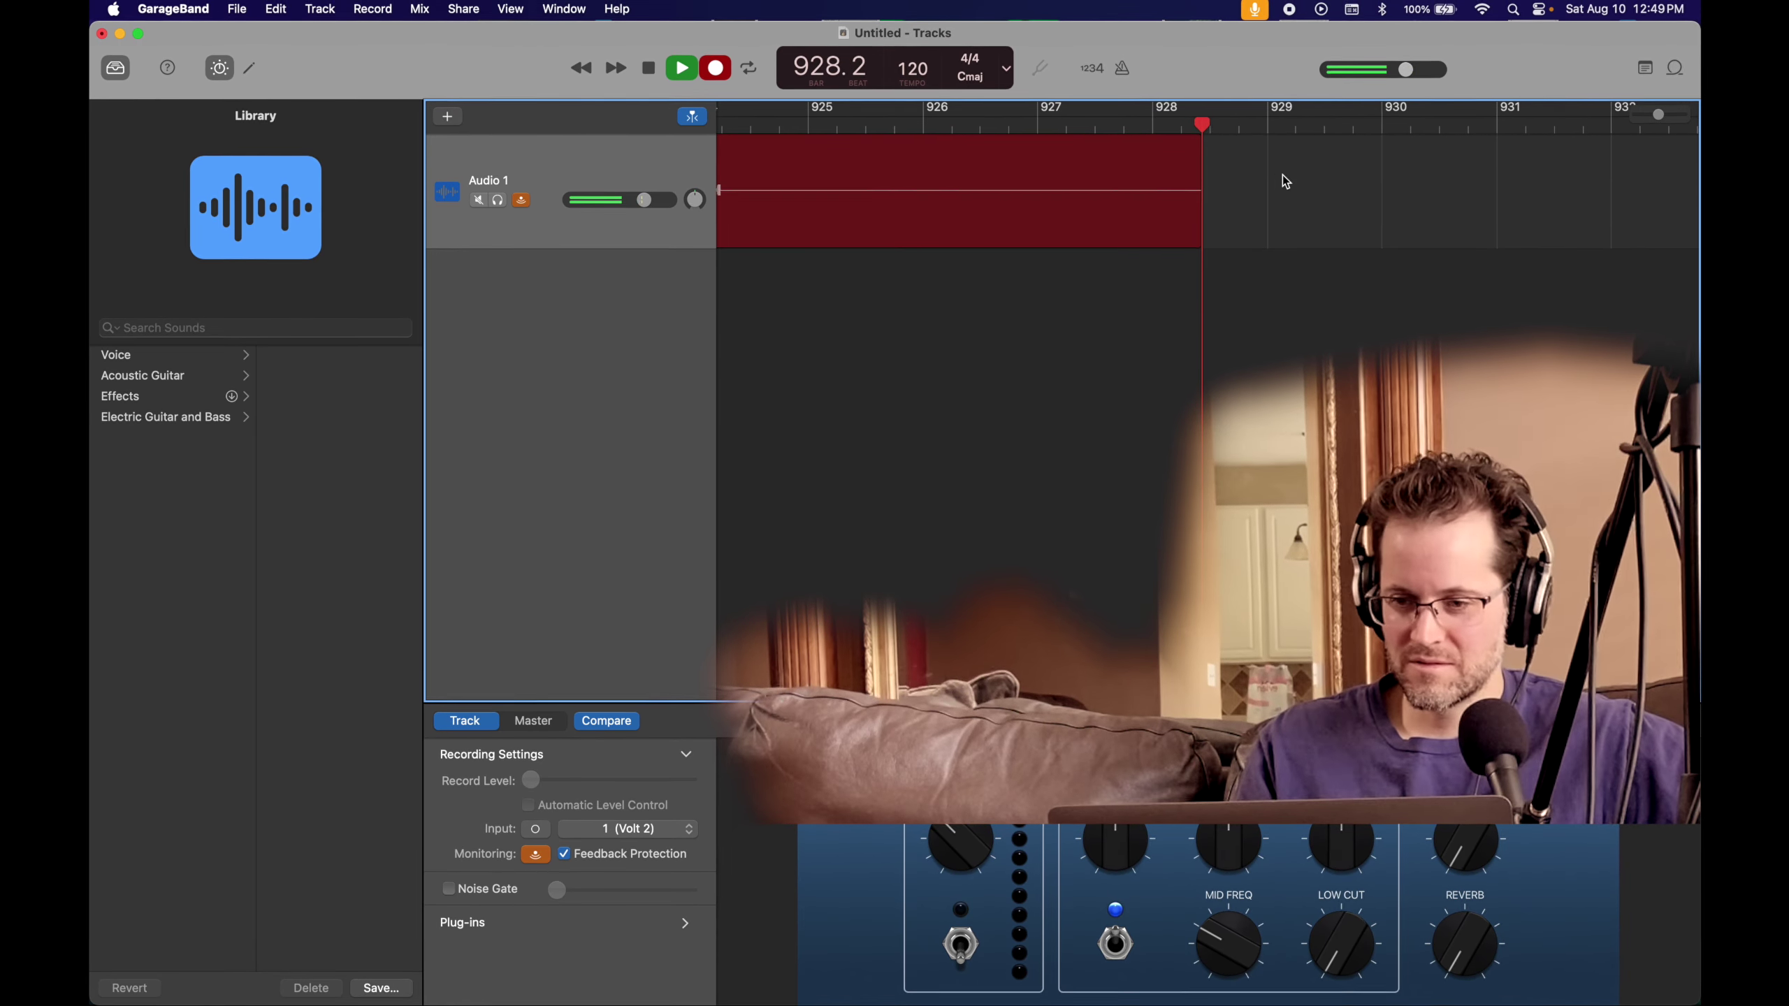
{"action": "key", "text": "super+Left"}
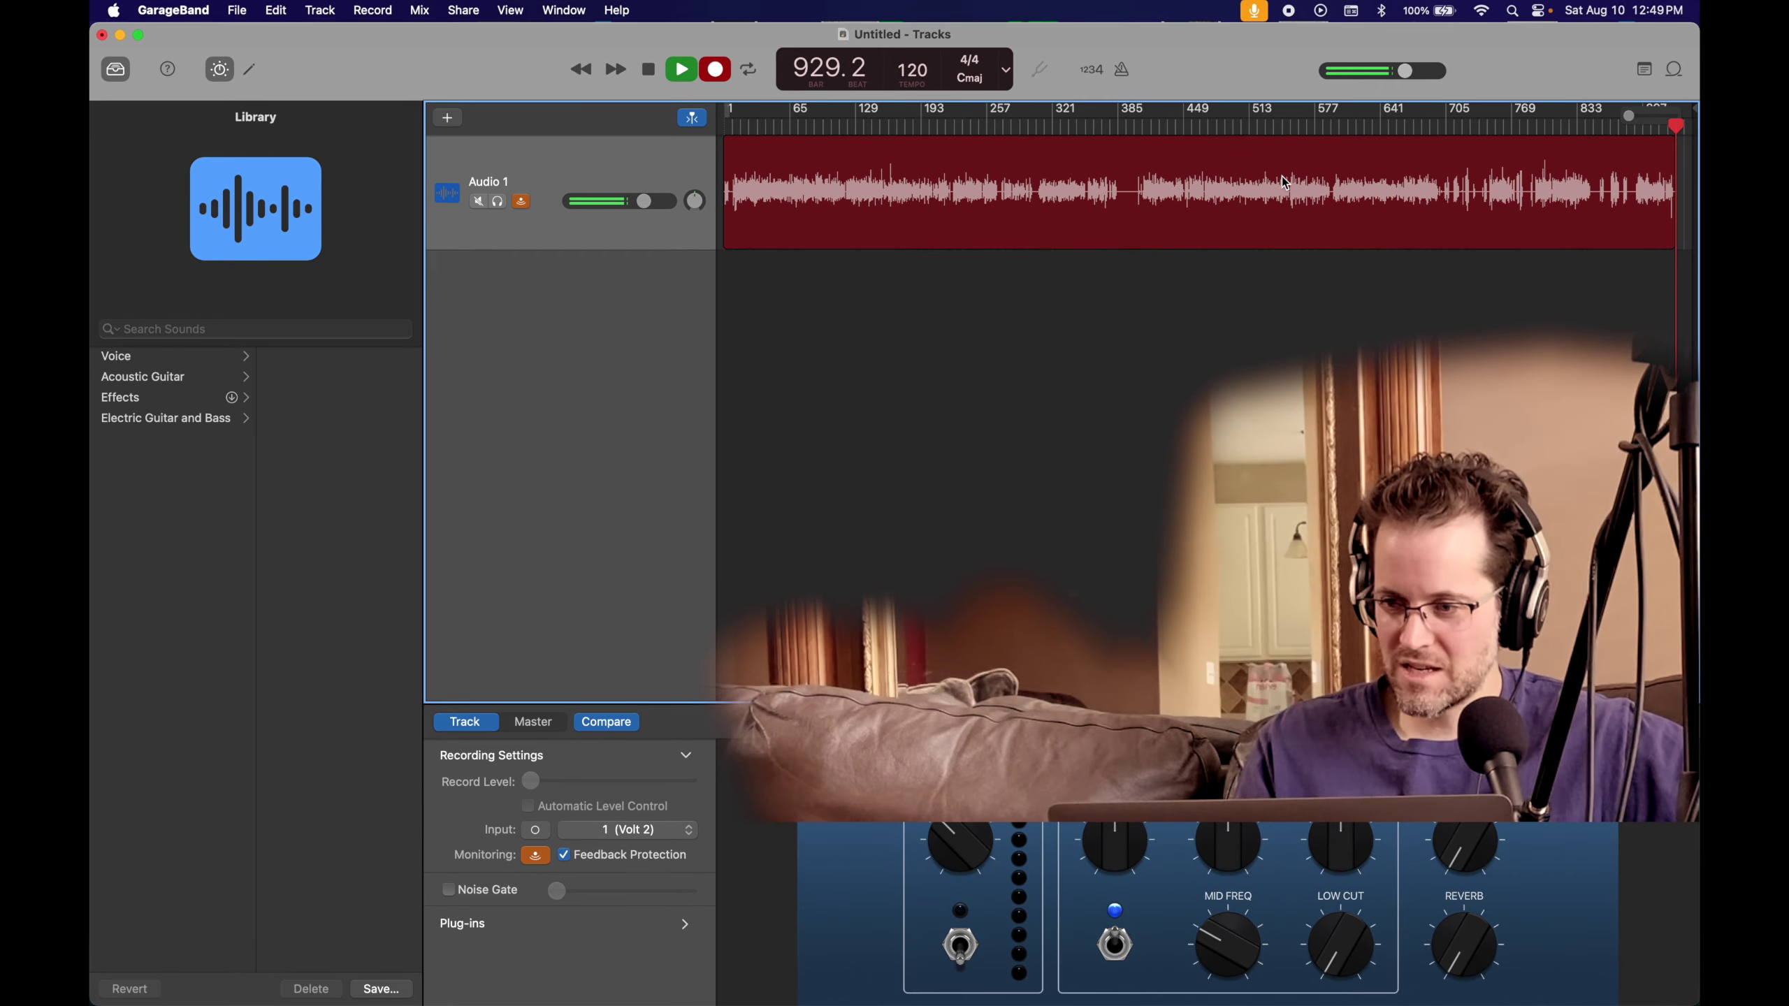
{"action": "key", "text": "super+Right"}
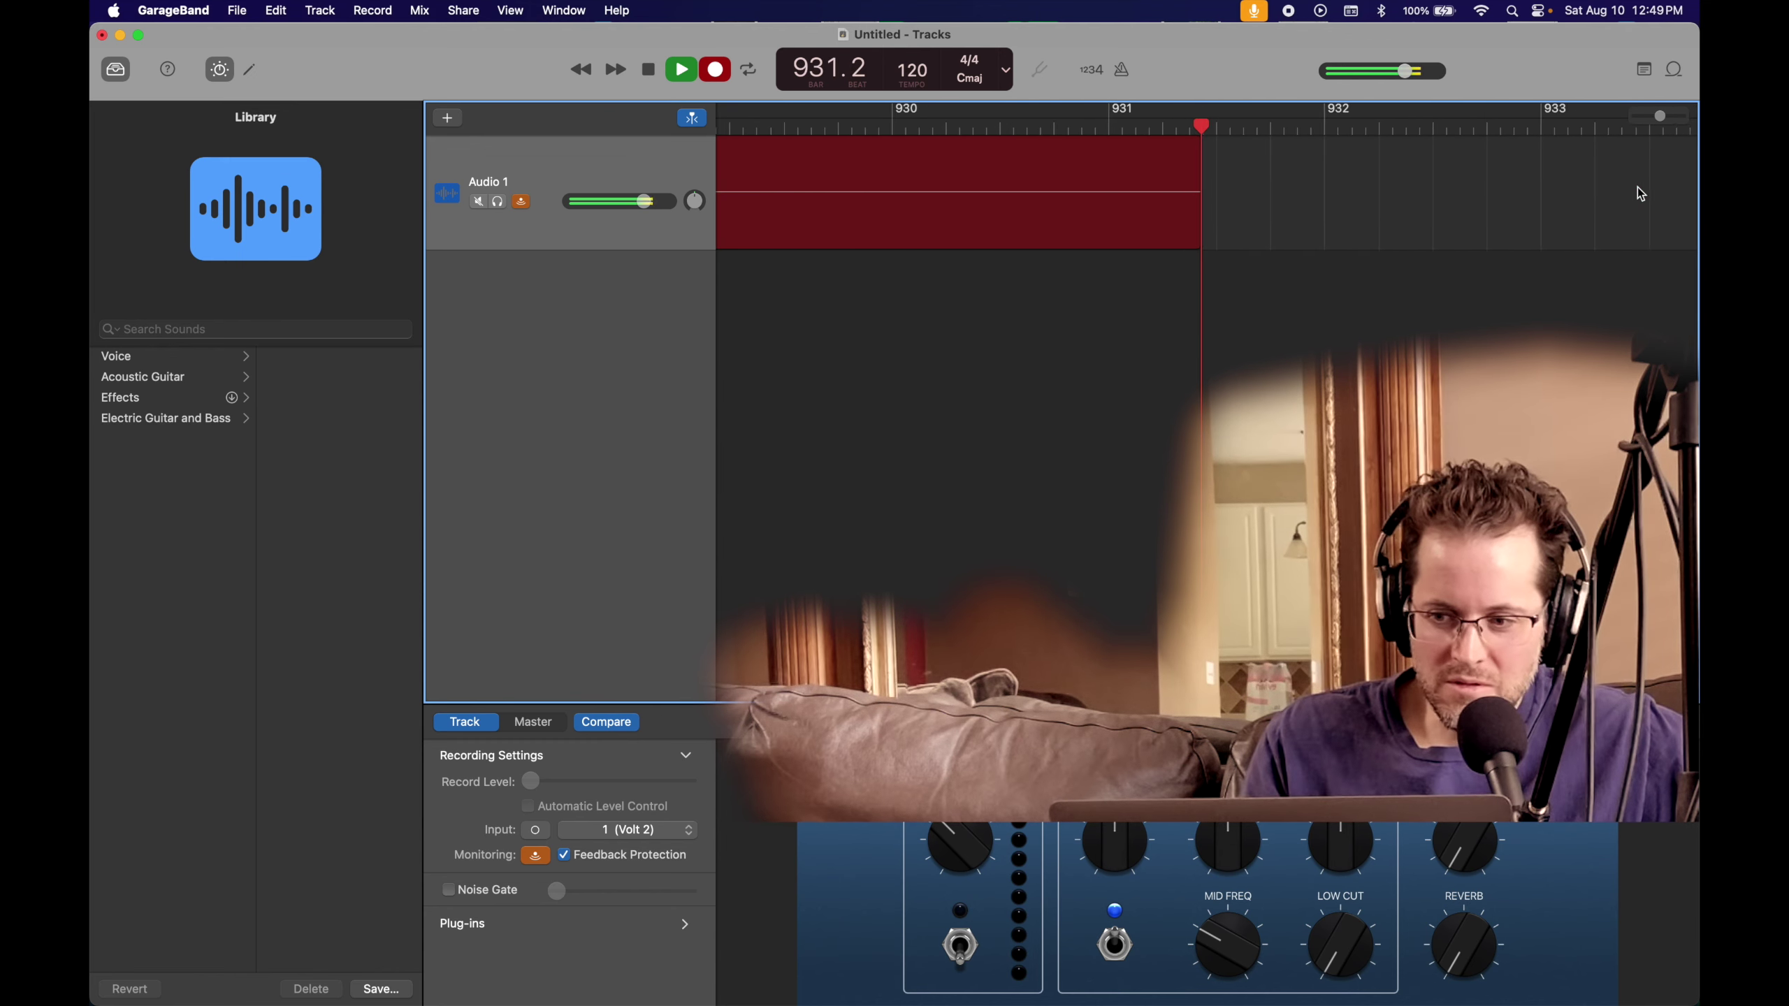
{"action": "key", "text": "super+Left"}
{"action": "key", "text": "super+Left"}
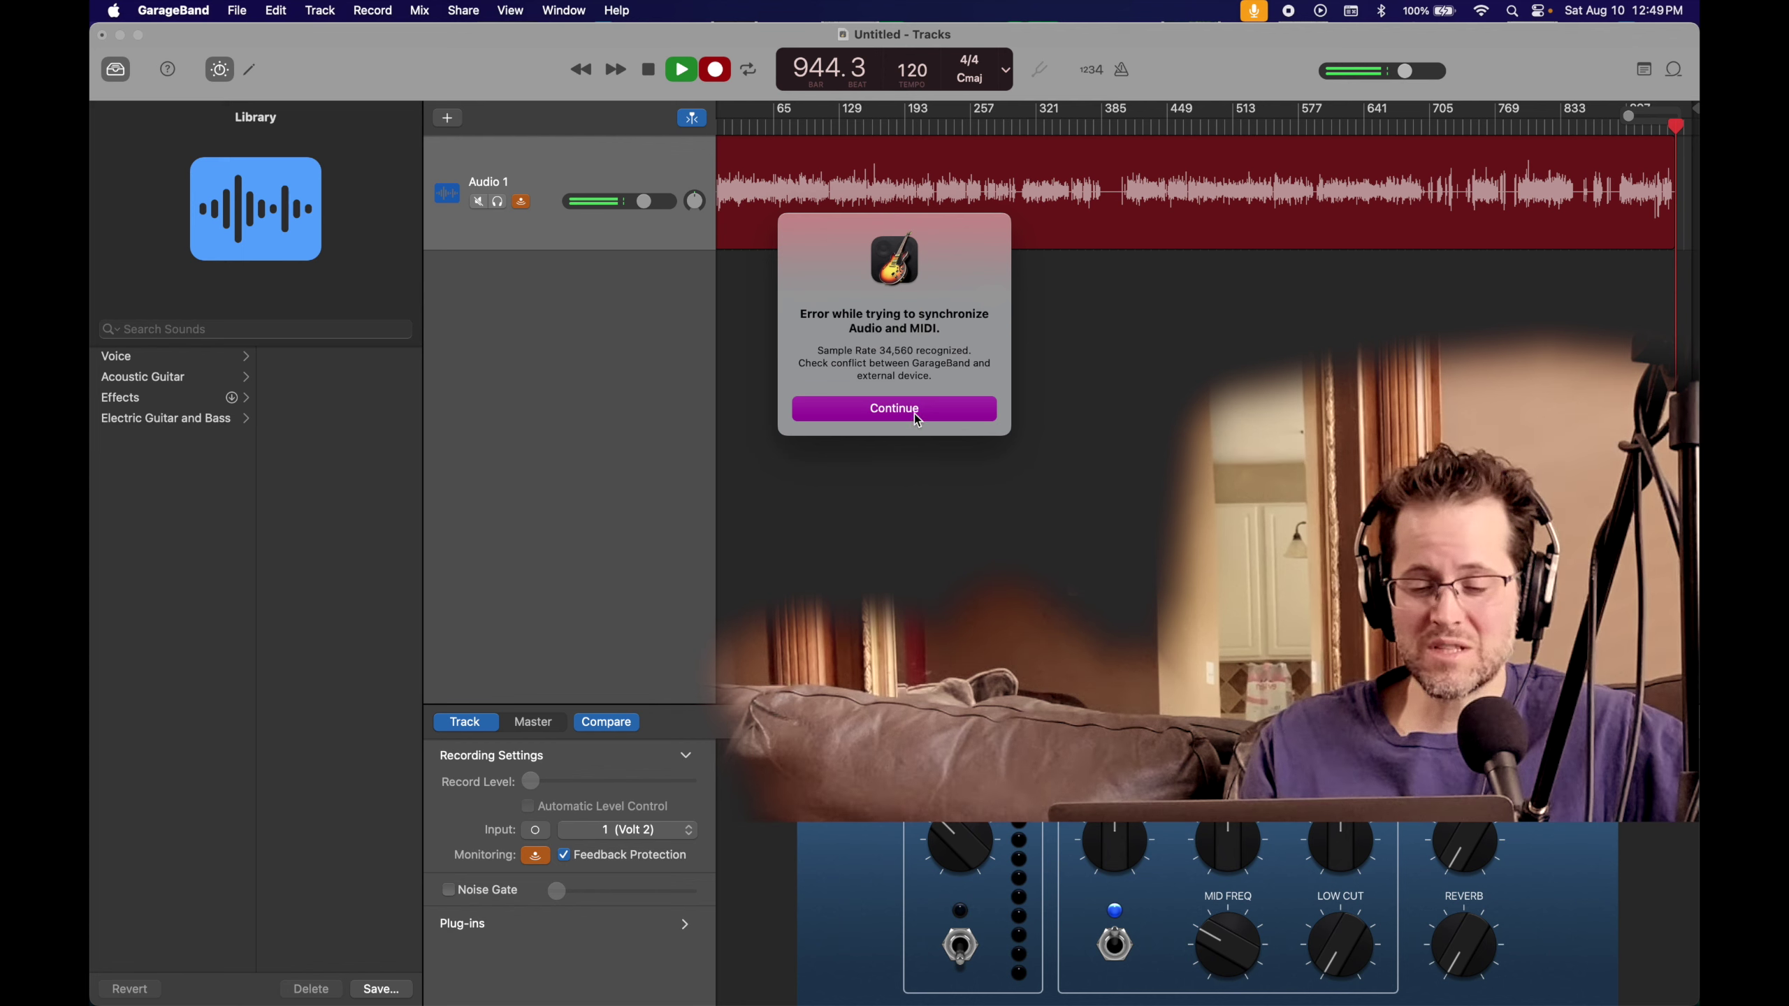
Step: Dismiss the sync error, hide GarageBand, and briefly load Tension onto Live's MIDI track before undoing it
{"action": "left_click", "coordinate": [916, 415]}
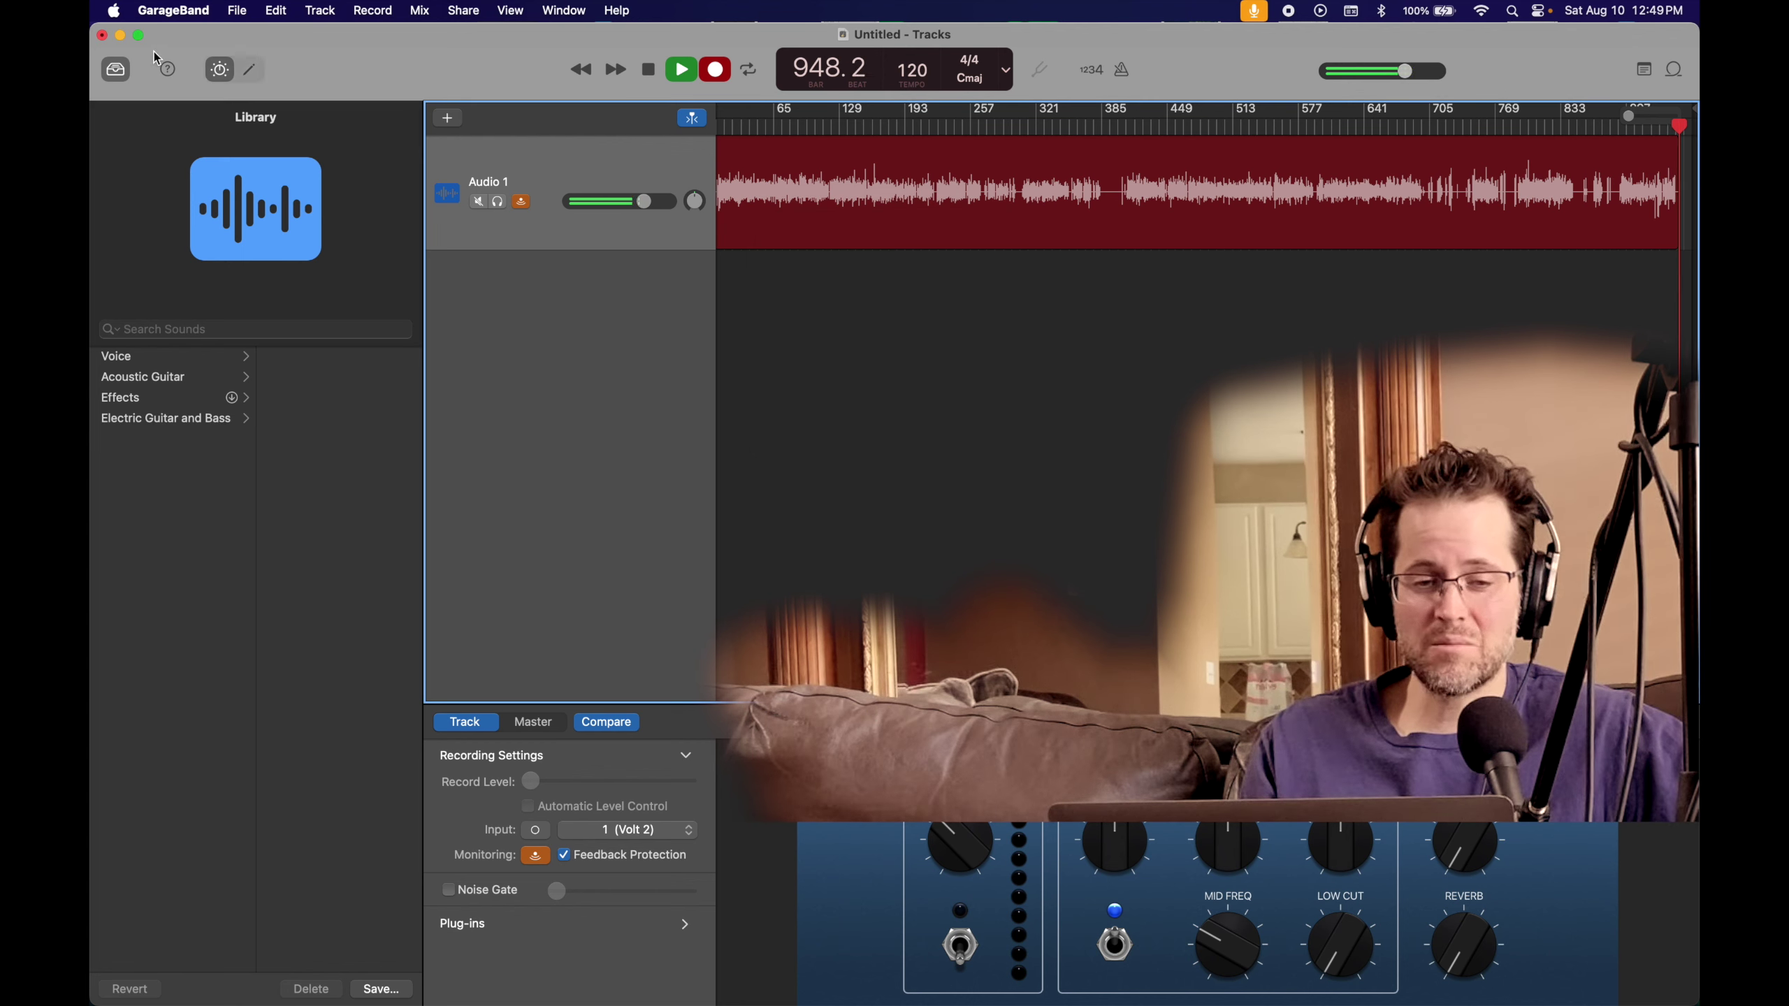
{"action": "left_click", "coordinate": [121, 36]}
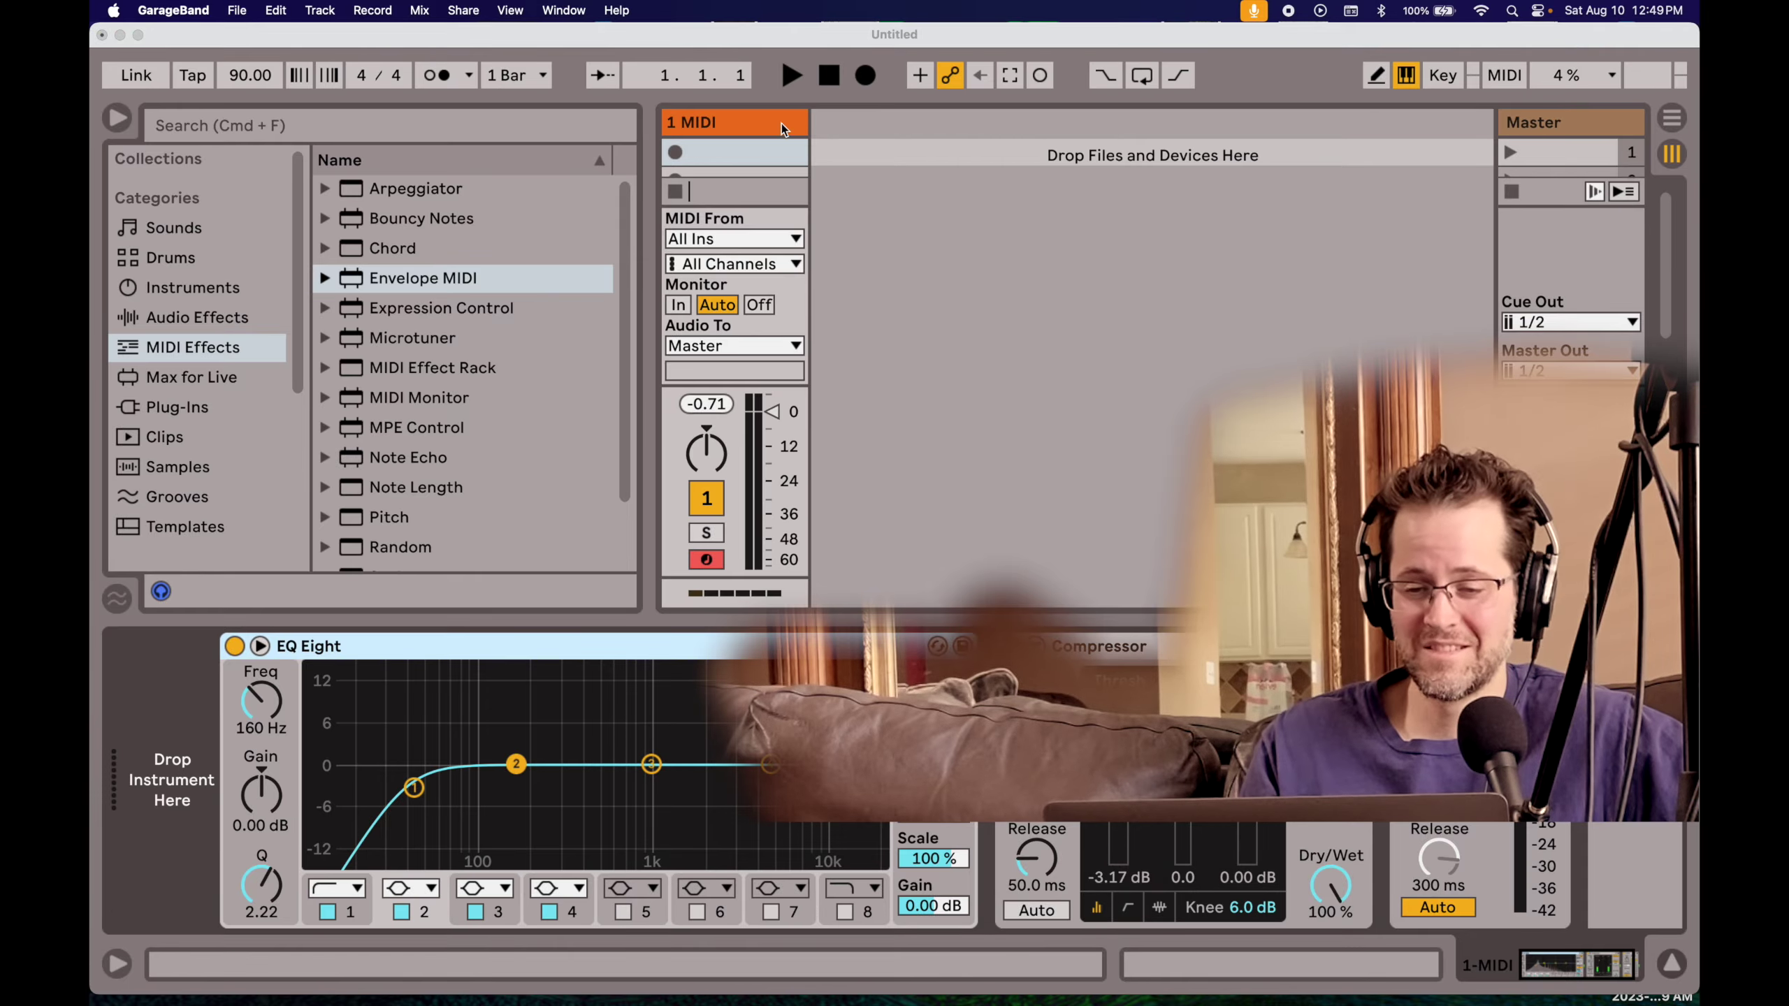
{"action": "left_click", "coordinate": [200, 288]}
{"action": "left_click", "coordinate": [204, 302]}
{"action": "scroll", "coordinate": [409, 348], "scroll_direction": "down", "scroll_amount": 5}
{"action": "left_click_drag", "start_coordinate": [391, 437], "coordinate": [216, 716]}
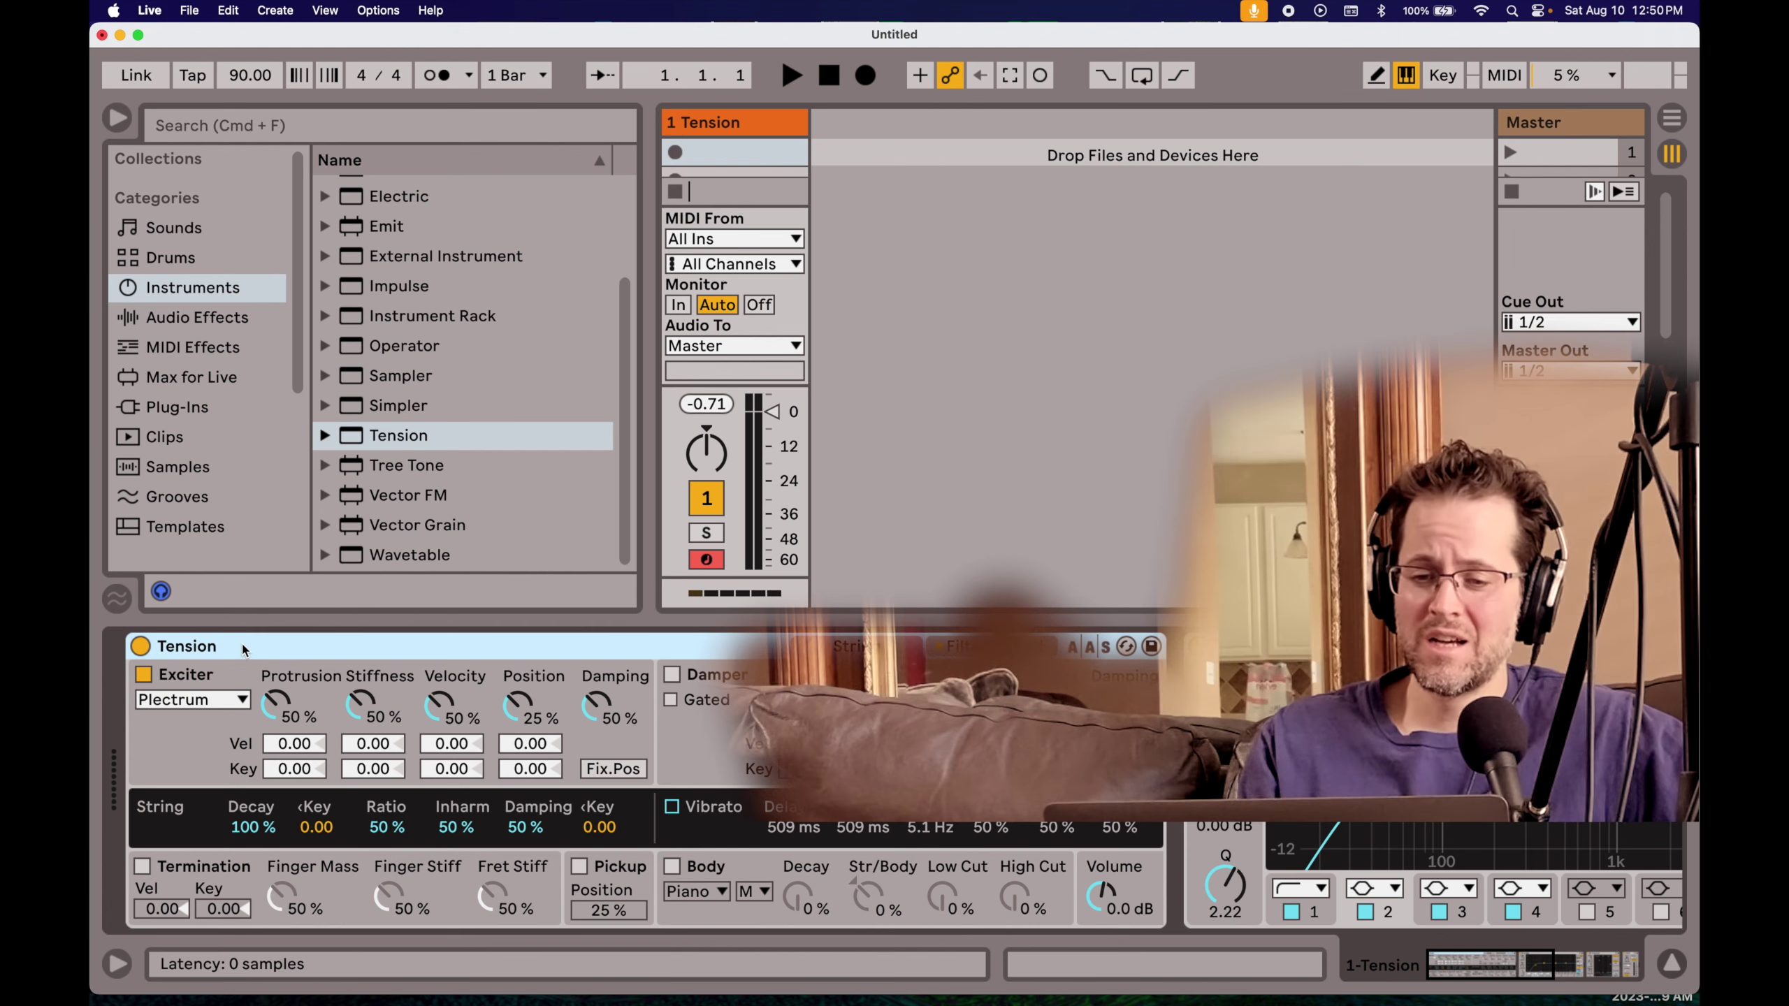
{"action": "key", "text": "Delete"}
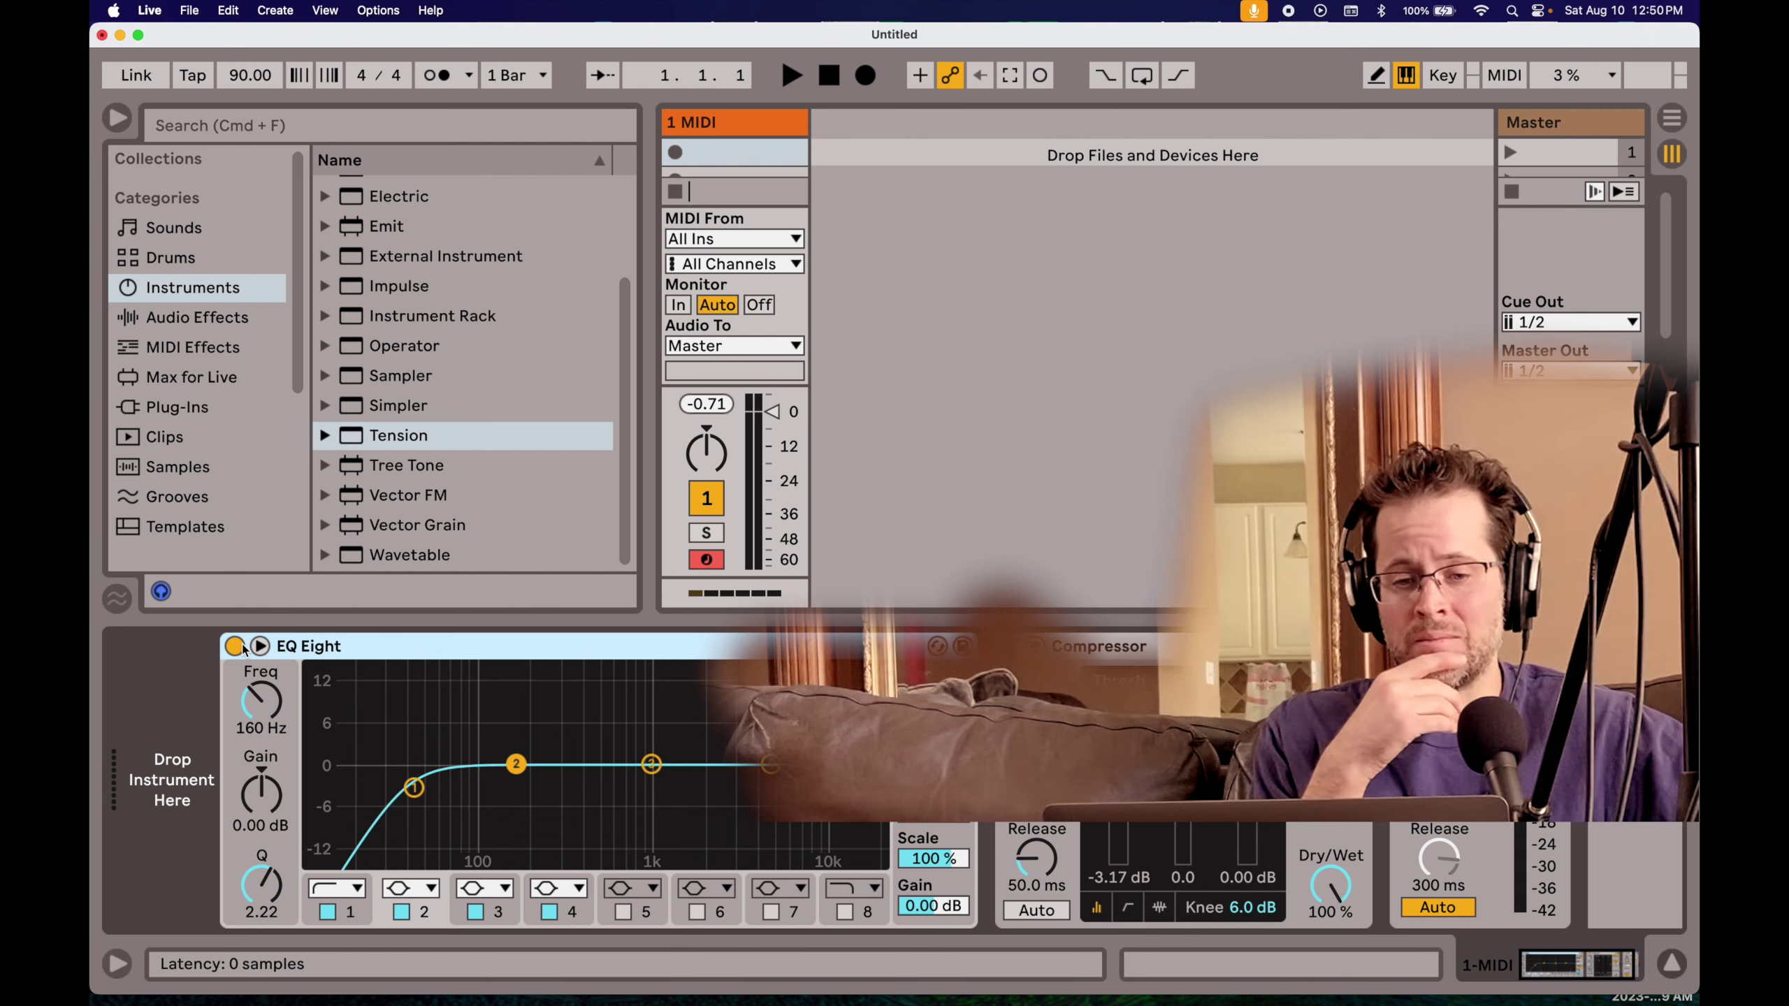
{"action": "mouse_move", "coordinate": [94, 232]}
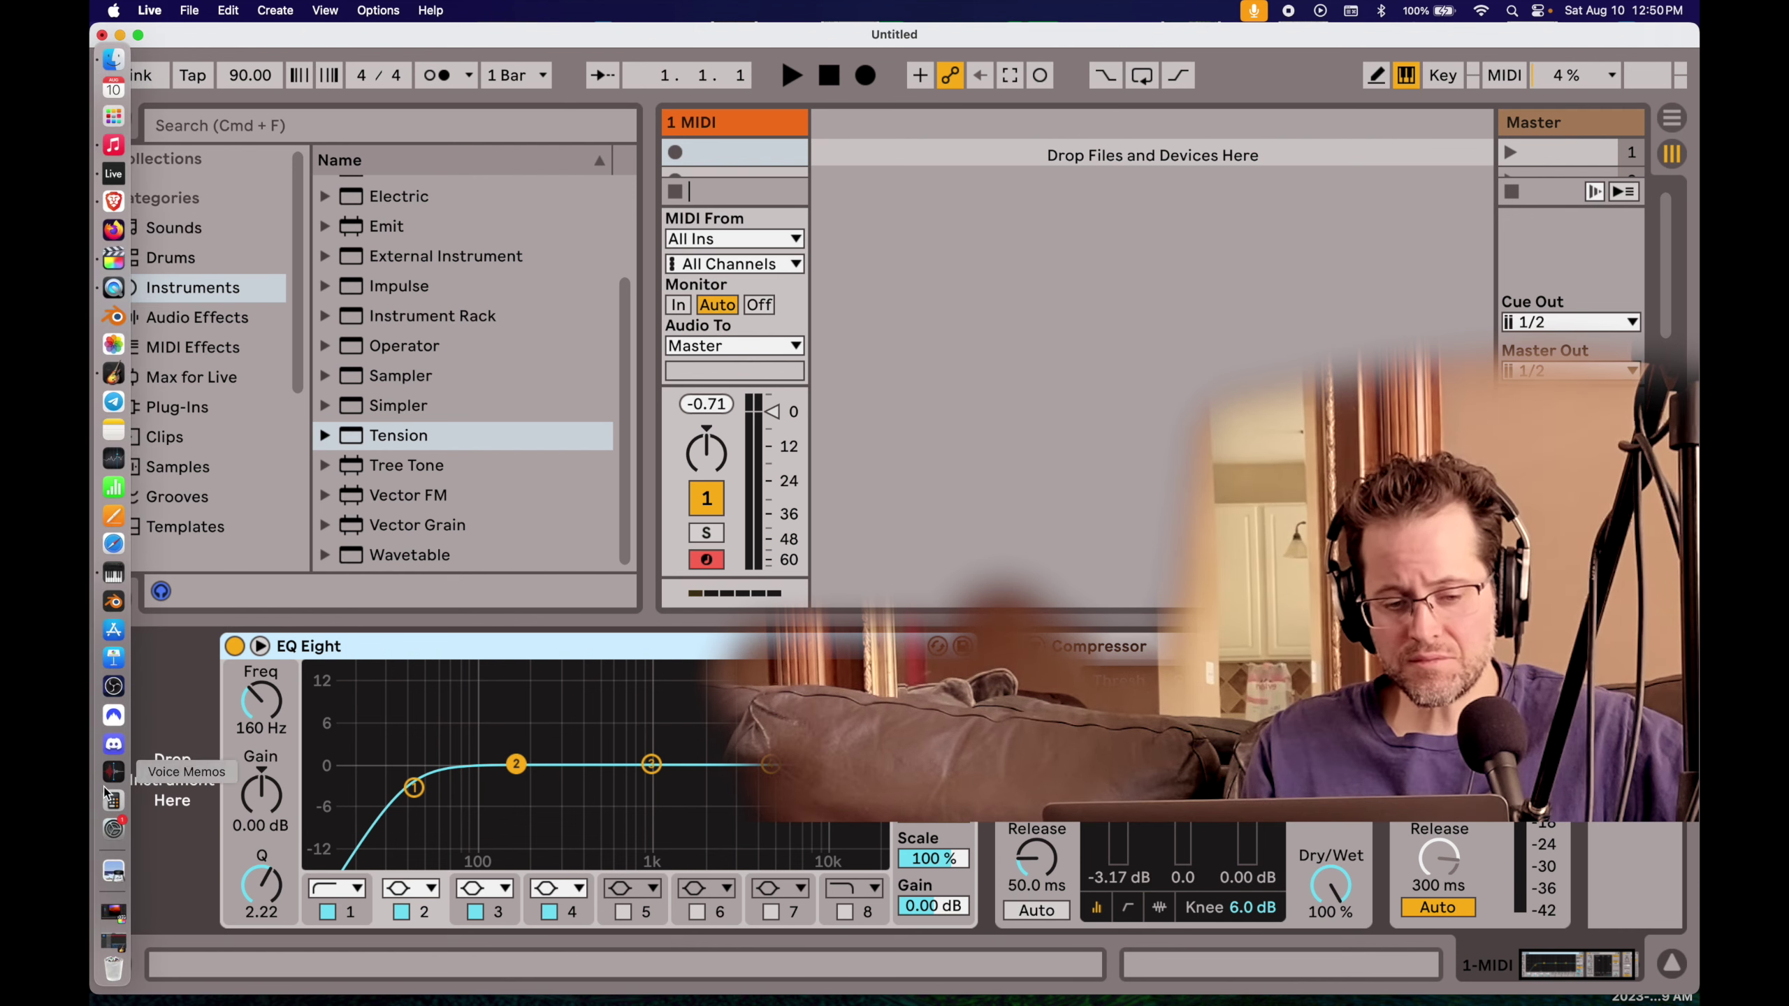
{"action": "left_click", "coordinate": [119, 833]}
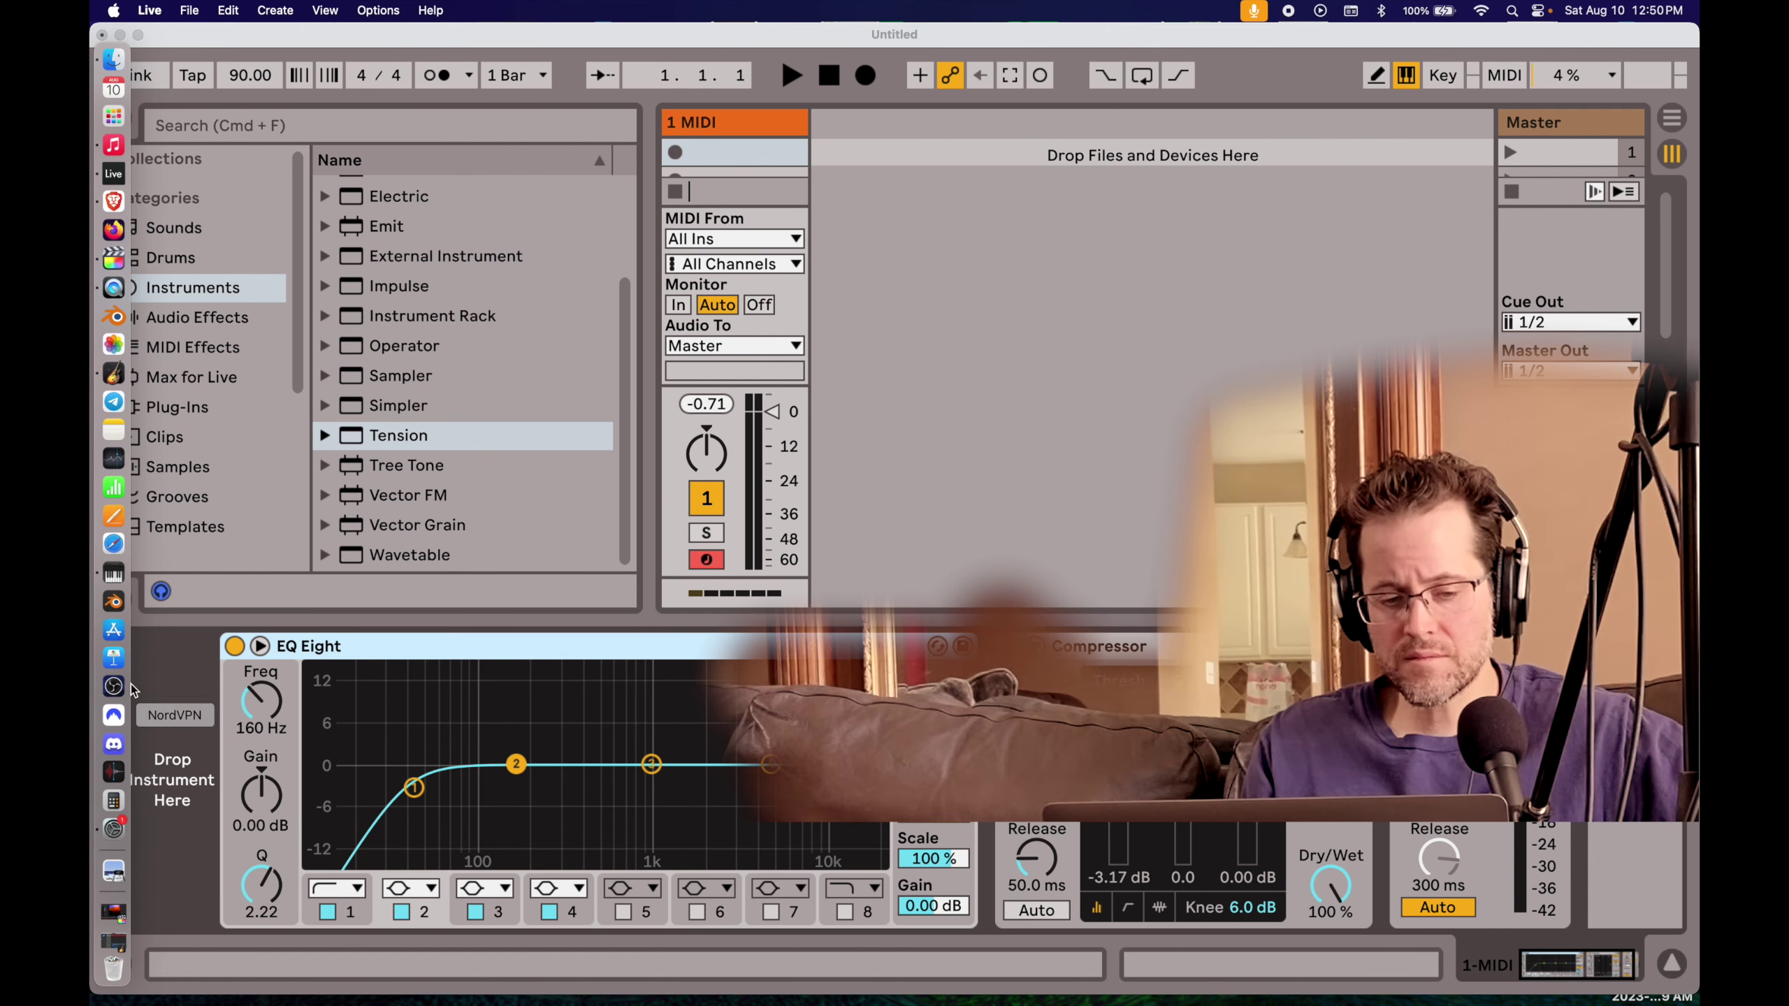
{"action": "left_click", "coordinate": [107, 574]}
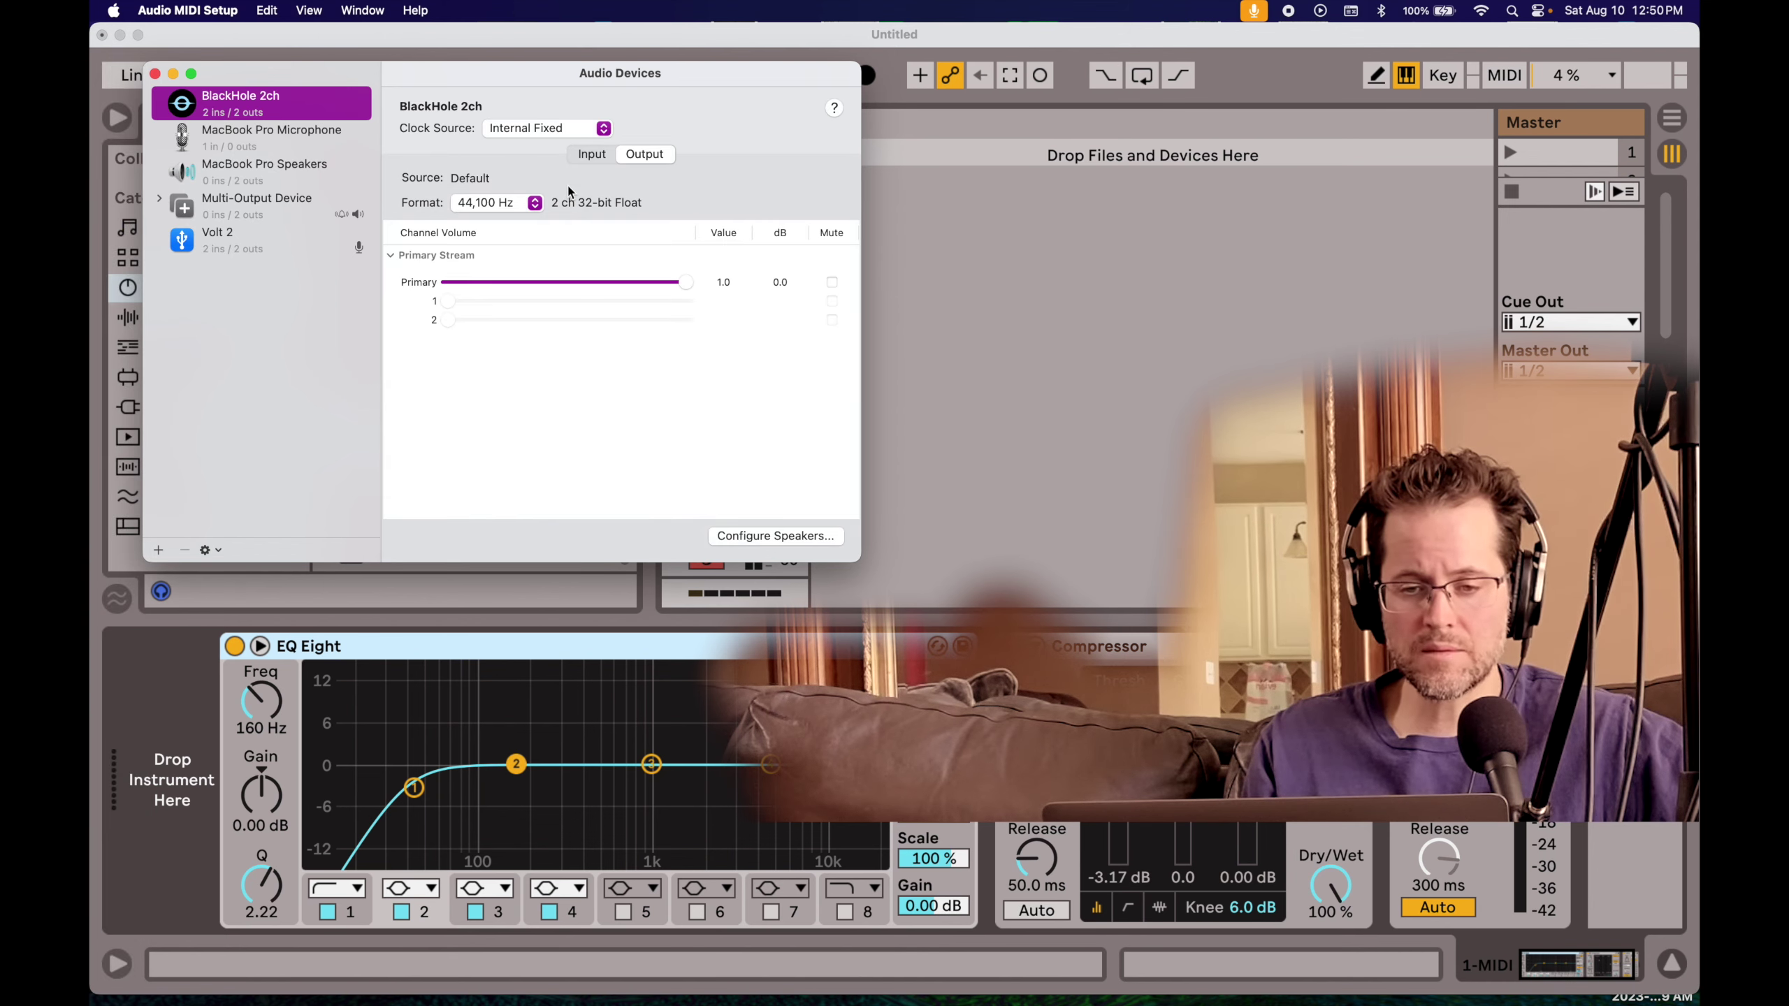
{"action": "left_click", "coordinate": [1021, 130]}
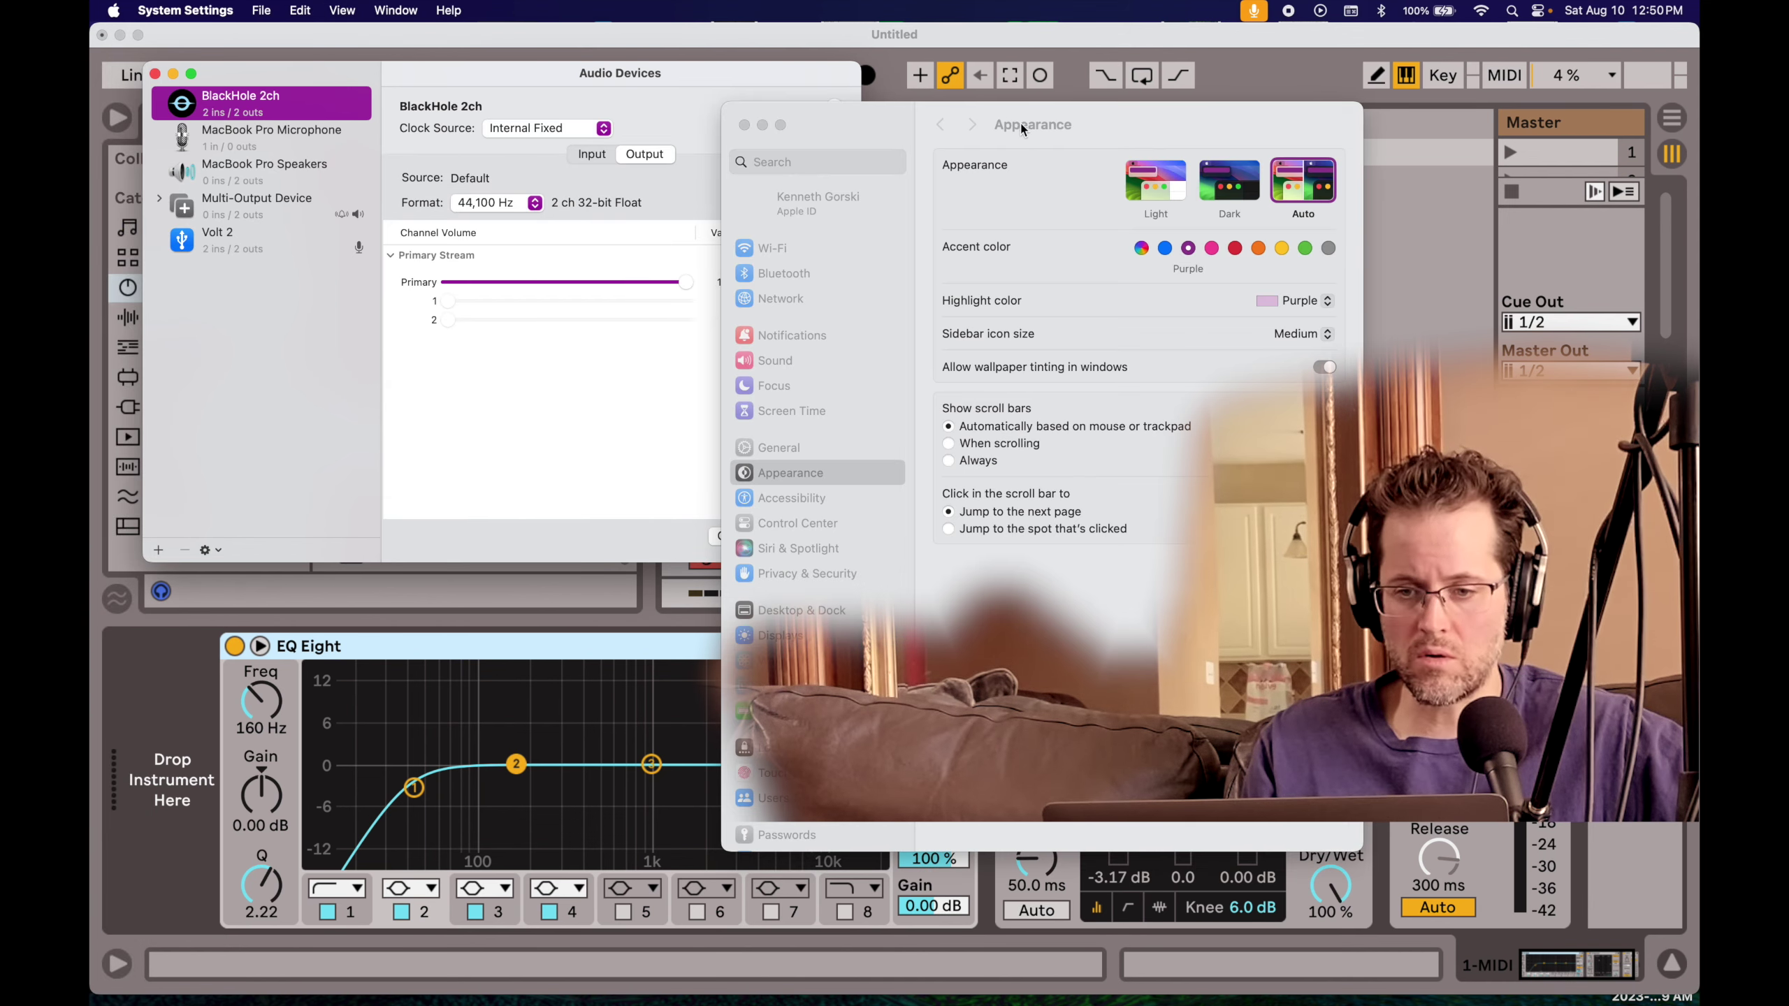
{"action": "left_click", "coordinate": [744, 125]}
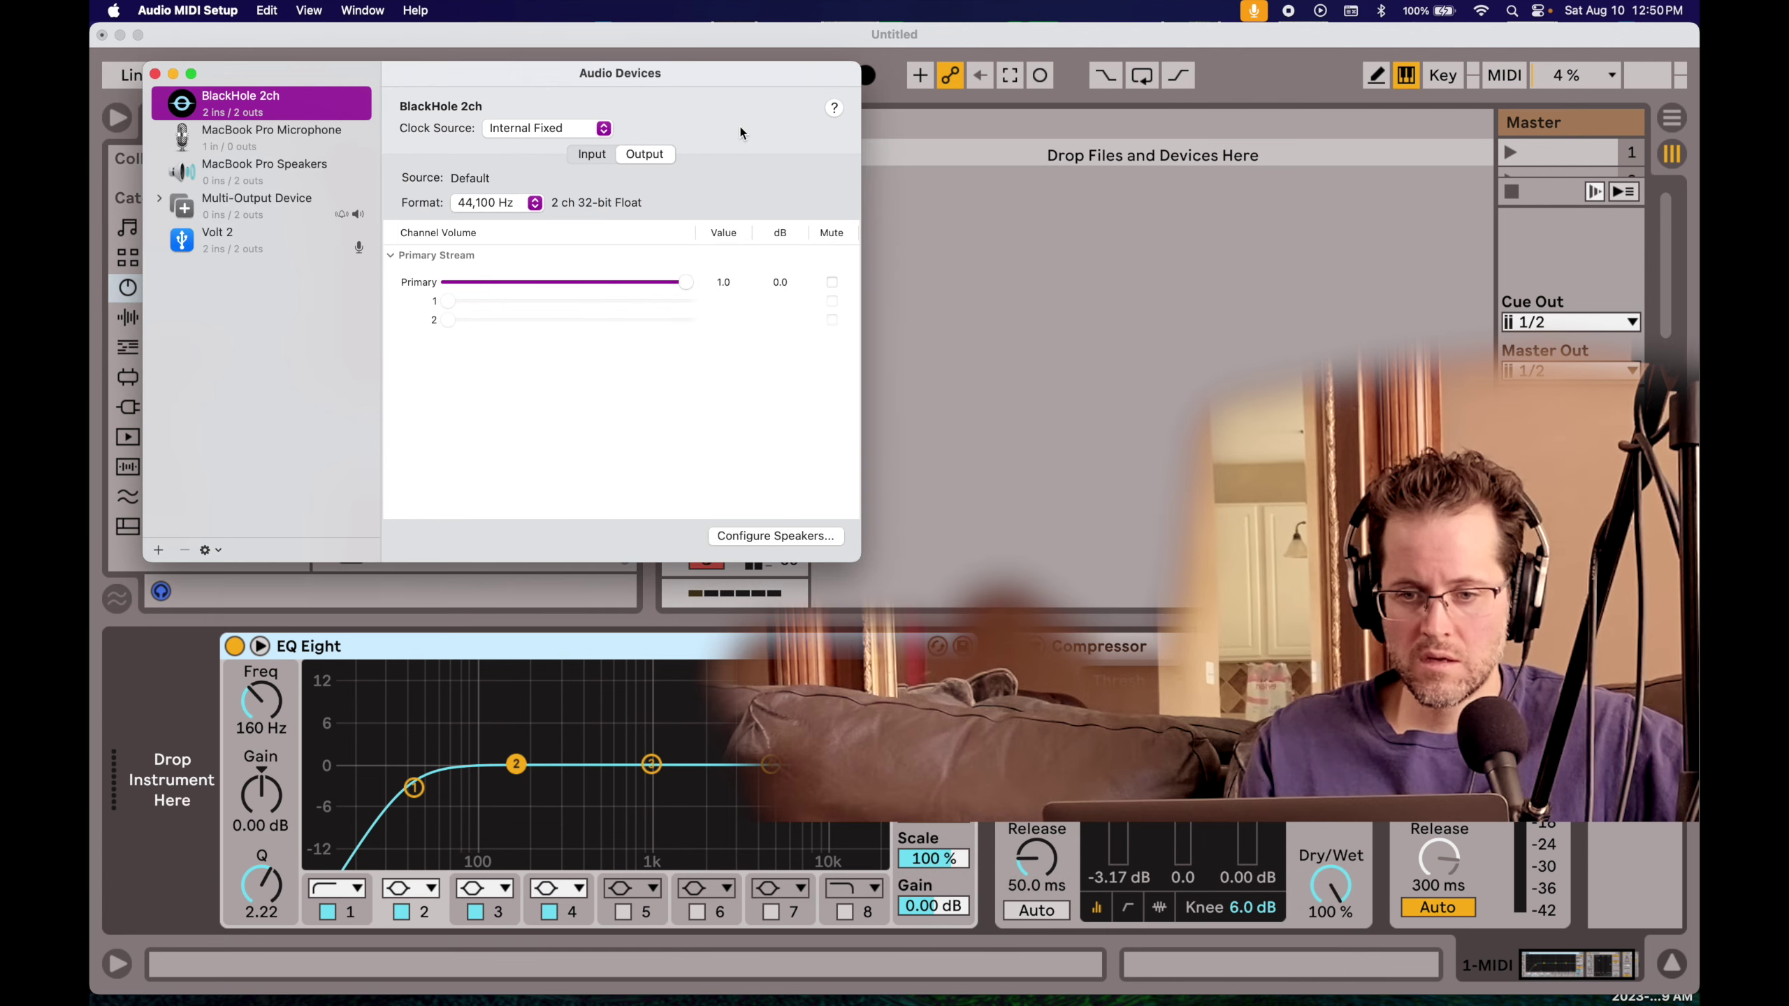
Step: Set BlackHole 2ch's clock source to Internal Adjustable, then view the Multi-Output Device
{"action": "left_click", "coordinate": [605, 129]}
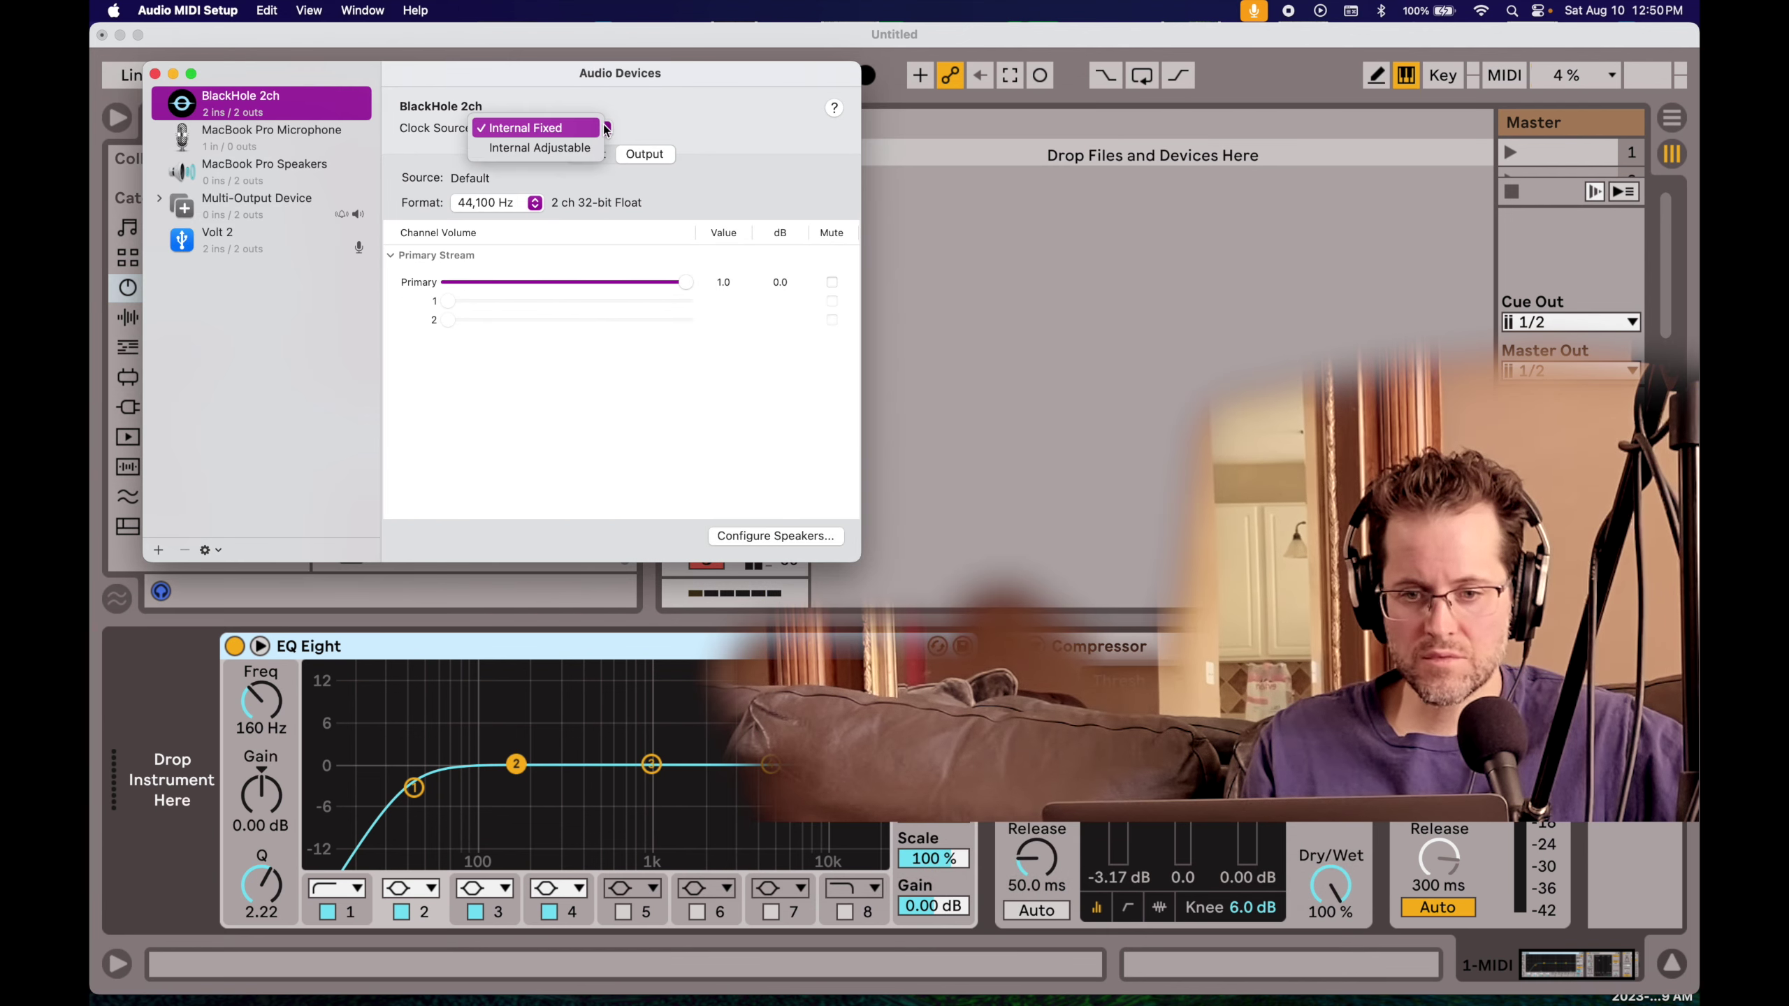
{"action": "left_click", "coordinate": [576, 148]}
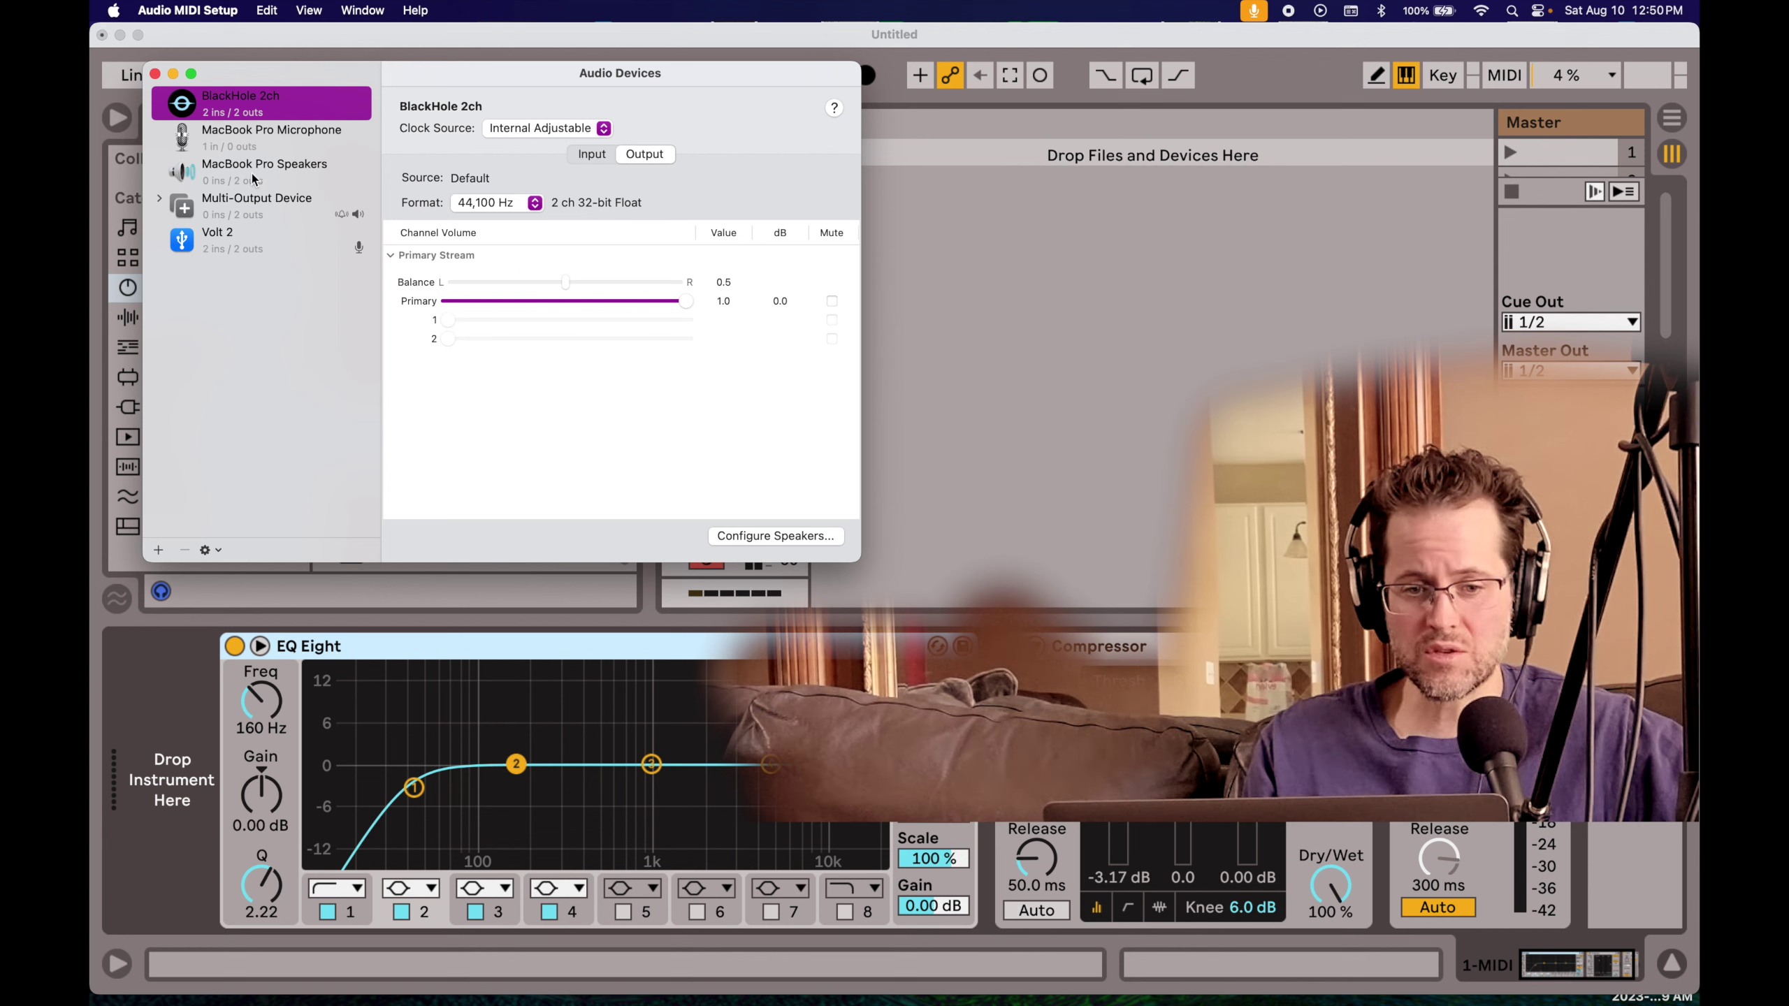
{"action": "left_click", "coordinate": [252, 200]}
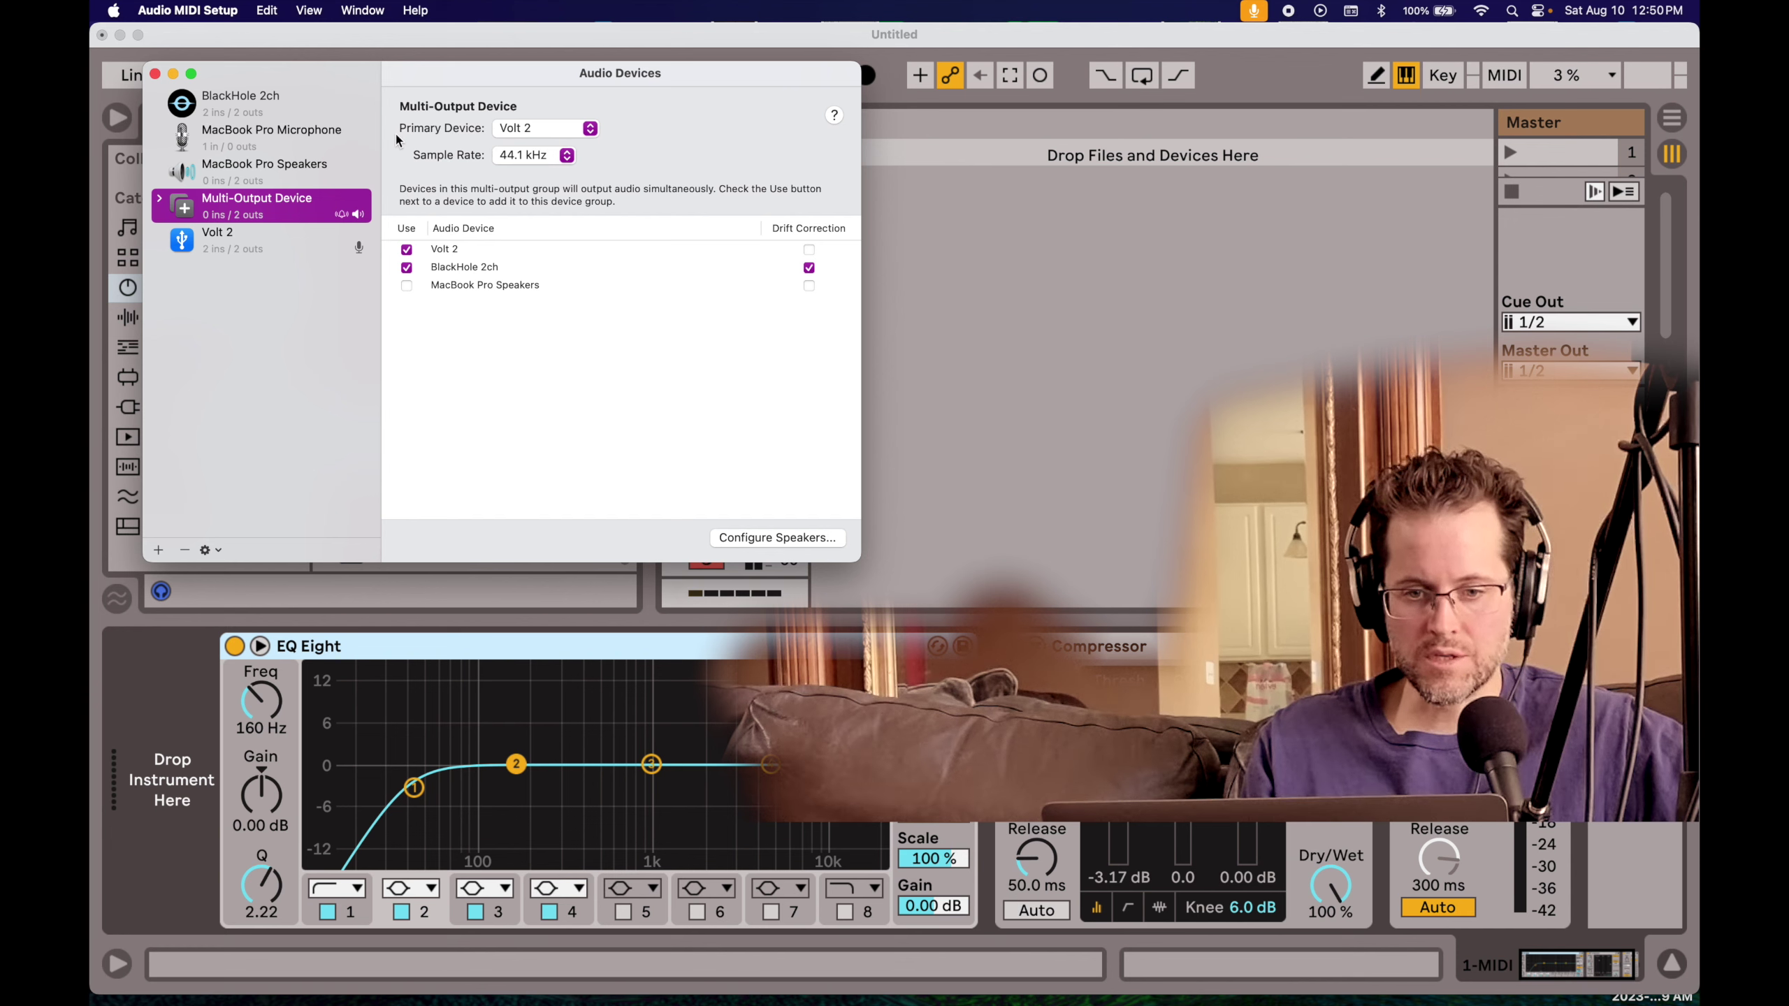
Step: Inspect Volt 2's Format choices and leave it at 2 ch 24-bit Integer 44.1 kHz
{"action": "left_click", "coordinate": [264, 239]}
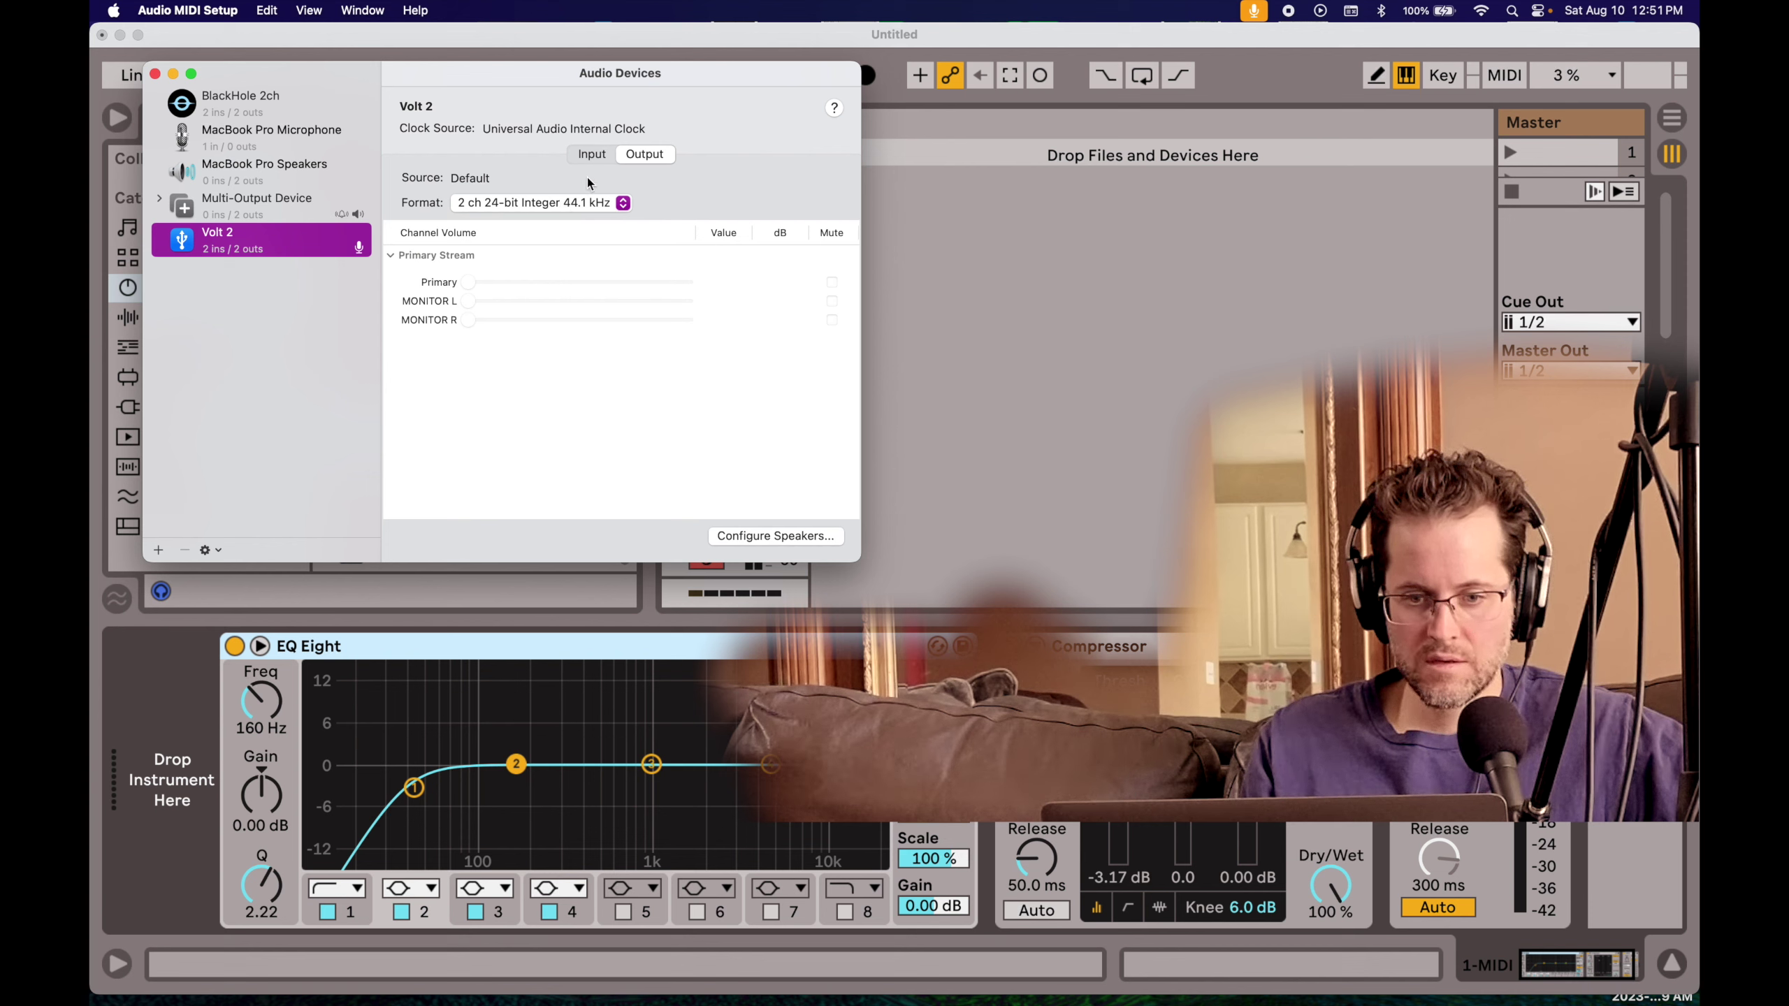
{"action": "left_click", "coordinate": [620, 203]}
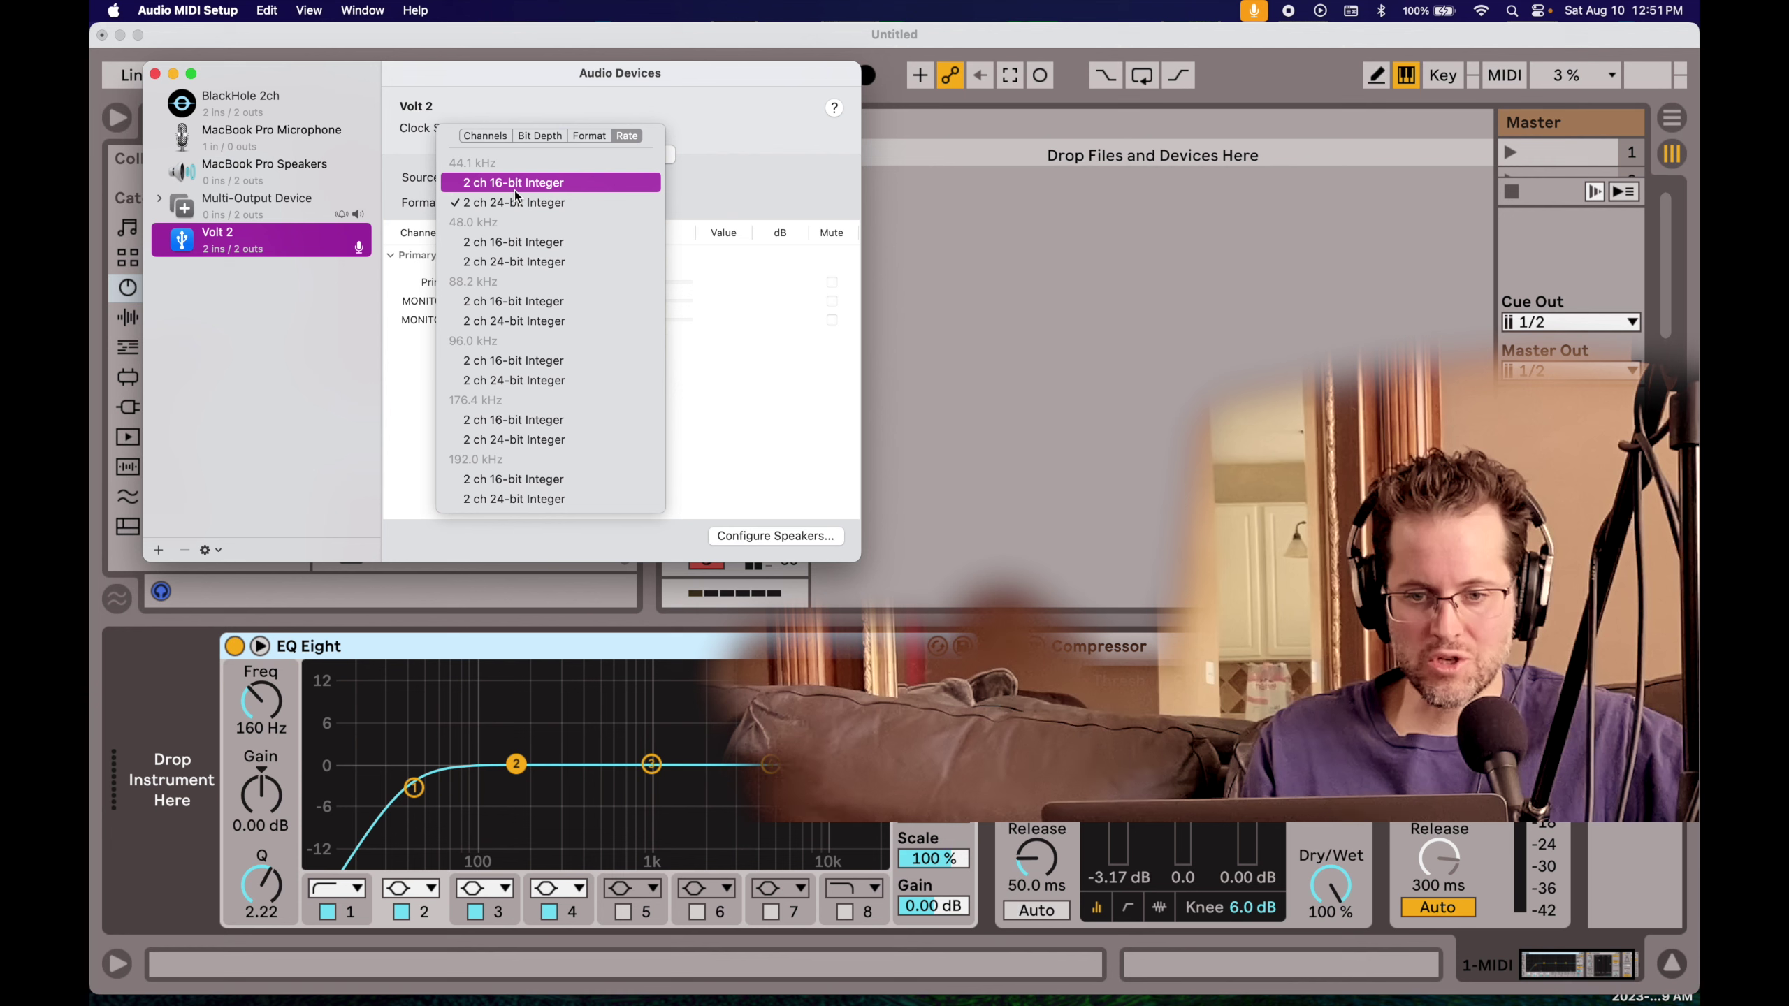
{"action": "left_click", "coordinate": [747, 179]}
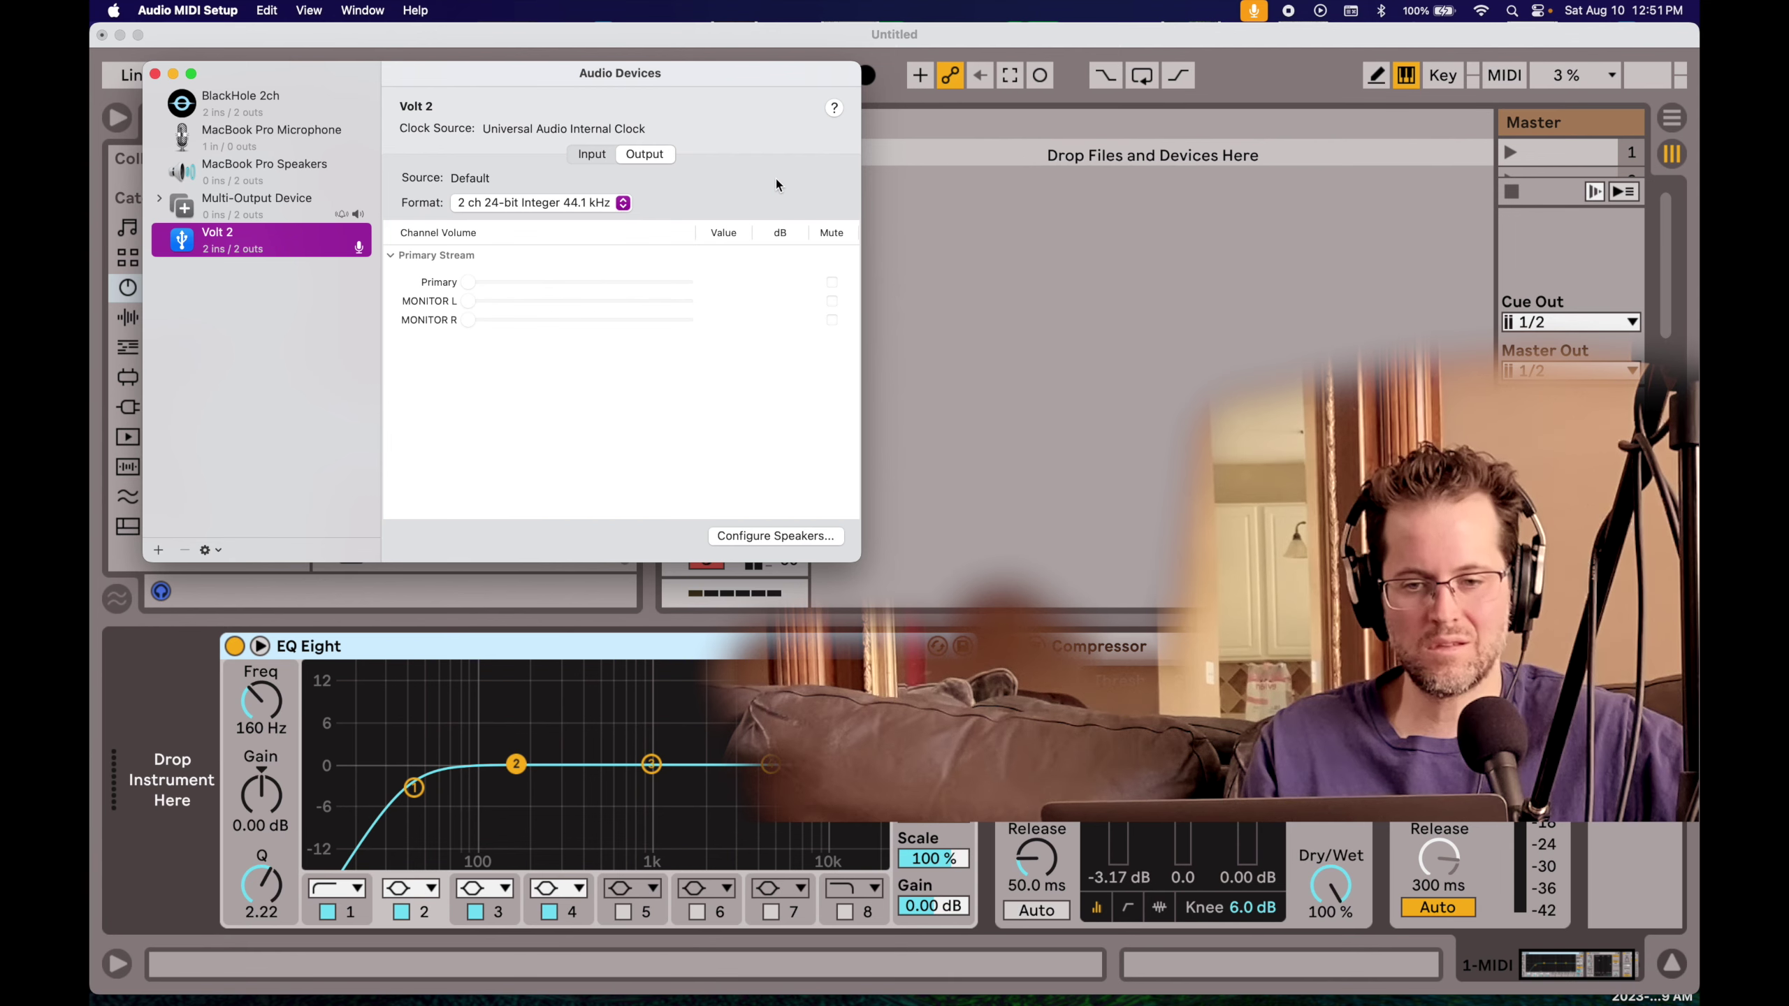
Step: Close the Audio Devices window to return to Ableton Live
{"action": "left_click", "coordinate": [156, 74]}
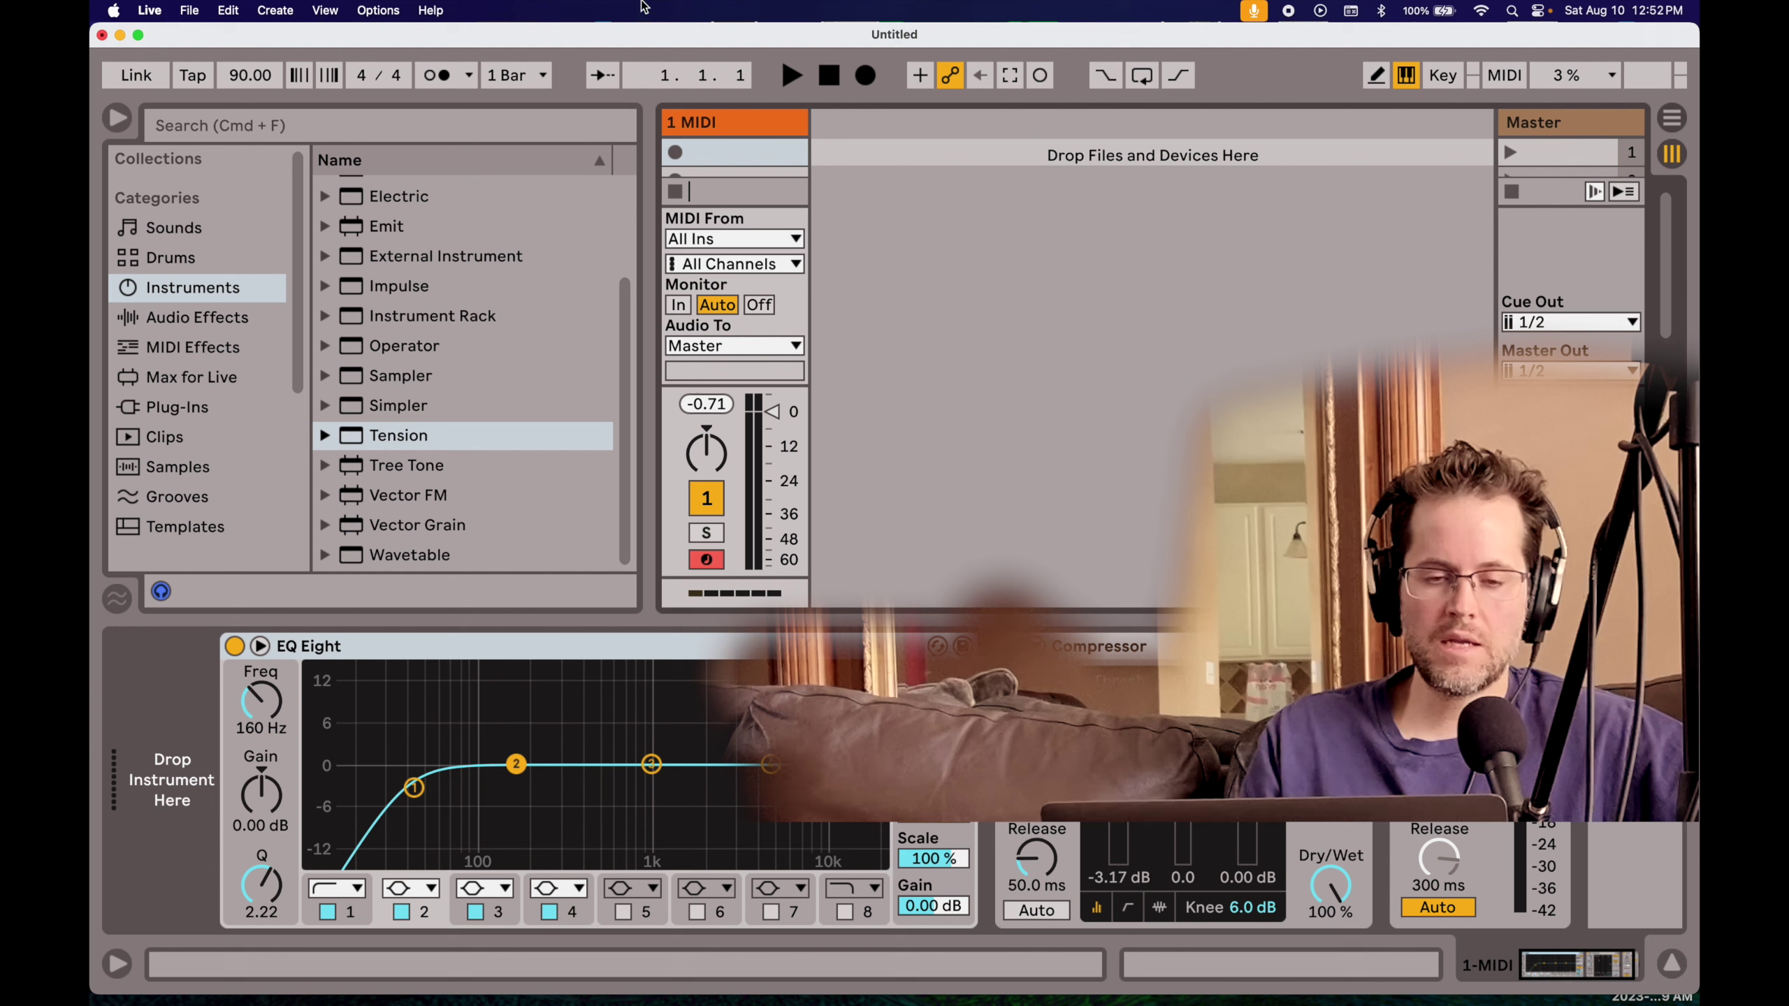
Step: Close the Untitled Live set, choosing Don't Save
{"action": "left_click", "coordinate": [102, 35]}
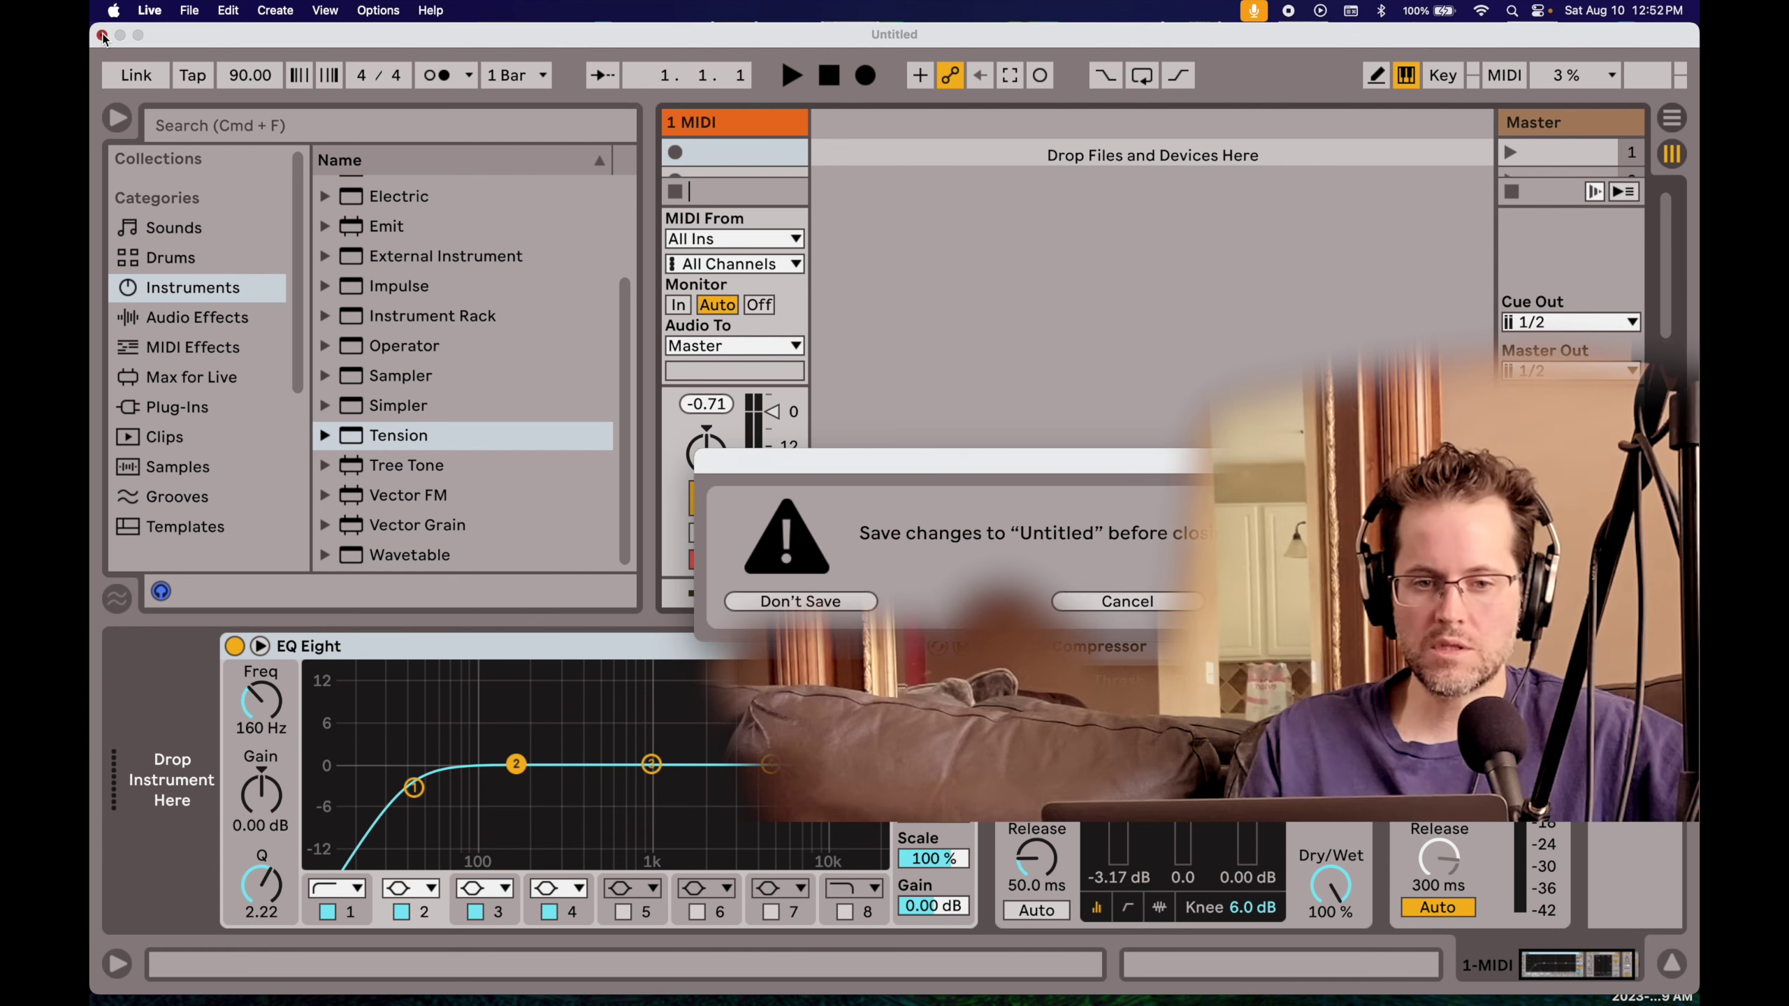
{"action": "left_click", "coordinate": [840, 601]}
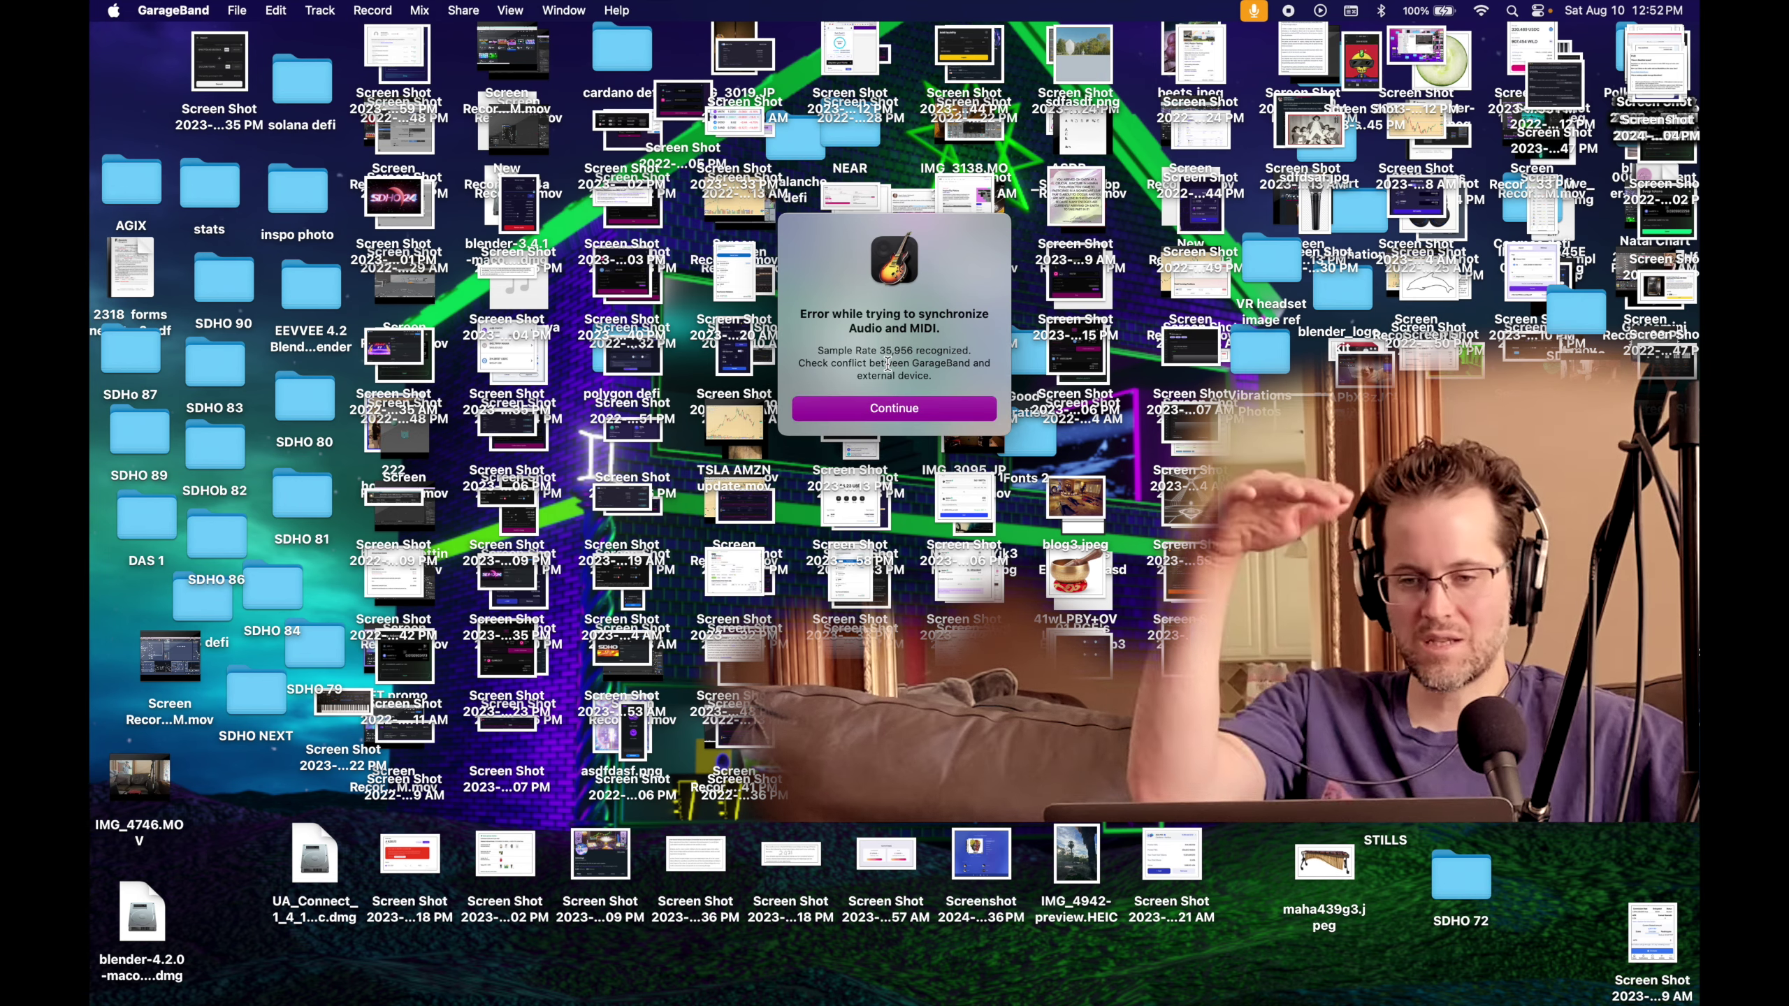
Step: Dismiss GarageBand's sync error and reopen Audio MIDI Setup from the Dock
{"action": "left_click", "coordinate": [896, 413]}
{"action": "mouse_move", "coordinate": [92, 138]}
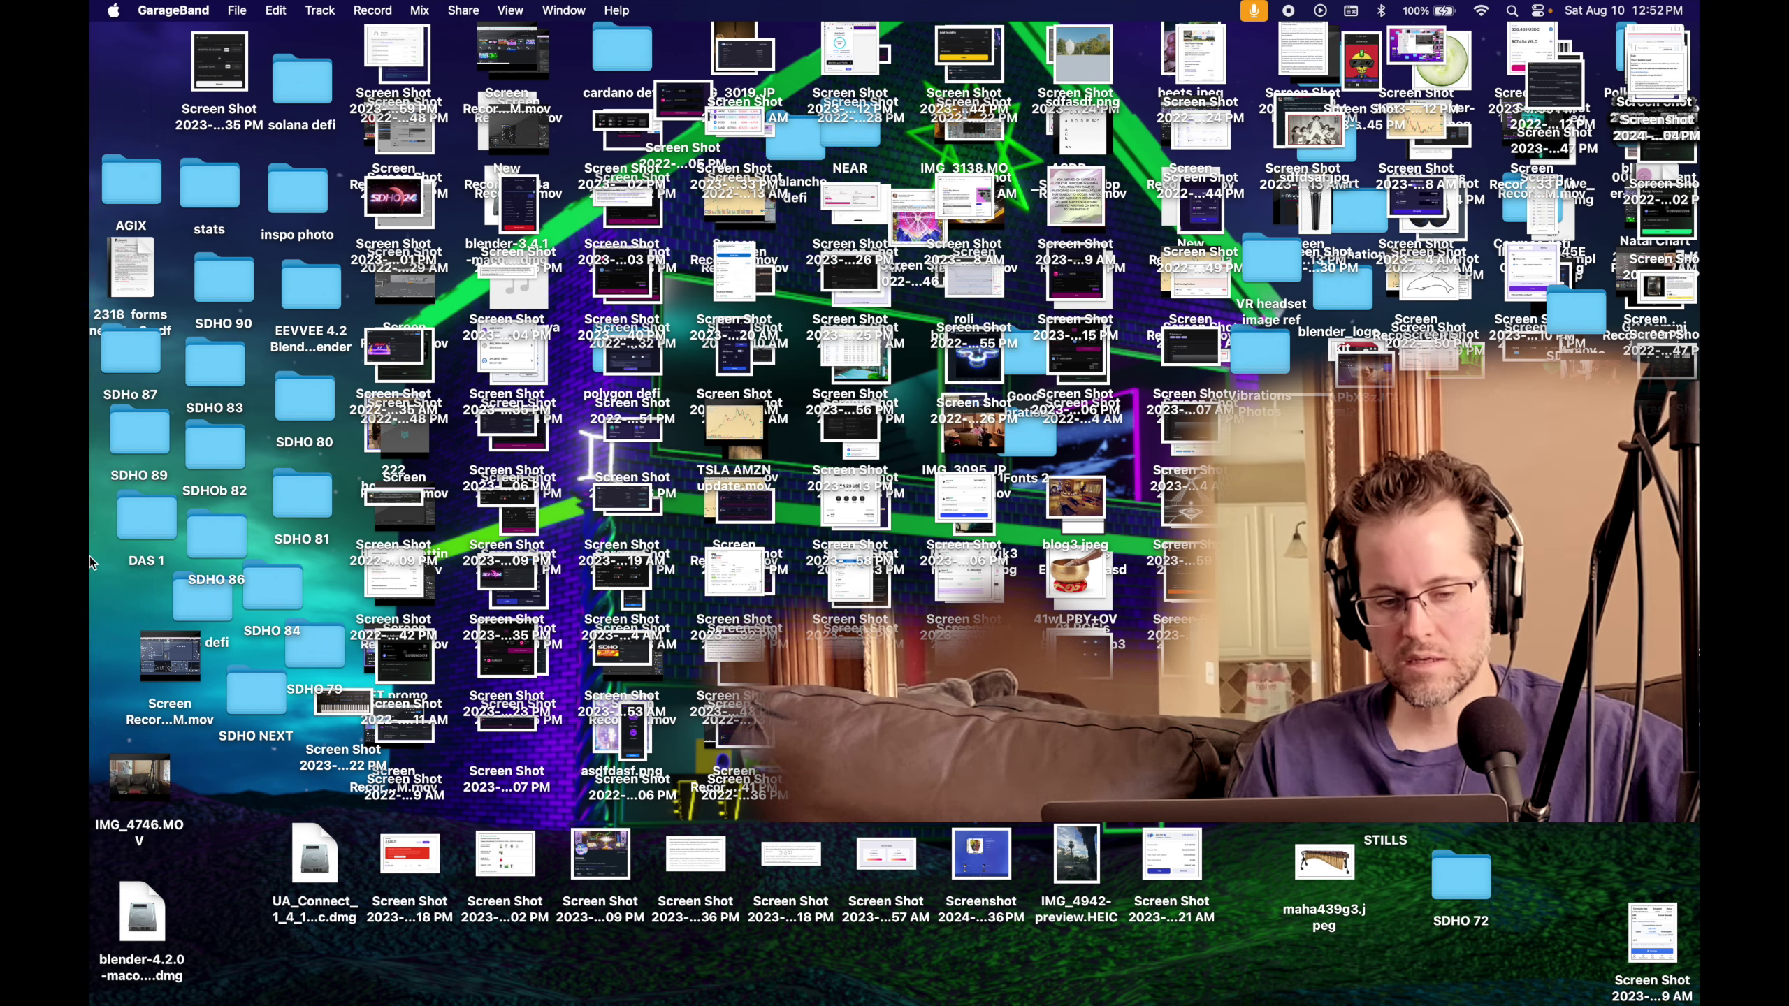
{"action": "left_click", "coordinate": [111, 577]}
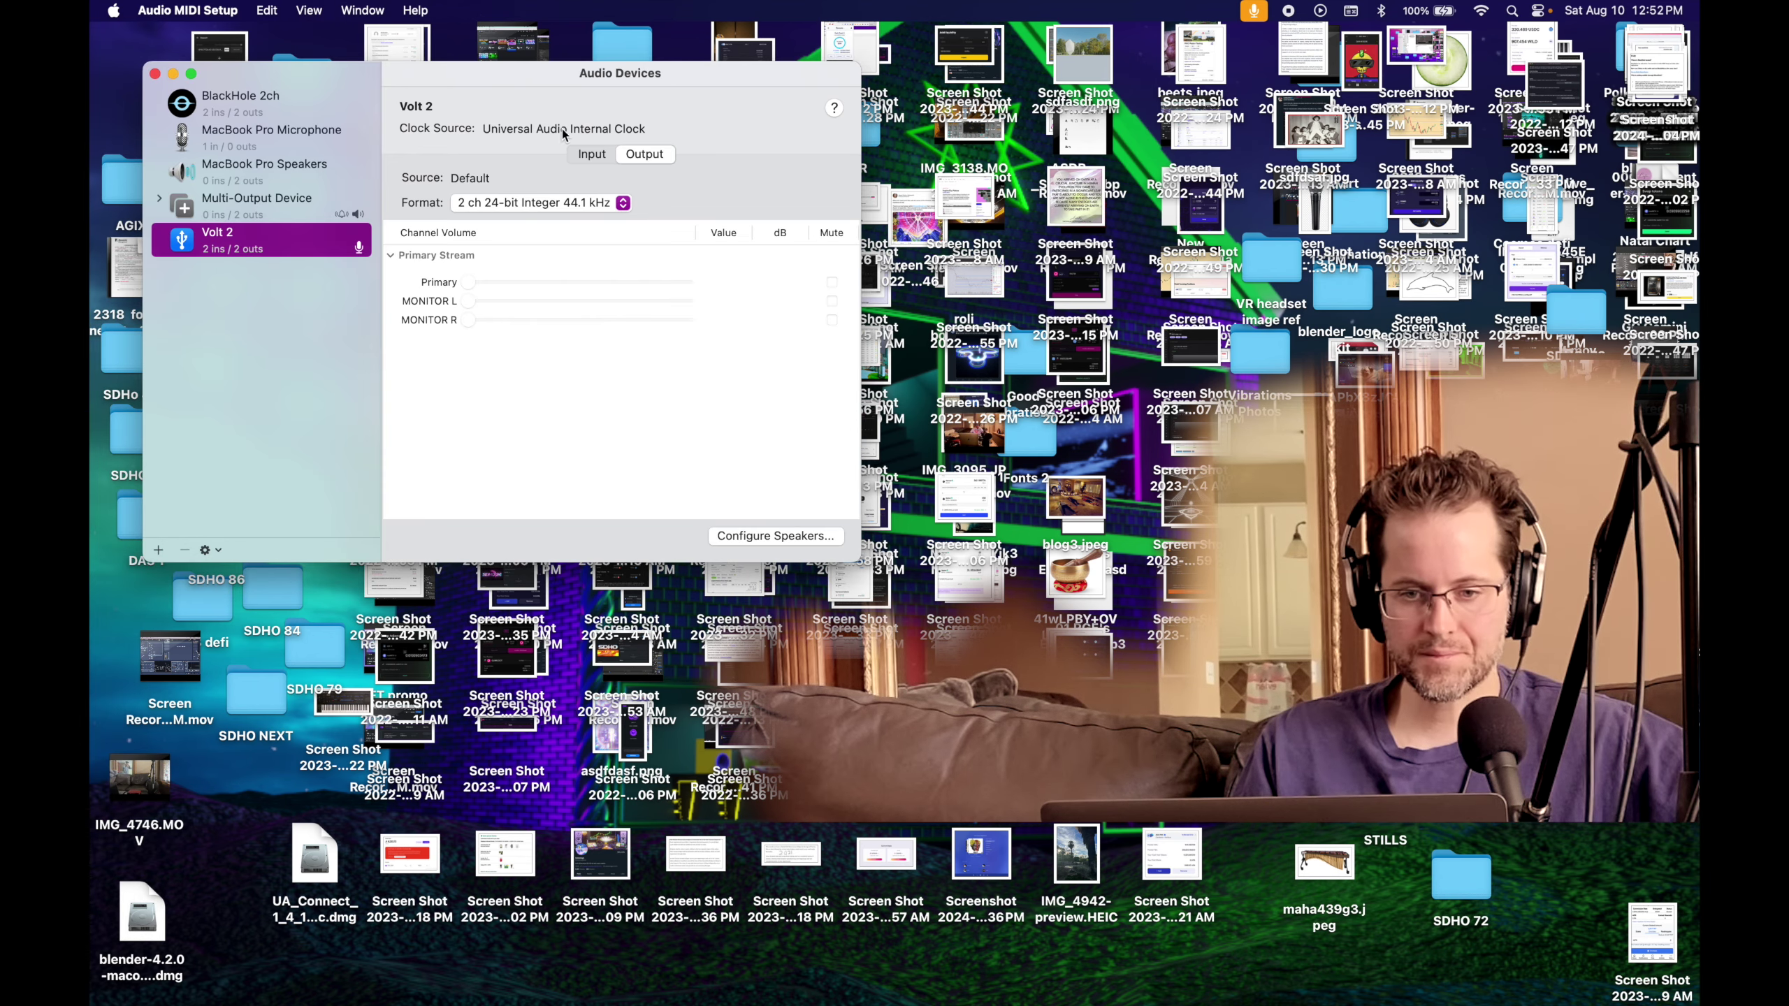
Step: Select BlackHole 2ch and return its clock source to Internal Fixed at 44,100 Hz
{"action": "left_click", "coordinate": [592, 155]}
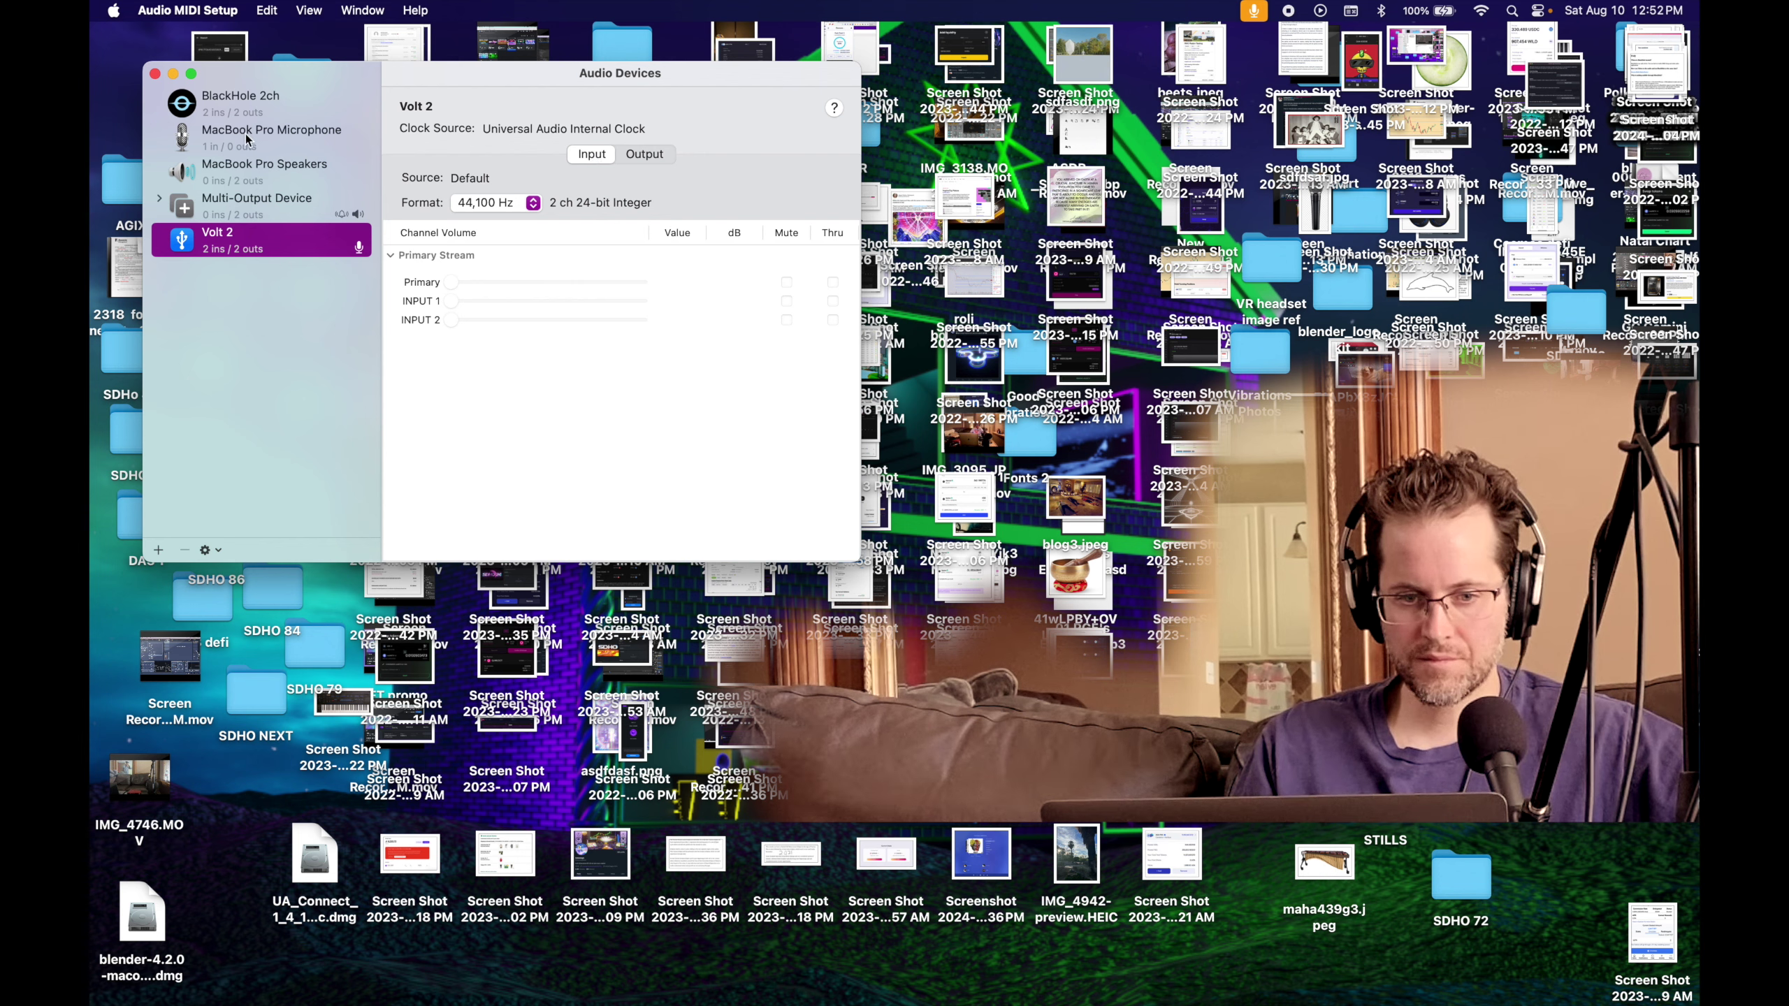
{"action": "left_click", "coordinate": [243, 102]}
{"action": "left_click", "coordinate": [605, 130]}
{"action": "left_click", "coordinate": [535, 107]}
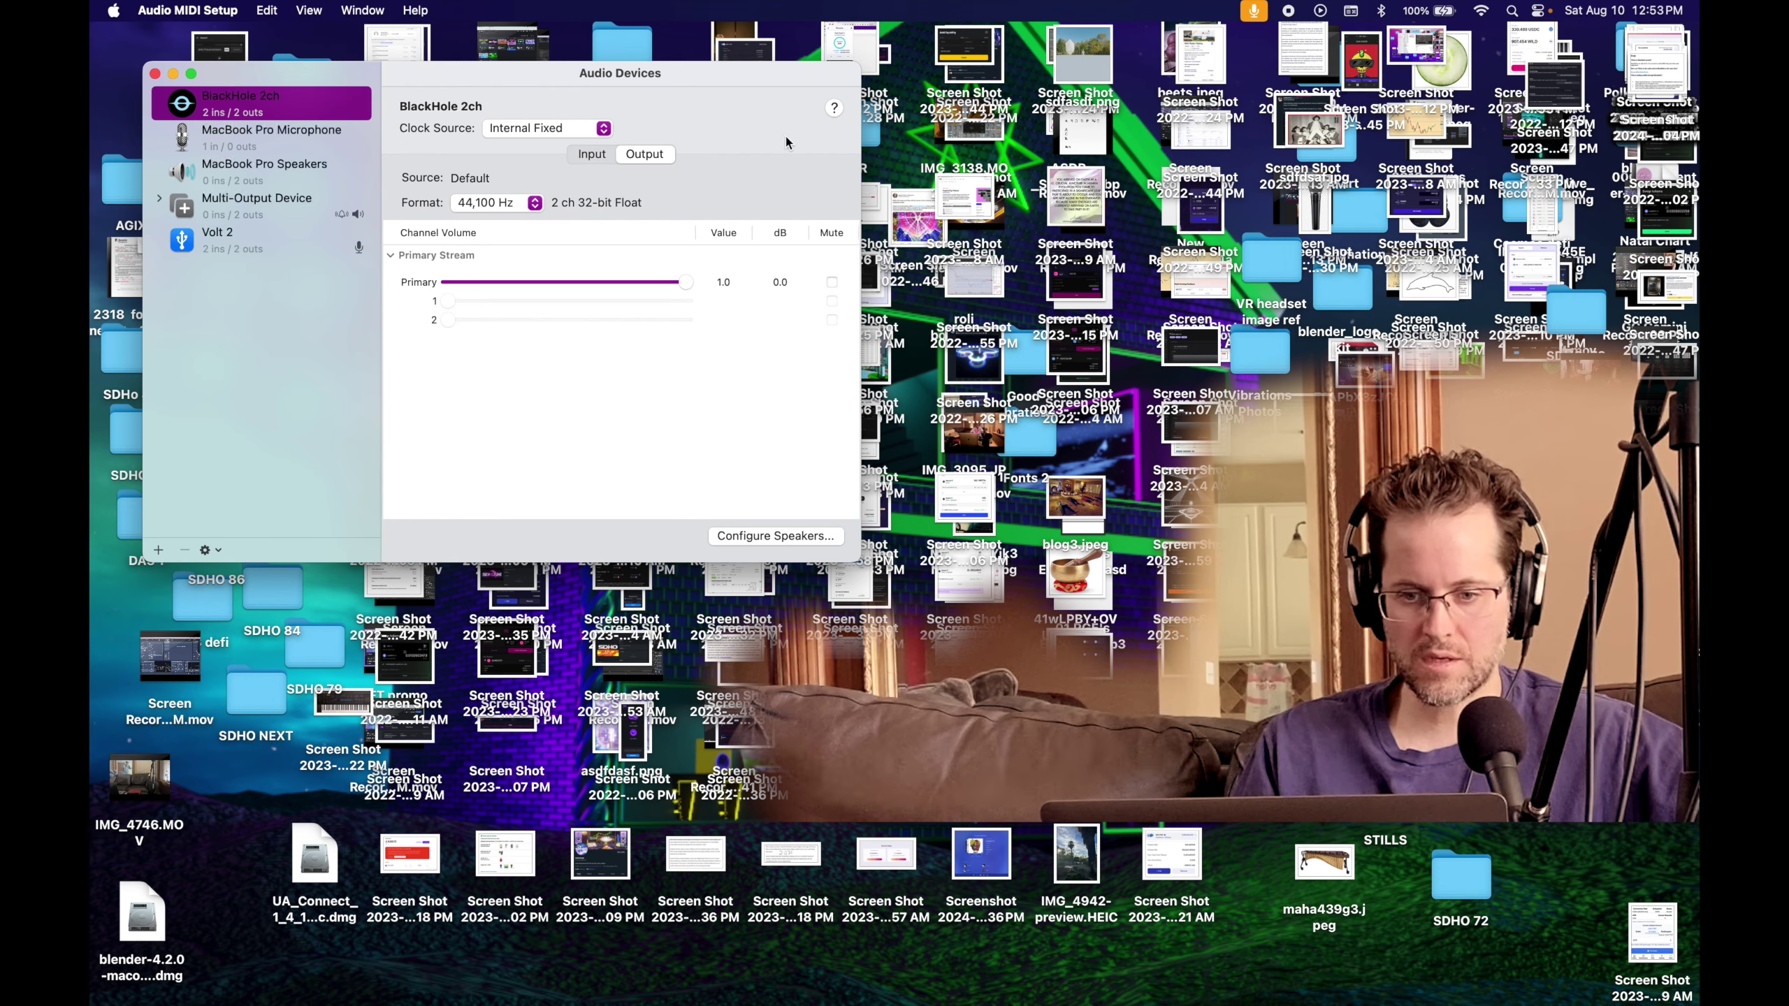